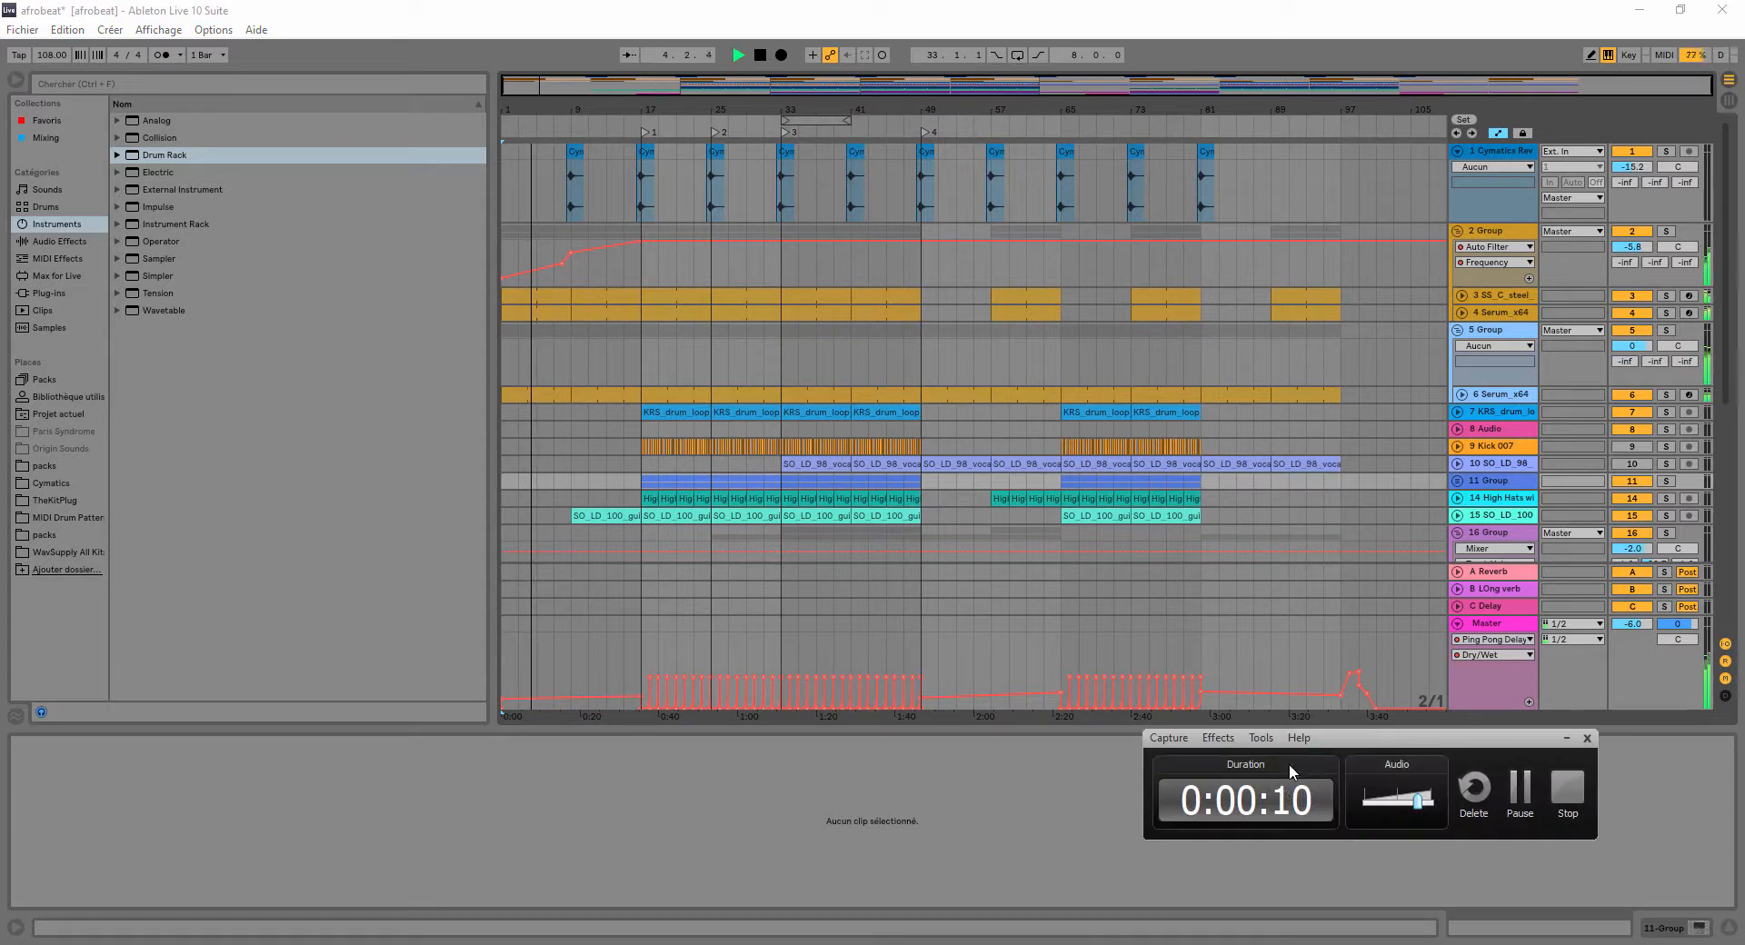
- Loop a section of about seven bars ending at bar 41 across the arrangement
drag(1320, 743, 1505, 857)
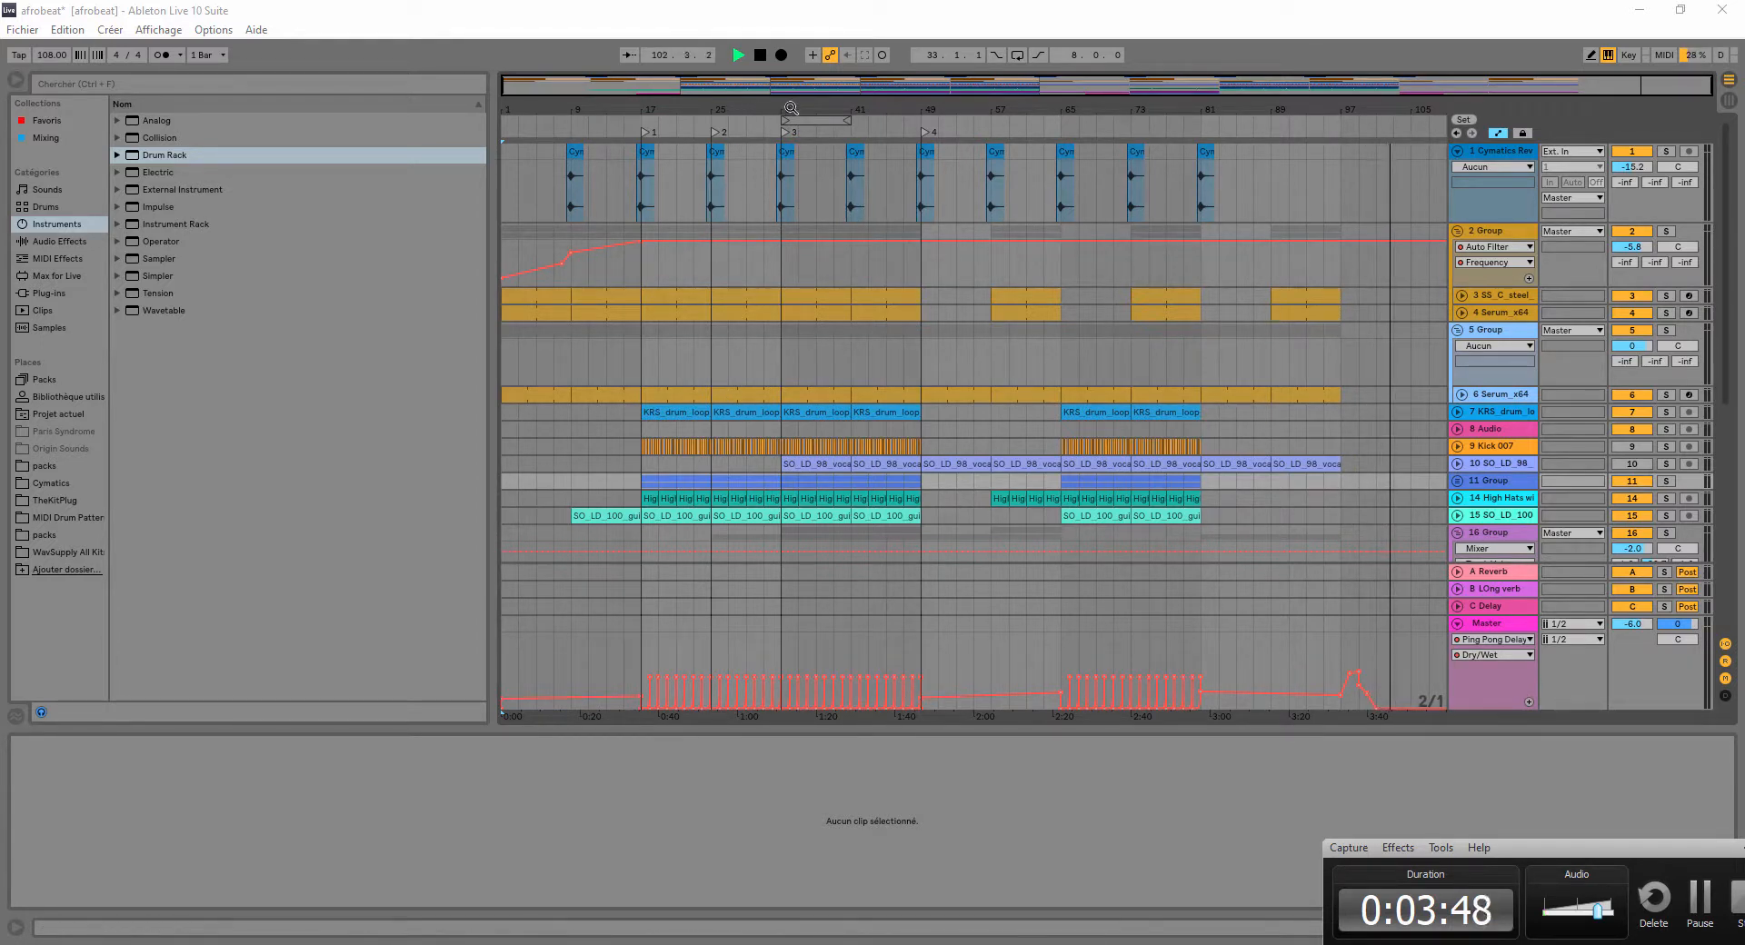
mouse_move(791, 107)
mouse_down()
mouse_move(818, 273)
mouse_move(963, 638)
mouse_move(747, 144)
mouse_move(768, 116)
mouse_up()
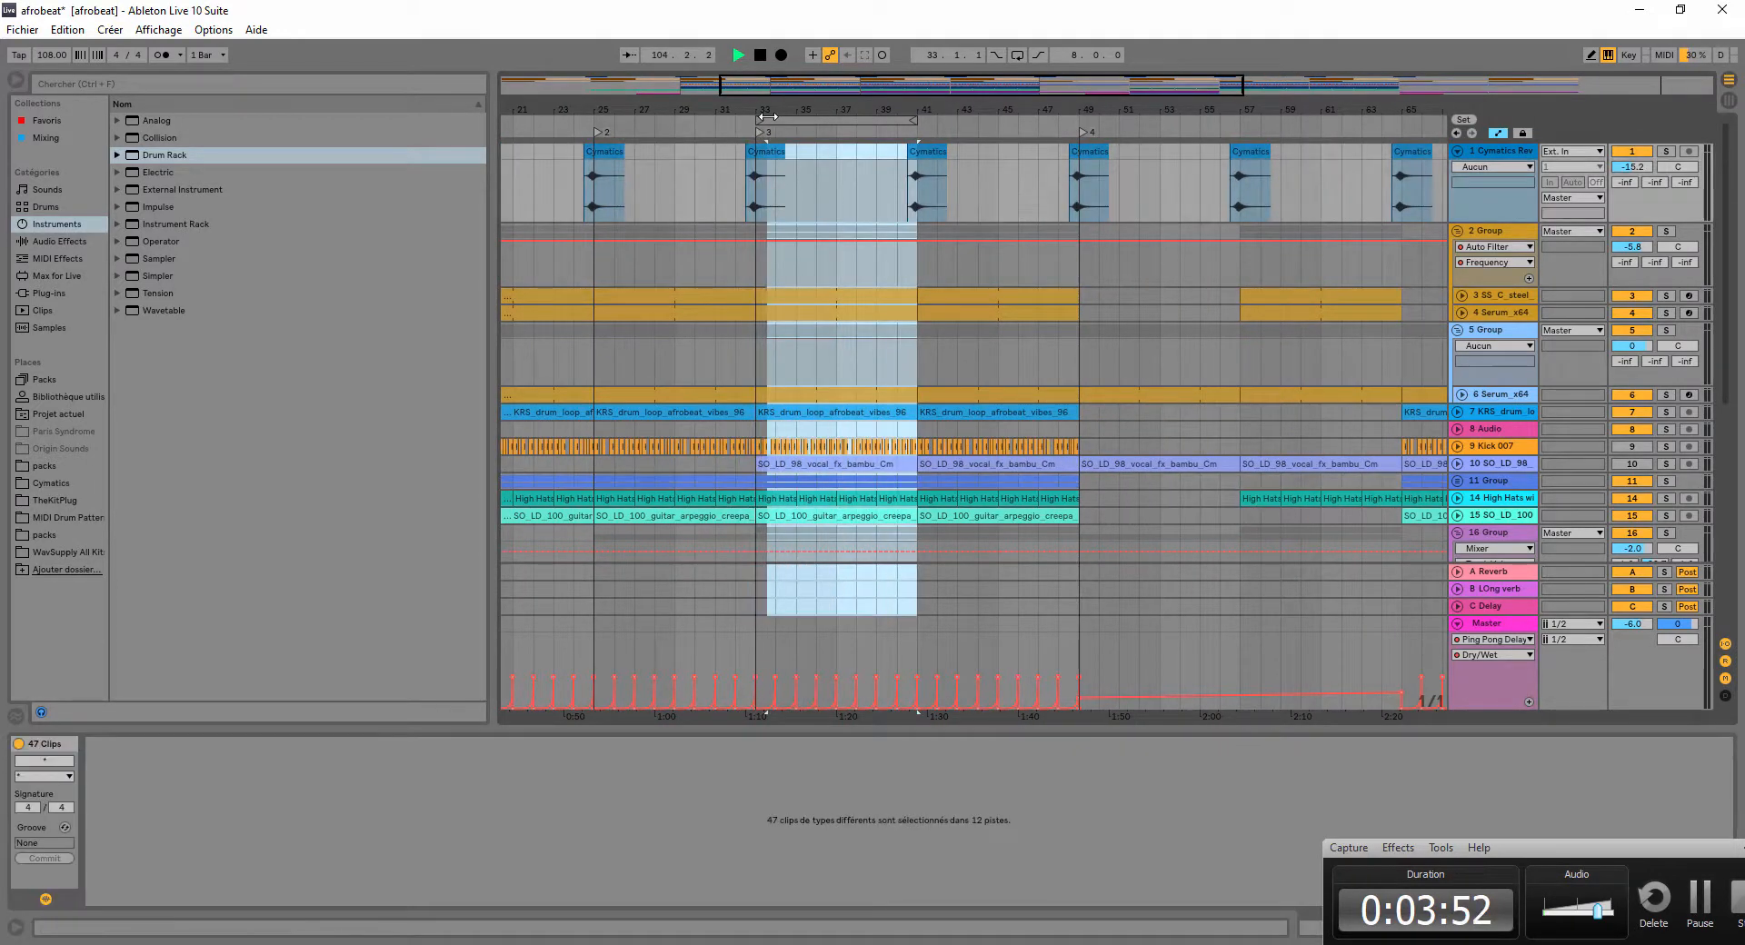
key(ctrl+l)
scroll(884, 202, down, 8)
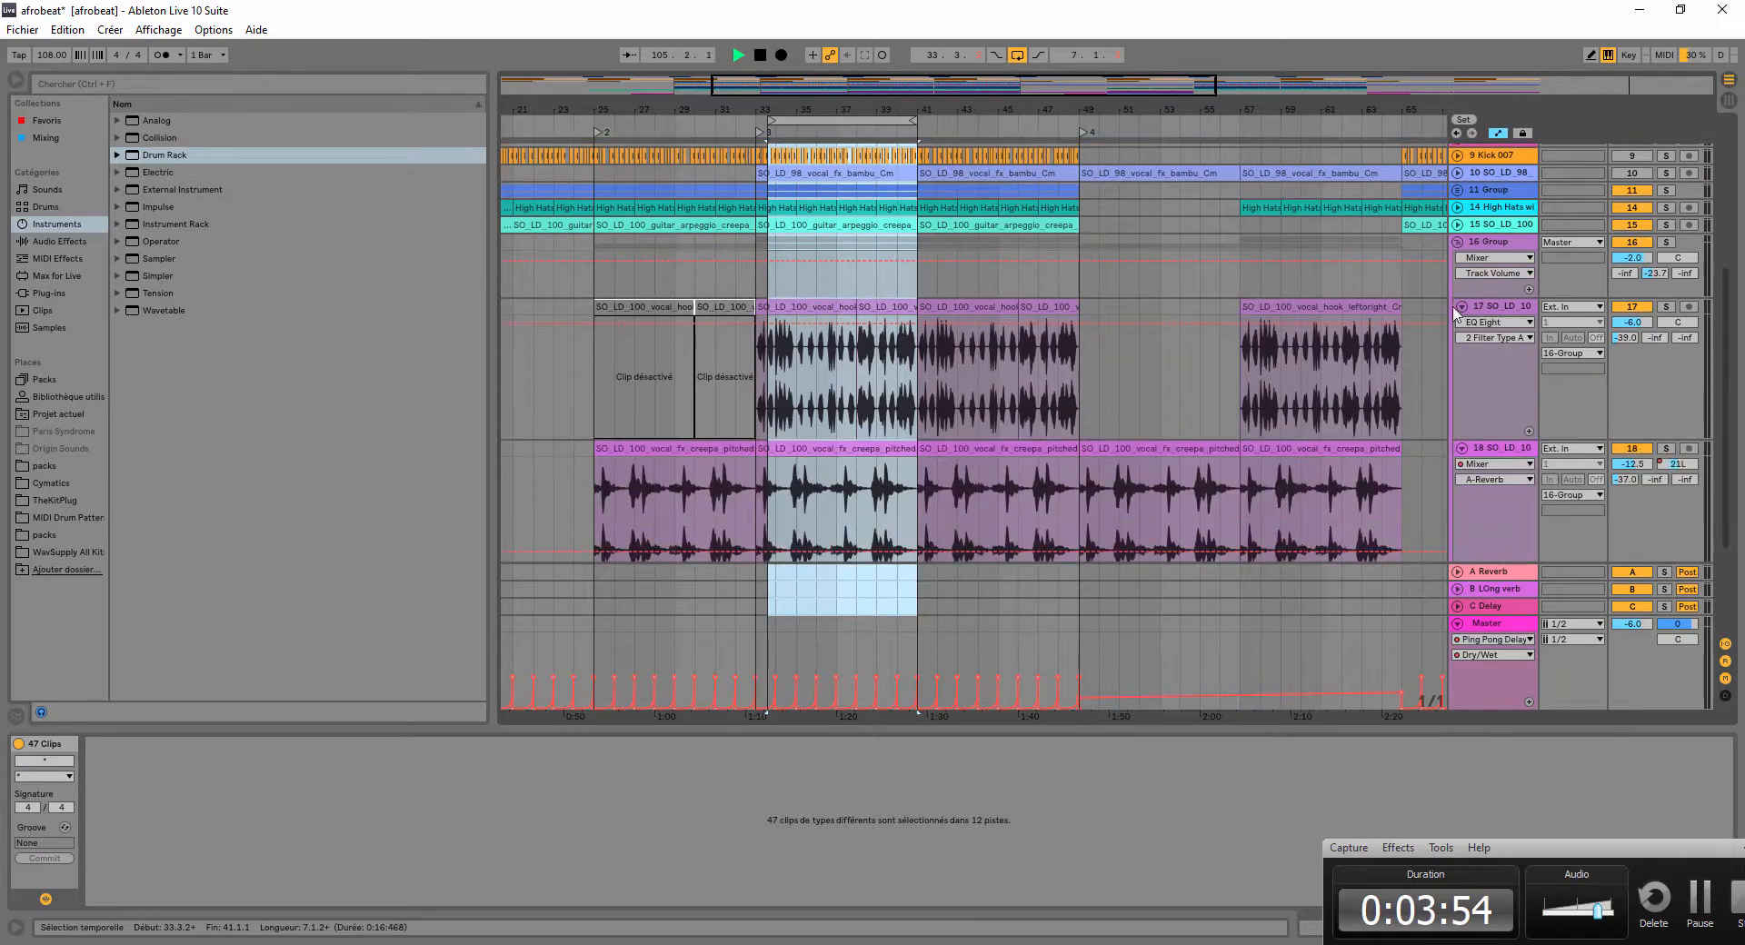
- Group the S1 Imager, FabFilter Pro-Q 3 and EQ Eight on track 17 into one effect rack and bypass it
key(shift+Tab)
click(455, 791)
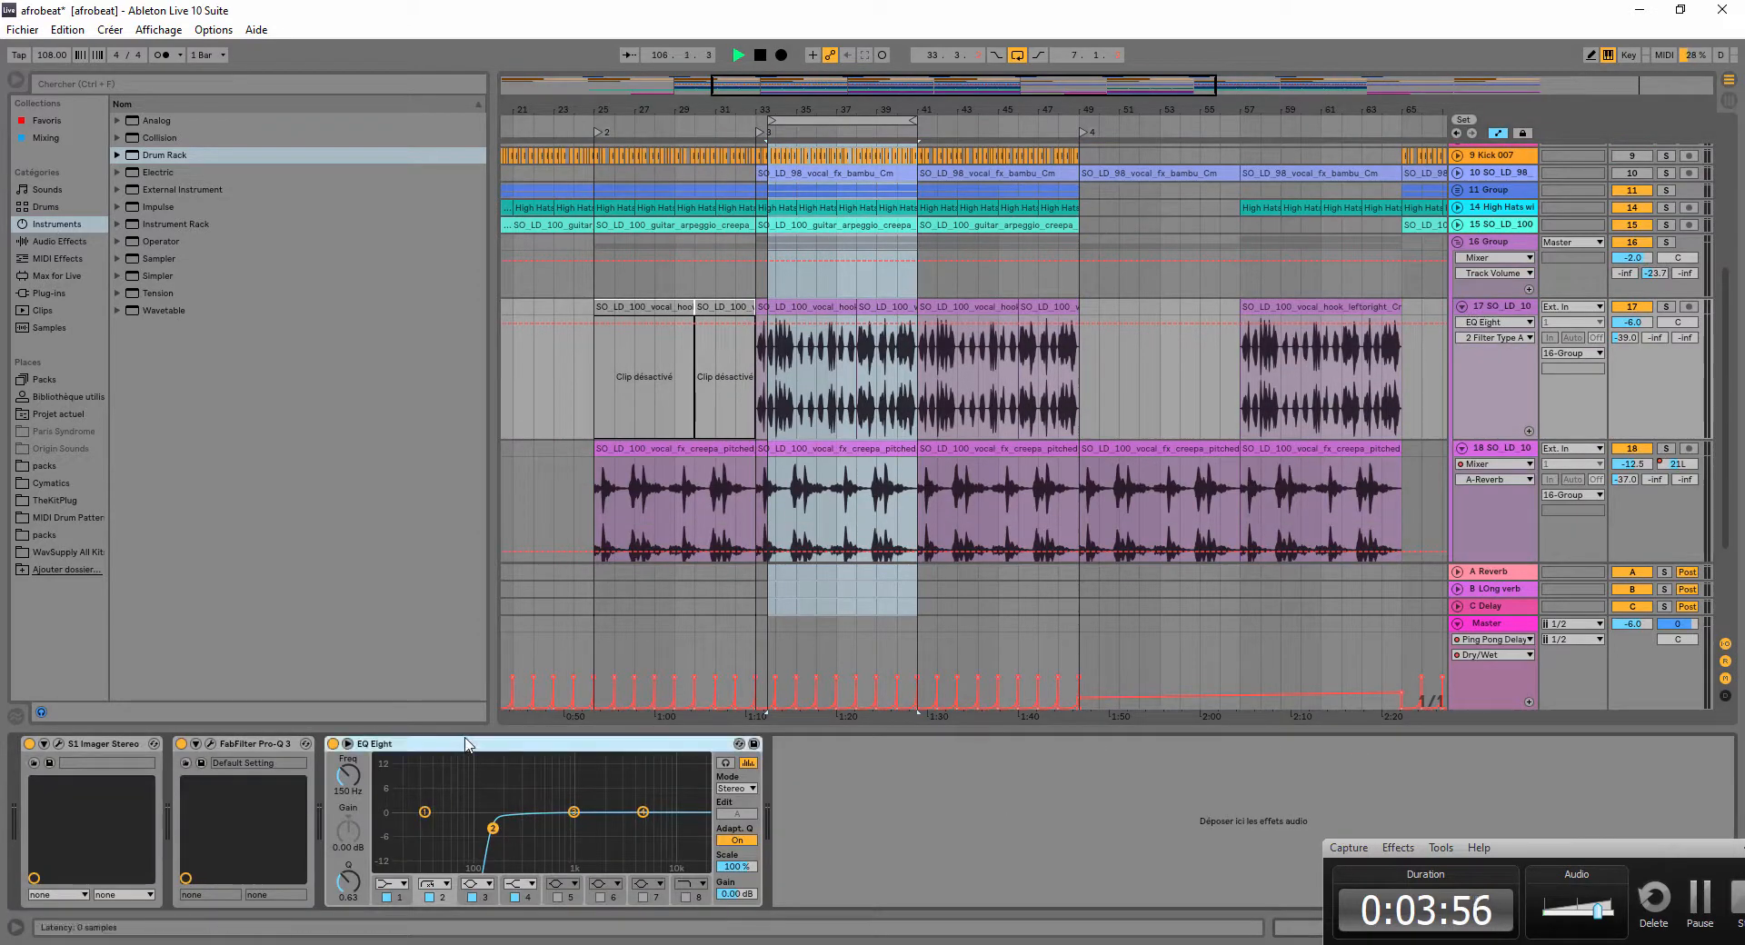
shift+click(115, 753)
key(ctrl+g)
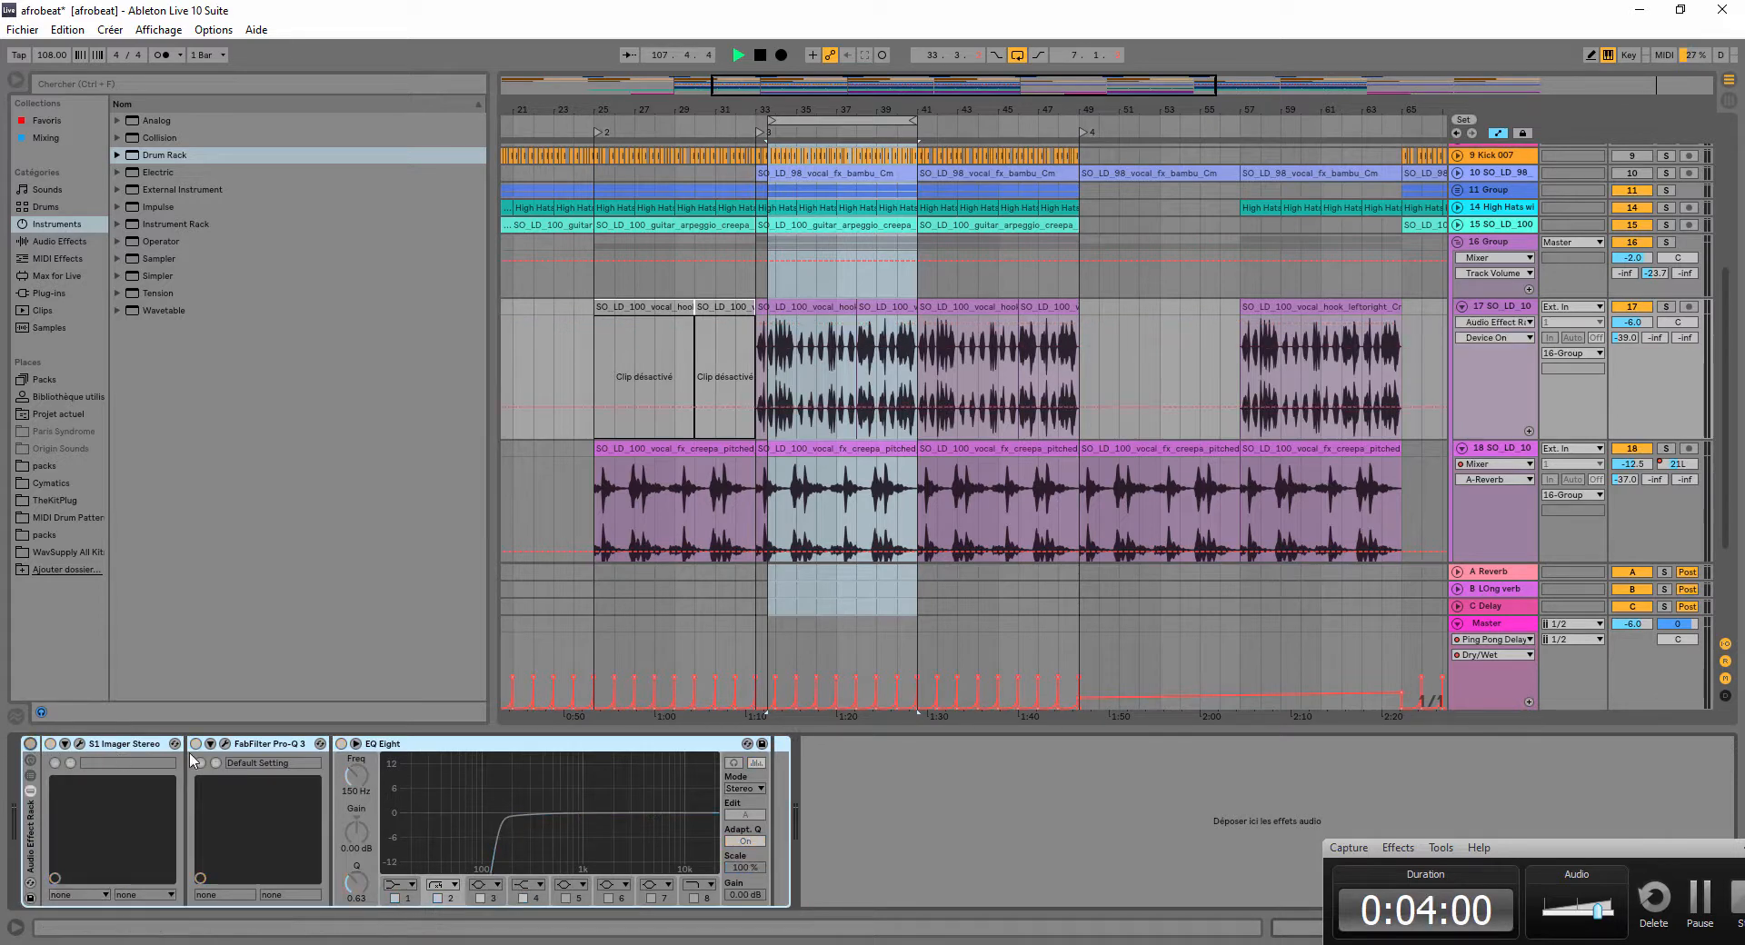
- Bypass the Vocals_Chain rack on the 16 Group track
click(1506, 249)
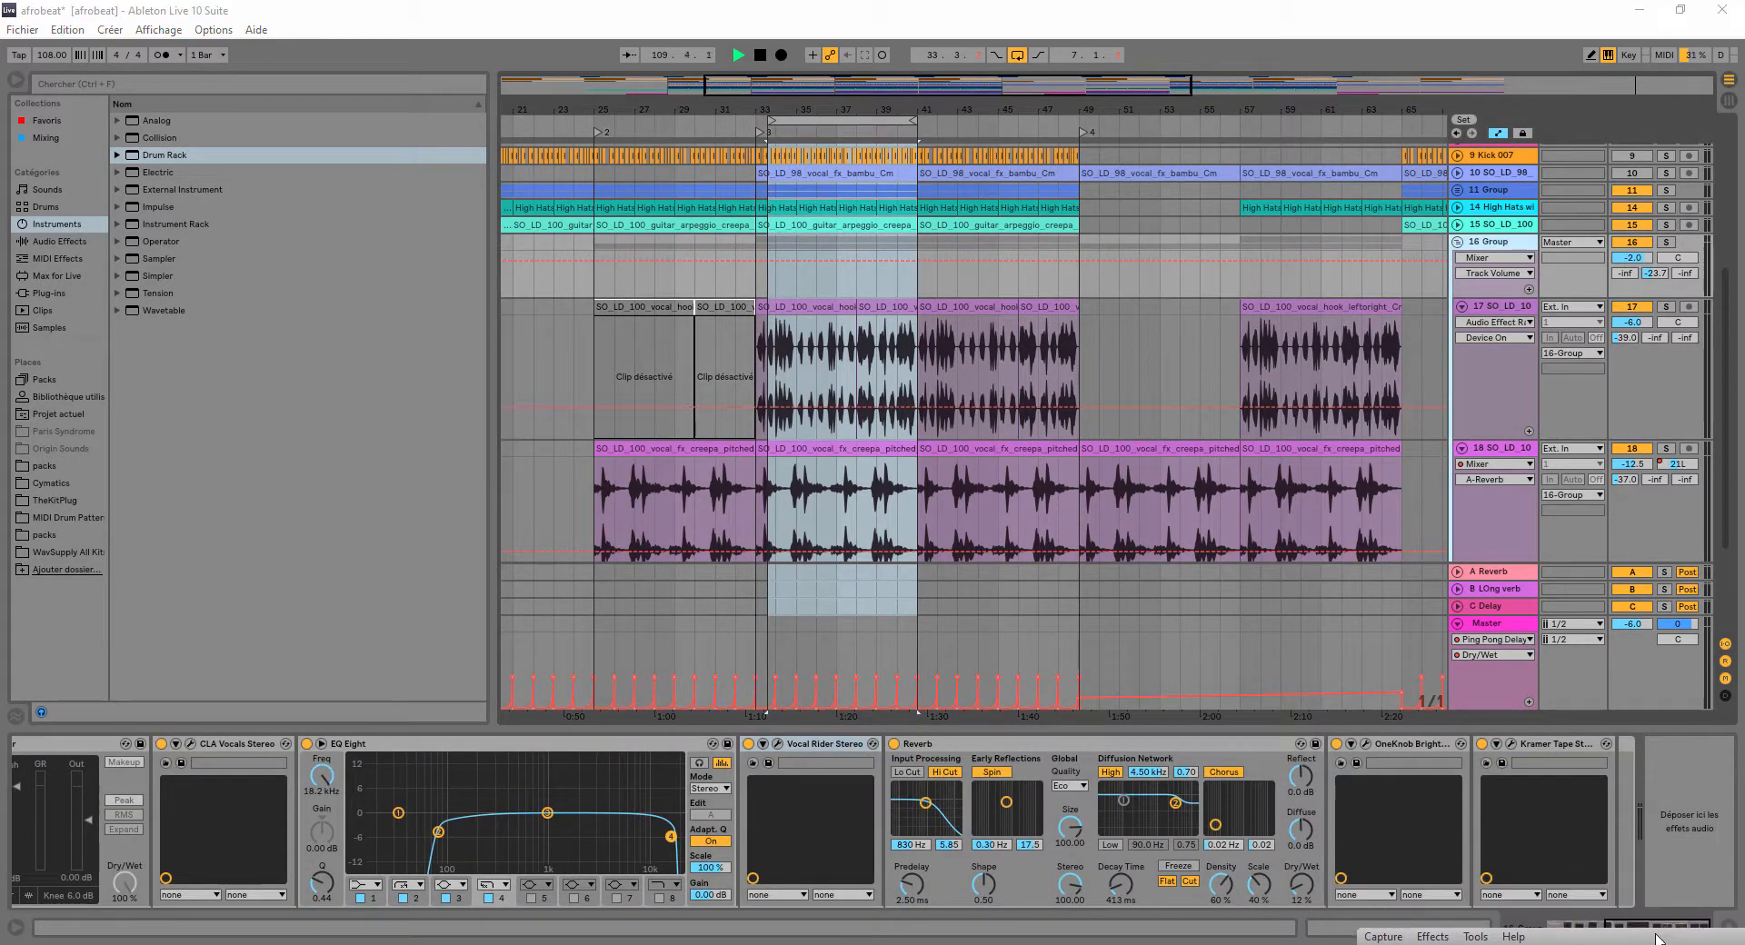
drag(1608, 927, 1474, 935)
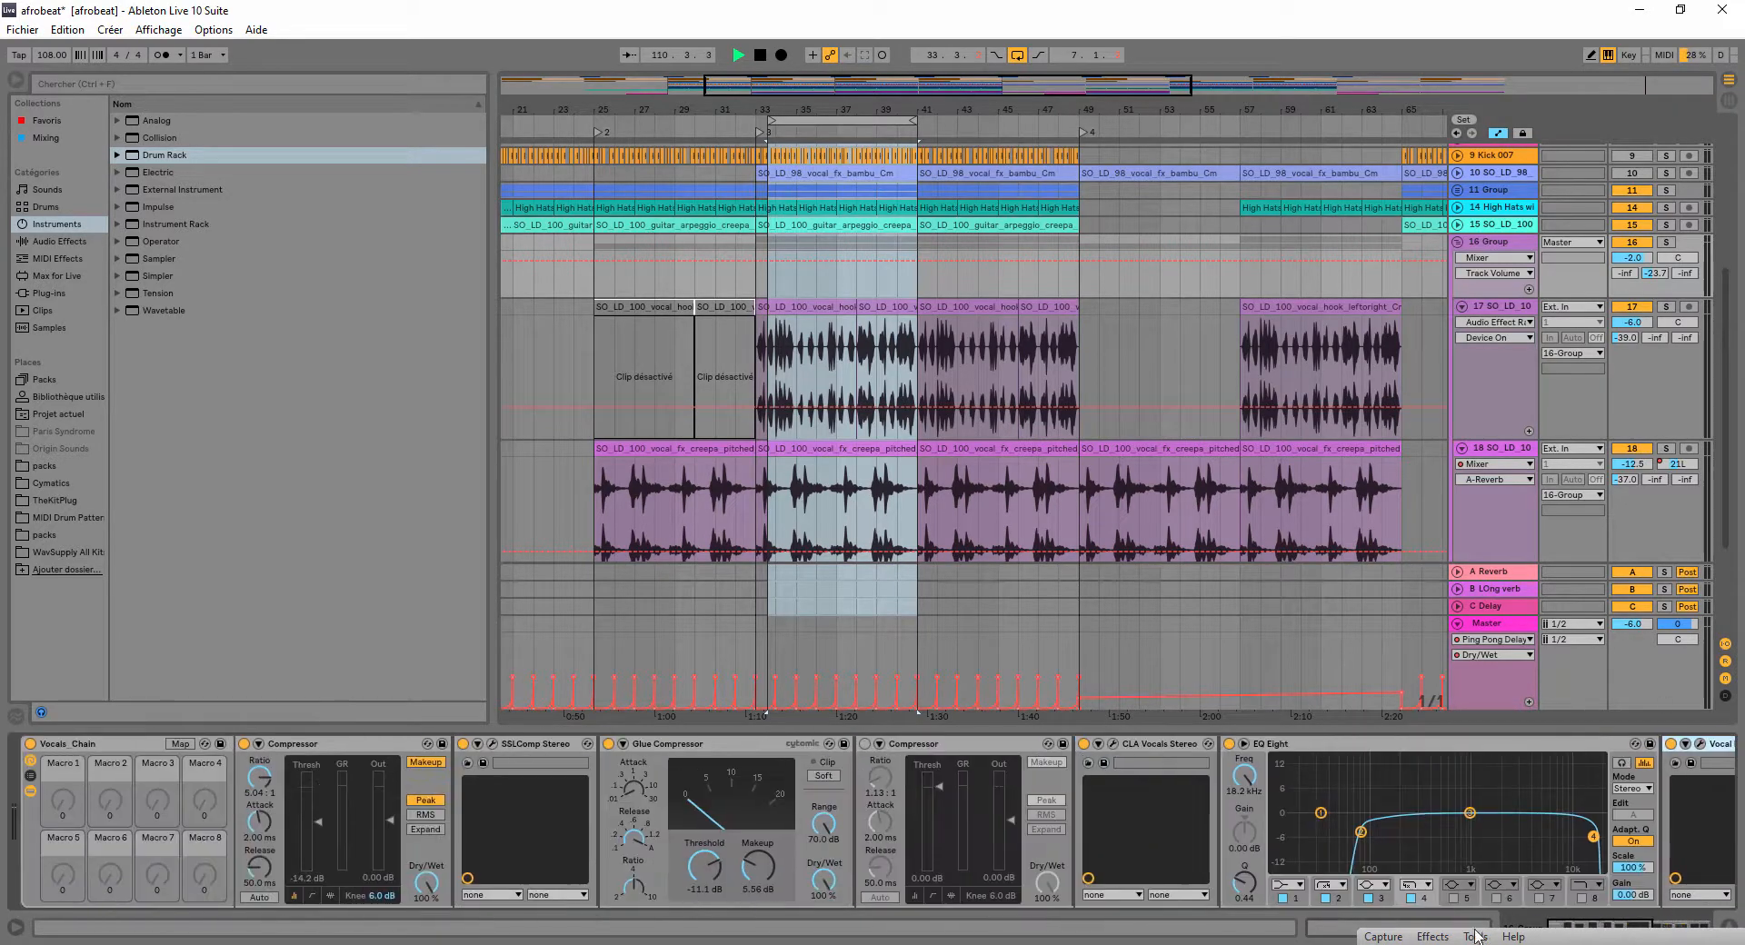
click(31, 744)
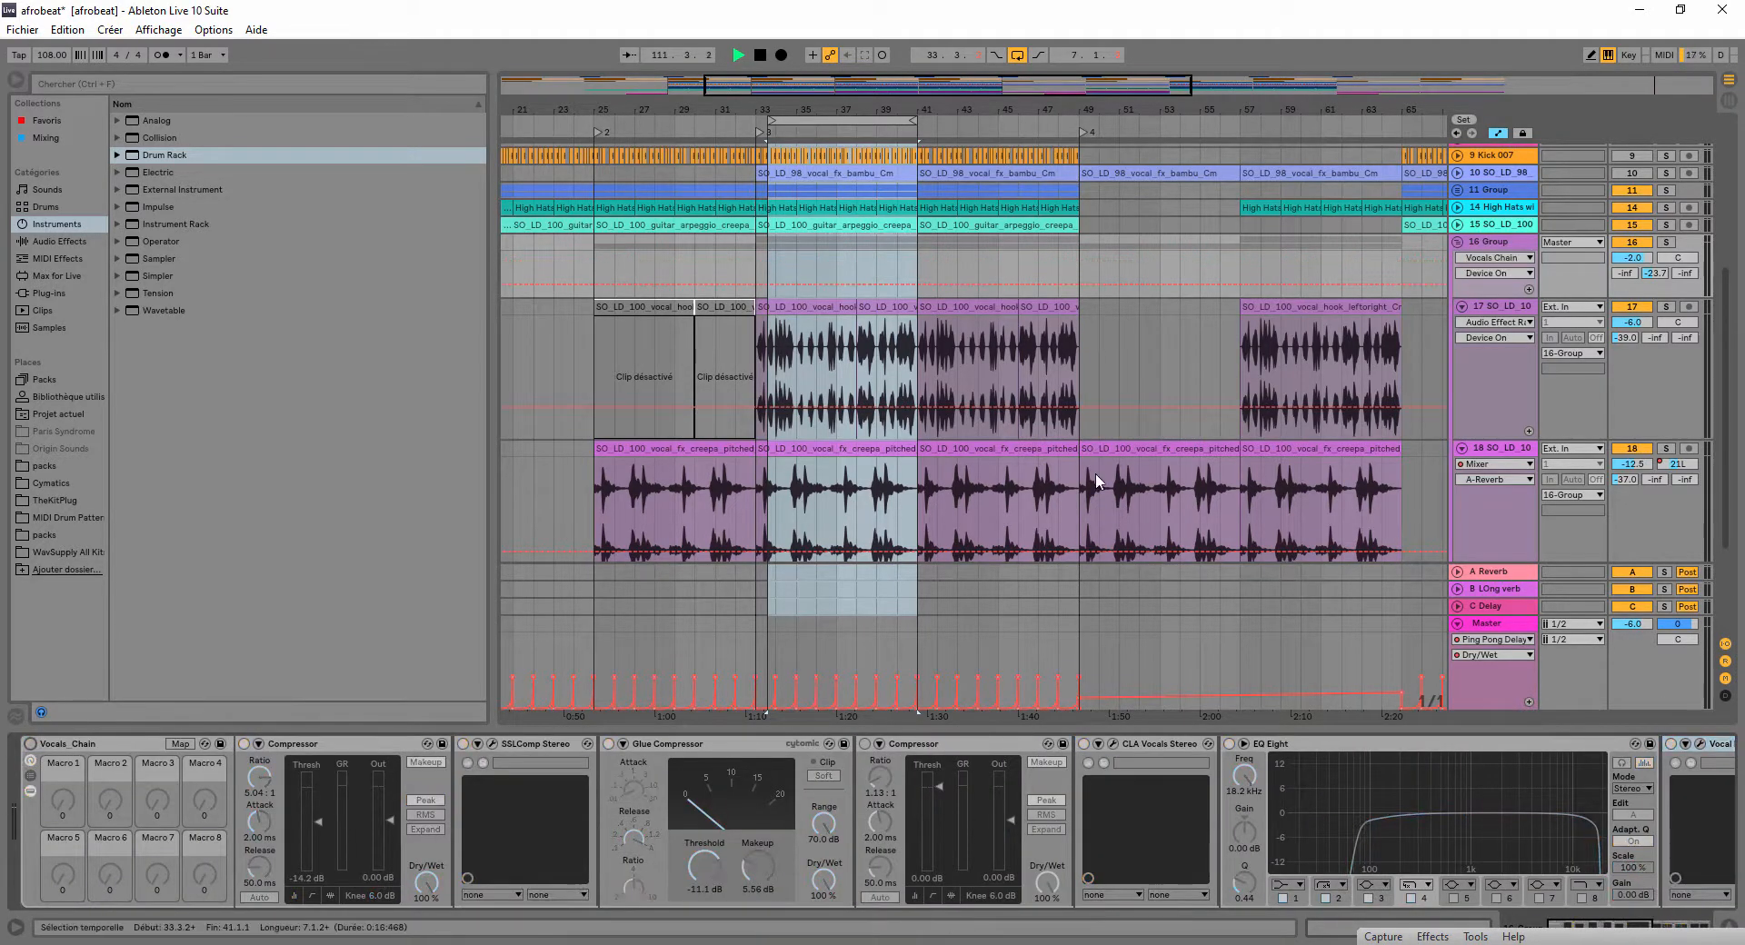
- Solo the vocal hook on track 17 and play it unprocessed in an eight-bar loop from bar 33
click(1665, 307)
key(space)
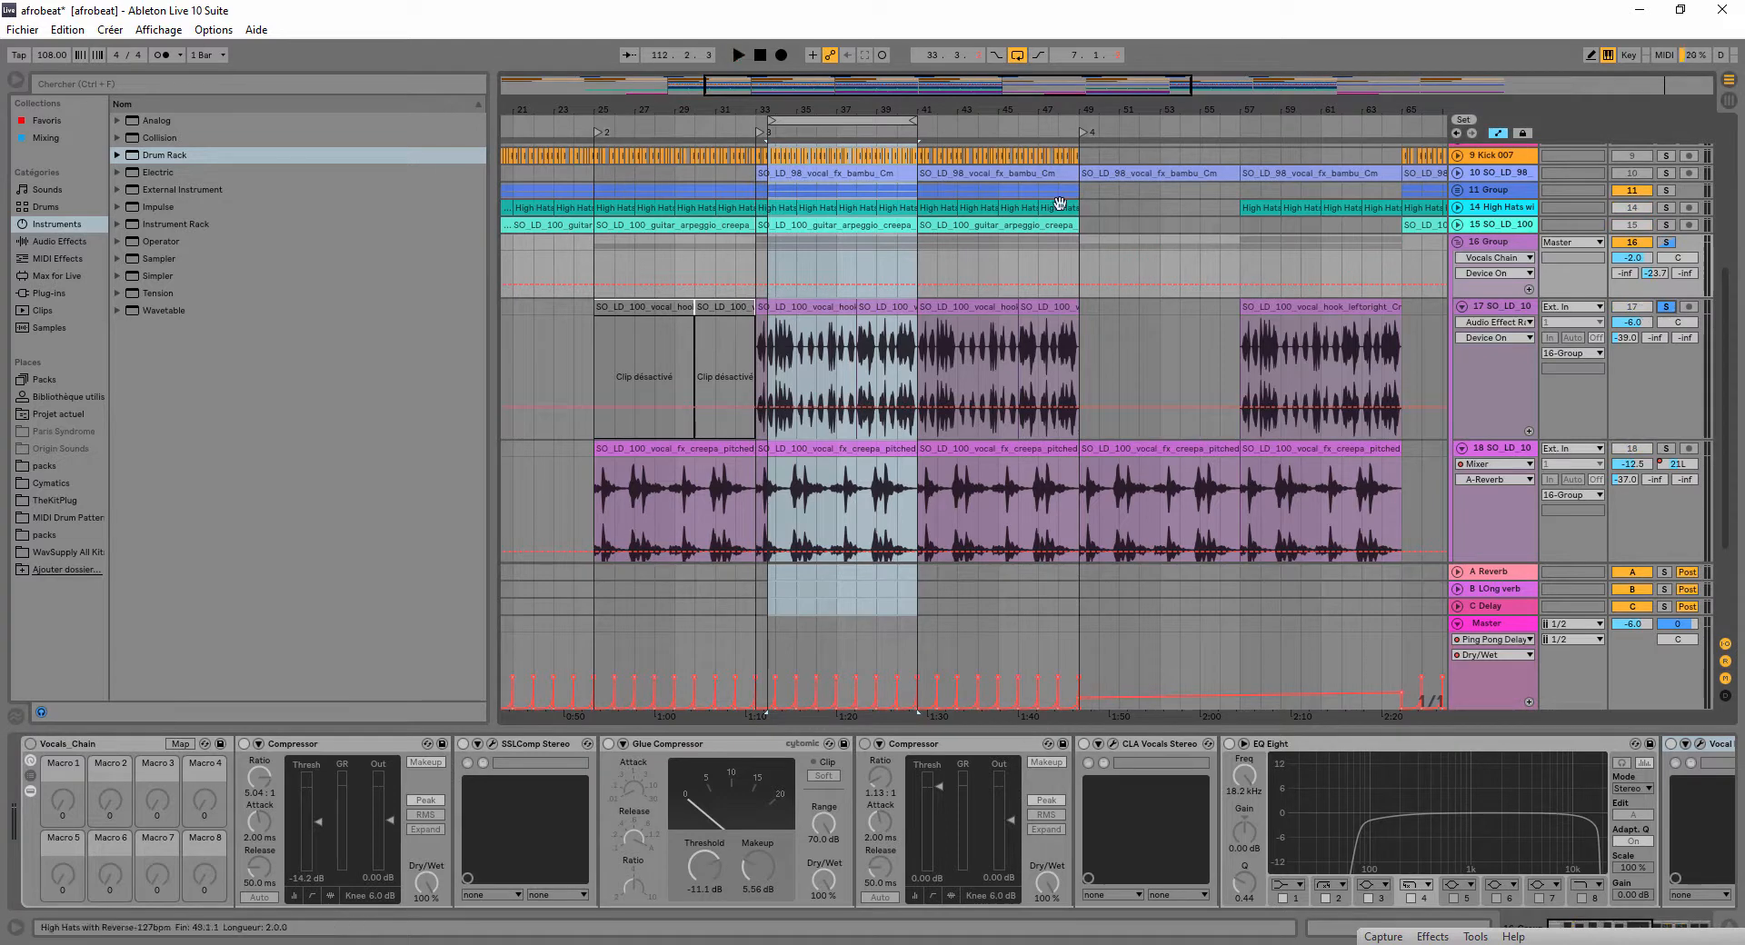
key(space)
scroll(821, 121, up, 5)
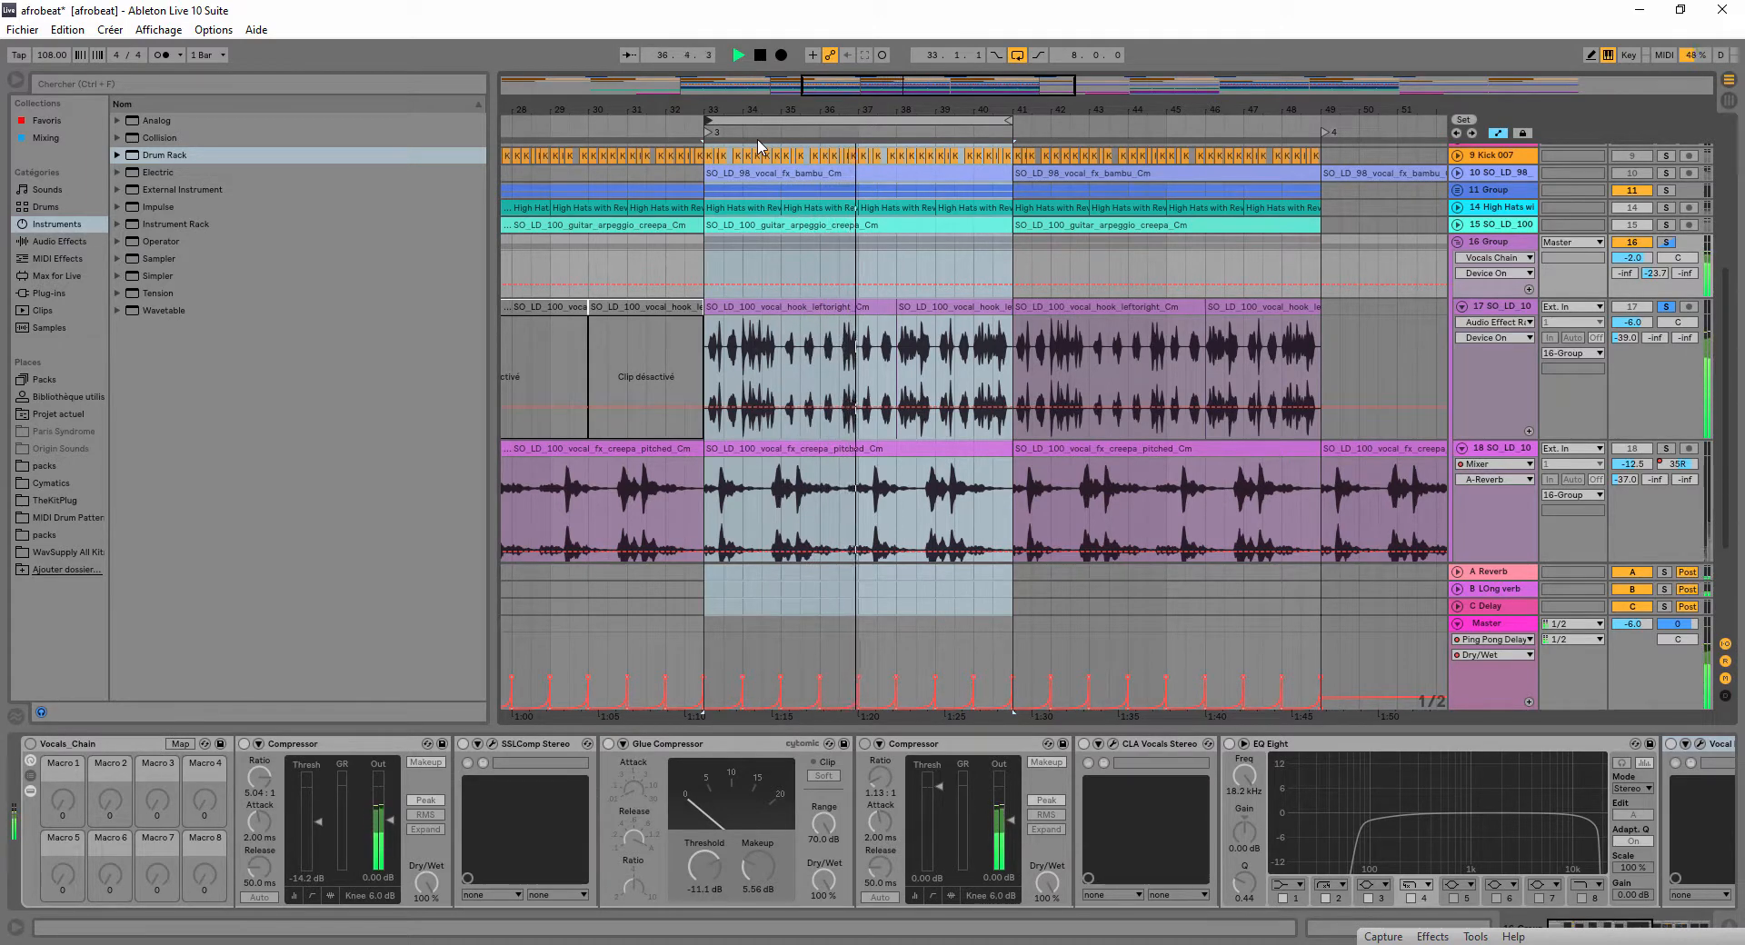
key(space)
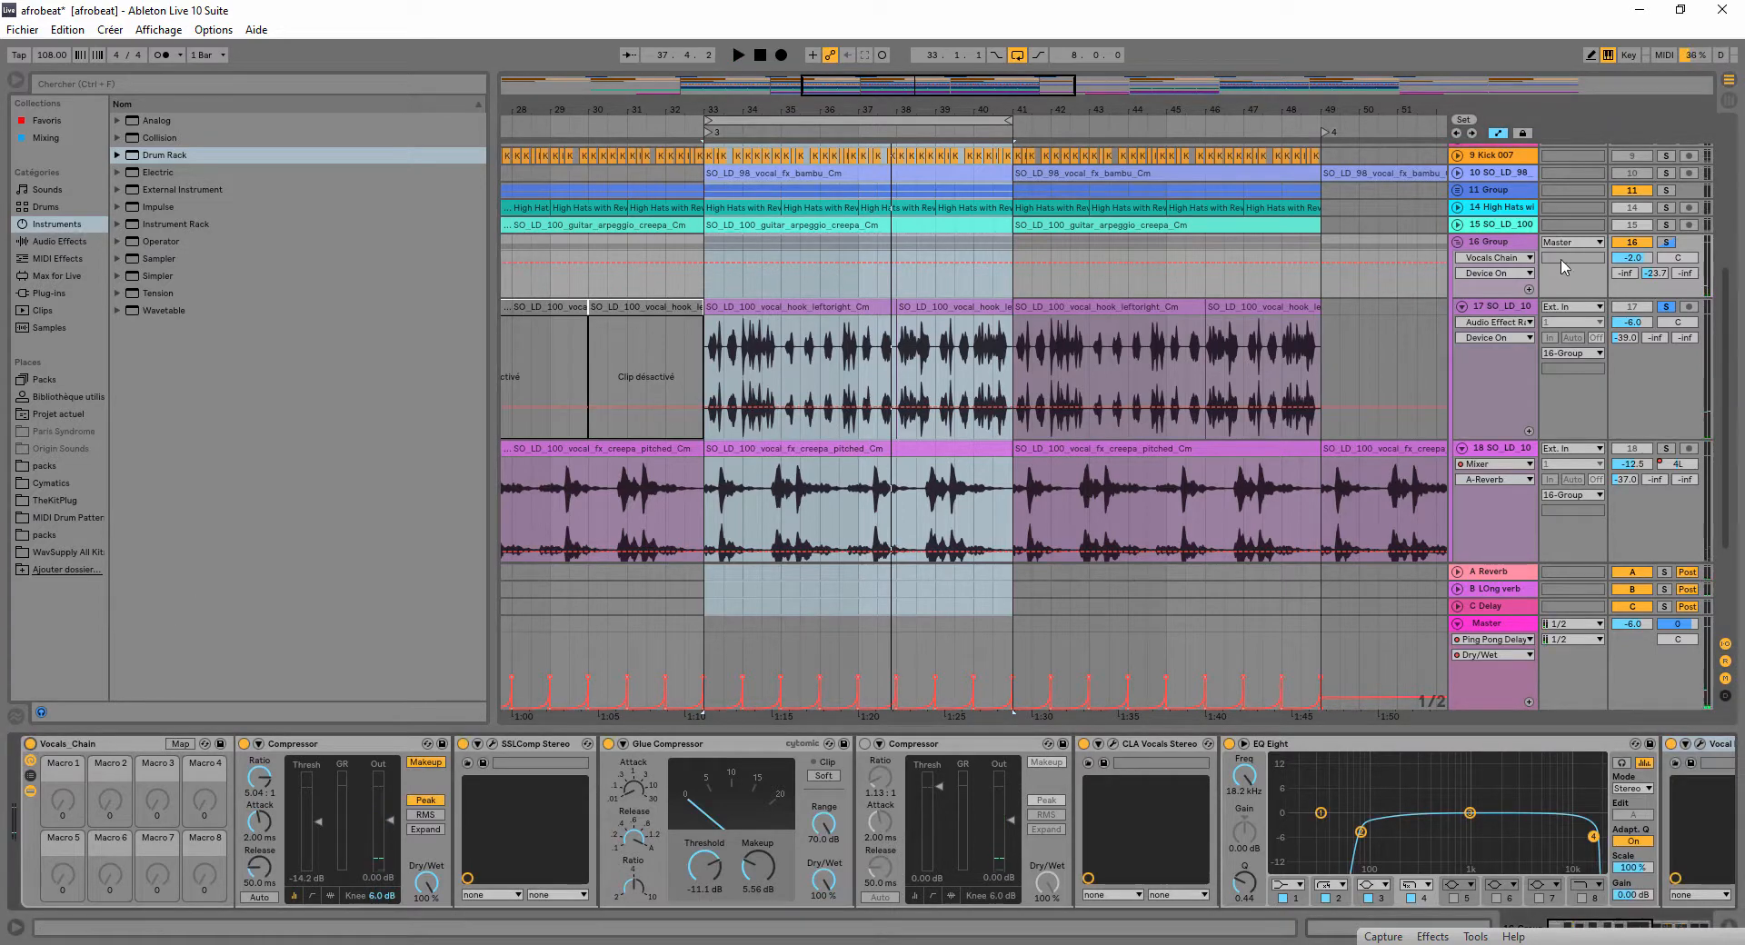
- Reactivate the effect racks on the 16 Group and track 17 and play the processed vocal hook
click(1488, 309)
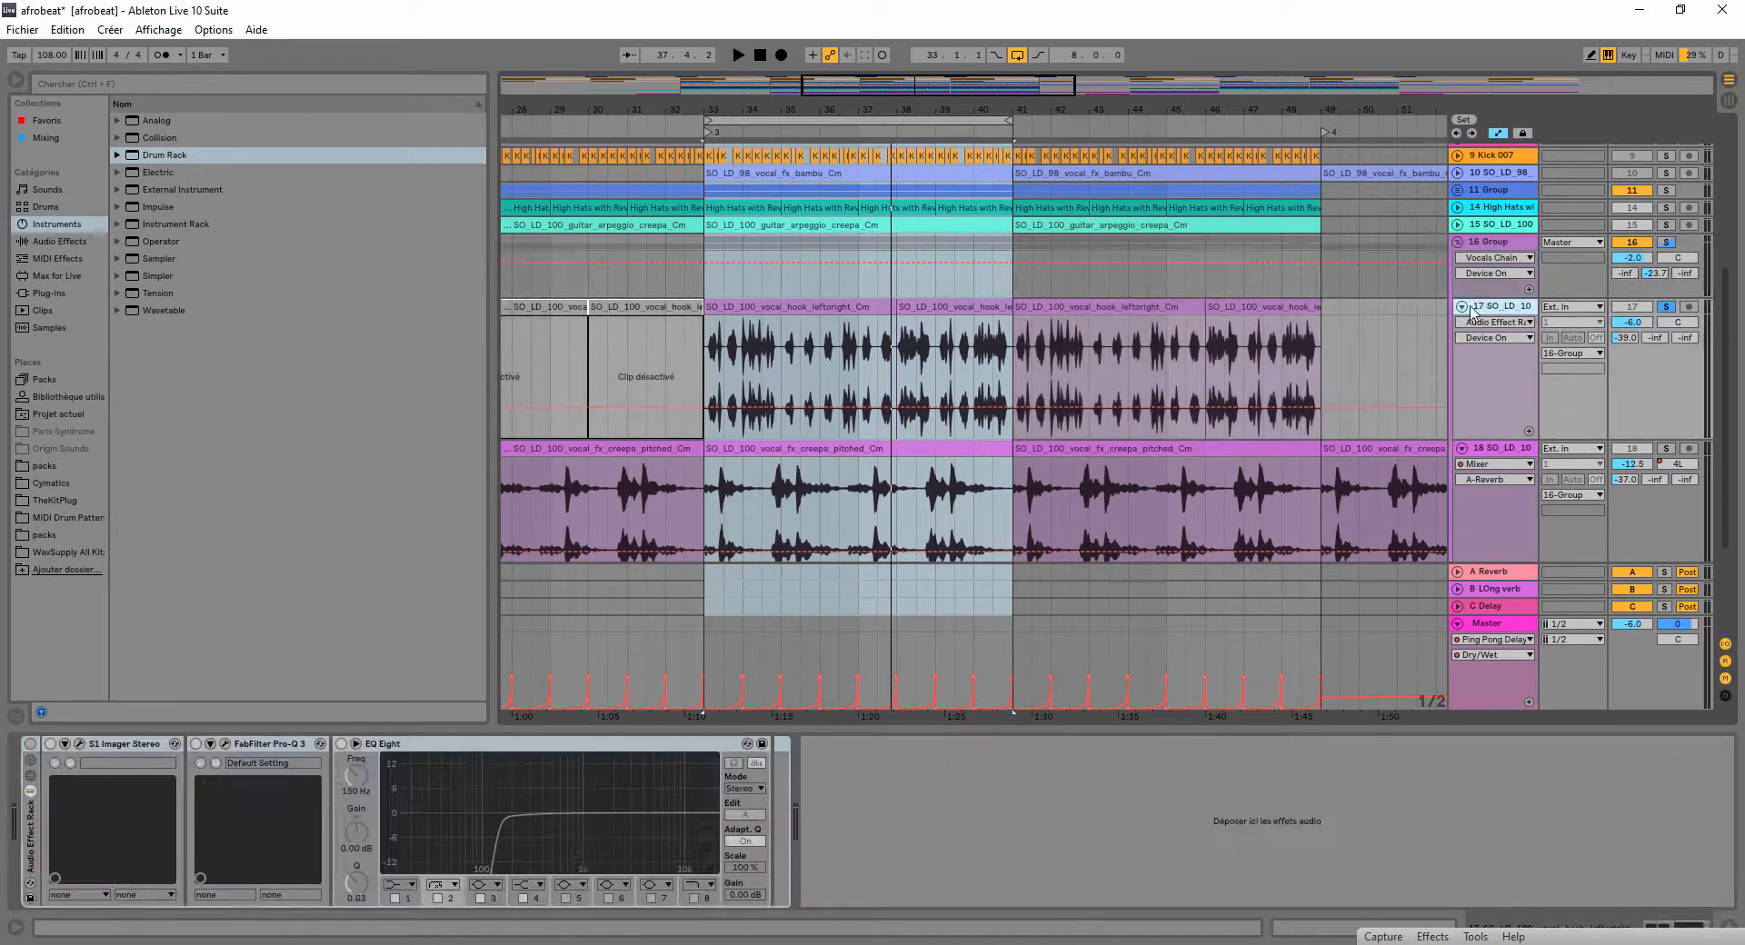
click(30, 744)
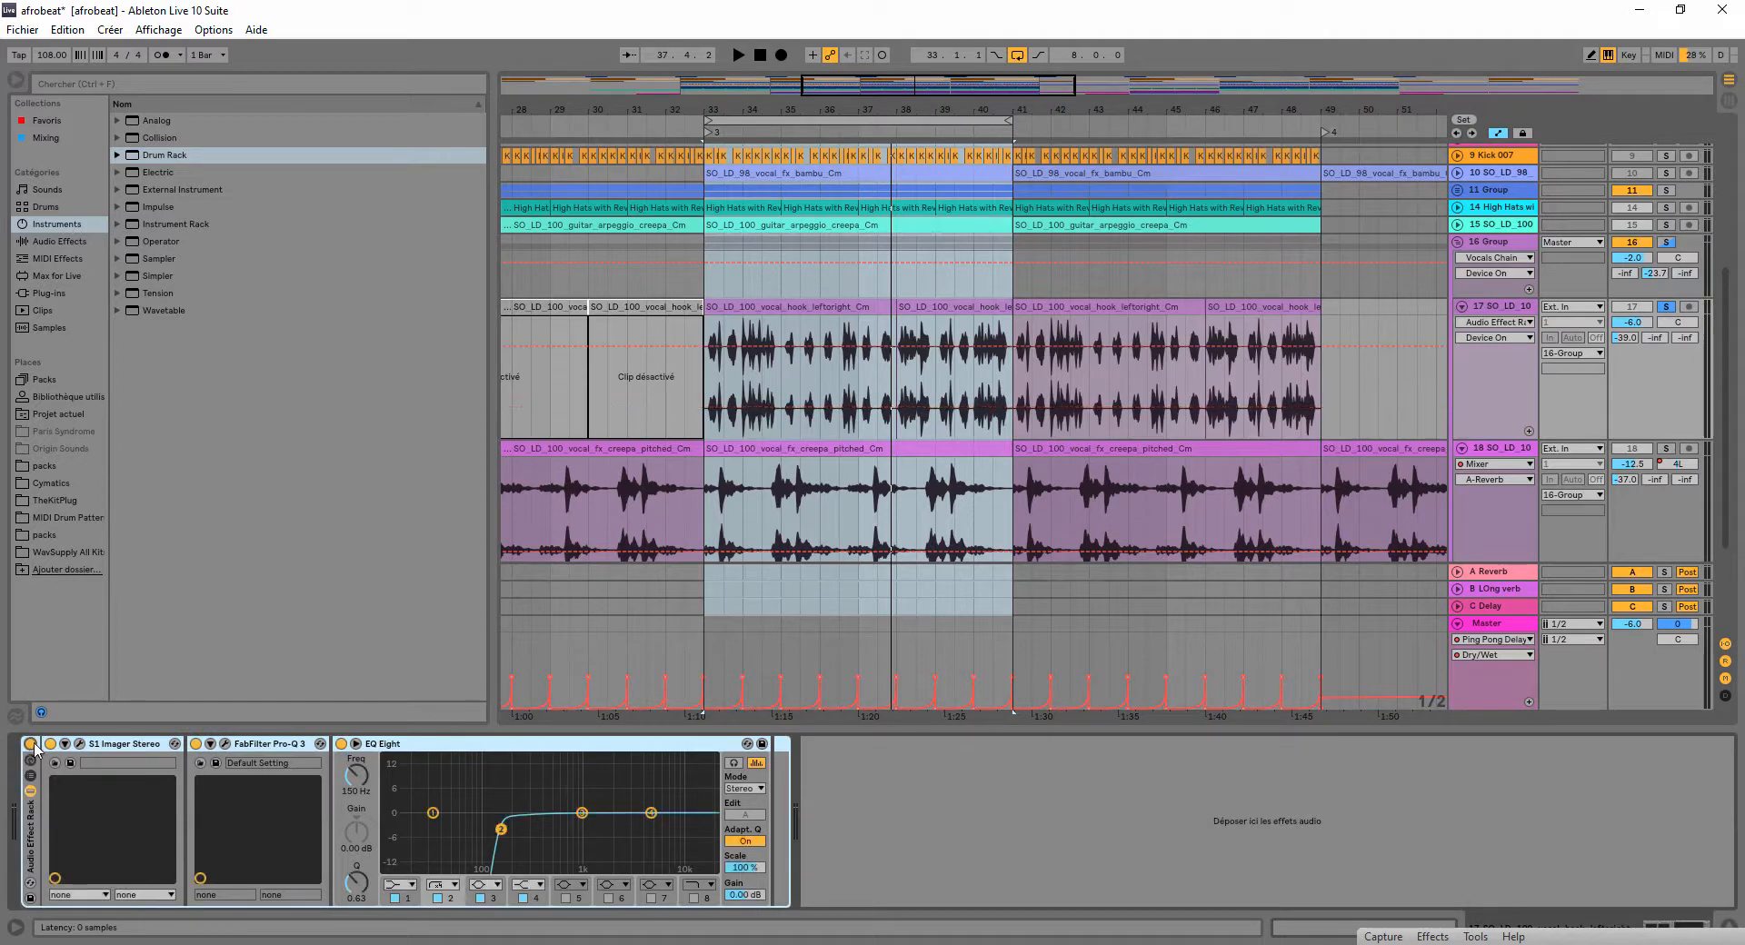
key(space)
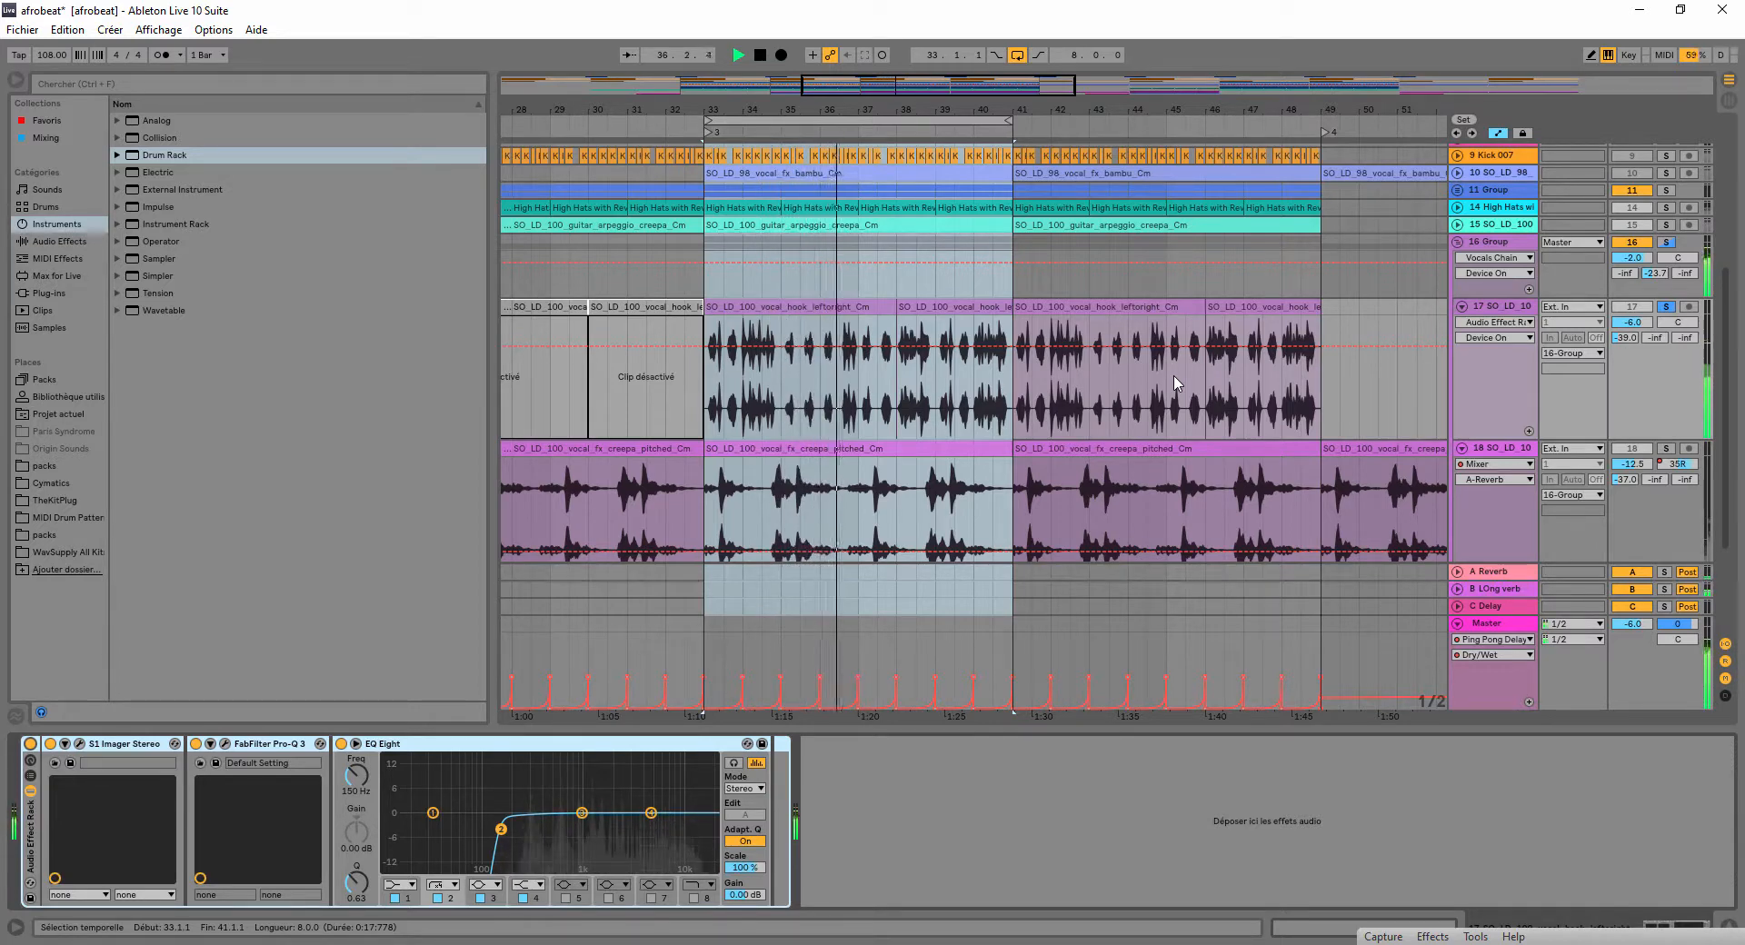
key(space)
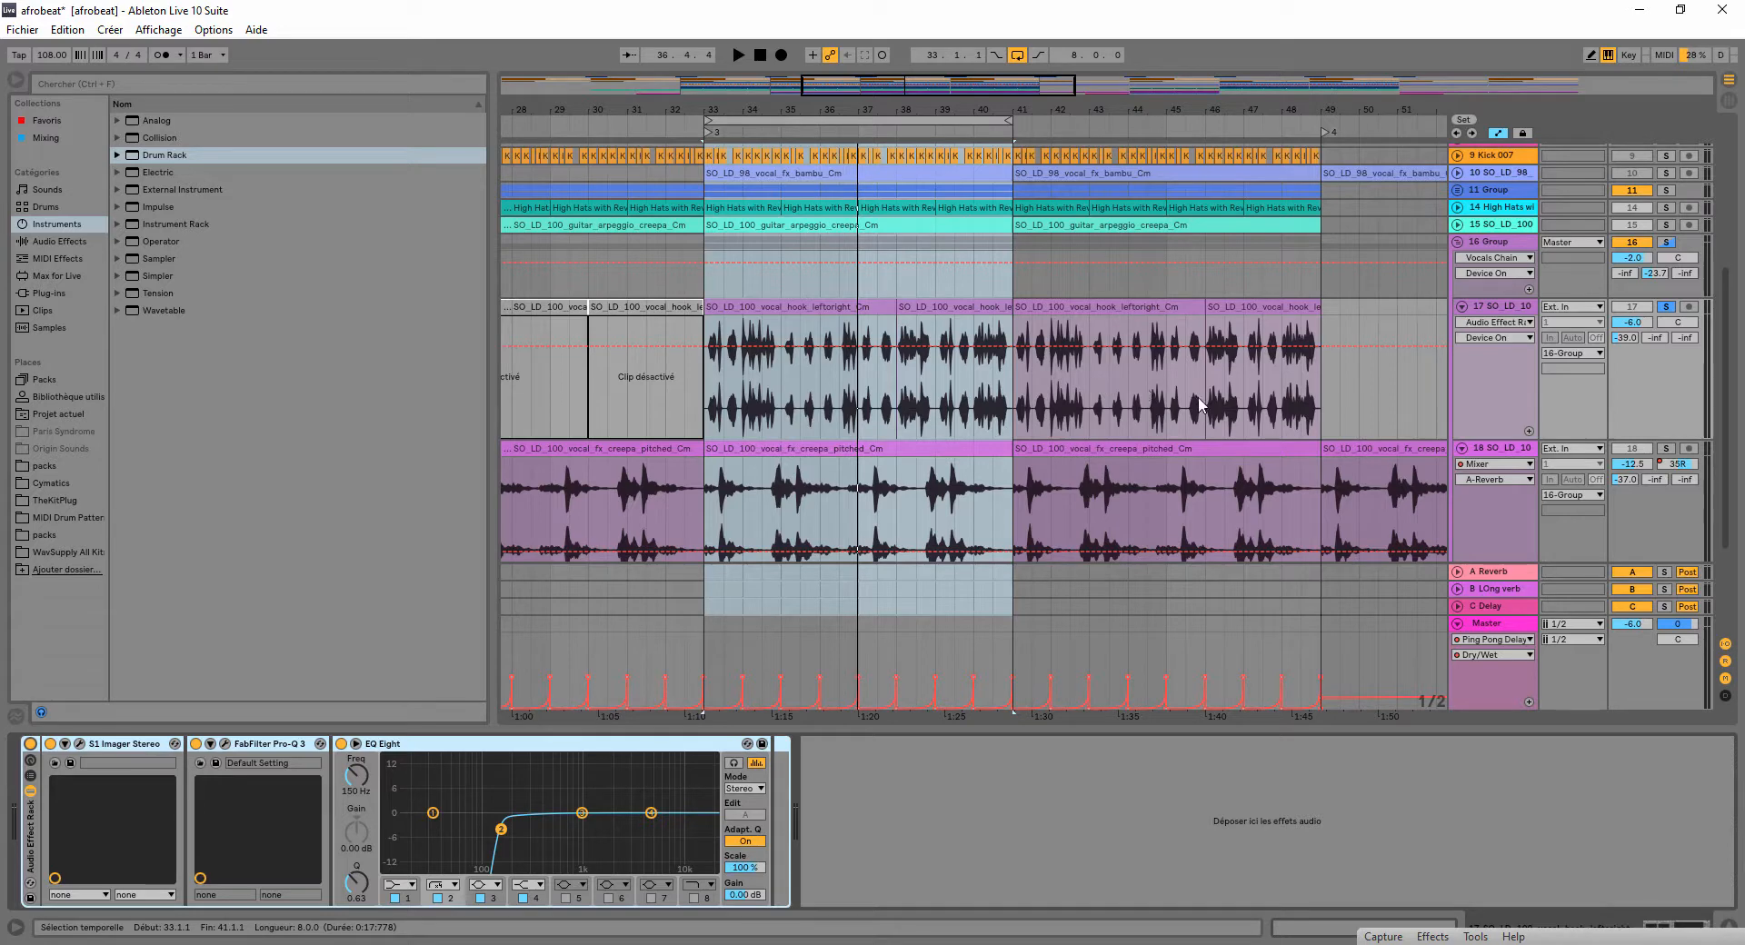
- Unfold the guitar arpeggio on track 15, solo it and play the looped section
scroll(1218, 428, up, 4)
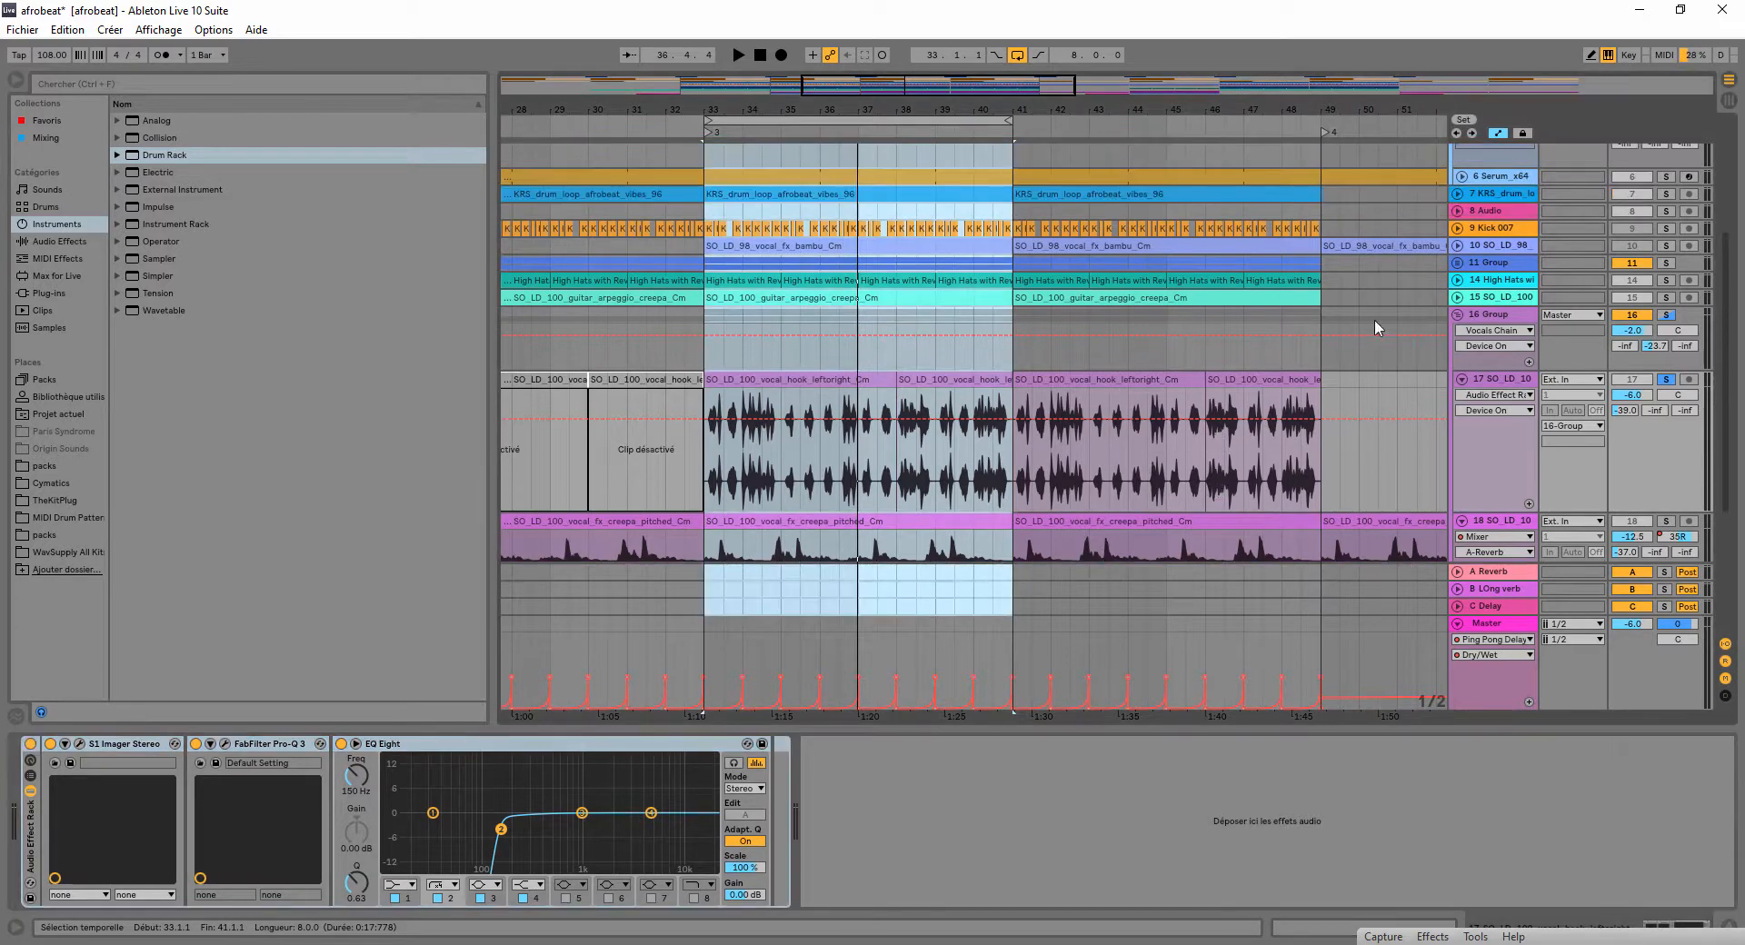
click(1457, 298)
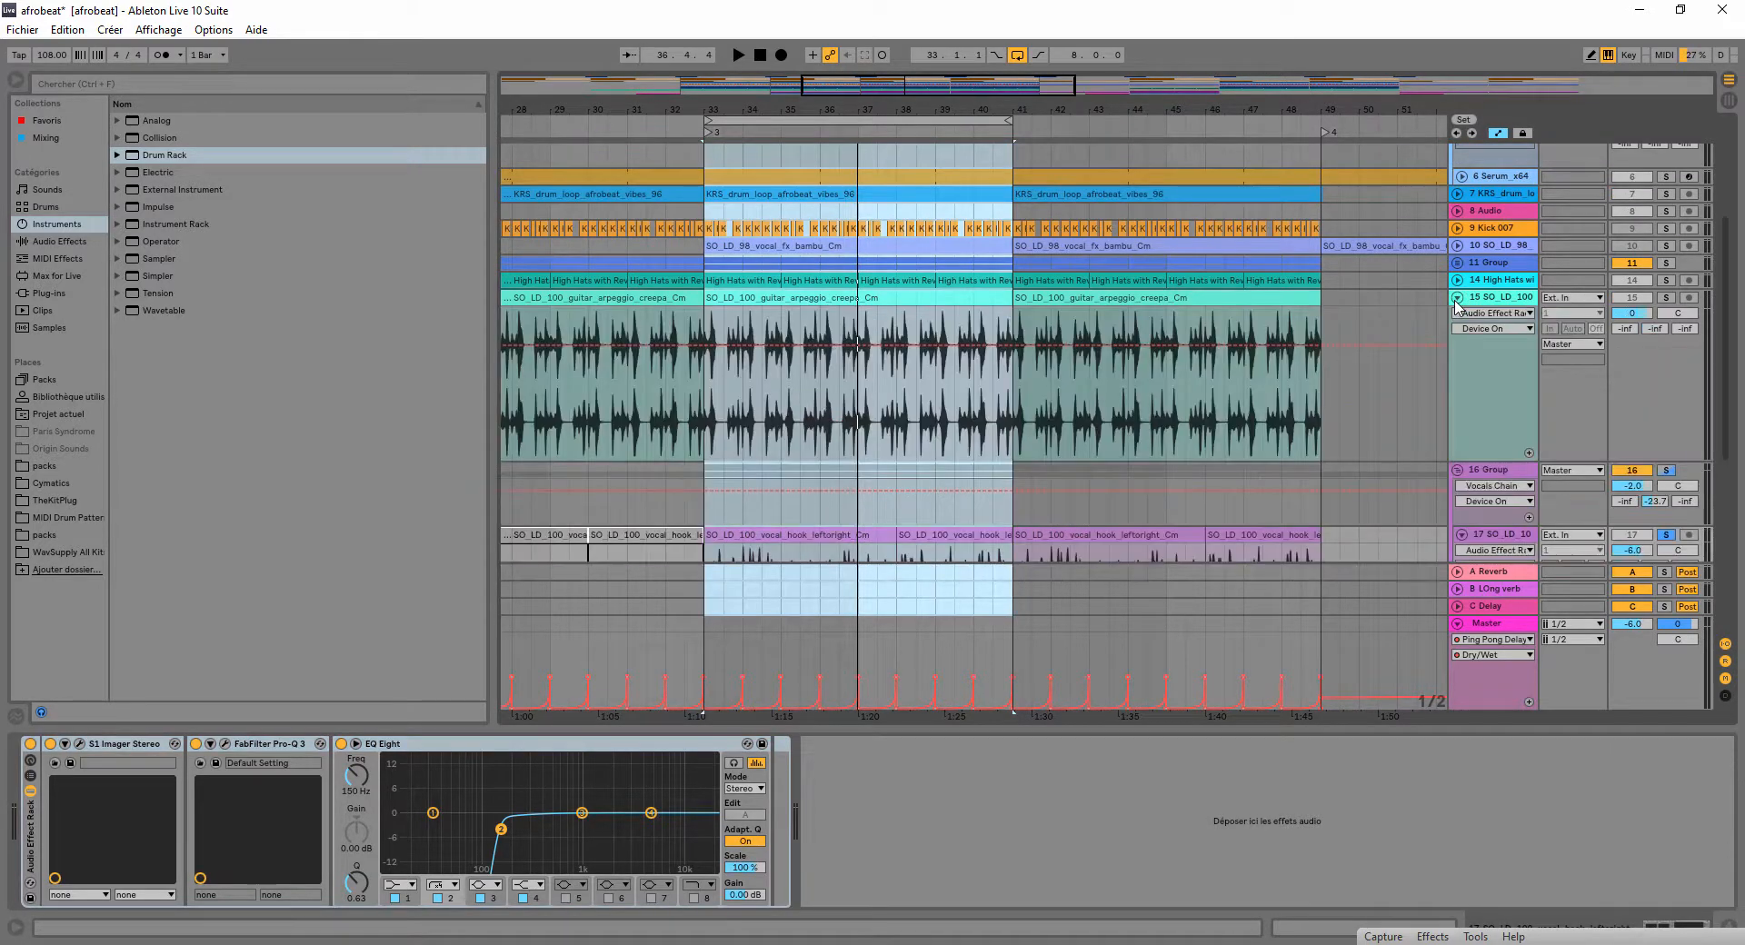
click(1666, 297)
key(space)
key(plus)
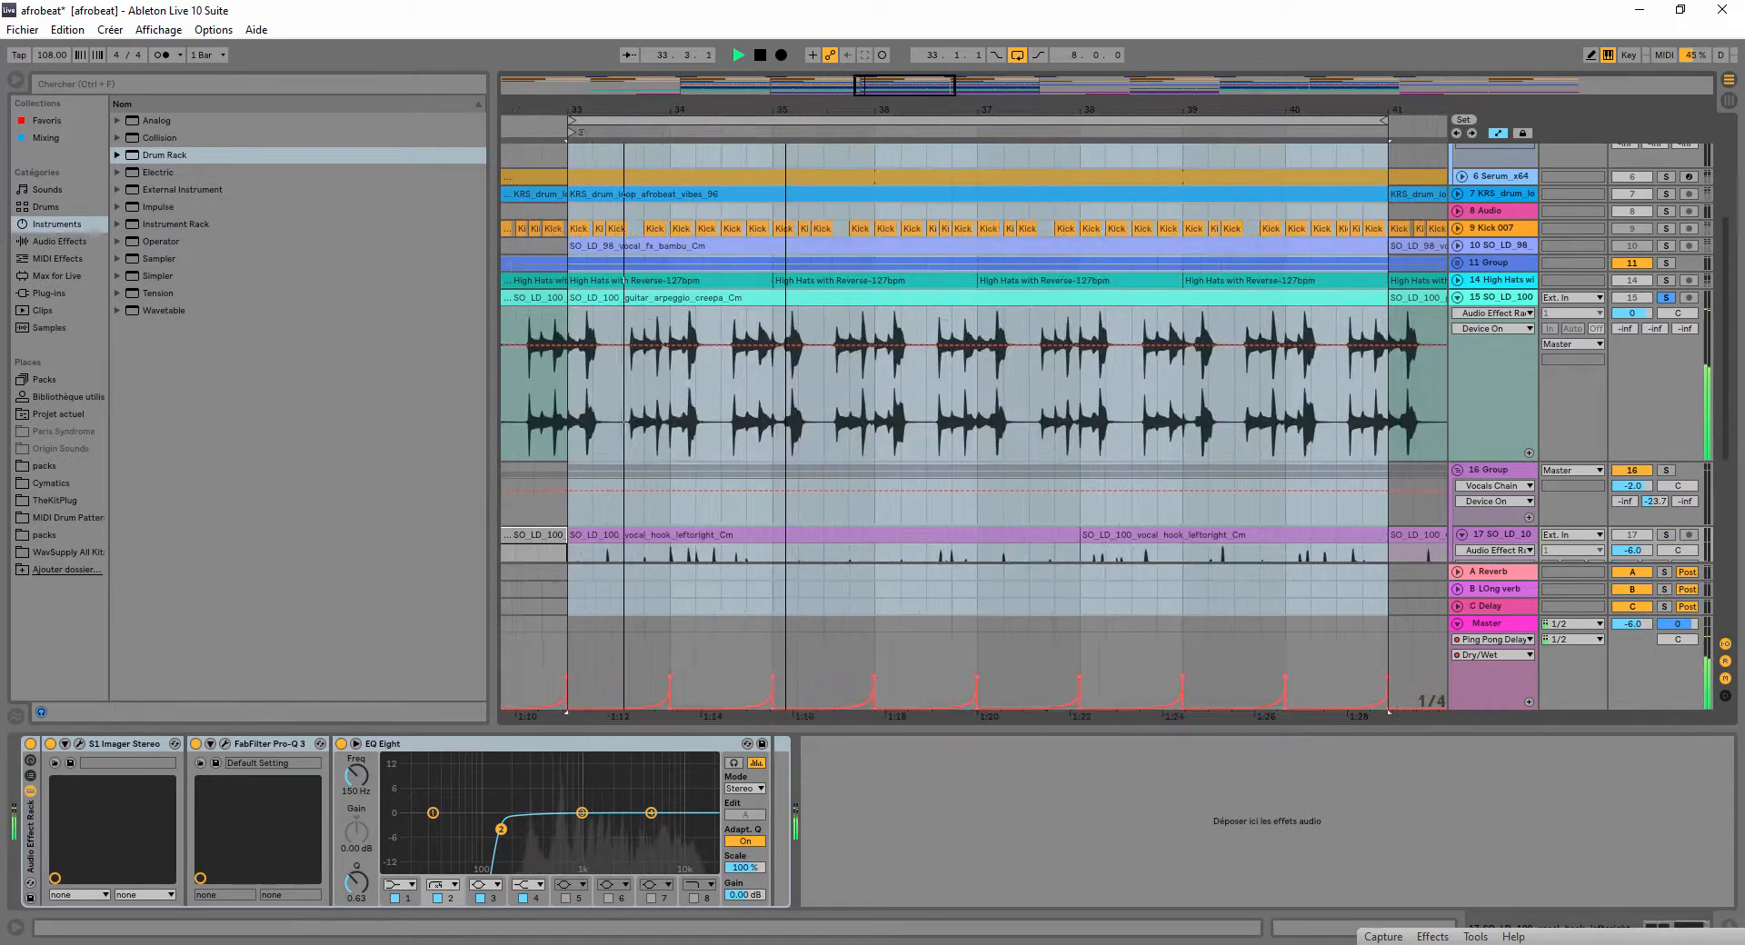
key(minus)
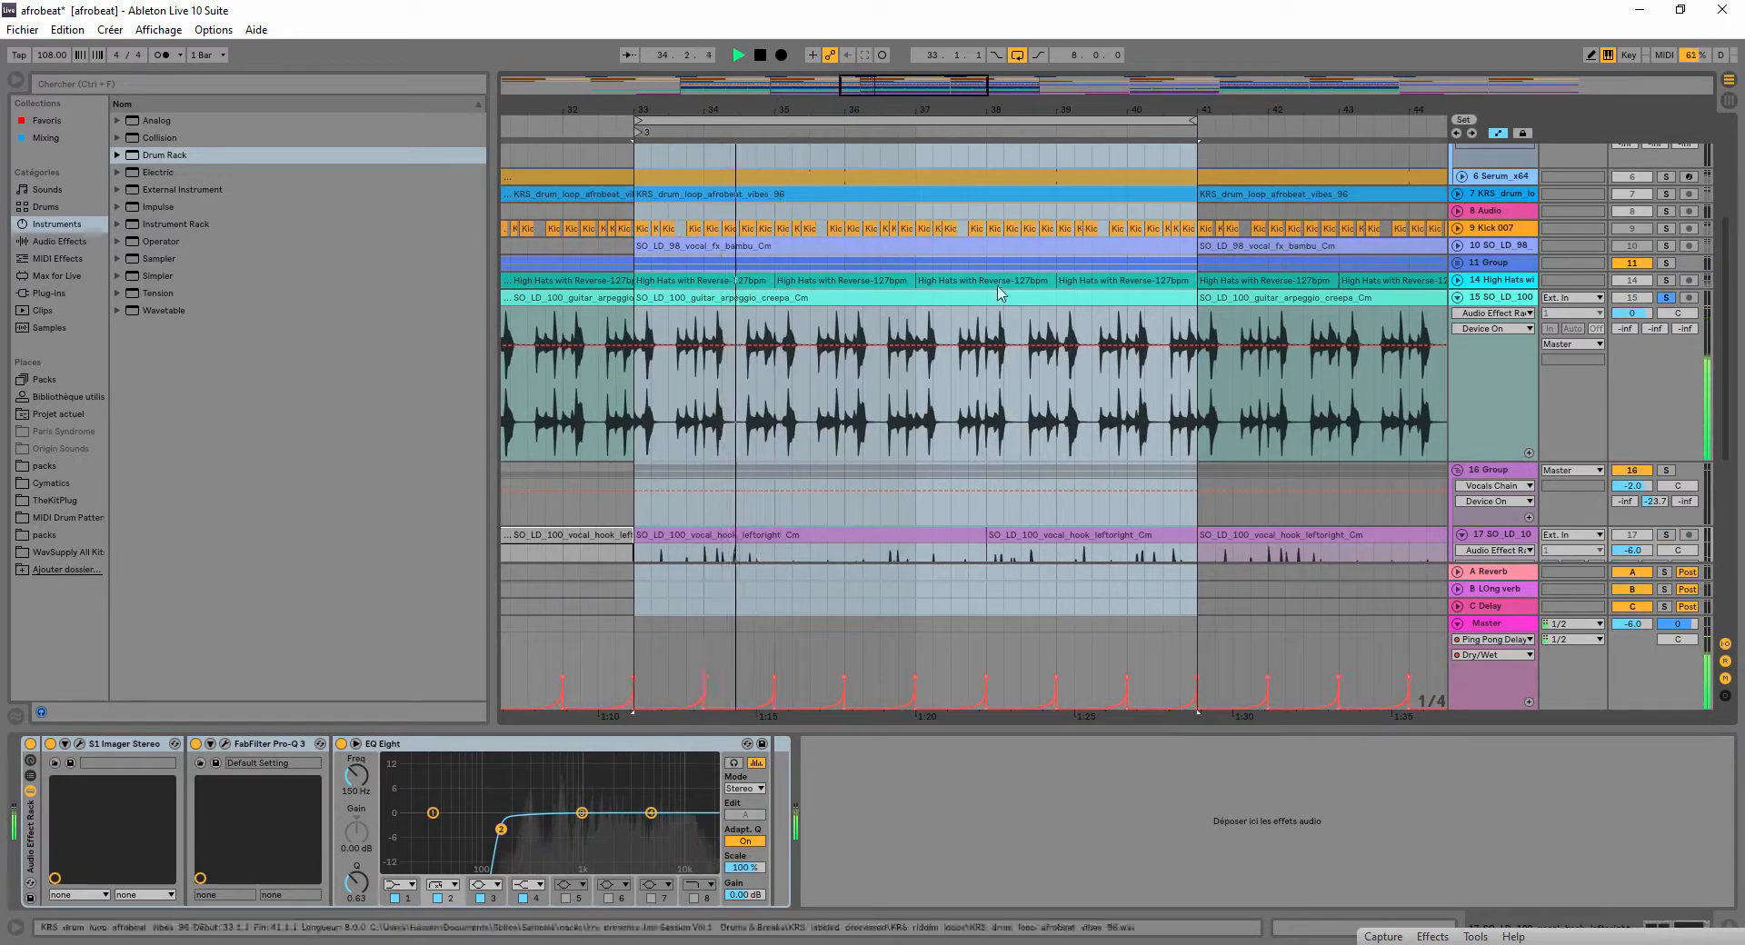
key(space)
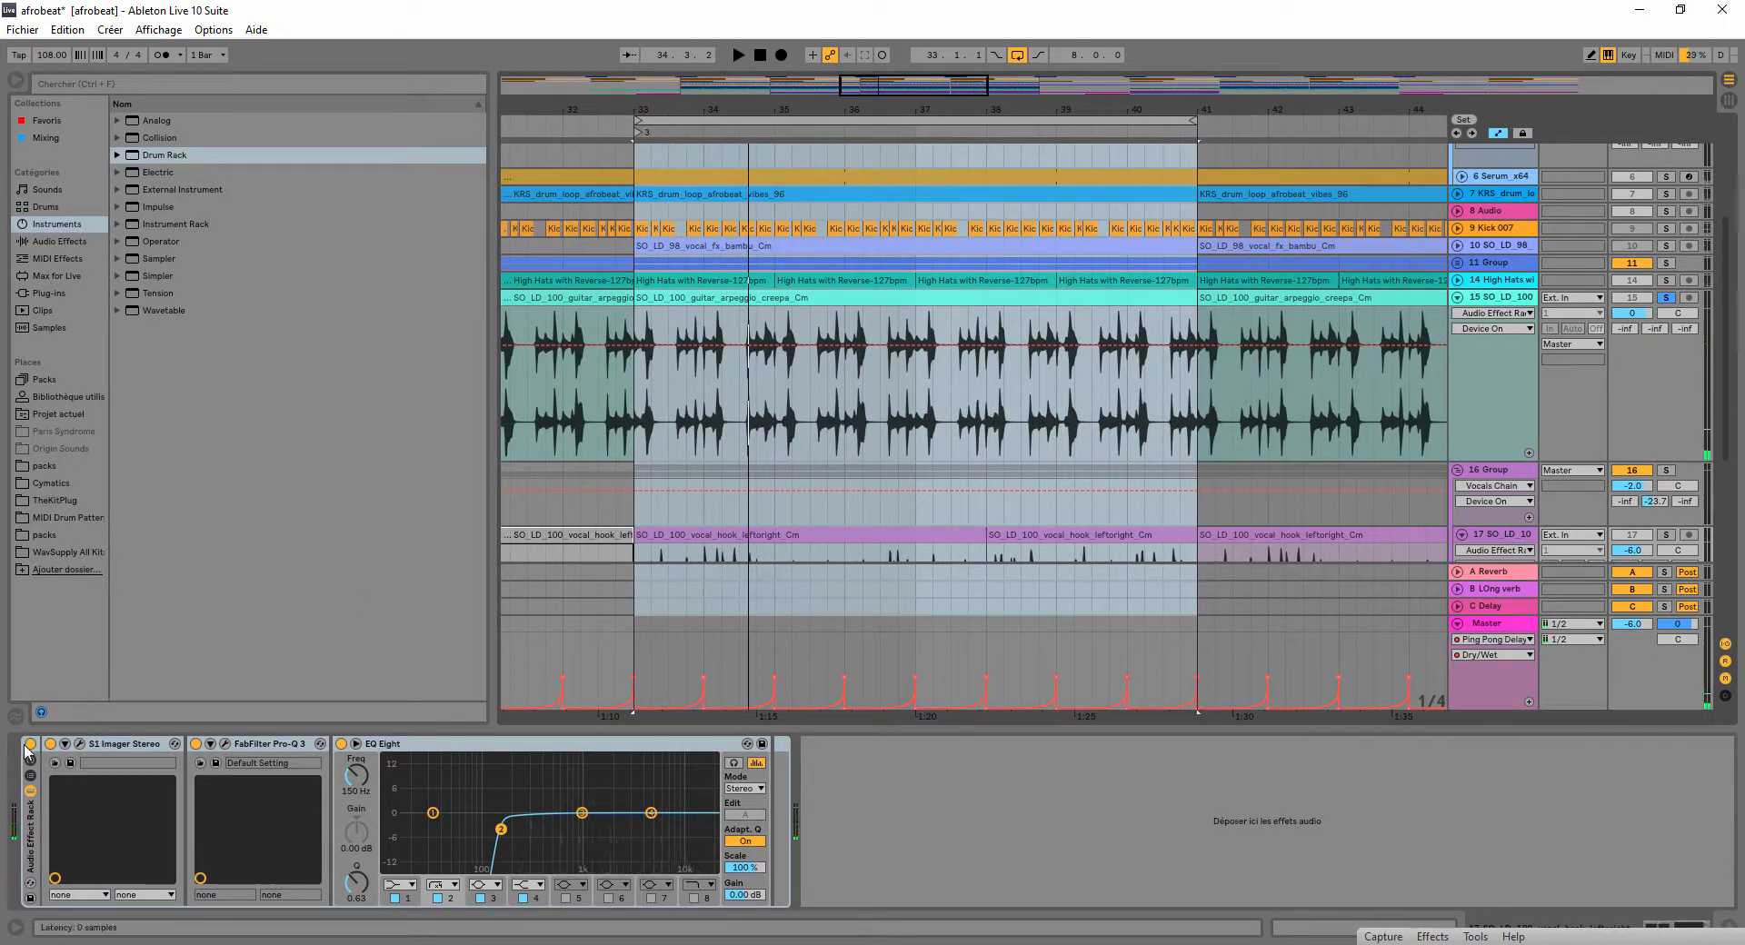
- Play the soloed guitar loop with the track 17 effect rack bypassed, and reactivate the rack
click(30, 745)
key(space)
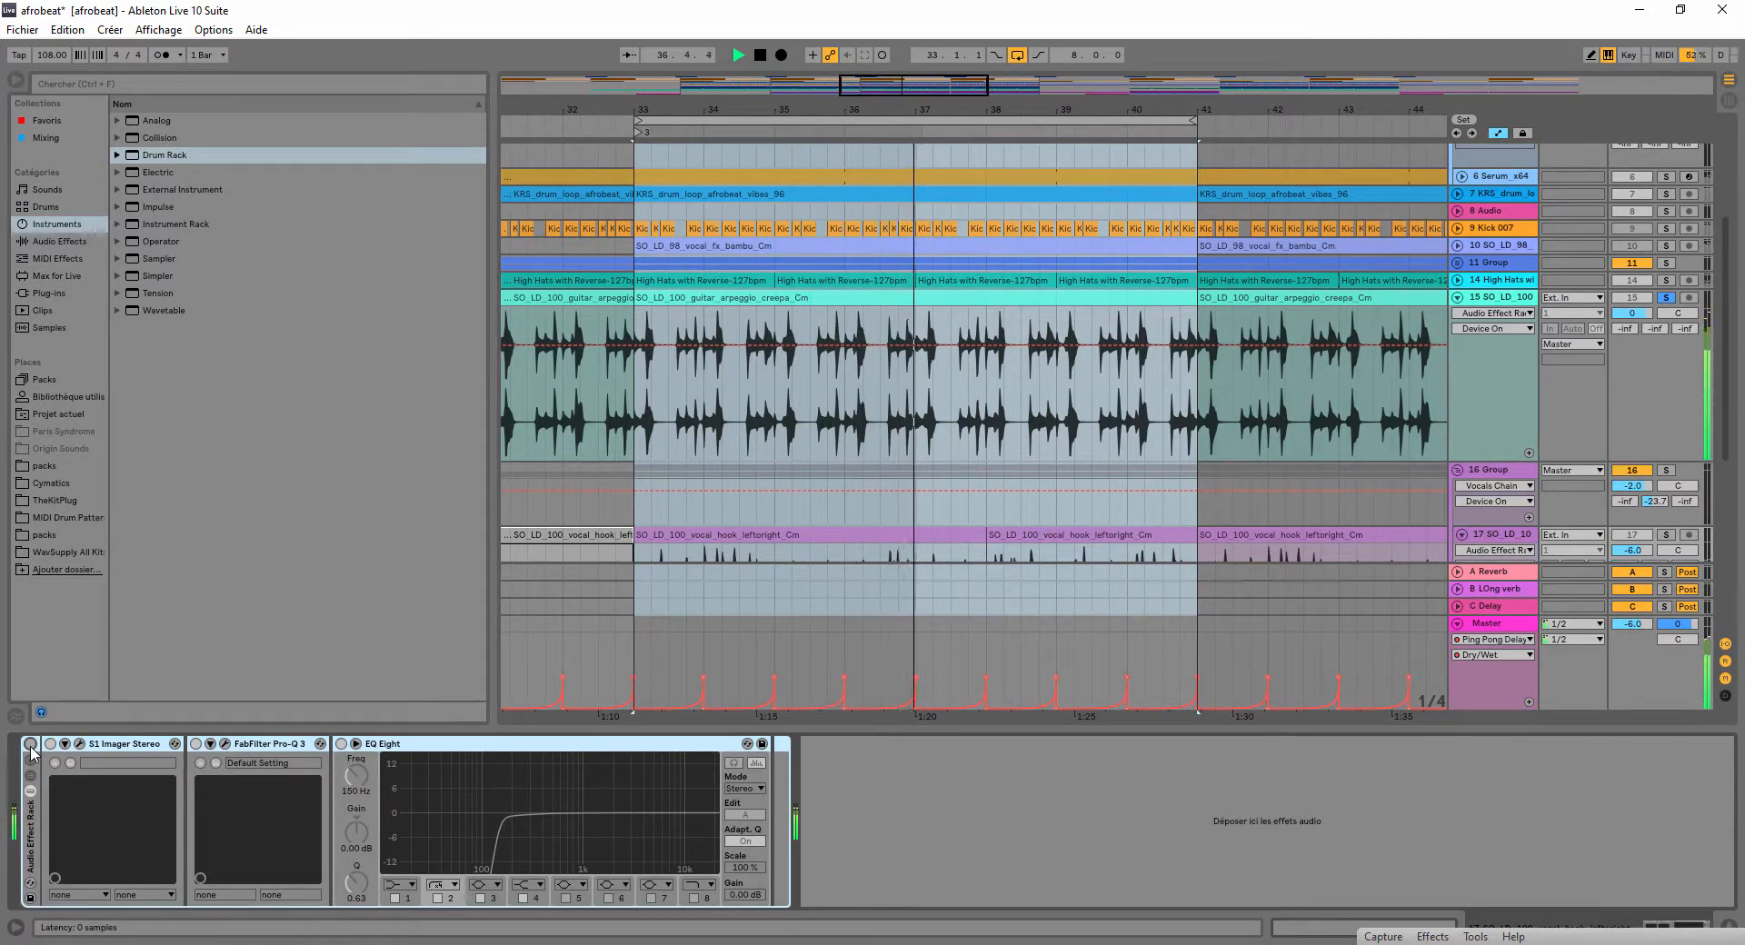
key(space)
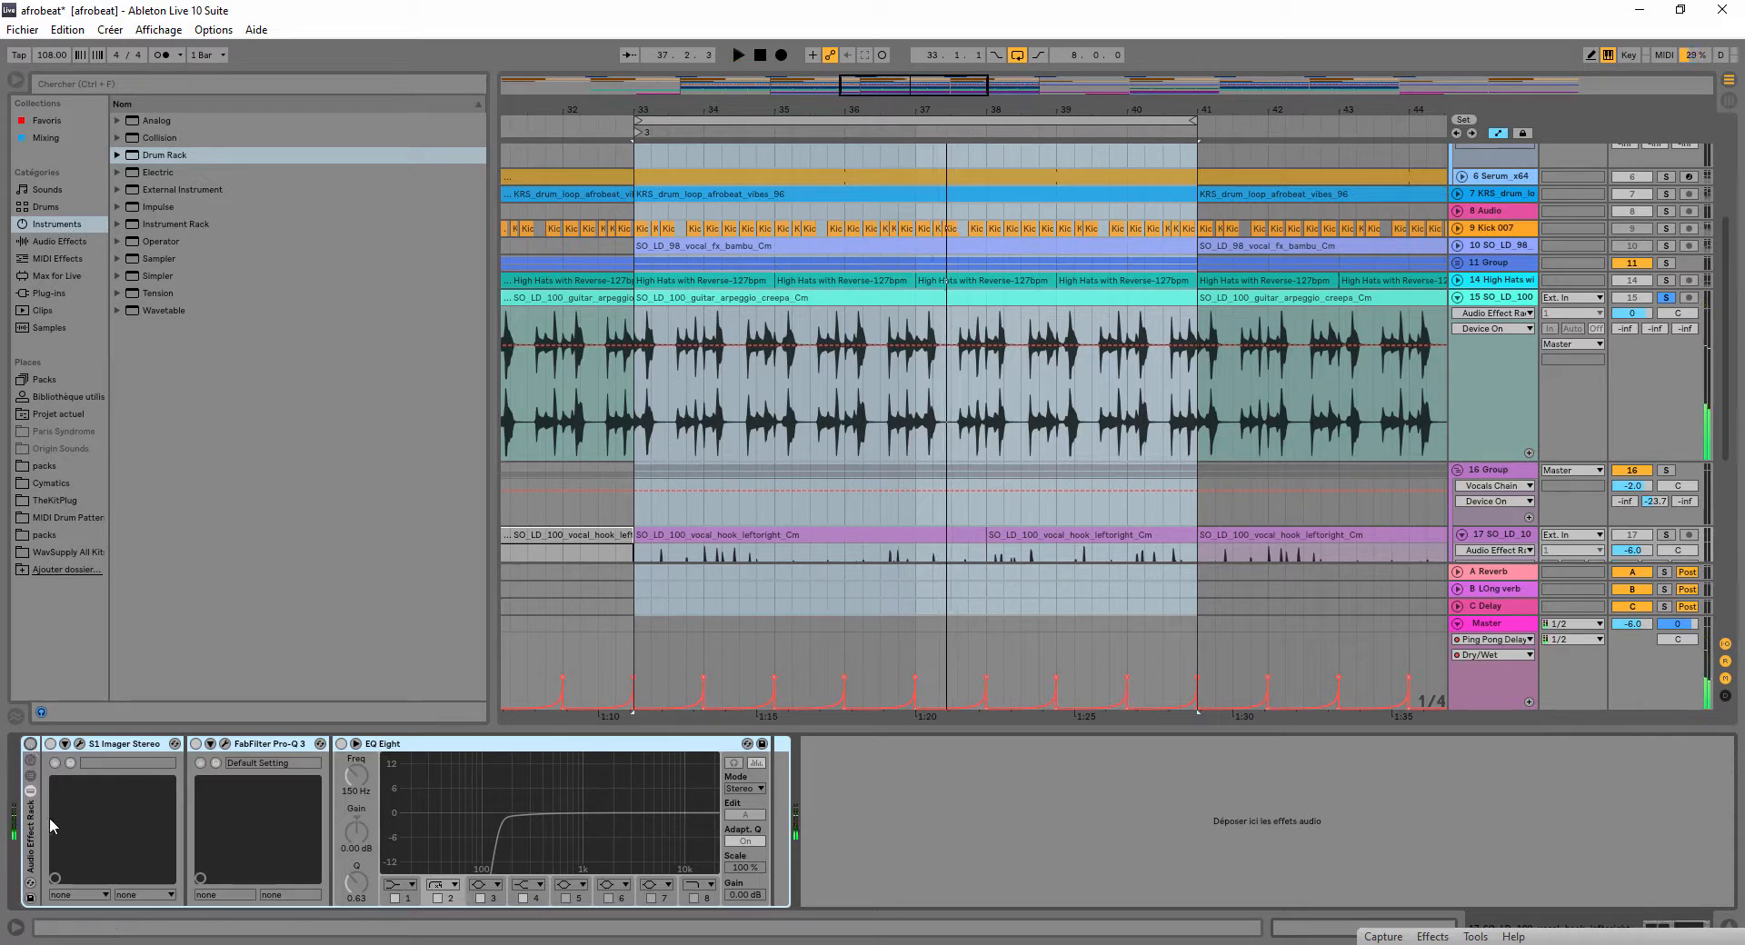
click(30, 744)
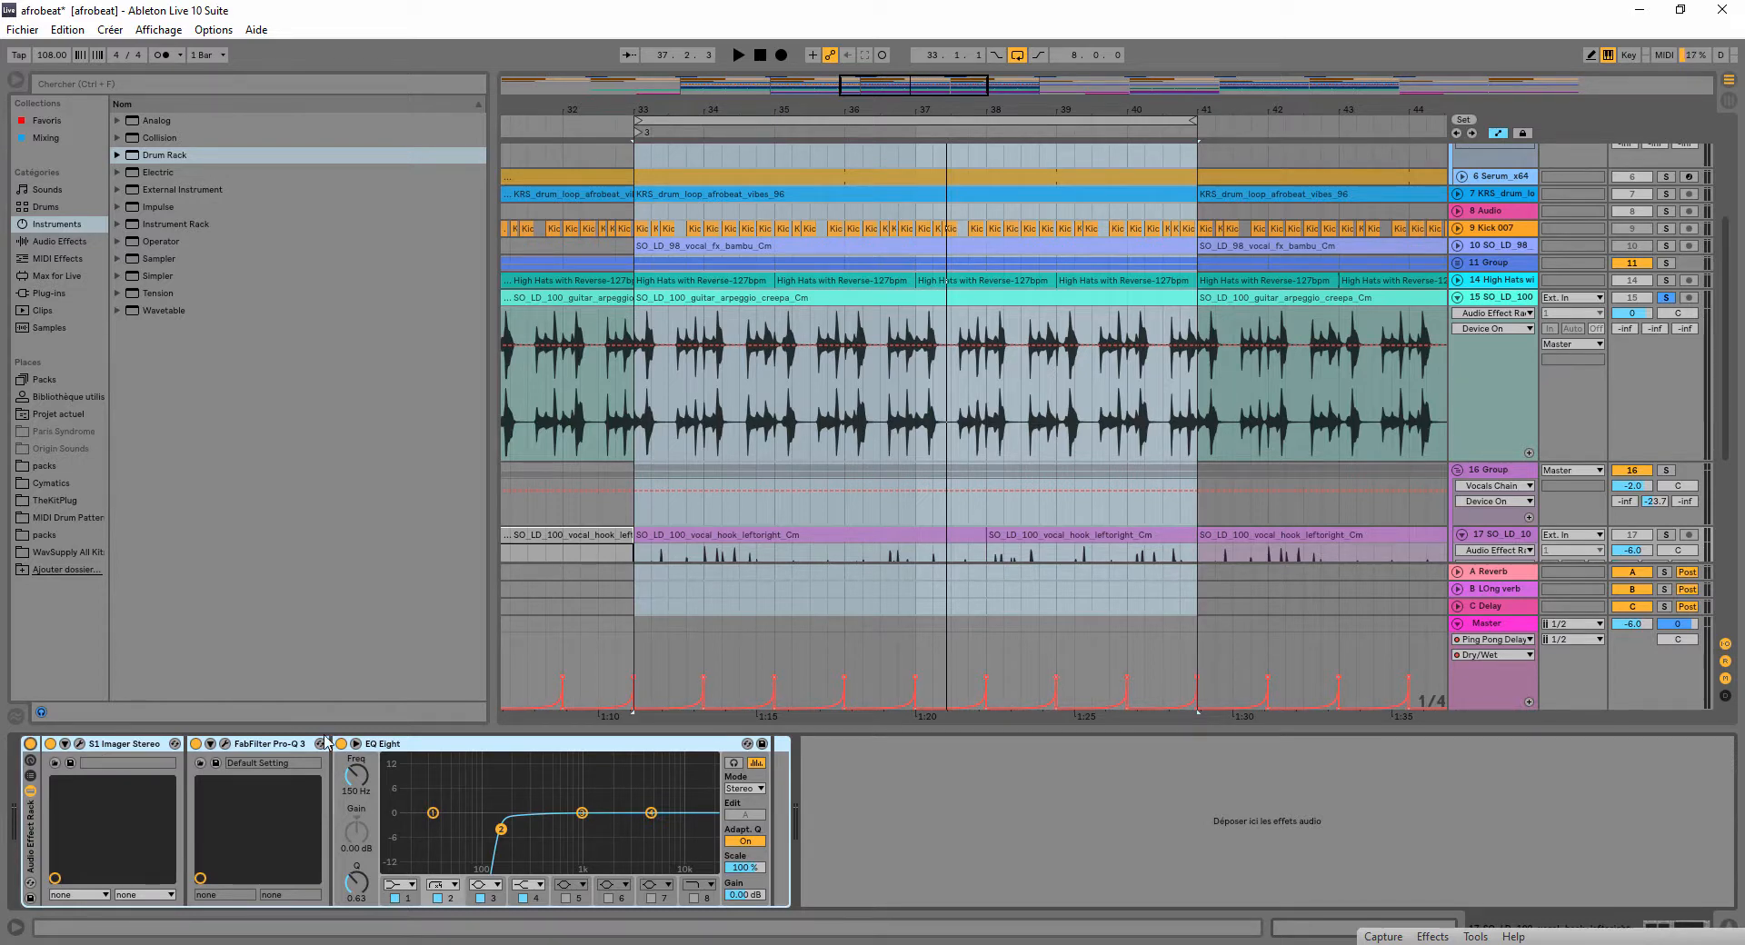
- Examine the low-cut, mid and high EQ bands of the vocal hook's FabFilter Pro-Q 3, and close the plug-in
click(227, 745)
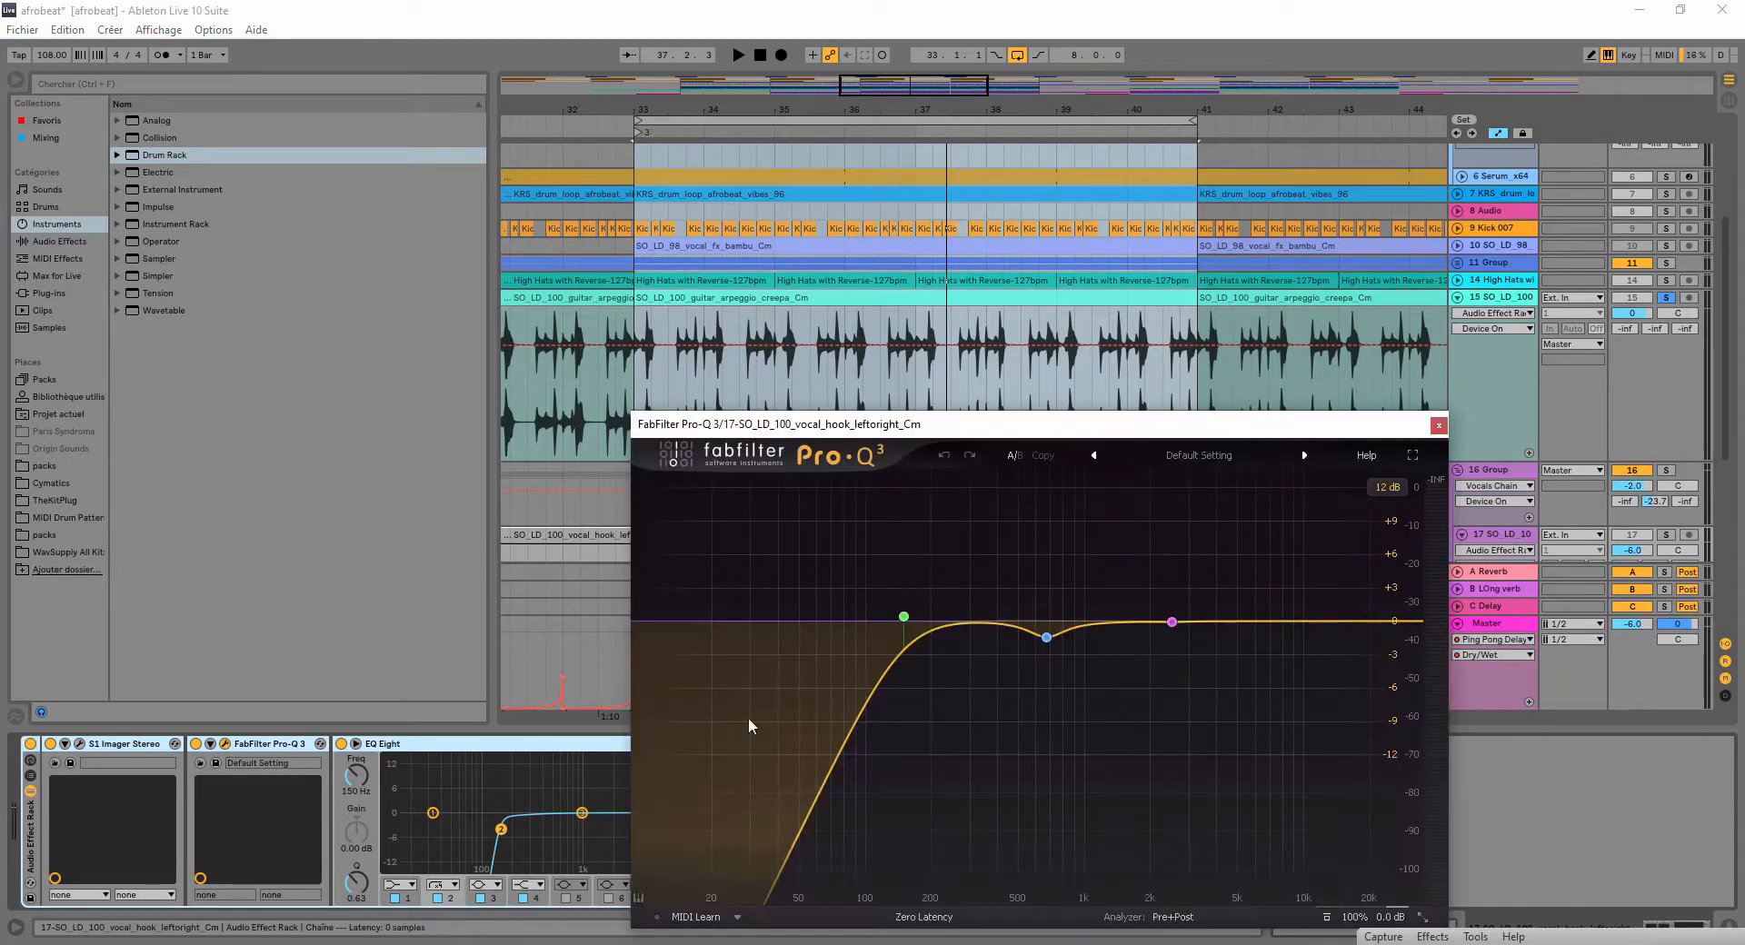
mouse_move(755, 672)
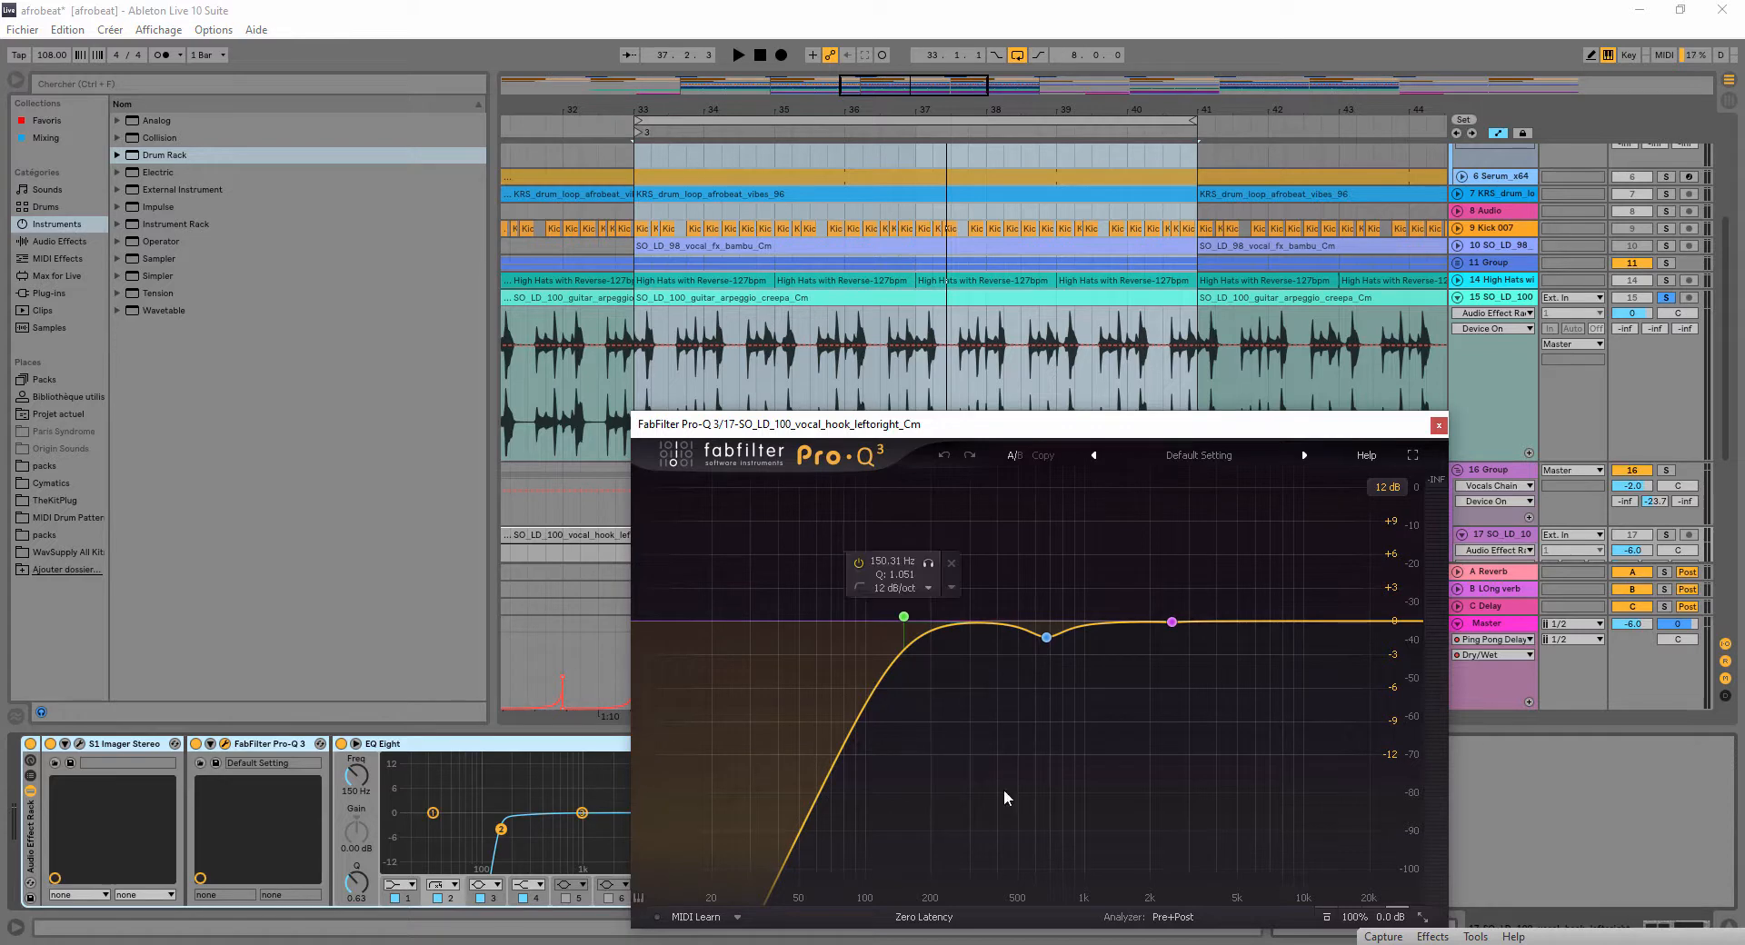
mouse_move(1029, 647)
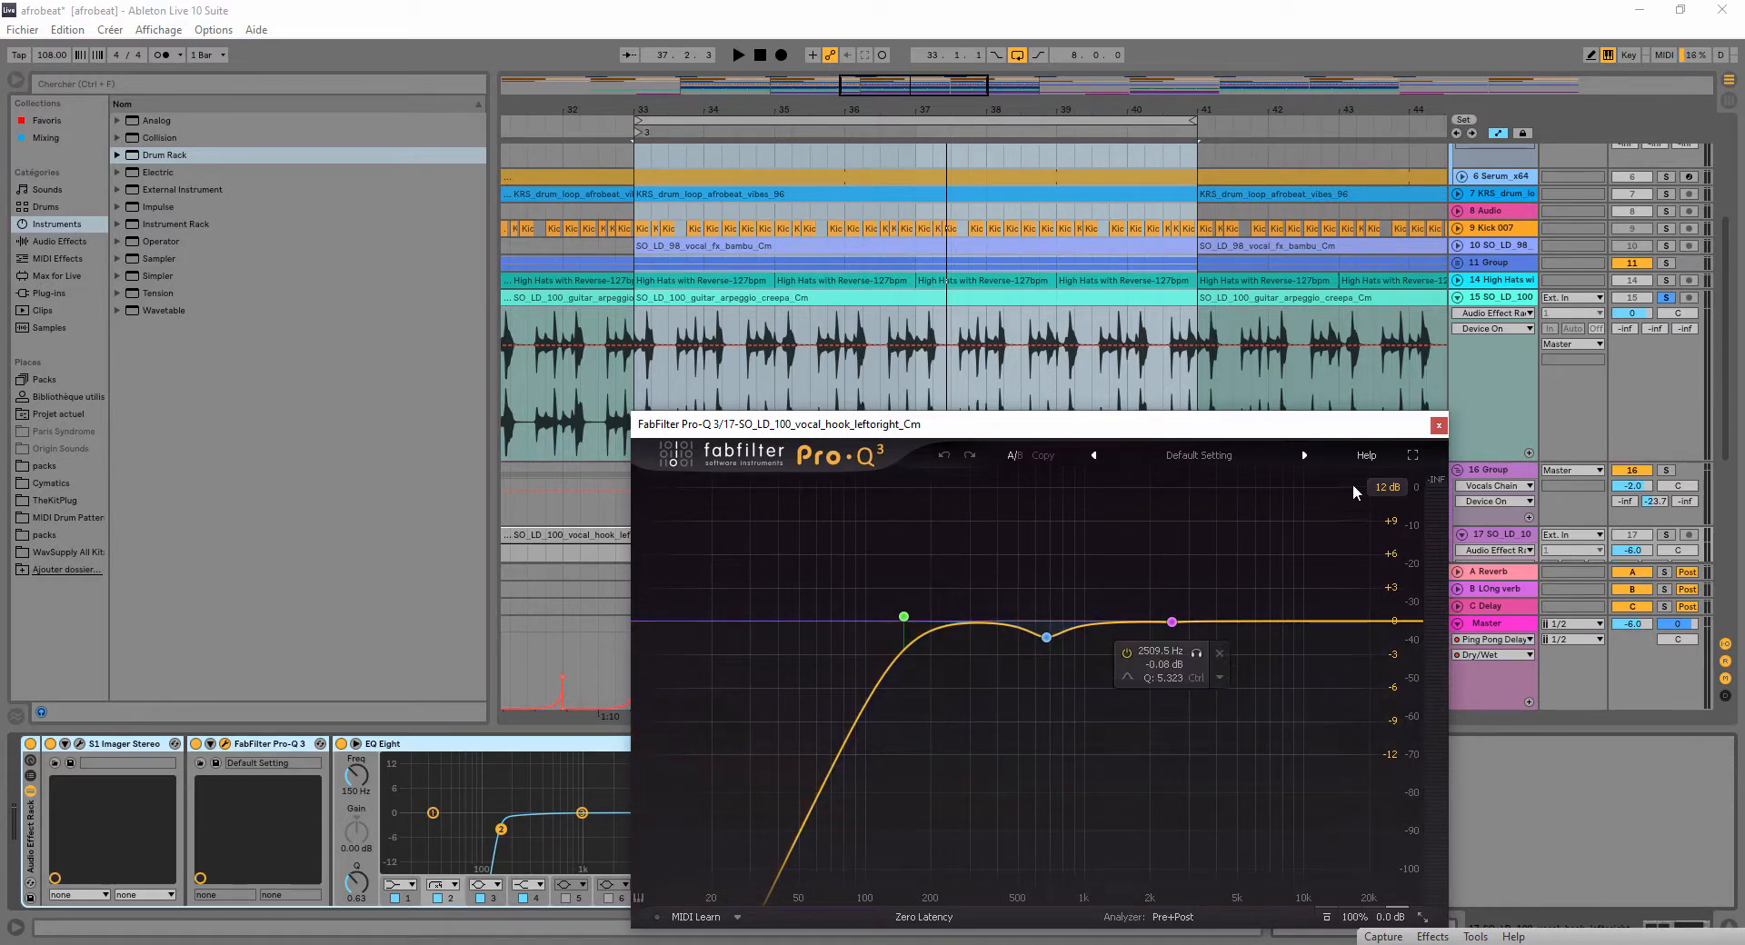
click(1439, 425)
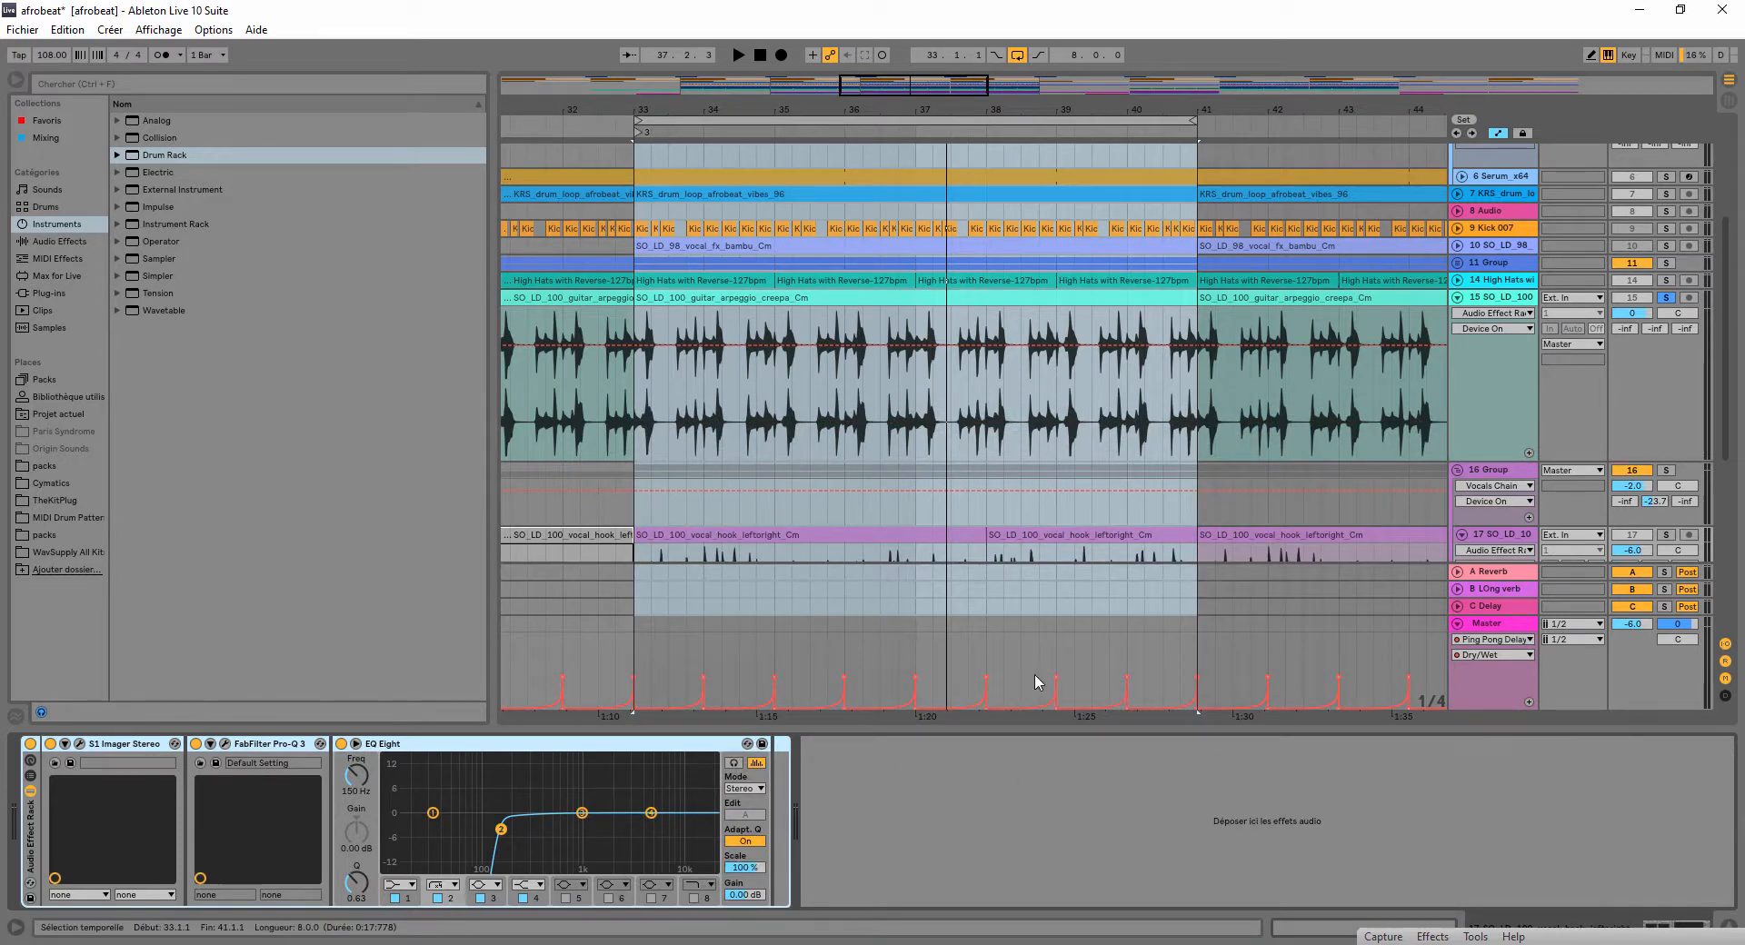
- Unfold the SS_C_steel melody on track 3, solo it and play it from bar 33
scroll(1283, 498, up, 5)
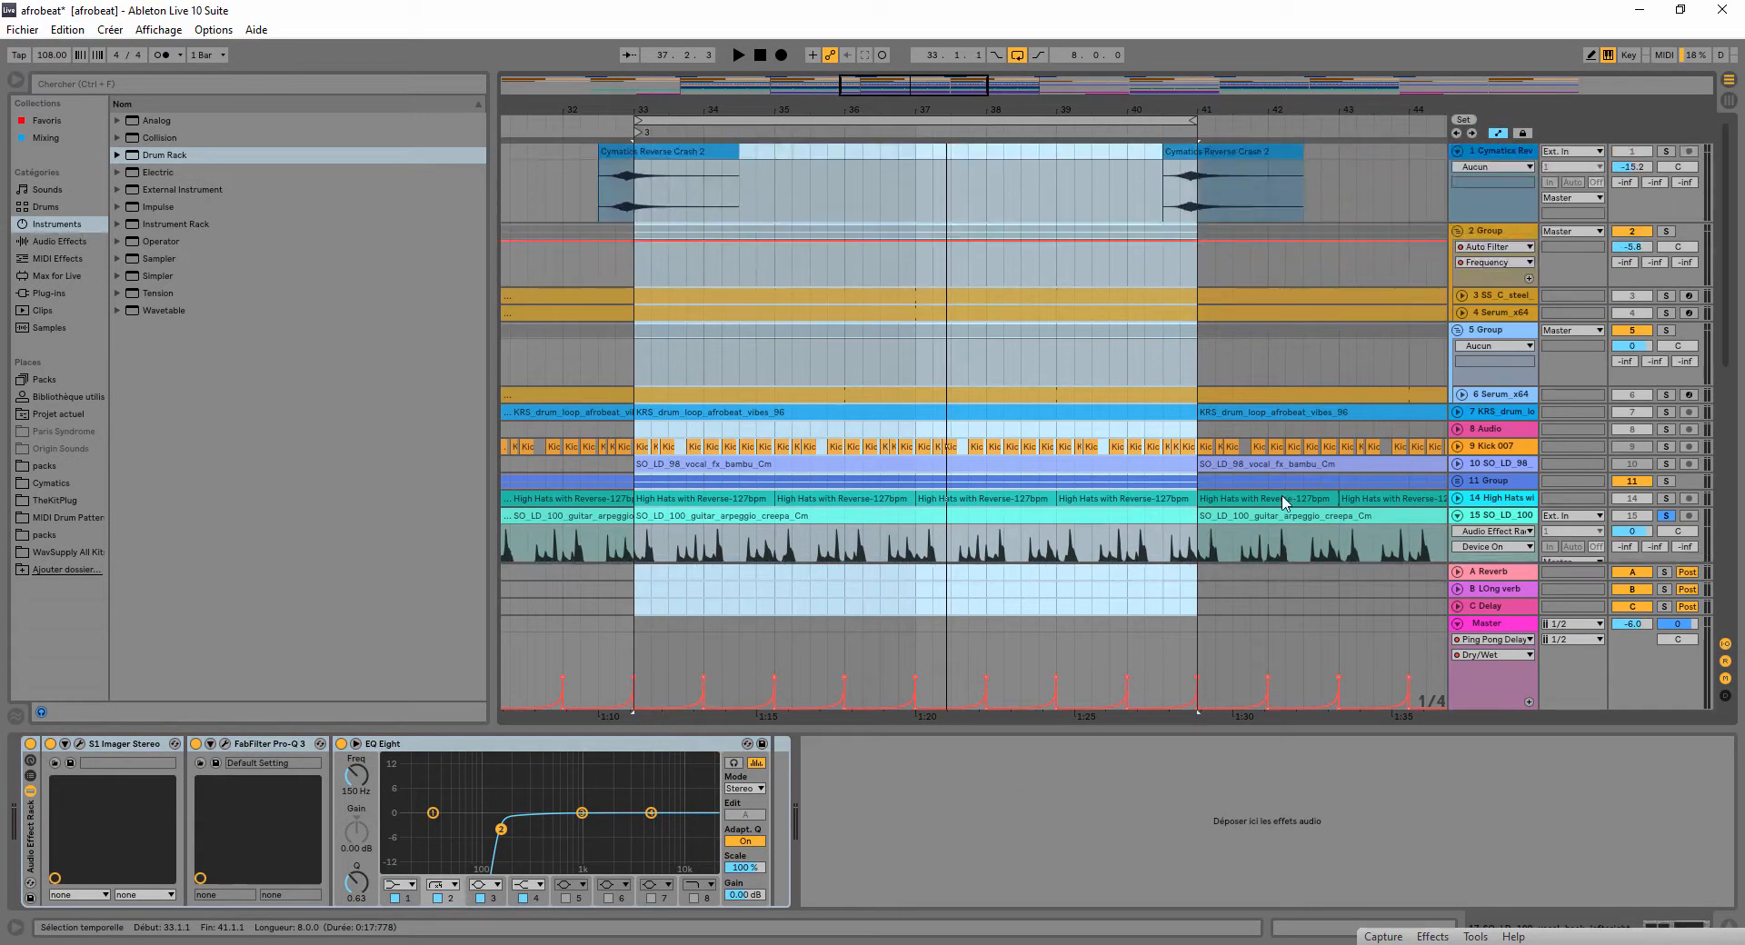
scroll(1271, 310, down, 3)
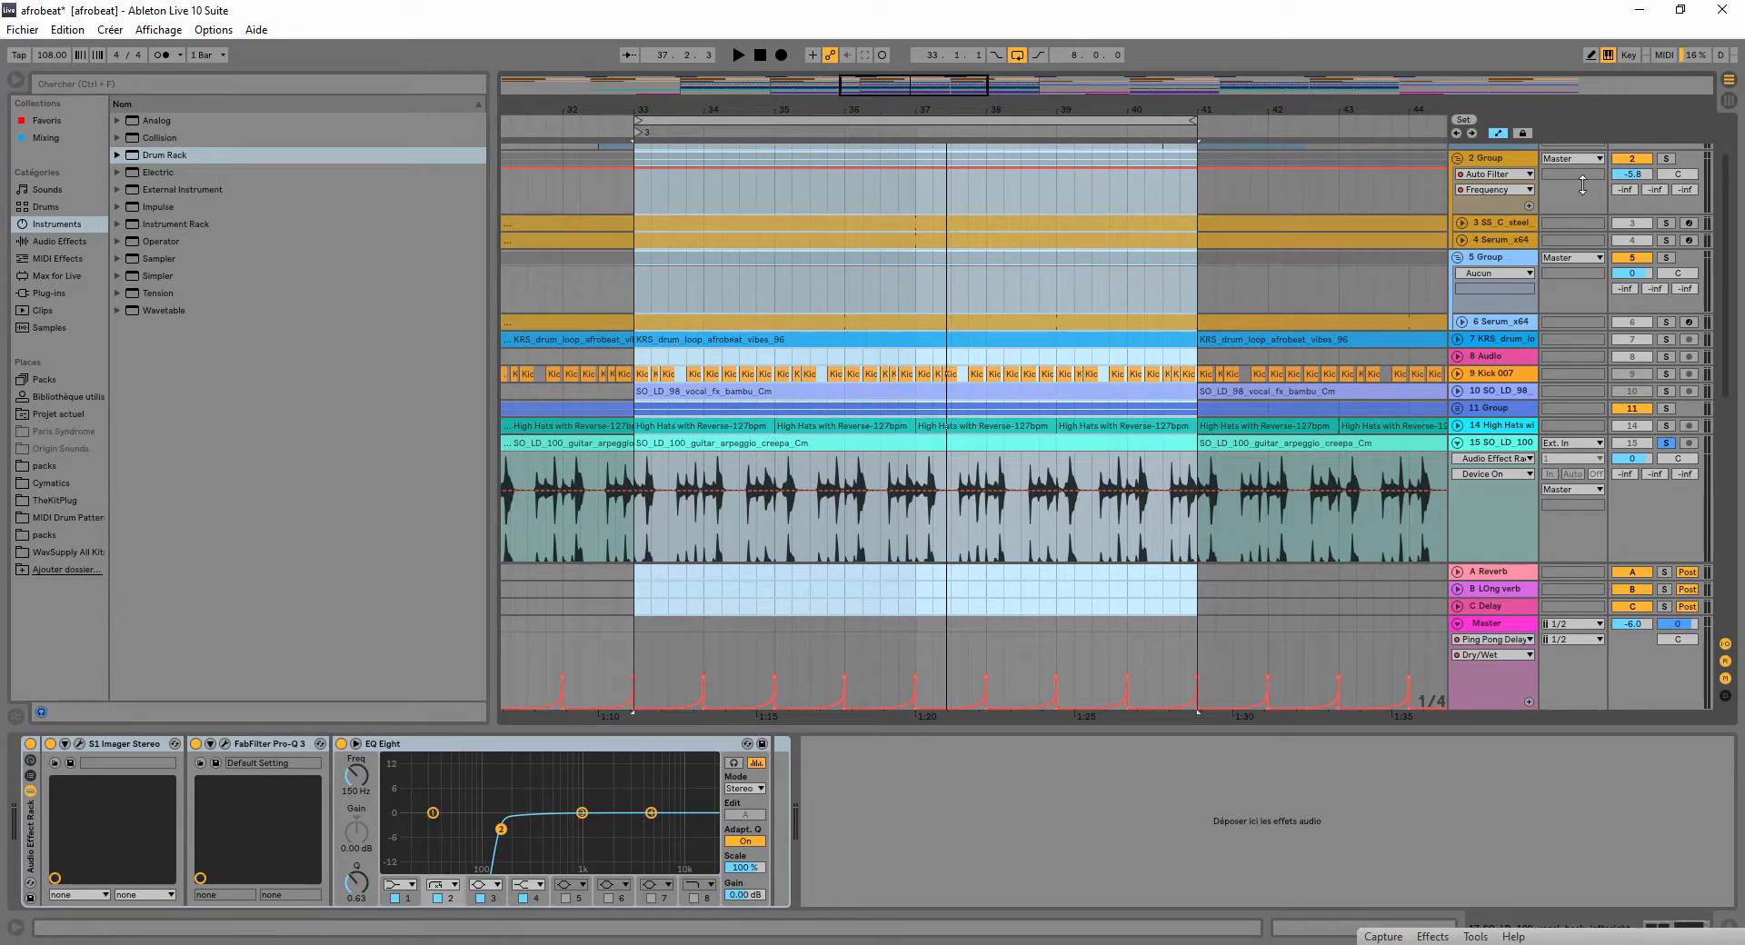
click(1463, 223)
click(1666, 223)
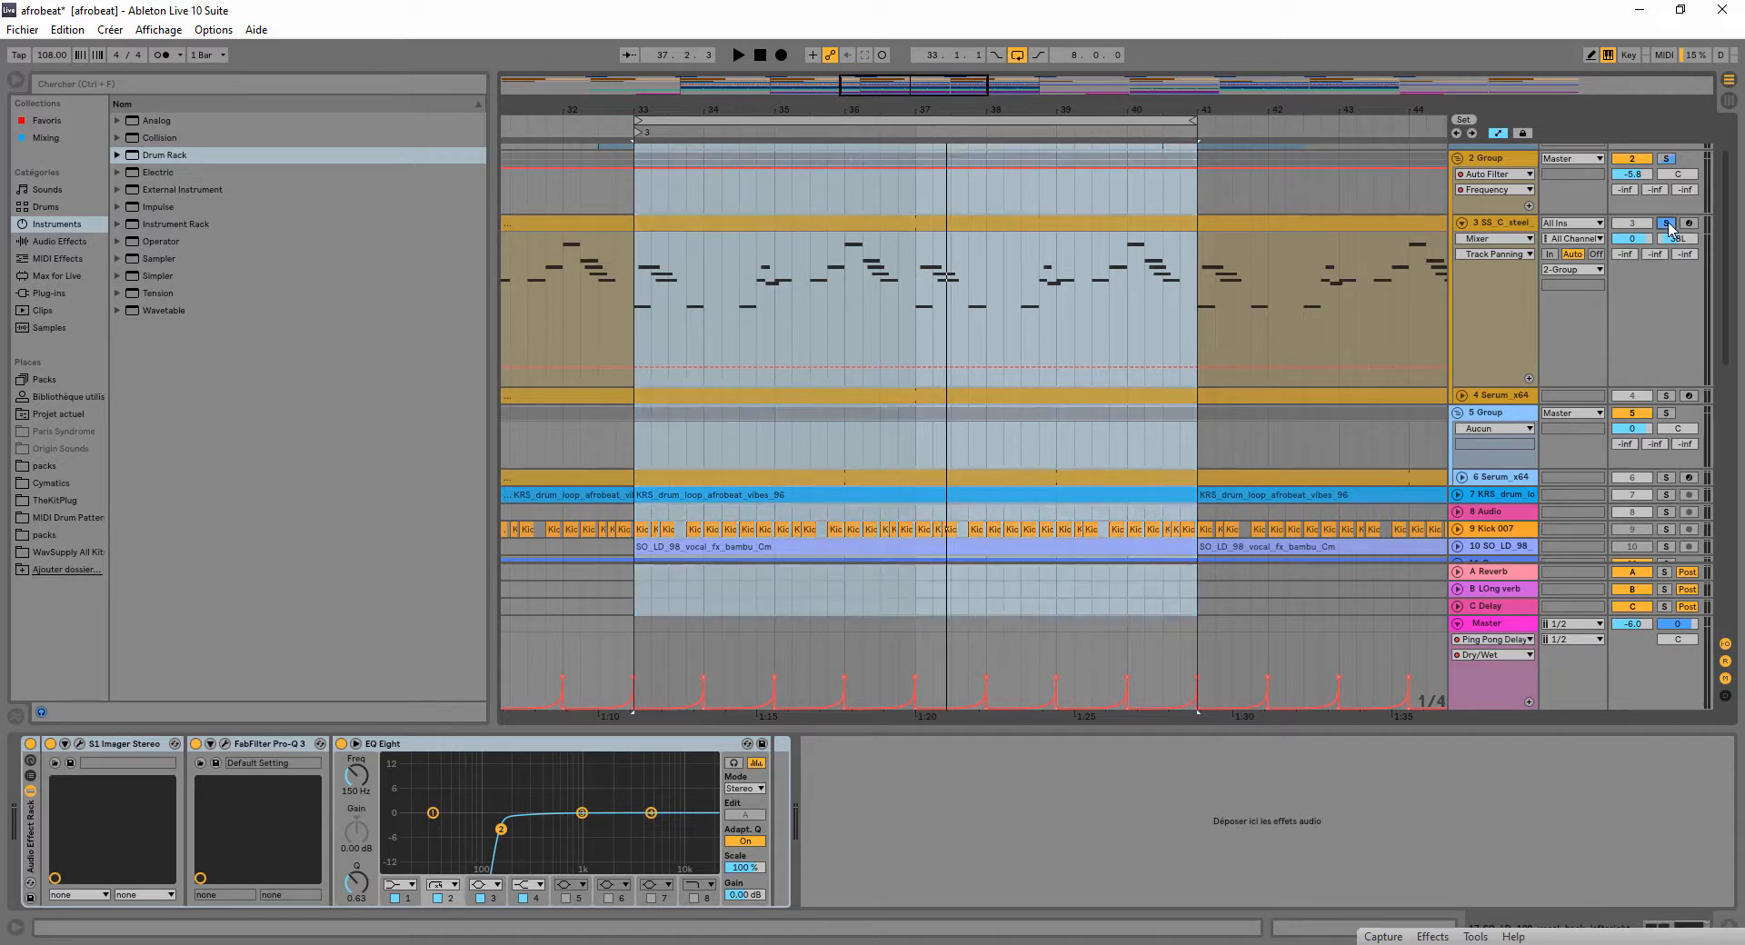
click(637, 130)
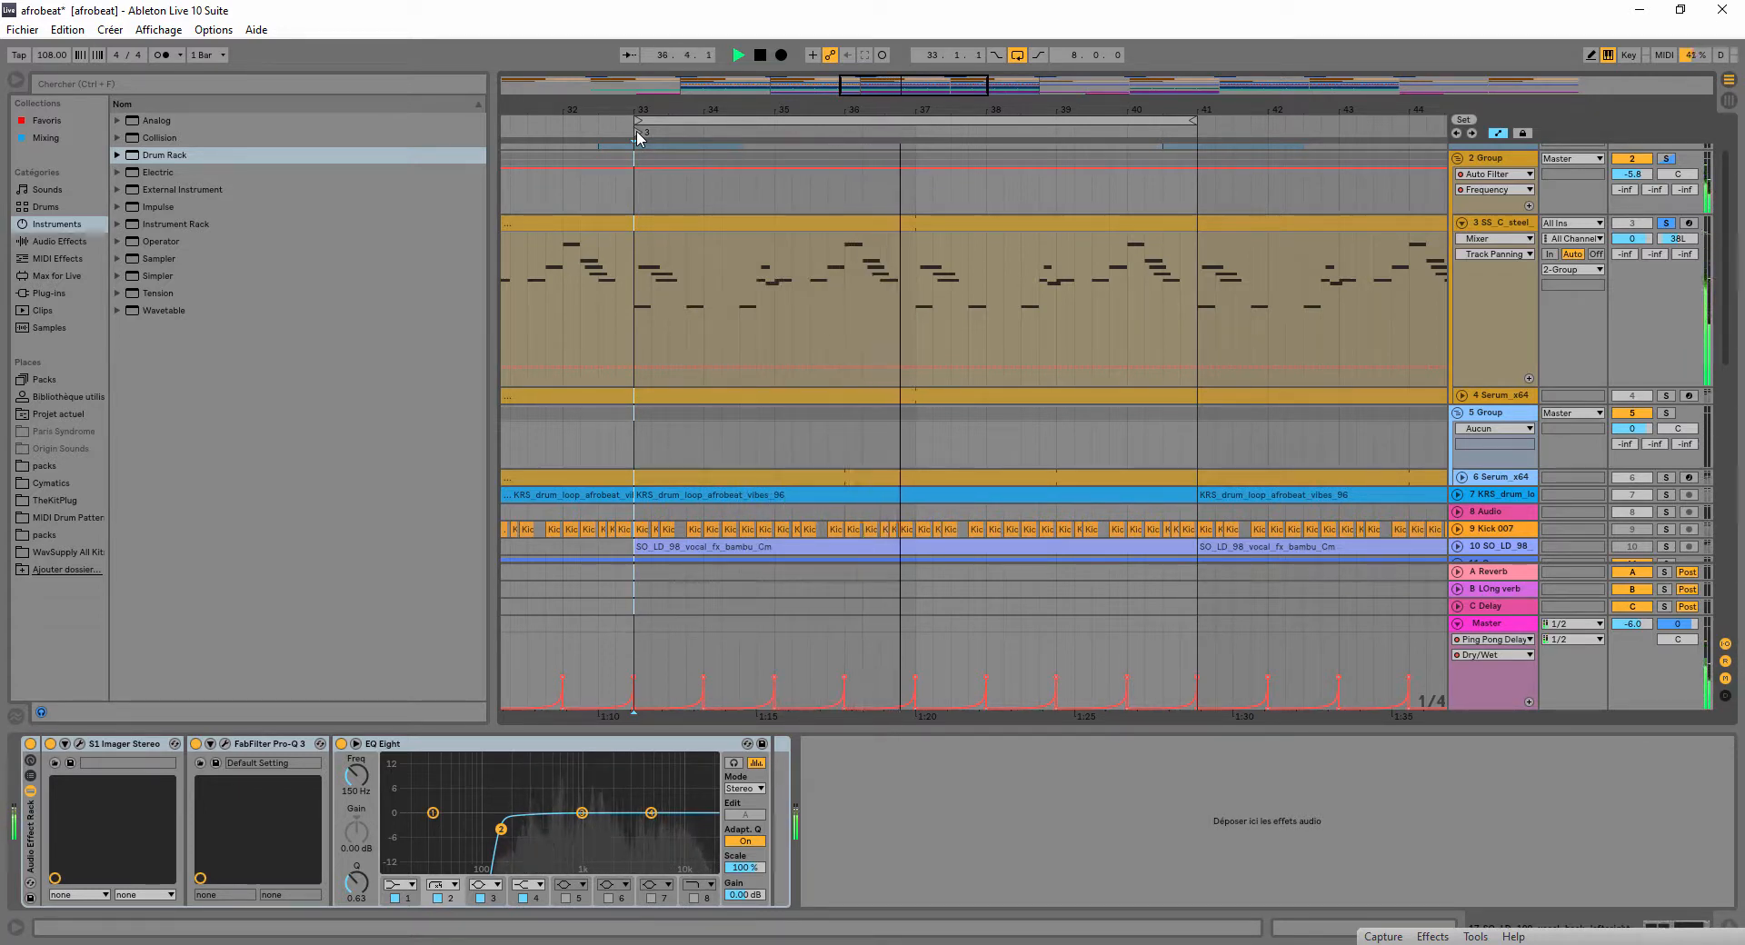
key(space)
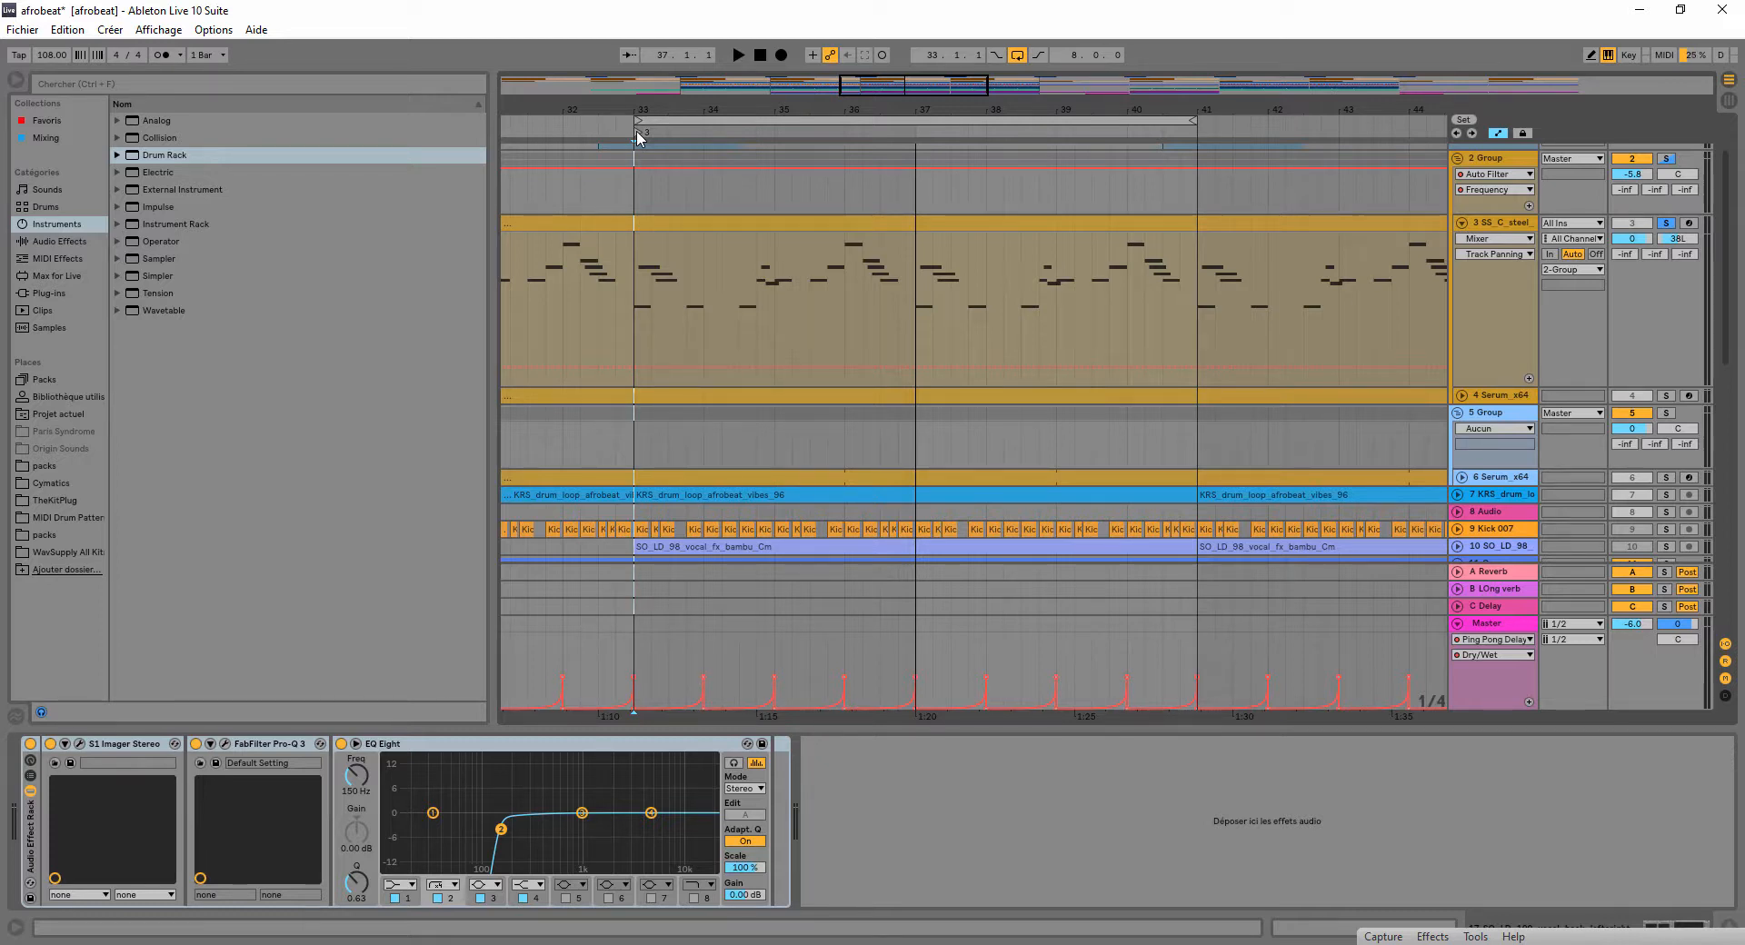
- Unfold track 4, open its Serum instrument and browse the preset library around the MALLET - Kalimba preset
click(1463, 397)
click(1491, 405)
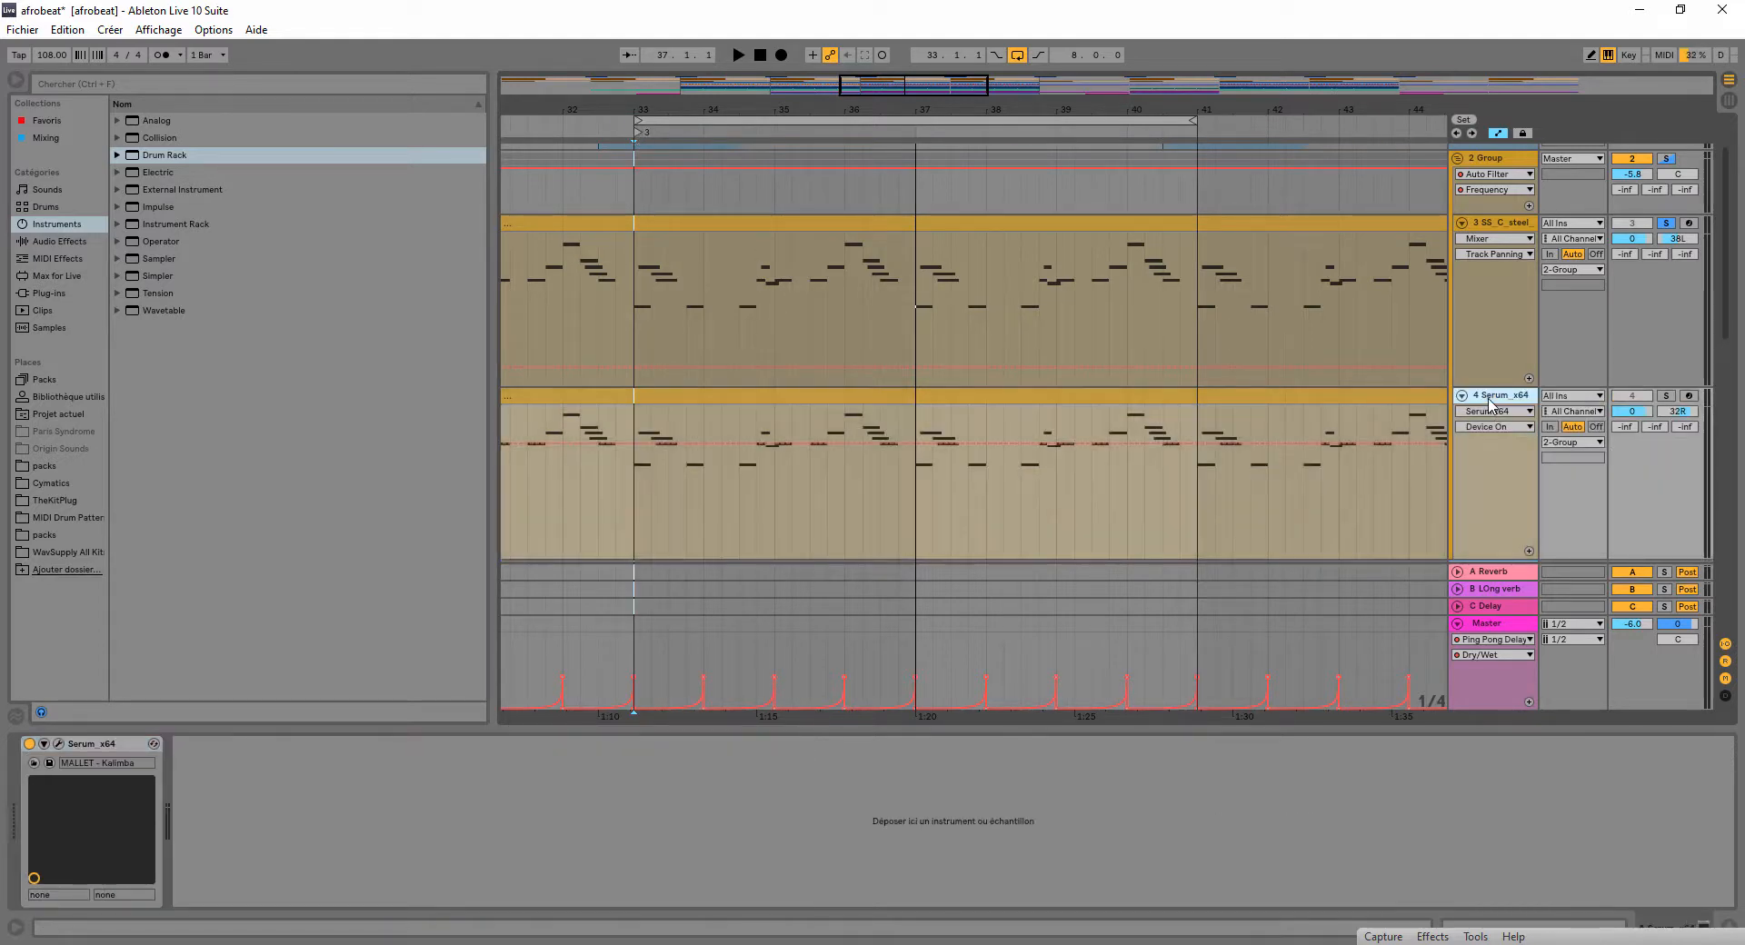
click(59, 745)
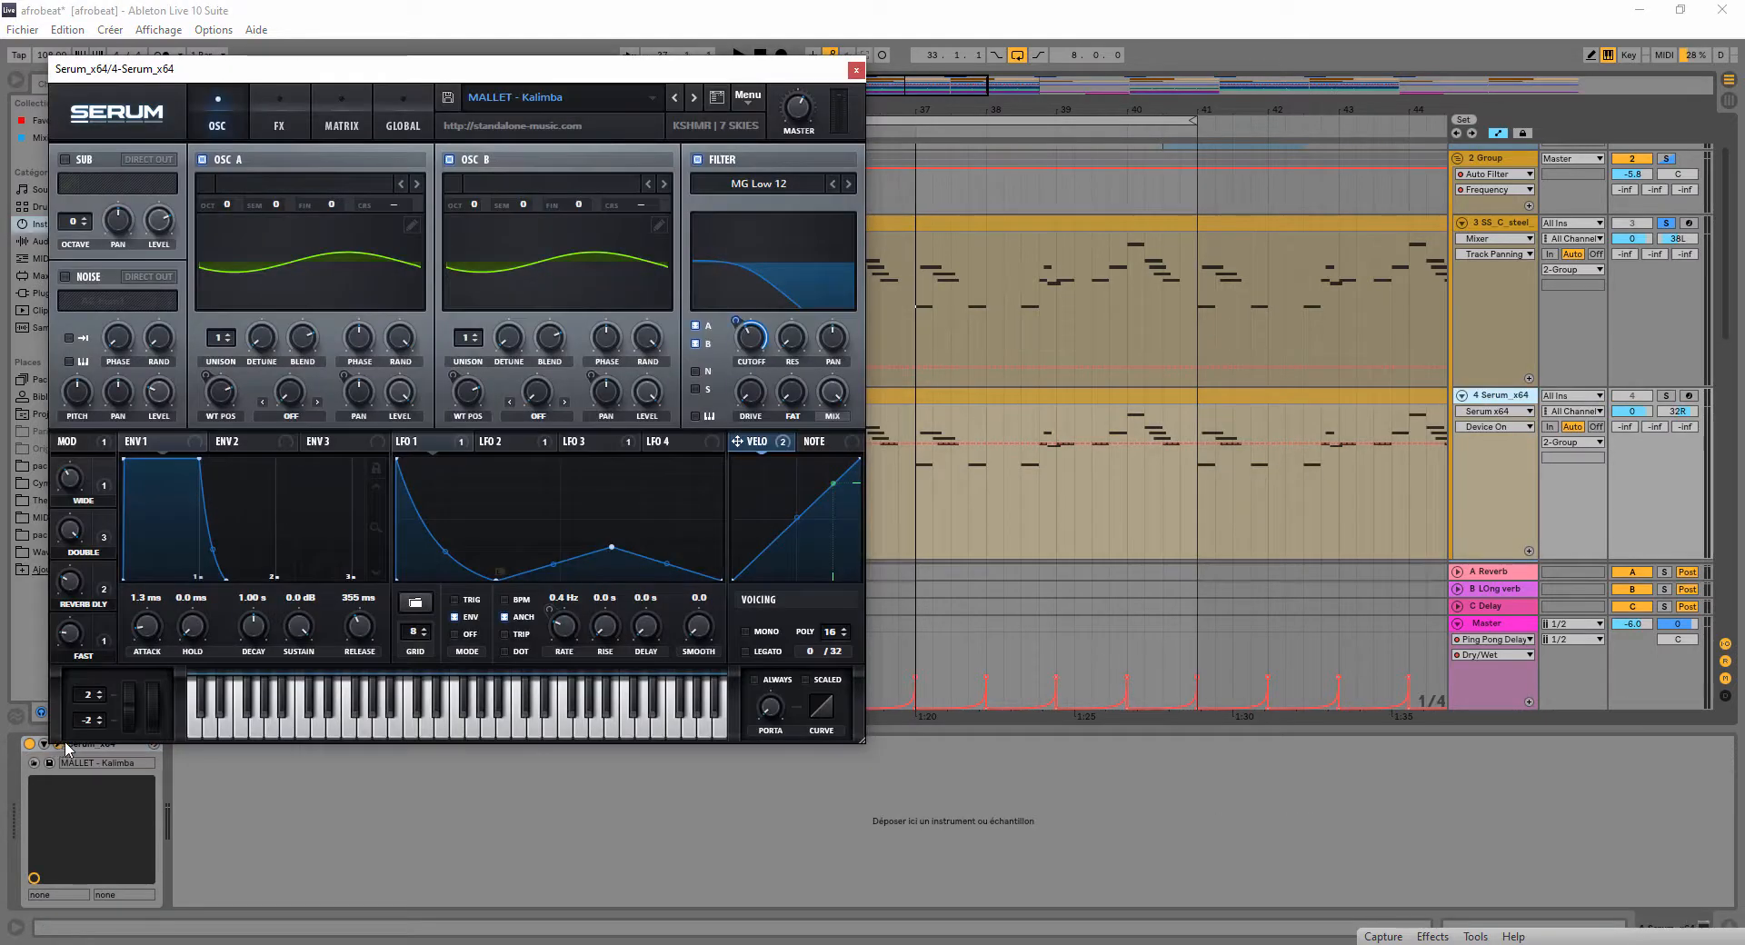
click(557, 106)
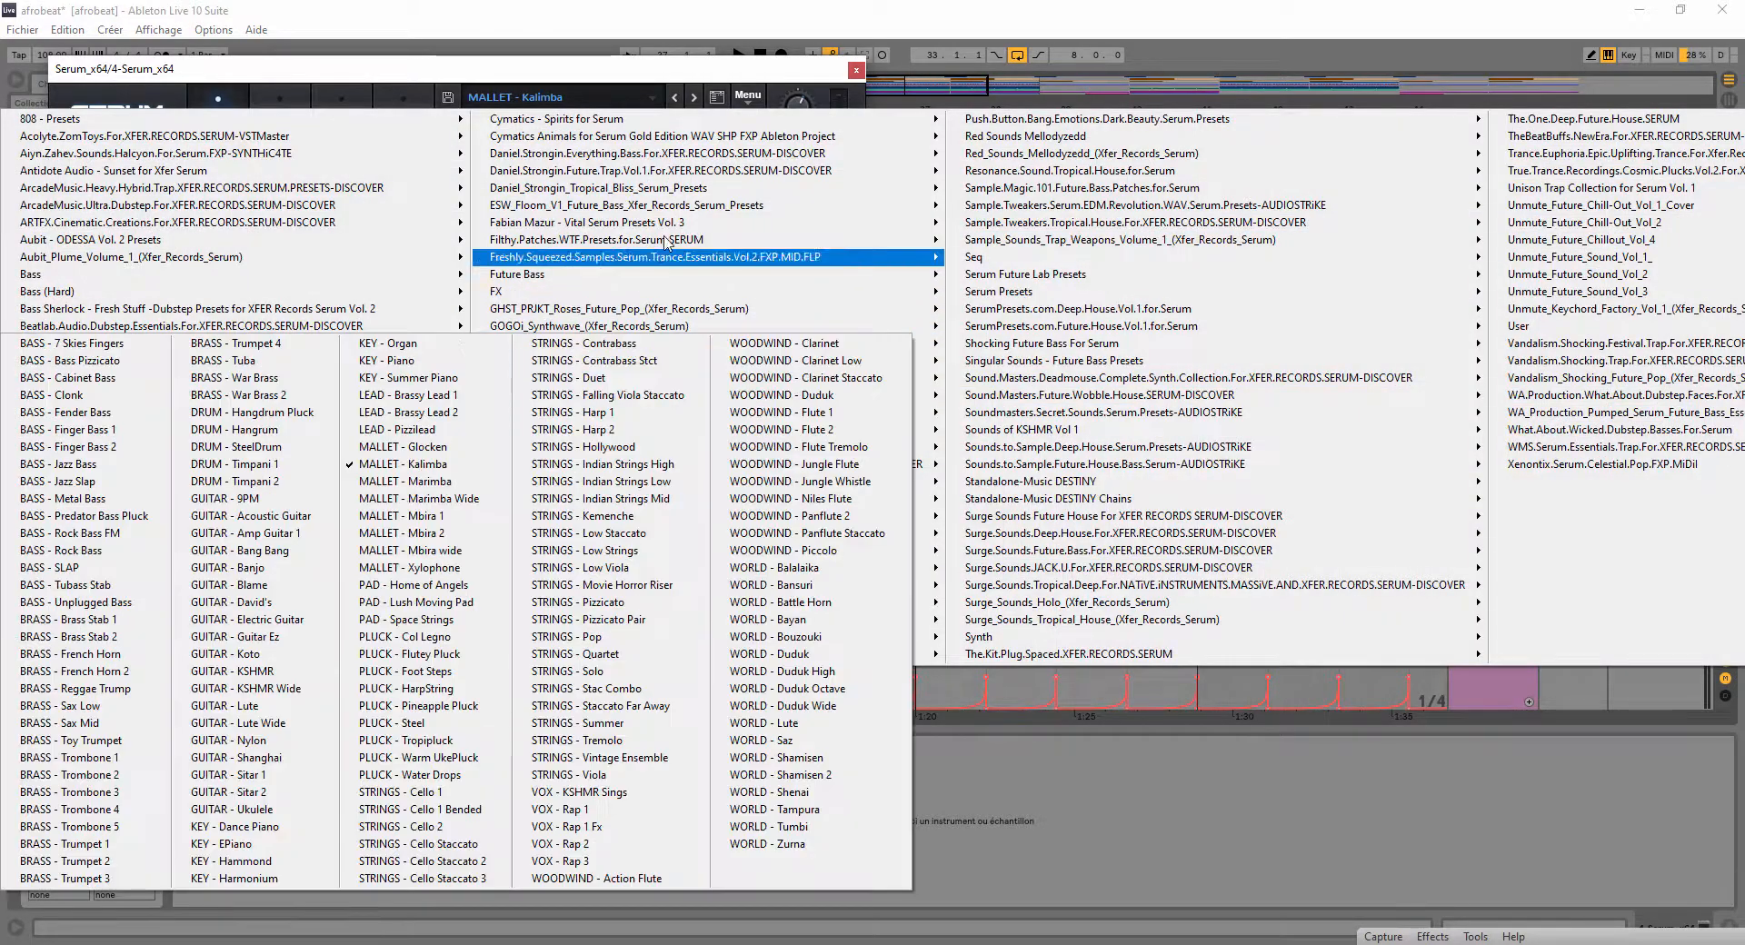
- Close the Serum plug-in, play melody group 2 soloed from bar 33, and examine its effect chain
click(740, 82)
click(856, 71)
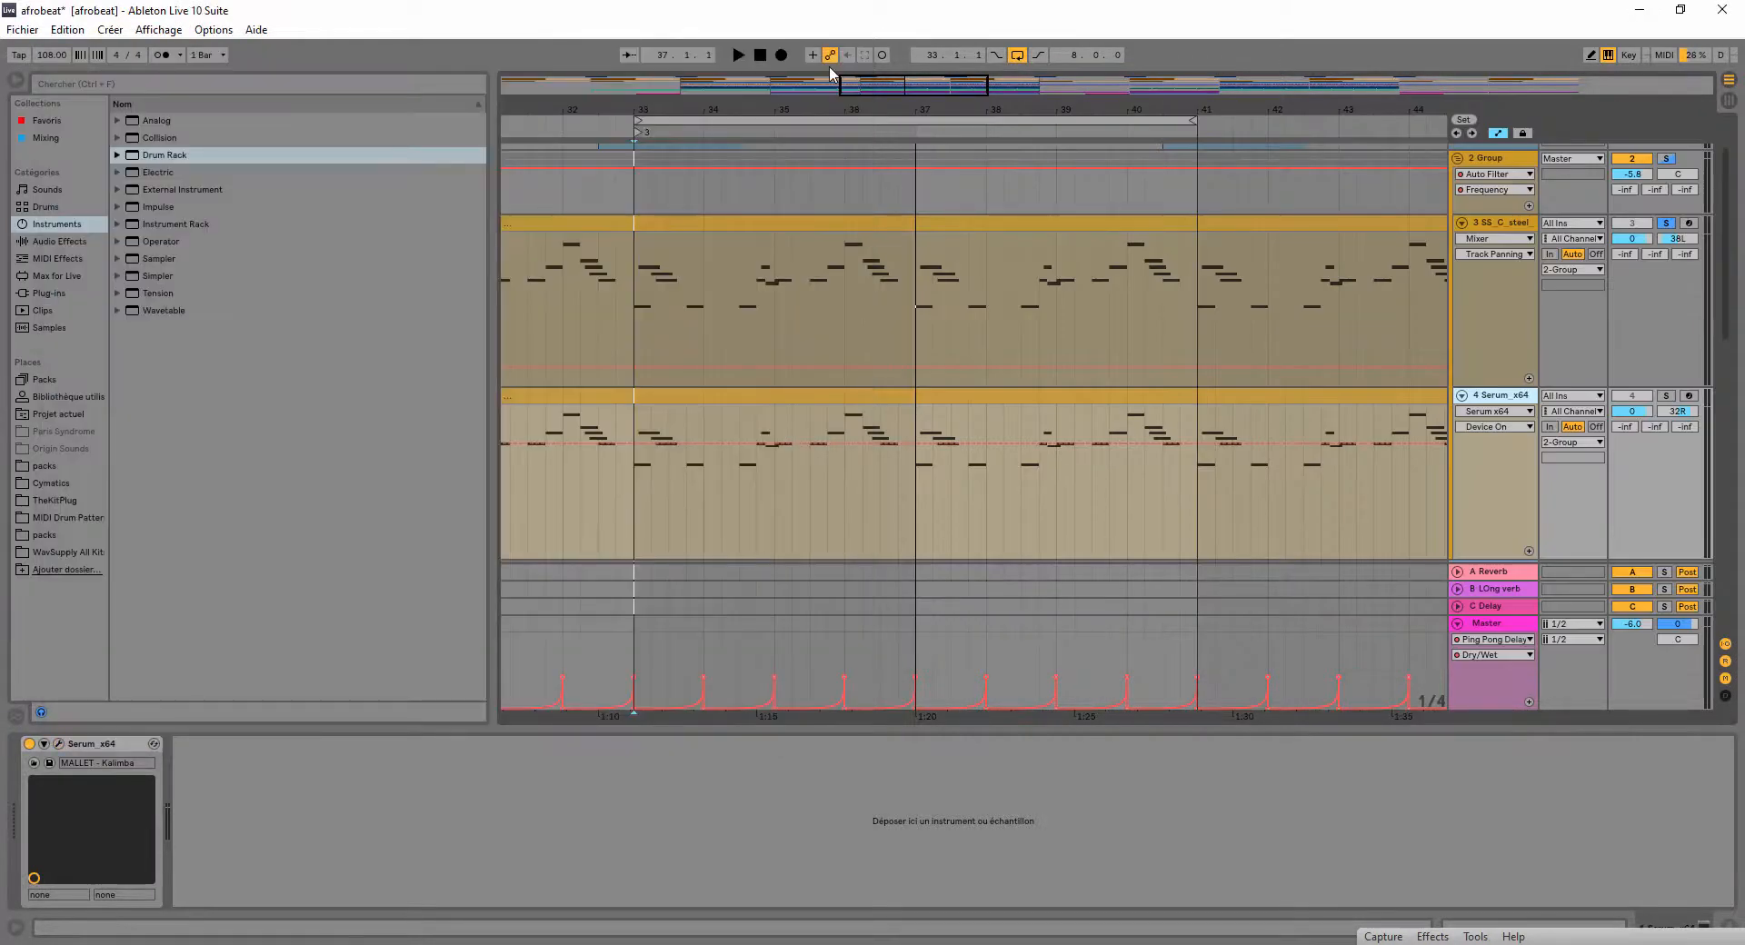
click(1667, 161)
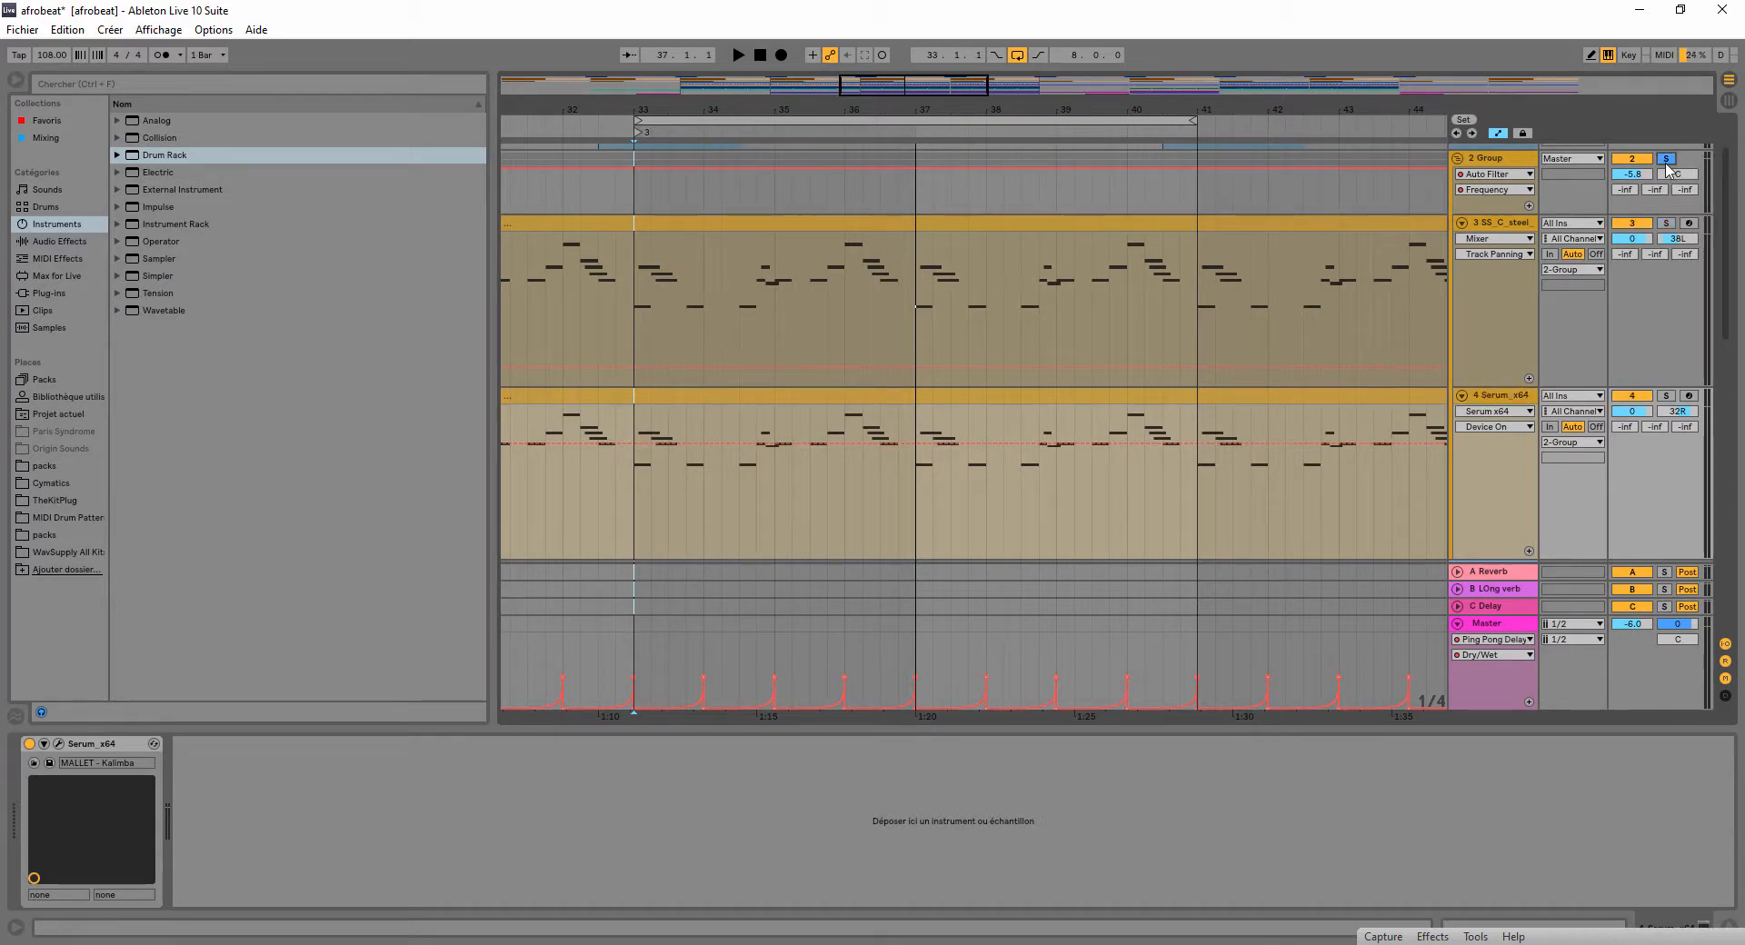
key(space)
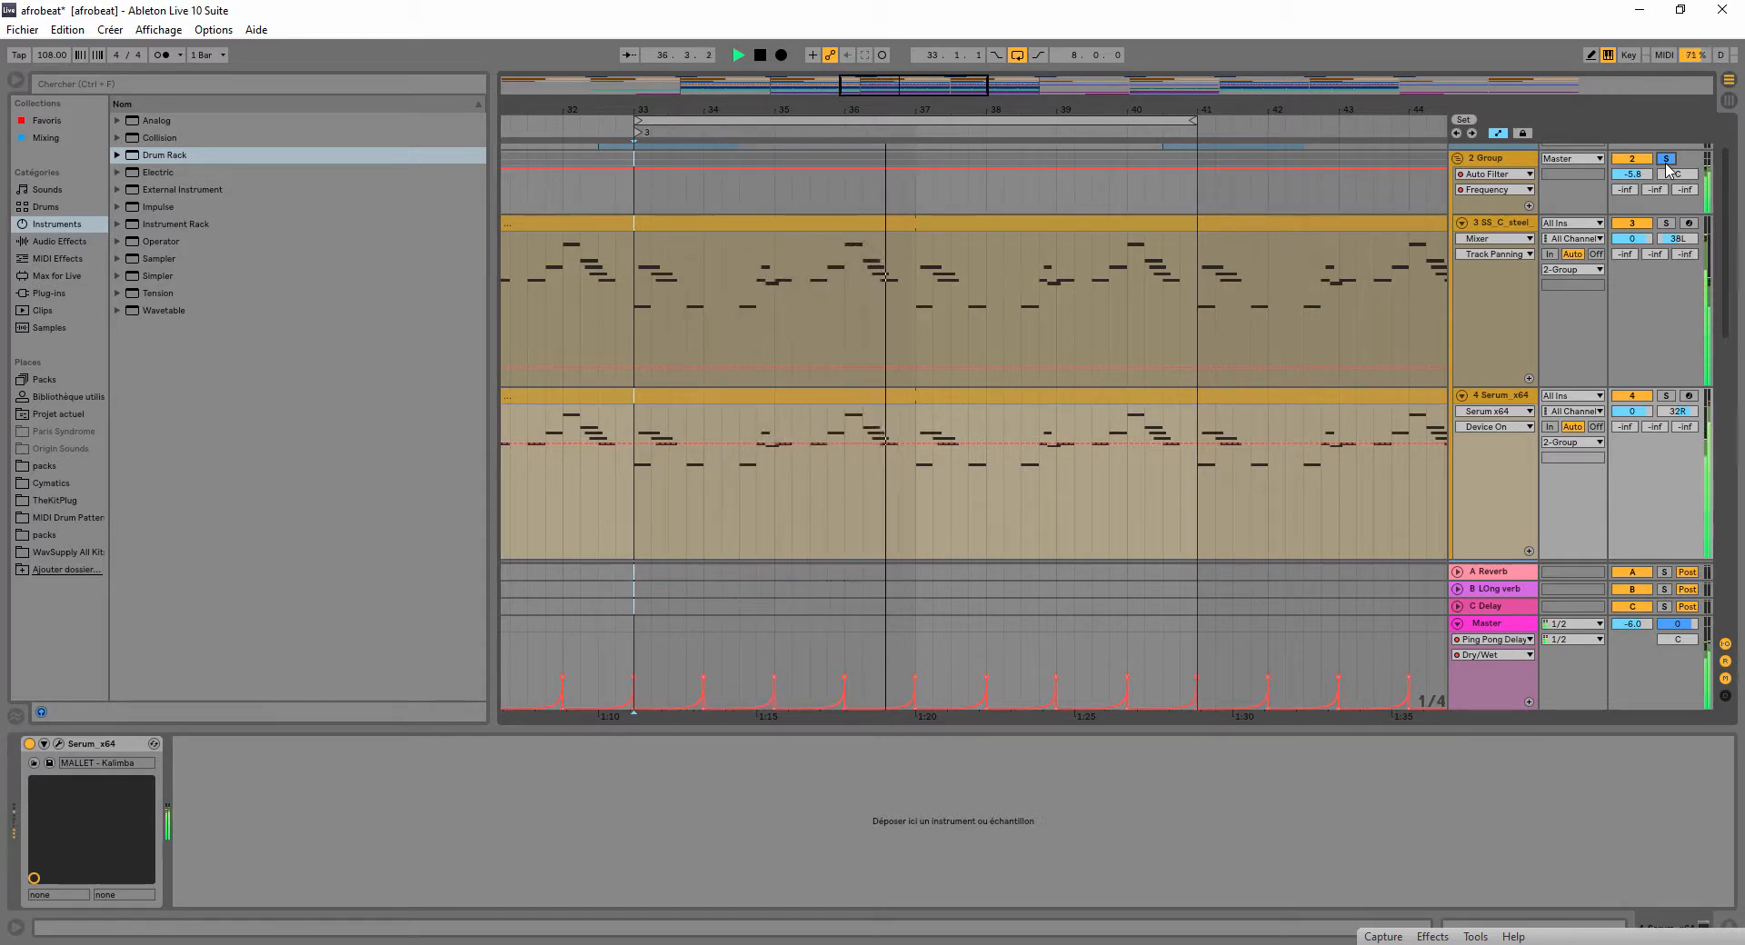
key(space)
click(1519, 160)
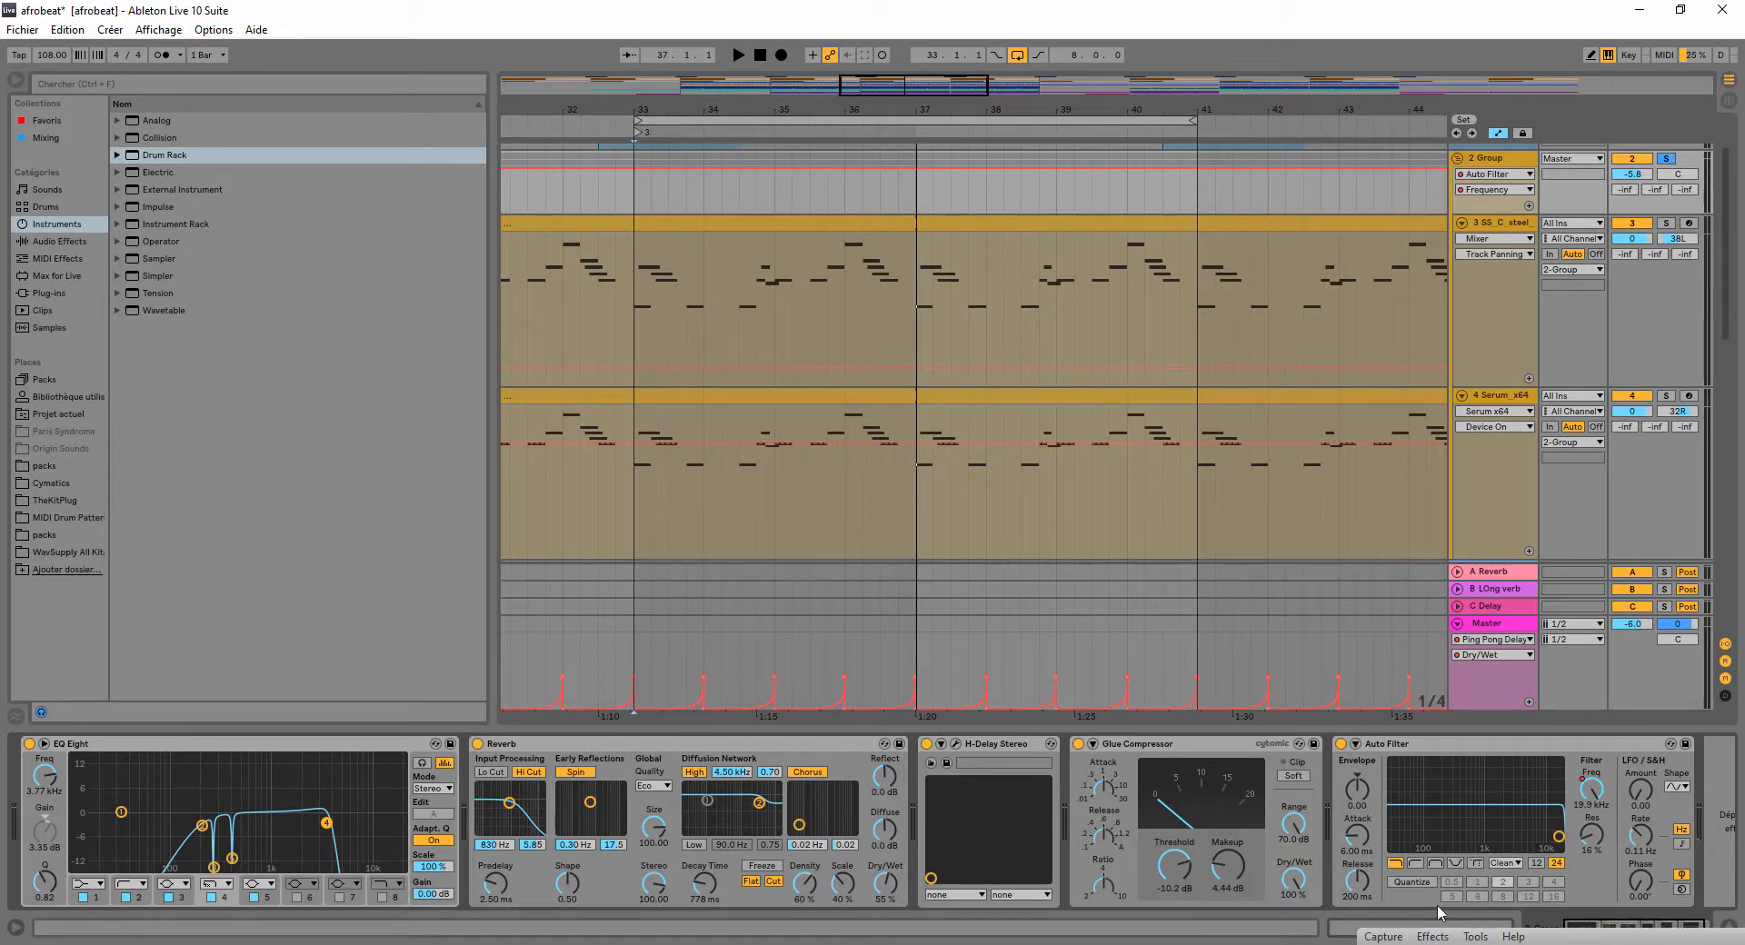
click(1516, 227)
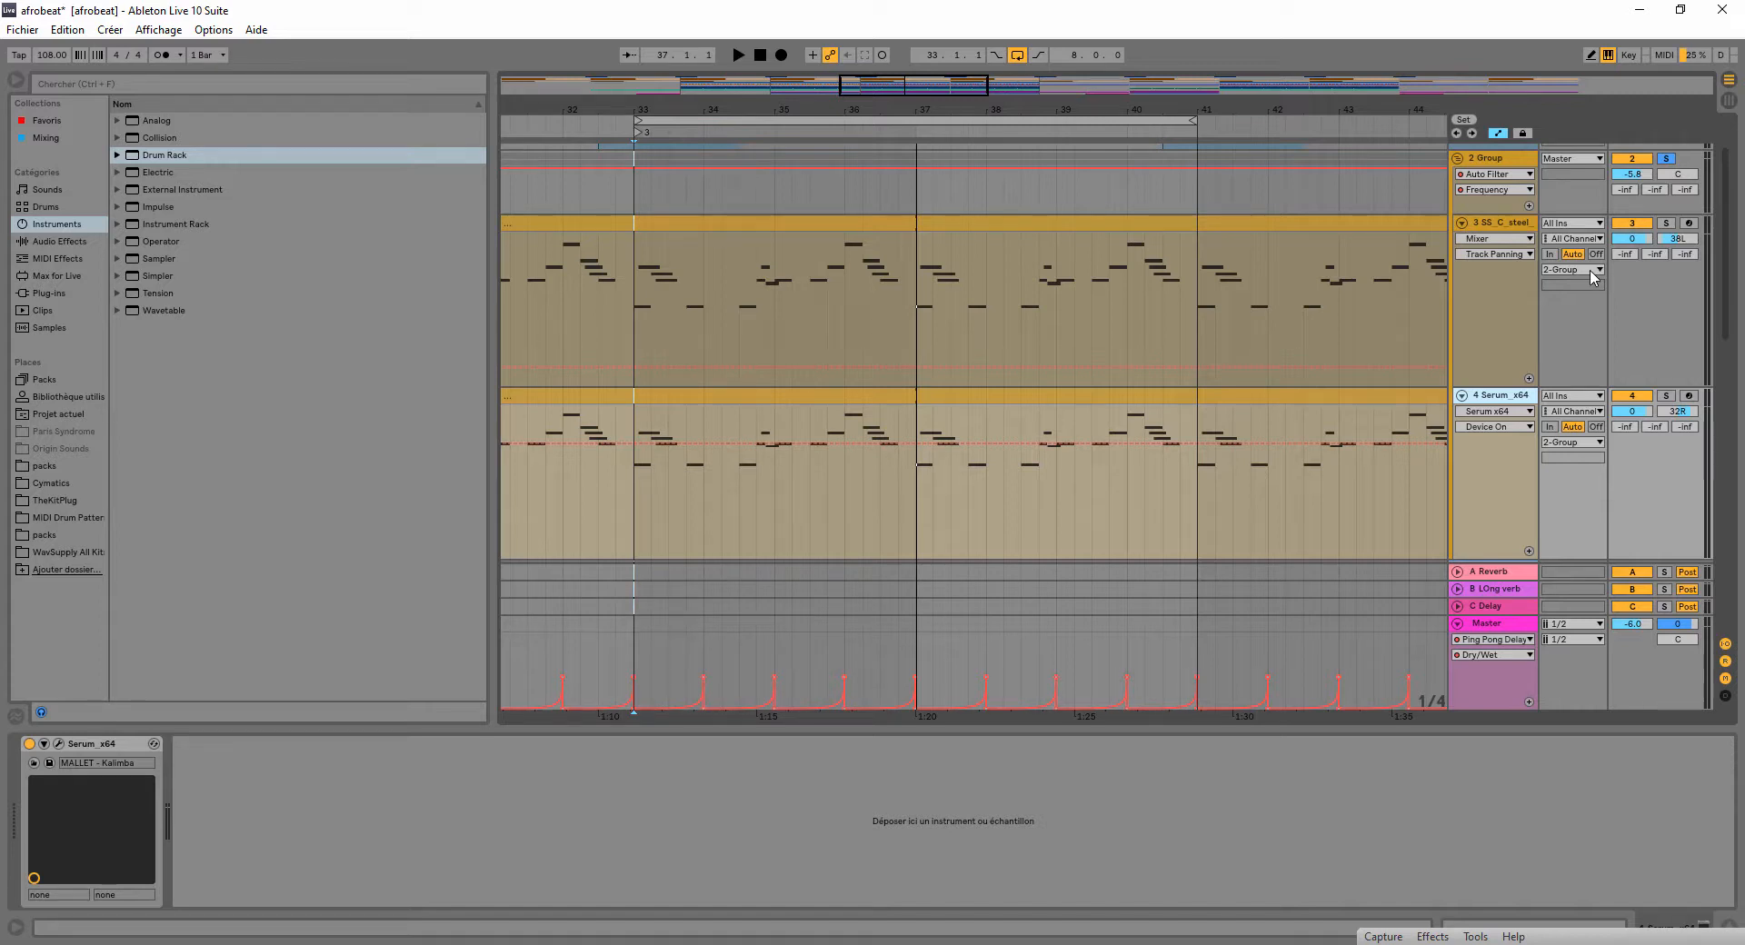
- Unfold the Serum chords on track 6, solo them and play from bar 33
scroll(1517, 261, down, 5)
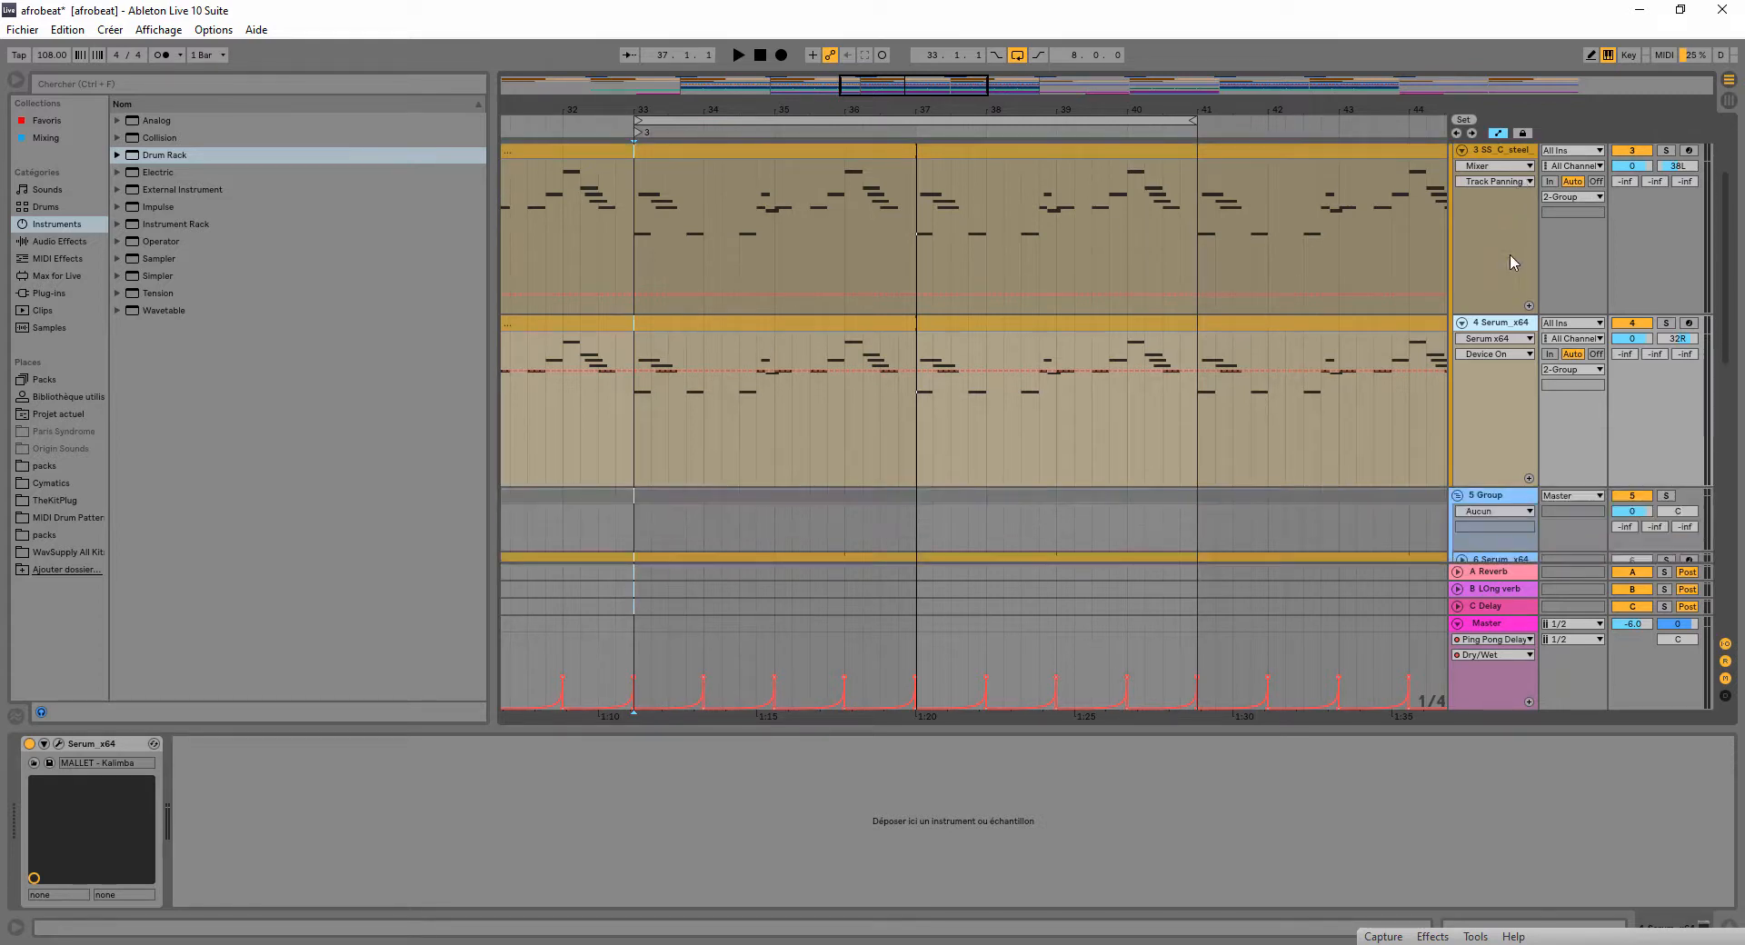
click(1464, 342)
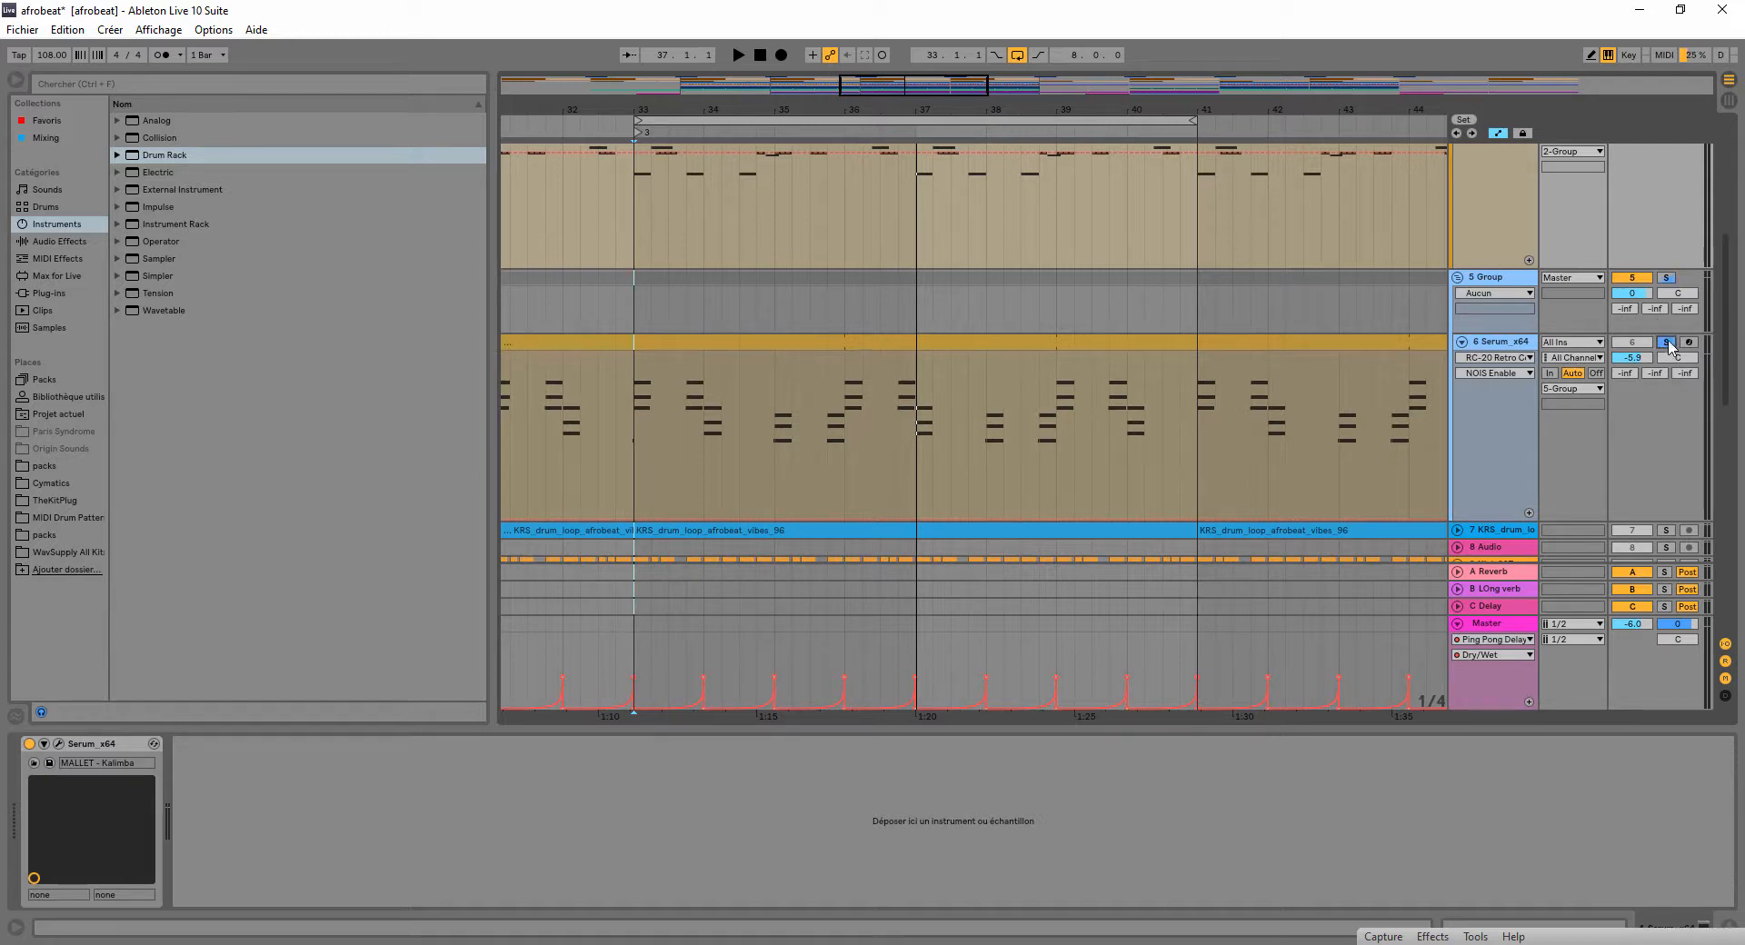
key(space)
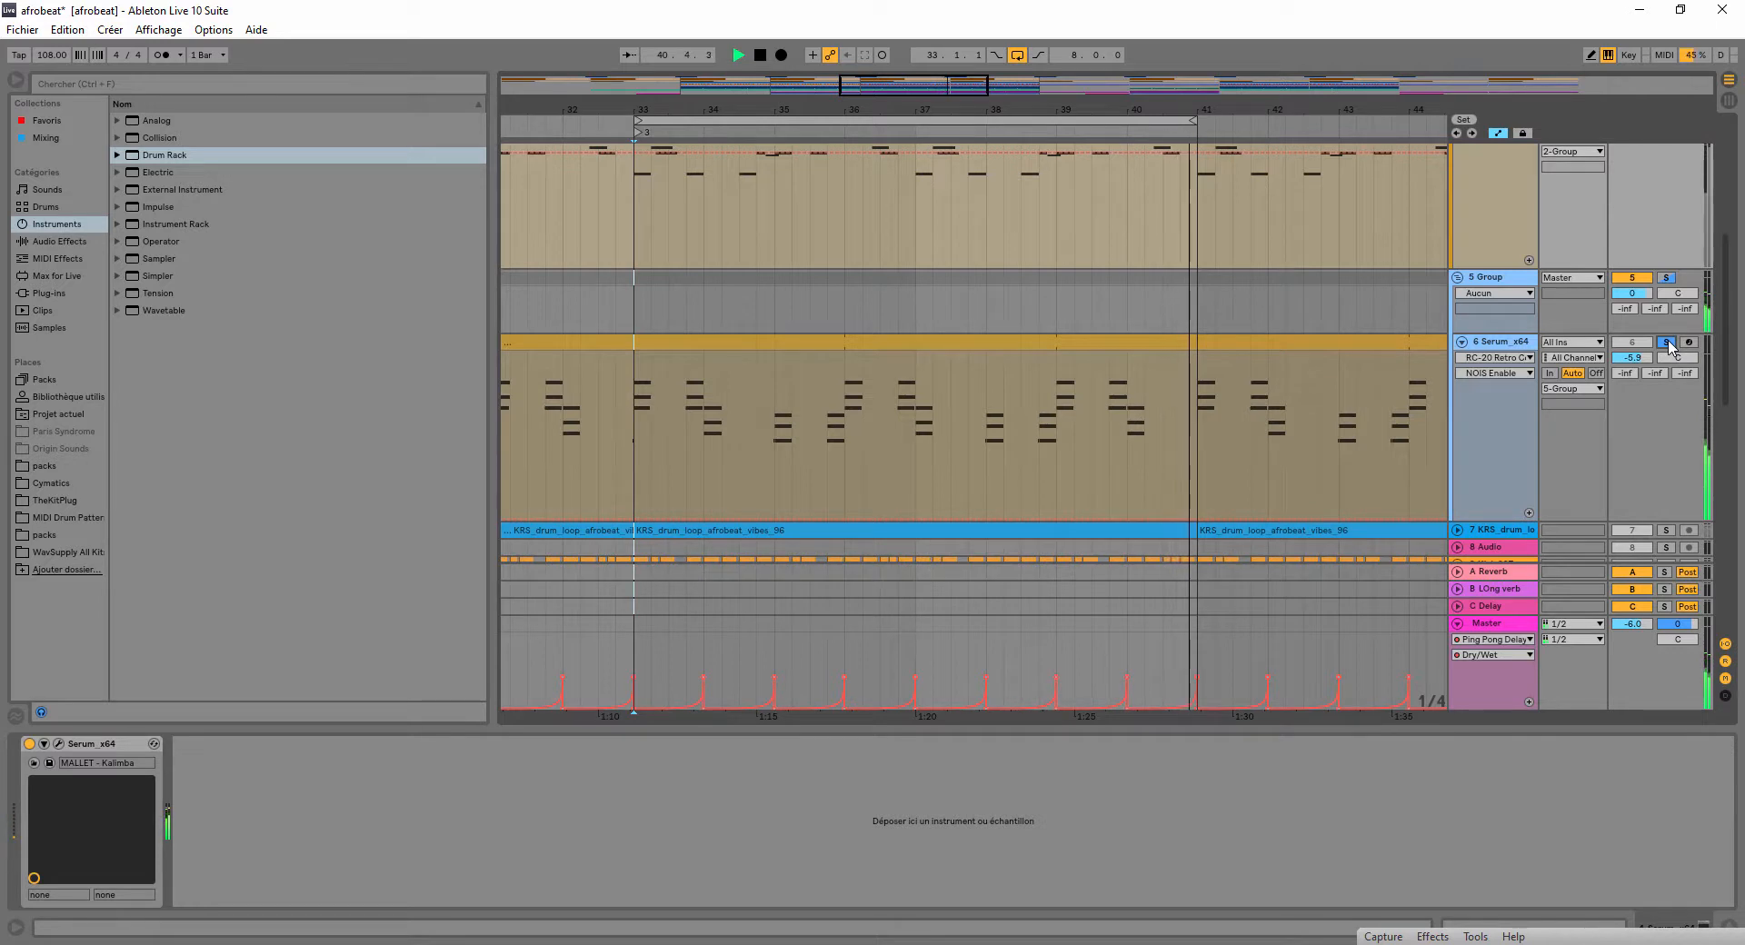
key(space)
- Add the guitar arpeggio on track 15 and melody group 2 to the soloed track 6 chords, and play them together
scroll(1649, 343, down, 3)
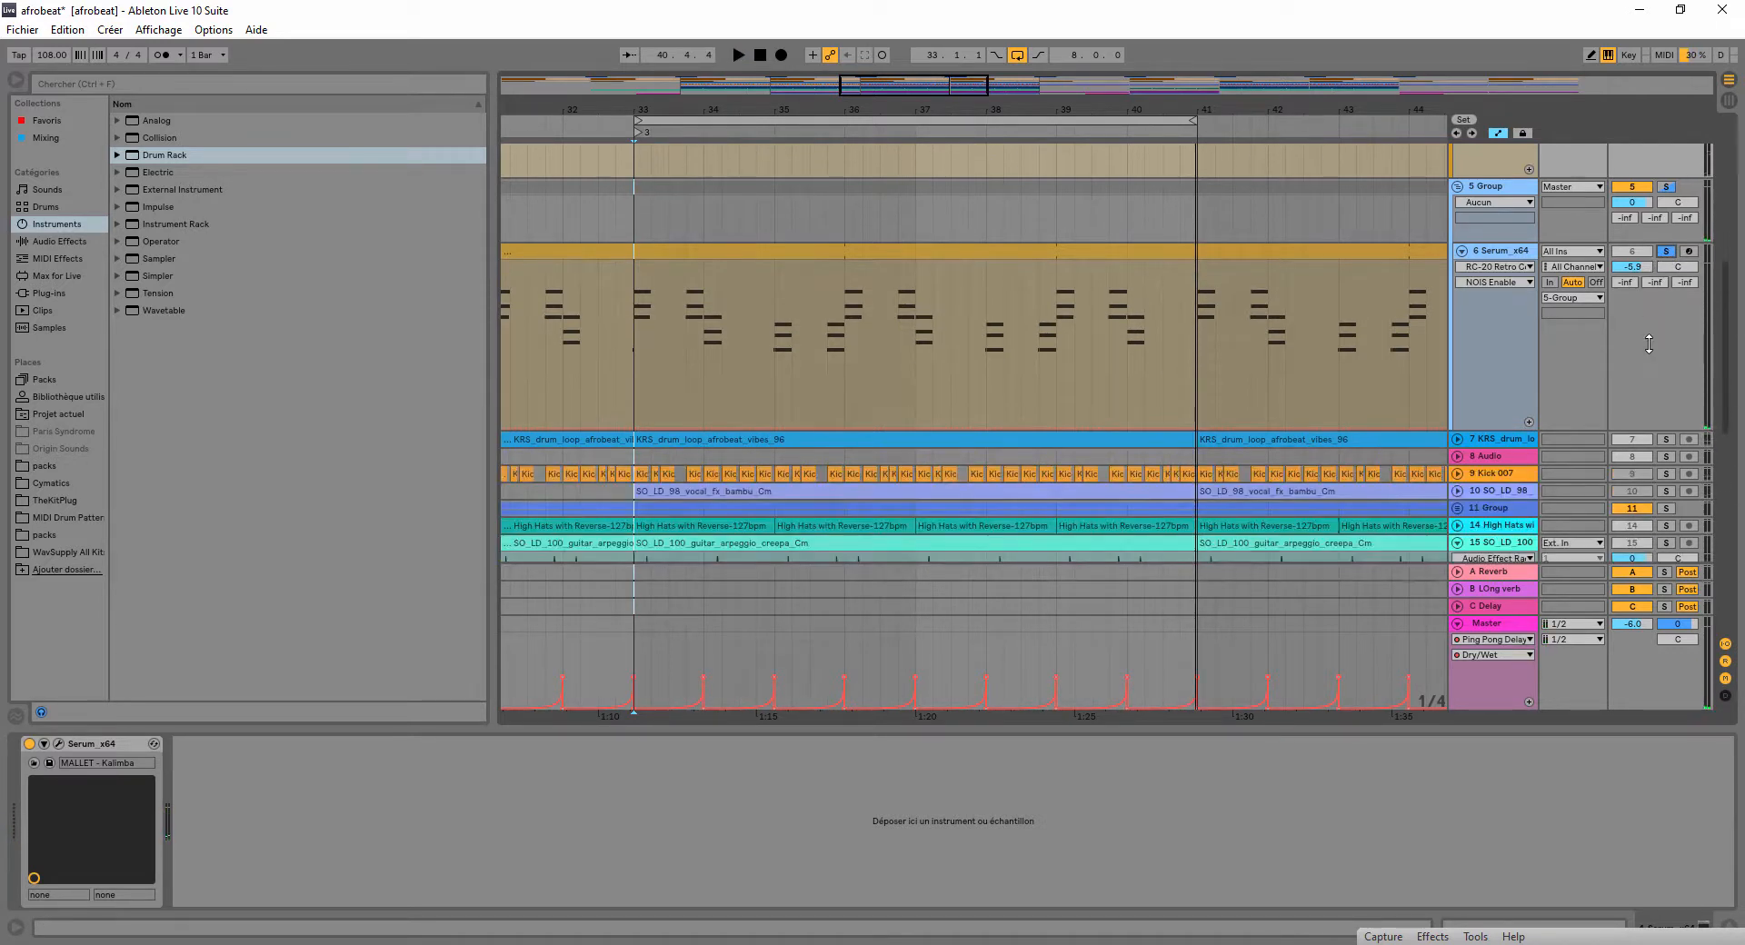
scroll(1649, 343, down, 2)
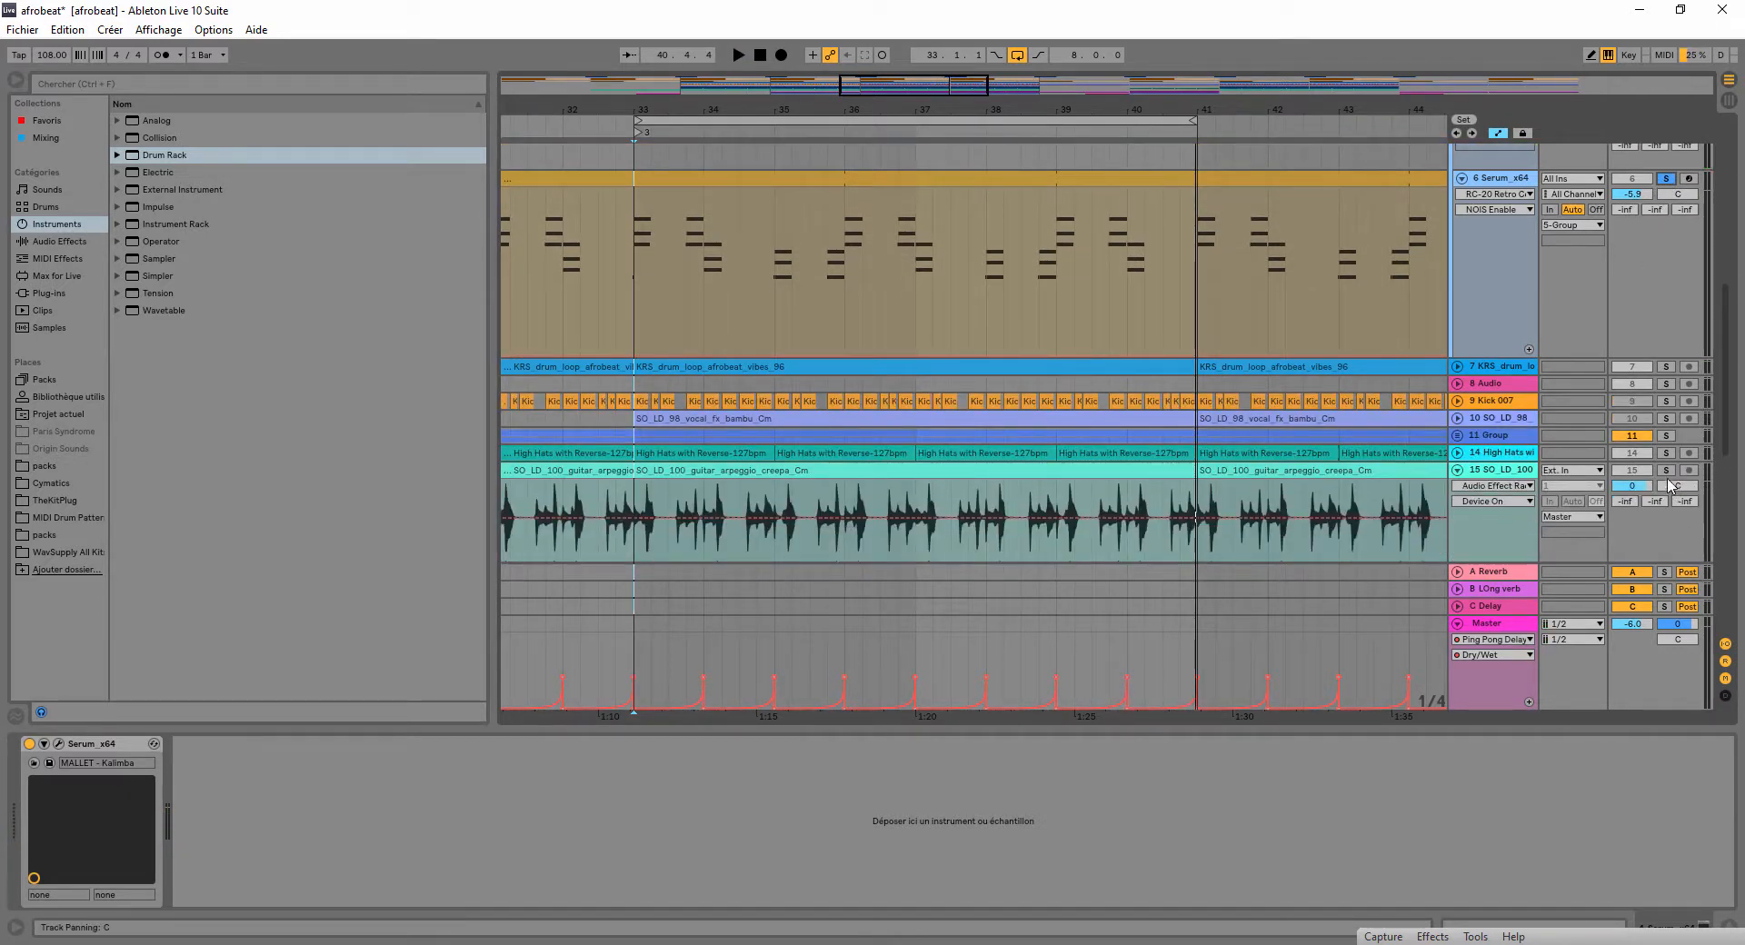
click(1667, 471)
scroll(1654, 246, up, 3)
click(1668, 270)
scroll(1642, 281, up, 10)
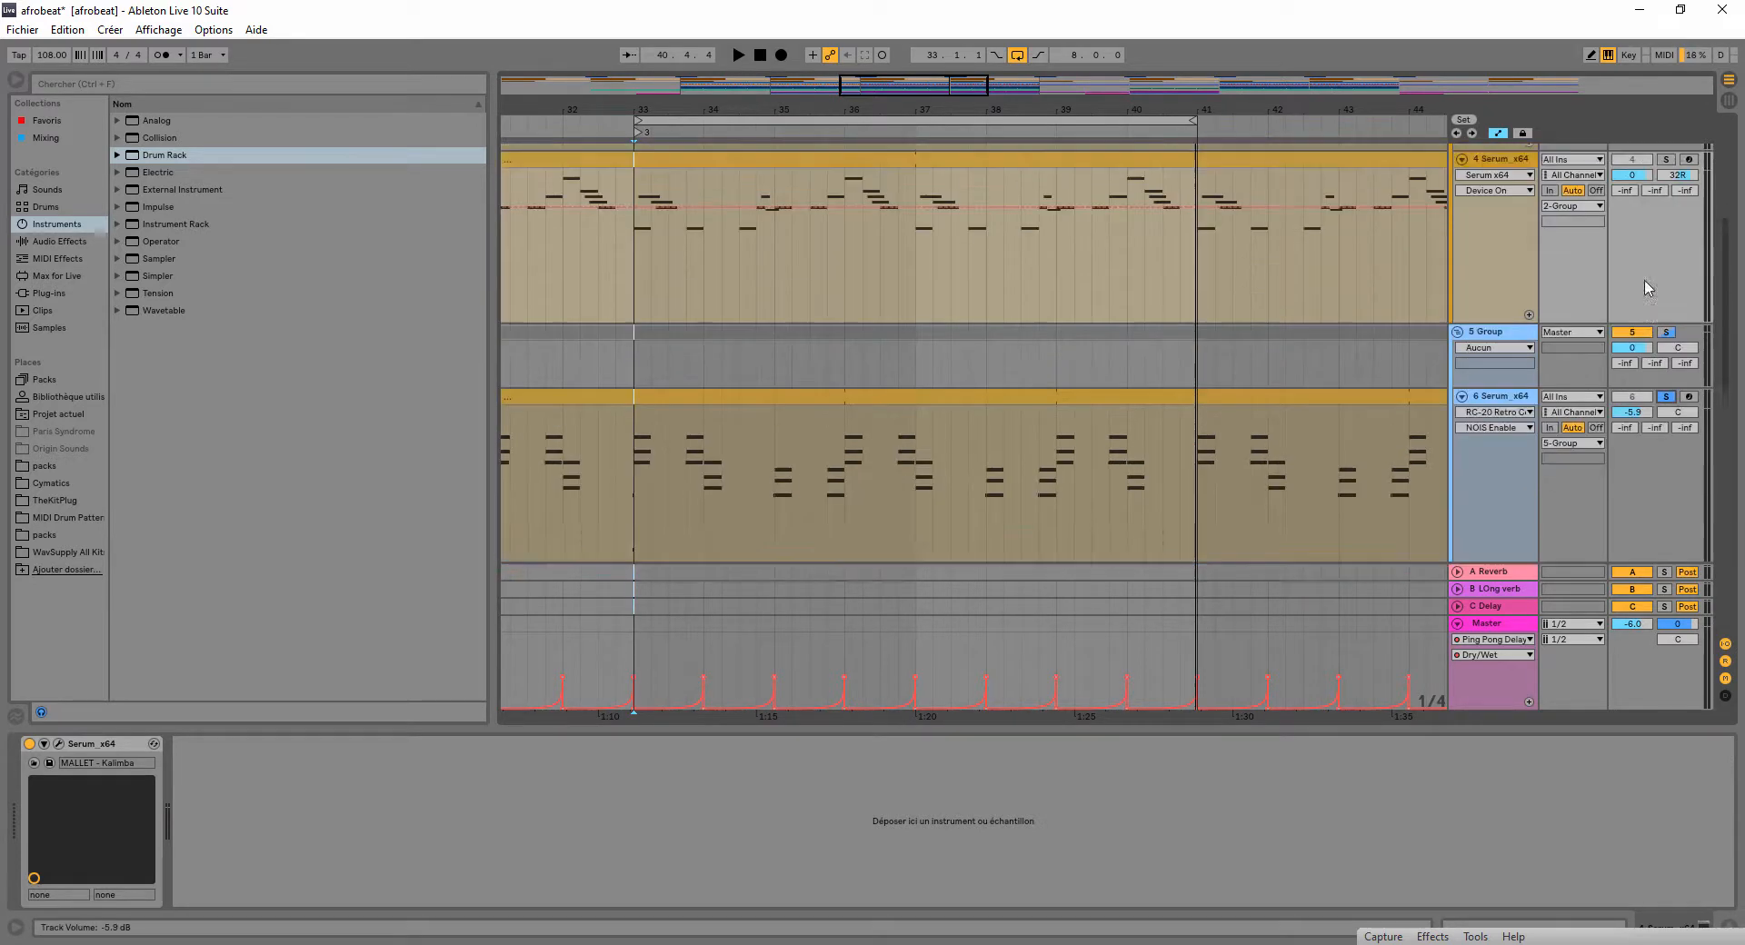
scroll(1650, 263, up, 2)
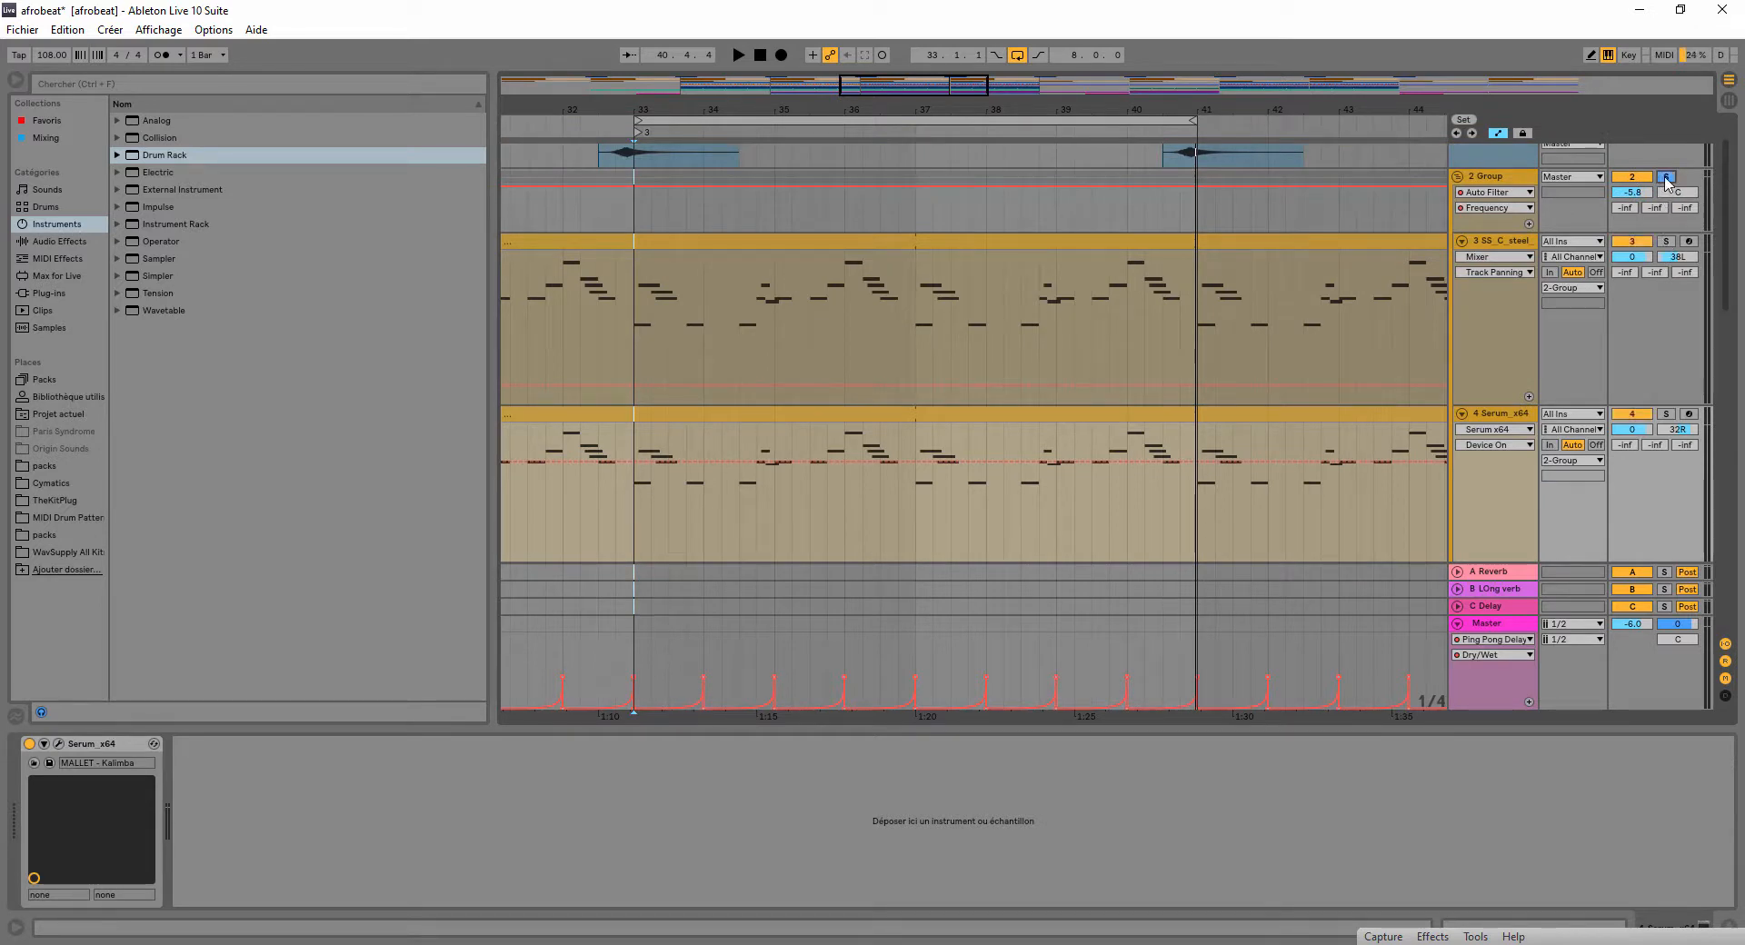
key(space)
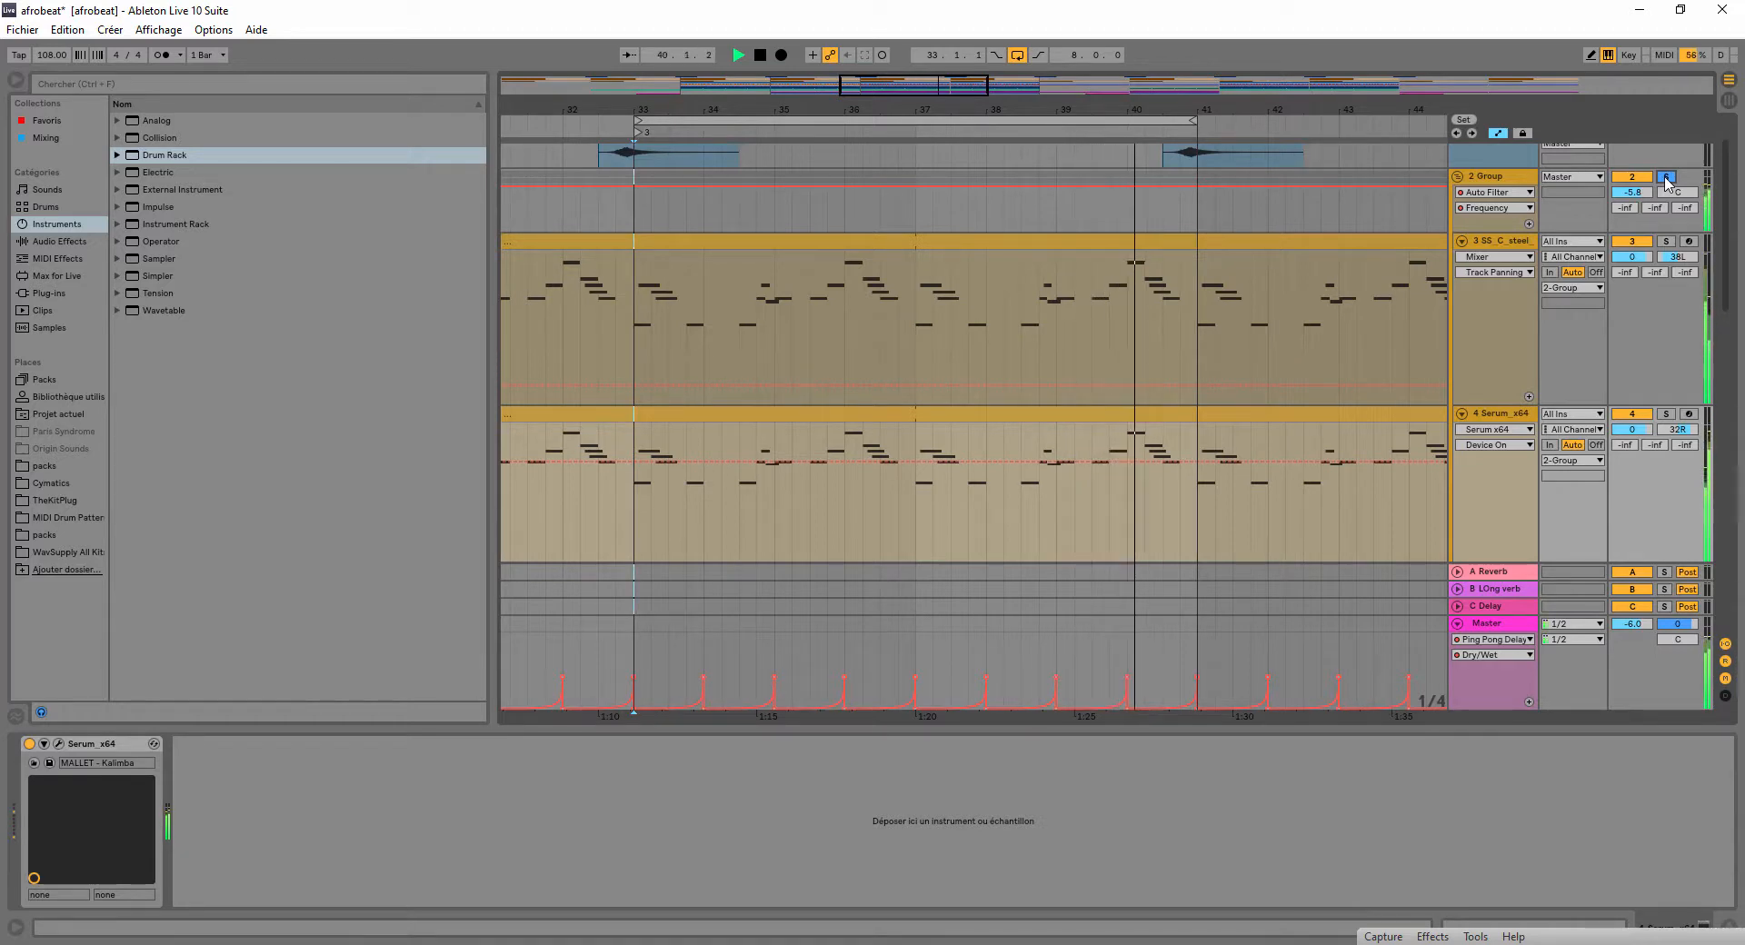
key(space)
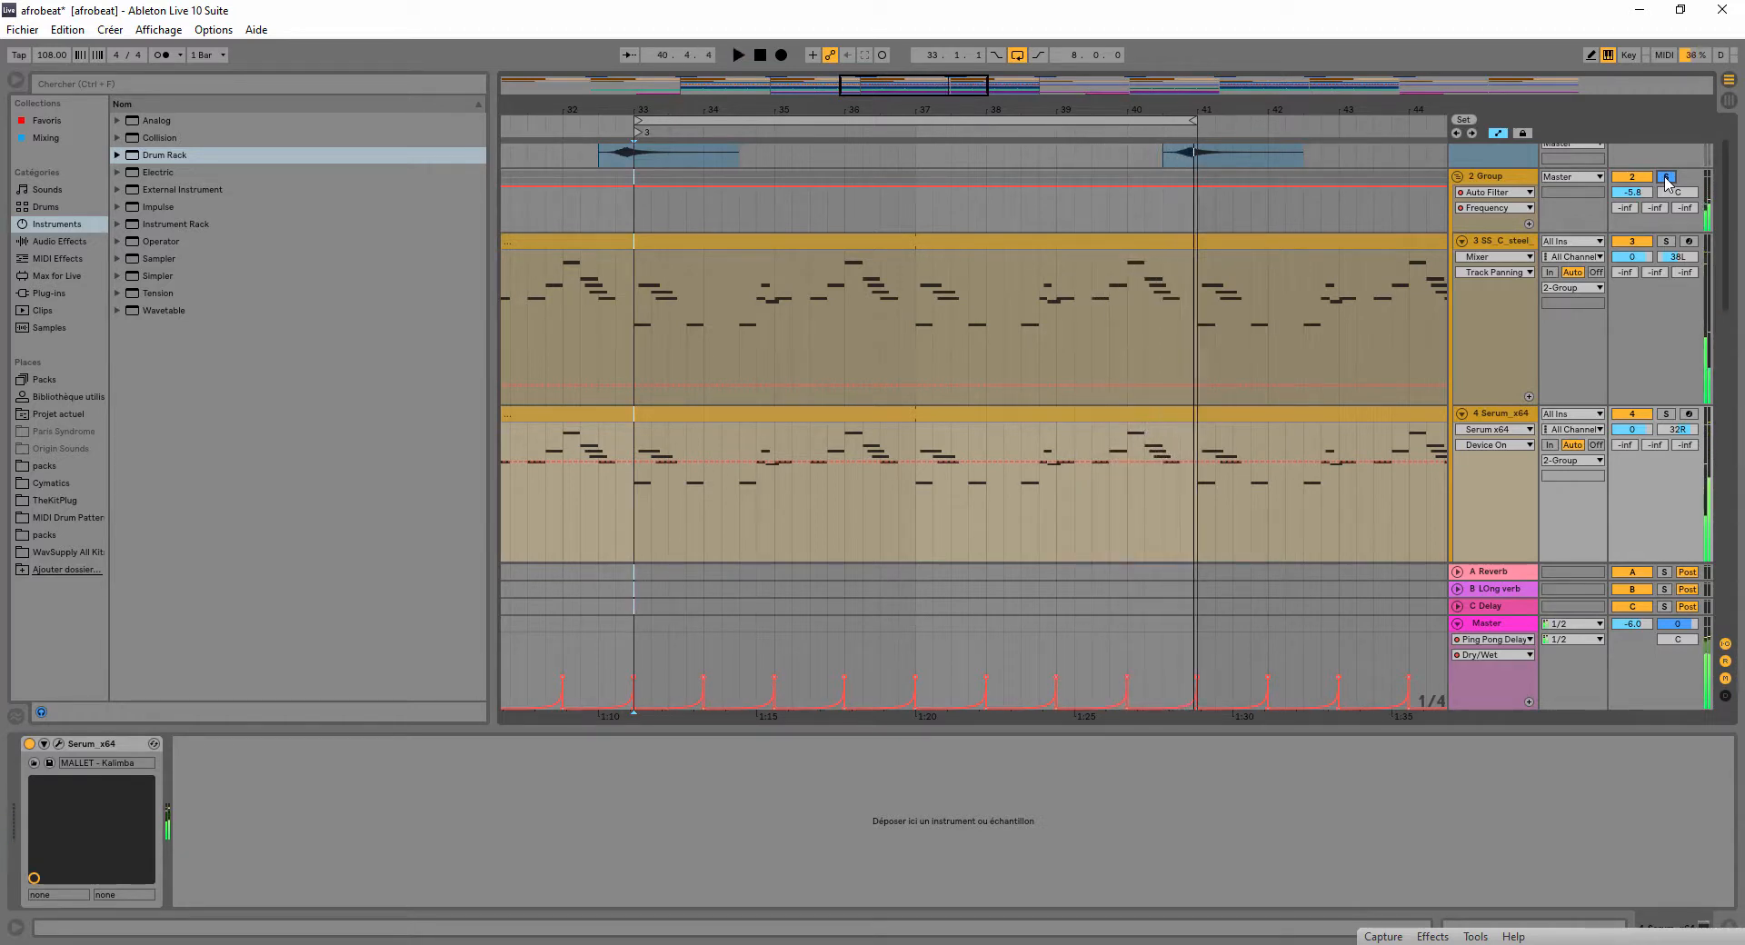
- Examine the effect chain of the Serum chords on track 6, including the RC-20 Retro Color plug-in's settings
scroll(1545, 264, down, 3)
scroll(1445, 332, down, 3)
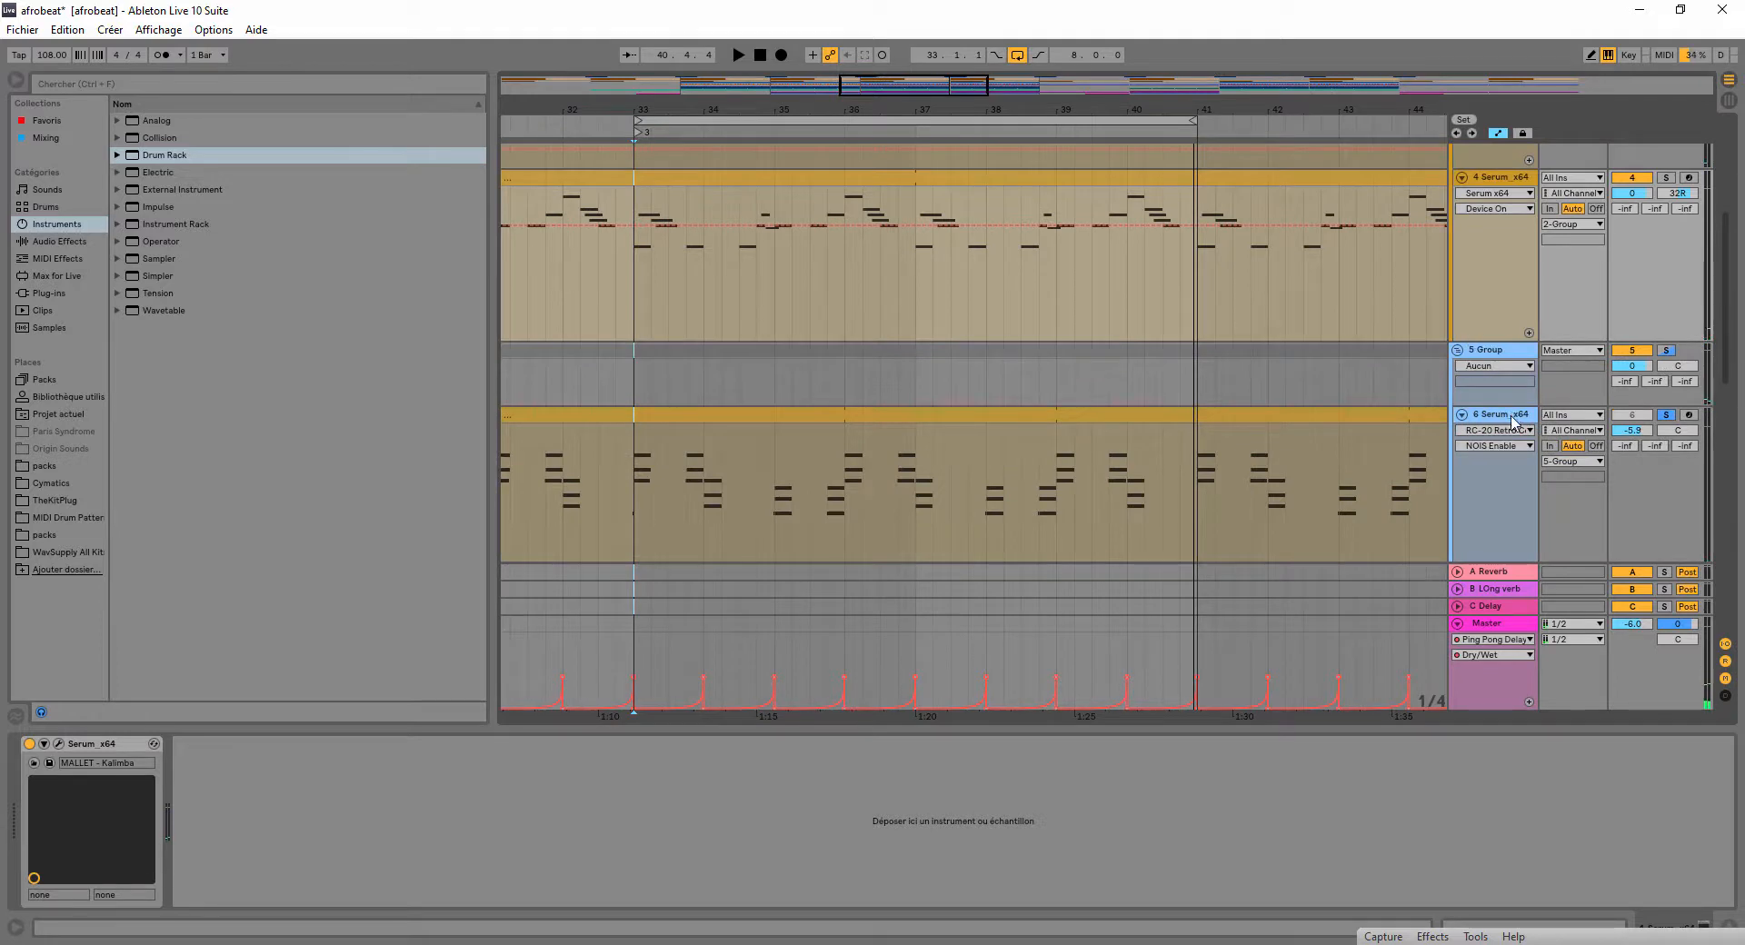
scroll(1505, 425, down, 2)
click(1497, 344)
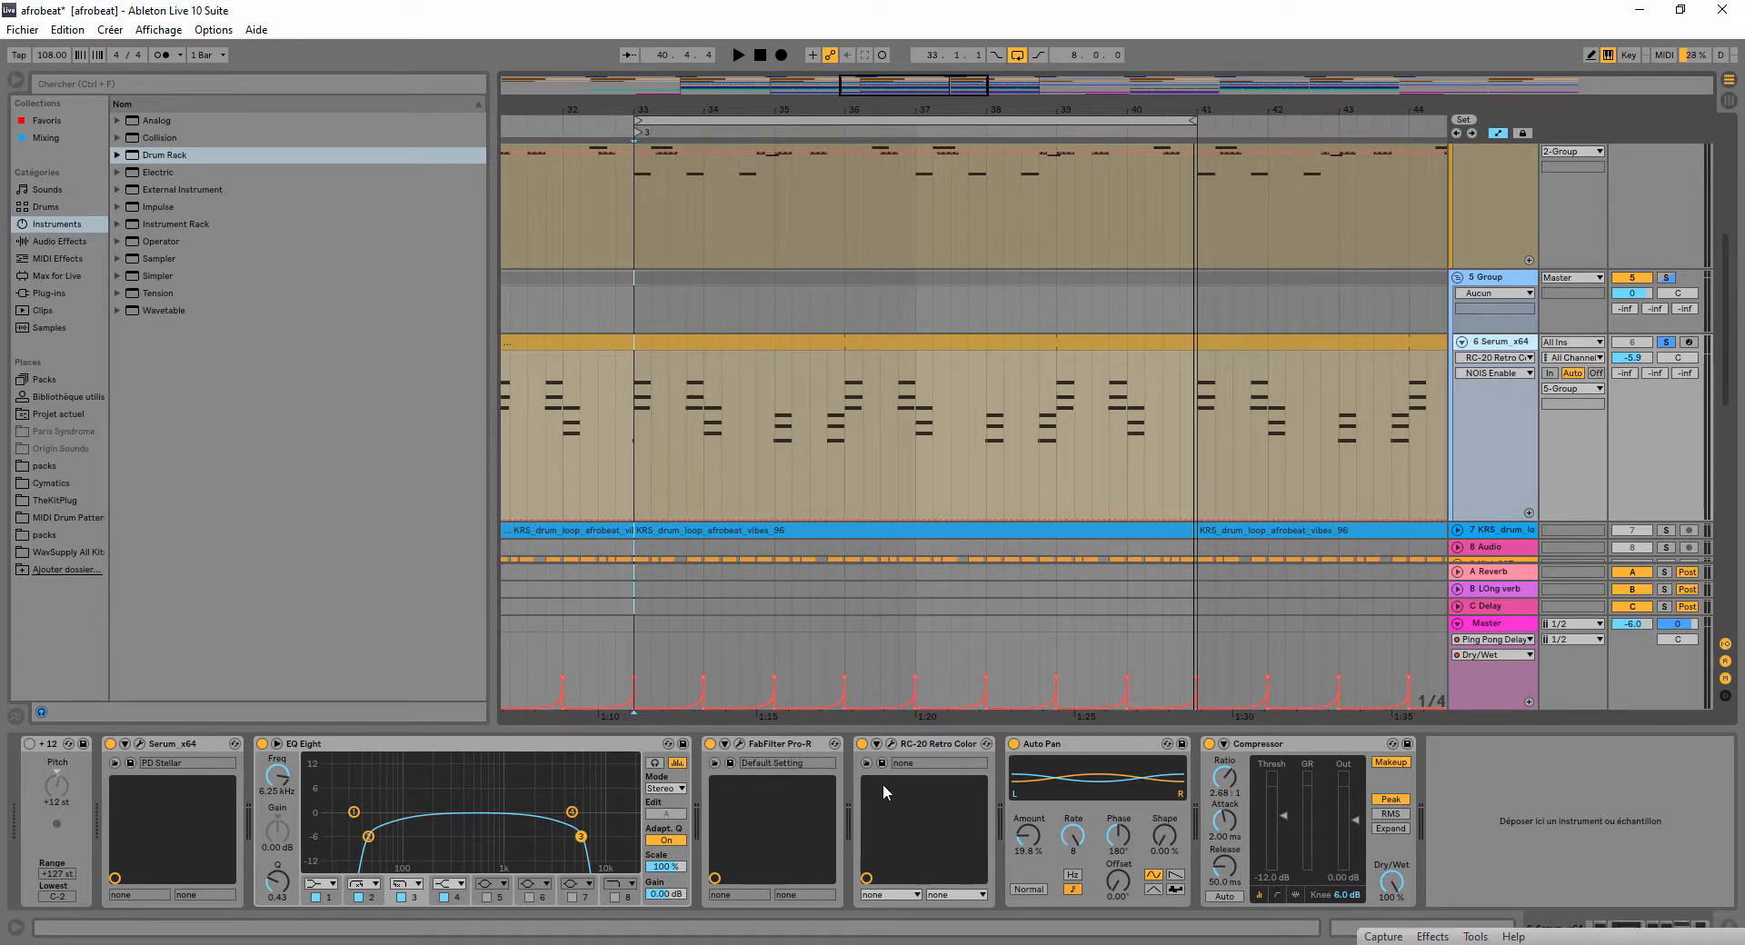
click(892, 745)
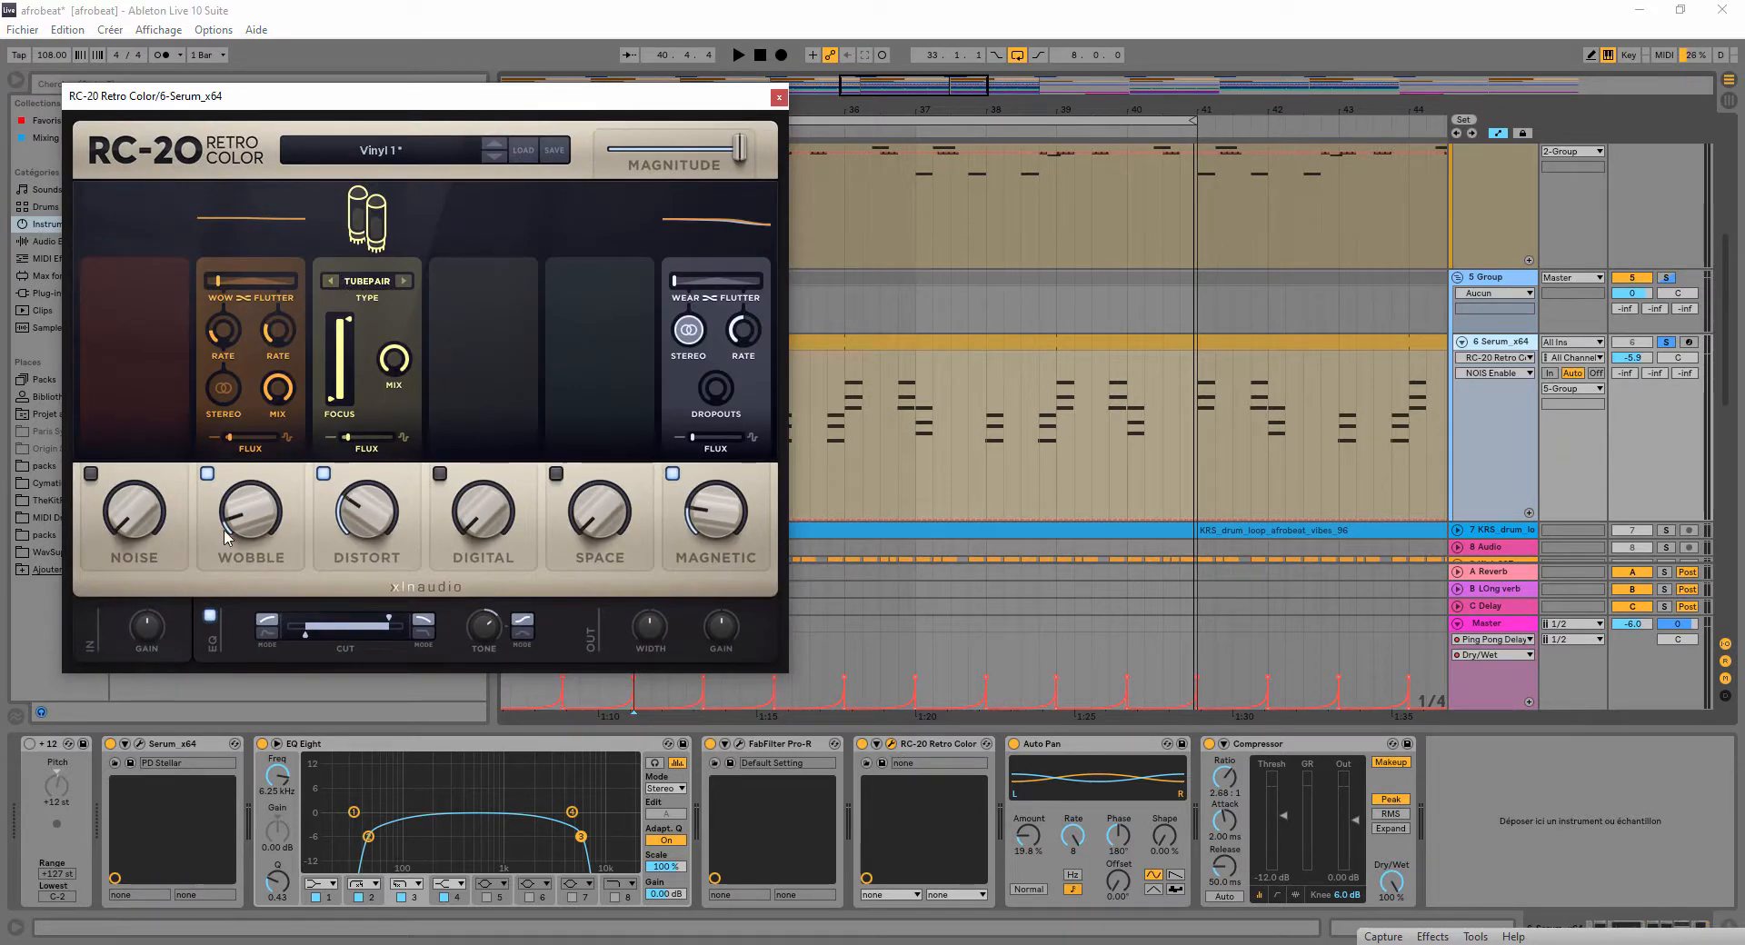
click(779, 96)
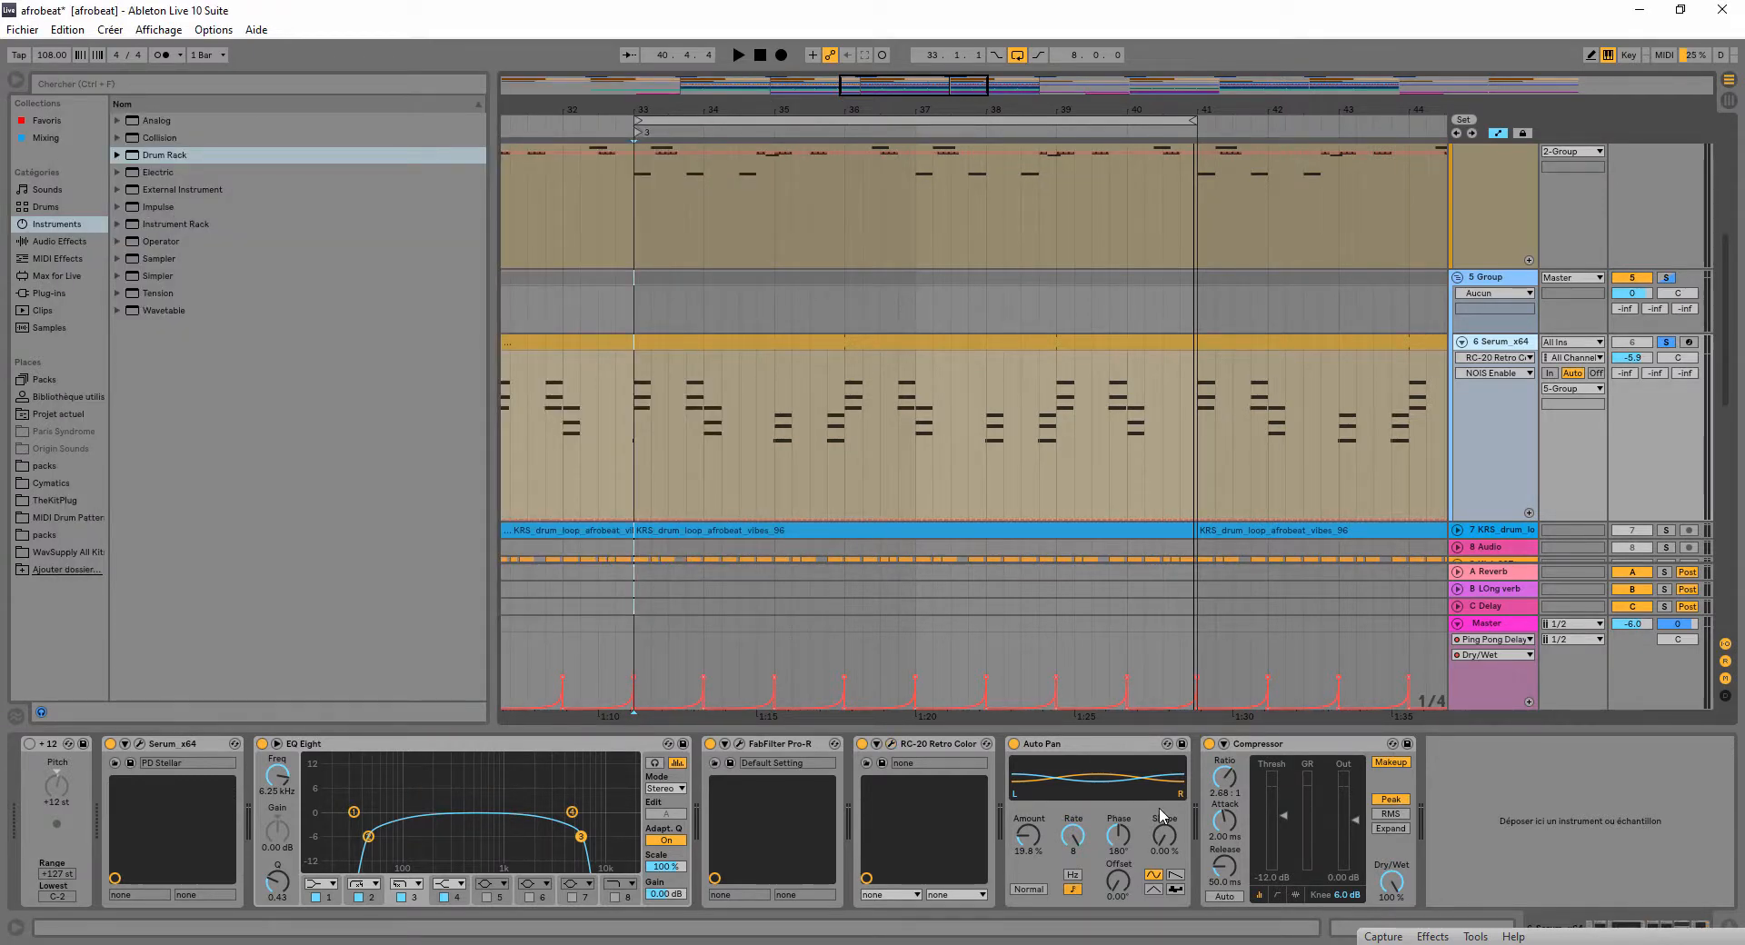
- Fold track 6 and melody group 2 in the arrangement
scroll(1375, 352, down, 3)
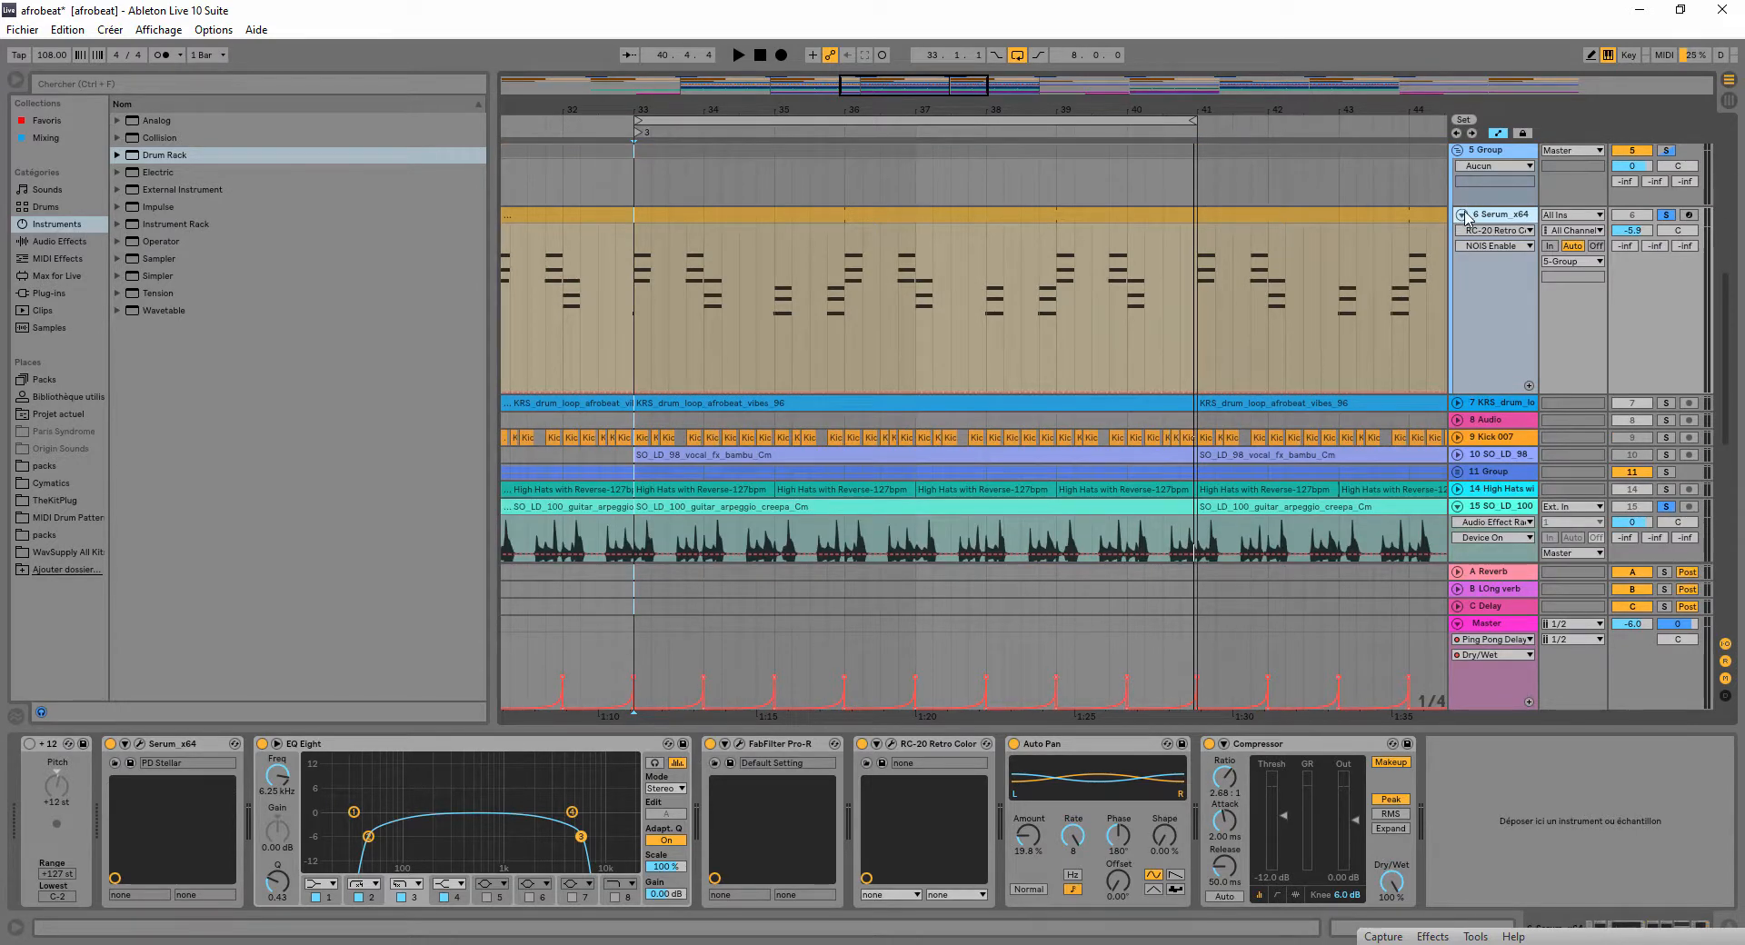
click(1461, 215)
scroll(1454, 259, up, 8)
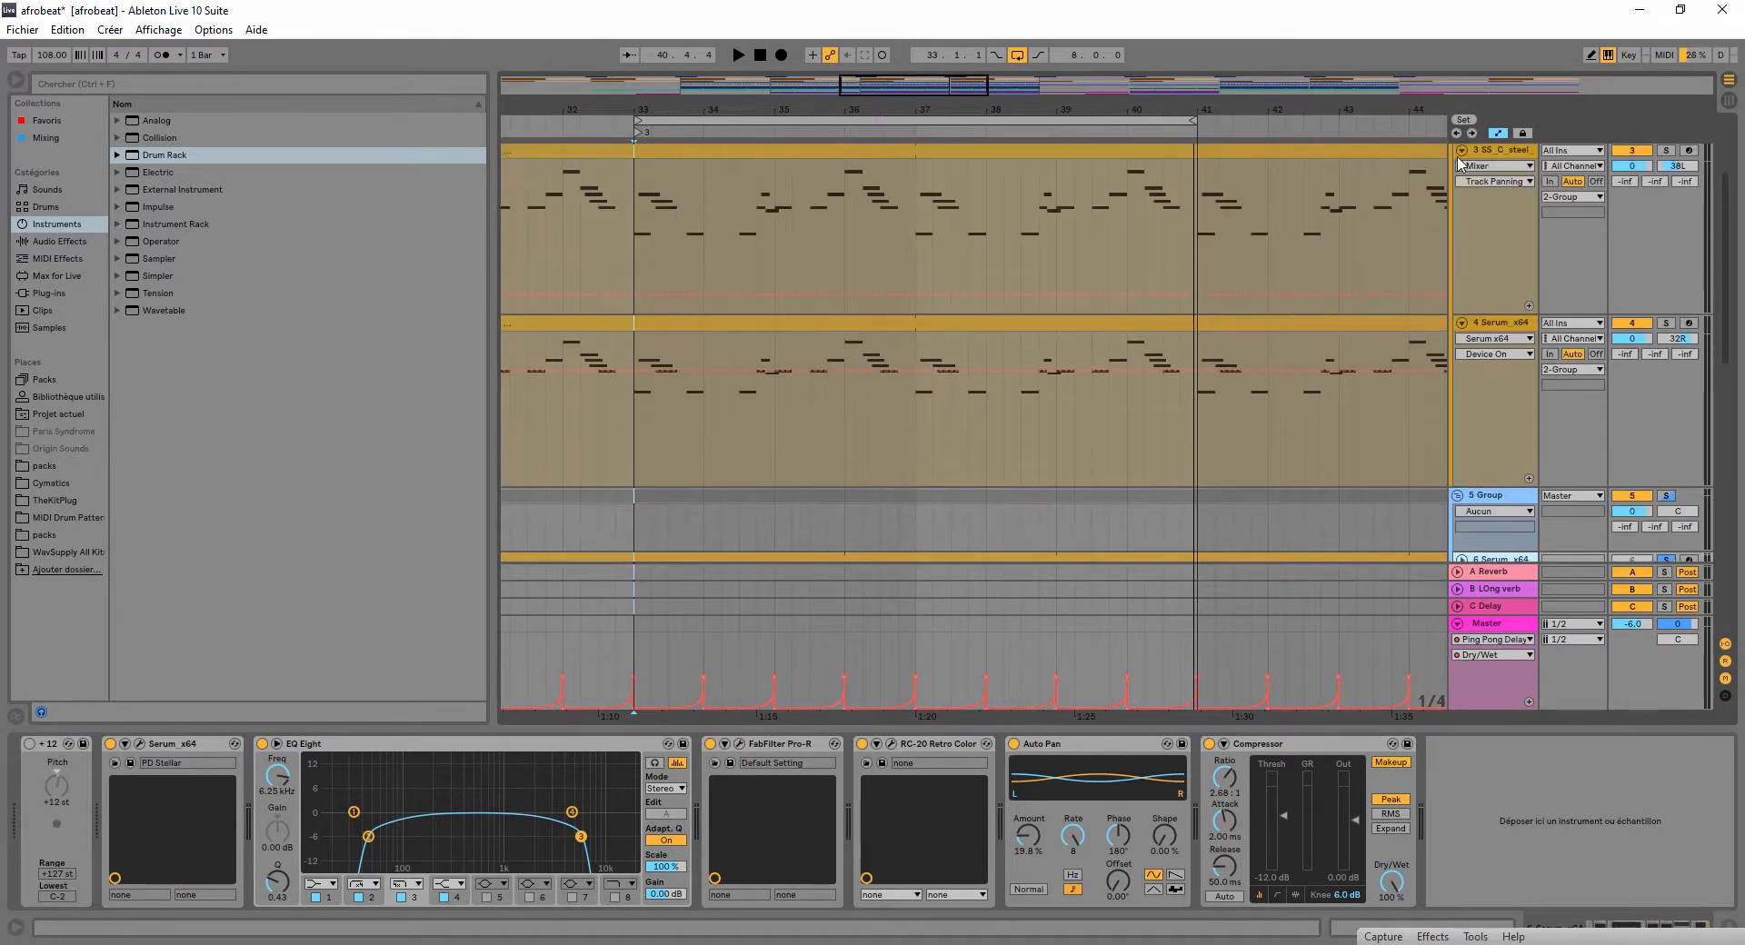
scroll(1468, 218, up, 3)
click(1458, 217)
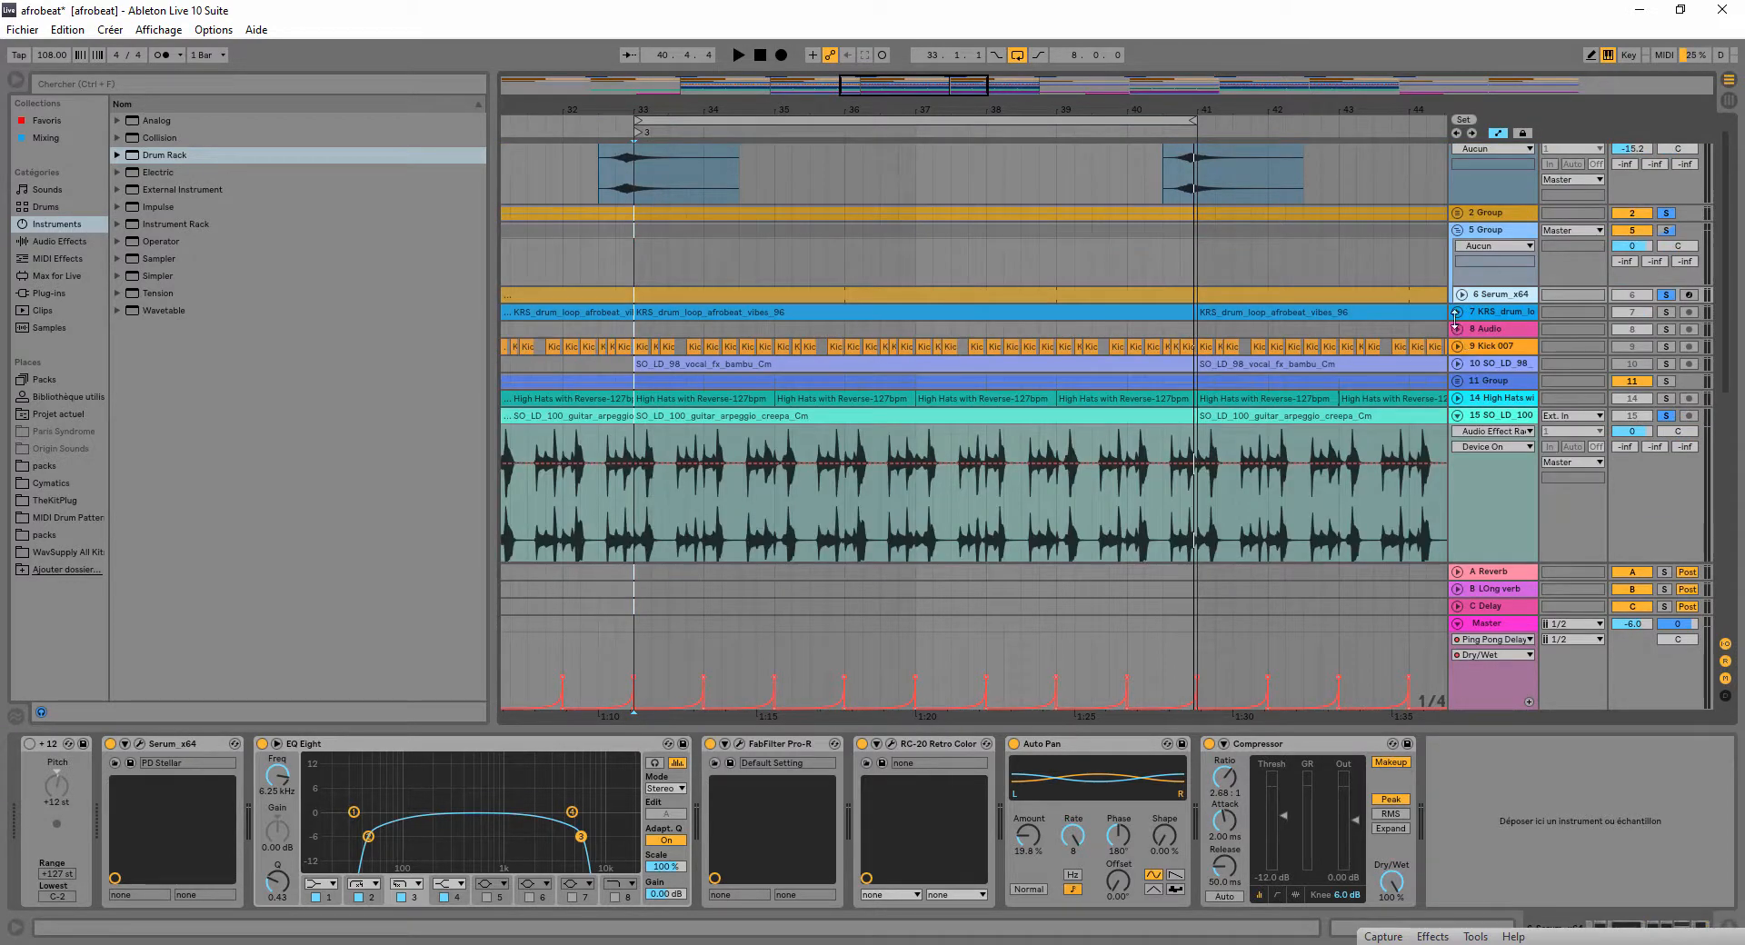
- Unfold the KRS_drum_loop_afrobeat_vibes_96 track, show its Drum Buss effect, and play the loop soloed from bar 33
click(1457, 314)
click(1499, 314)
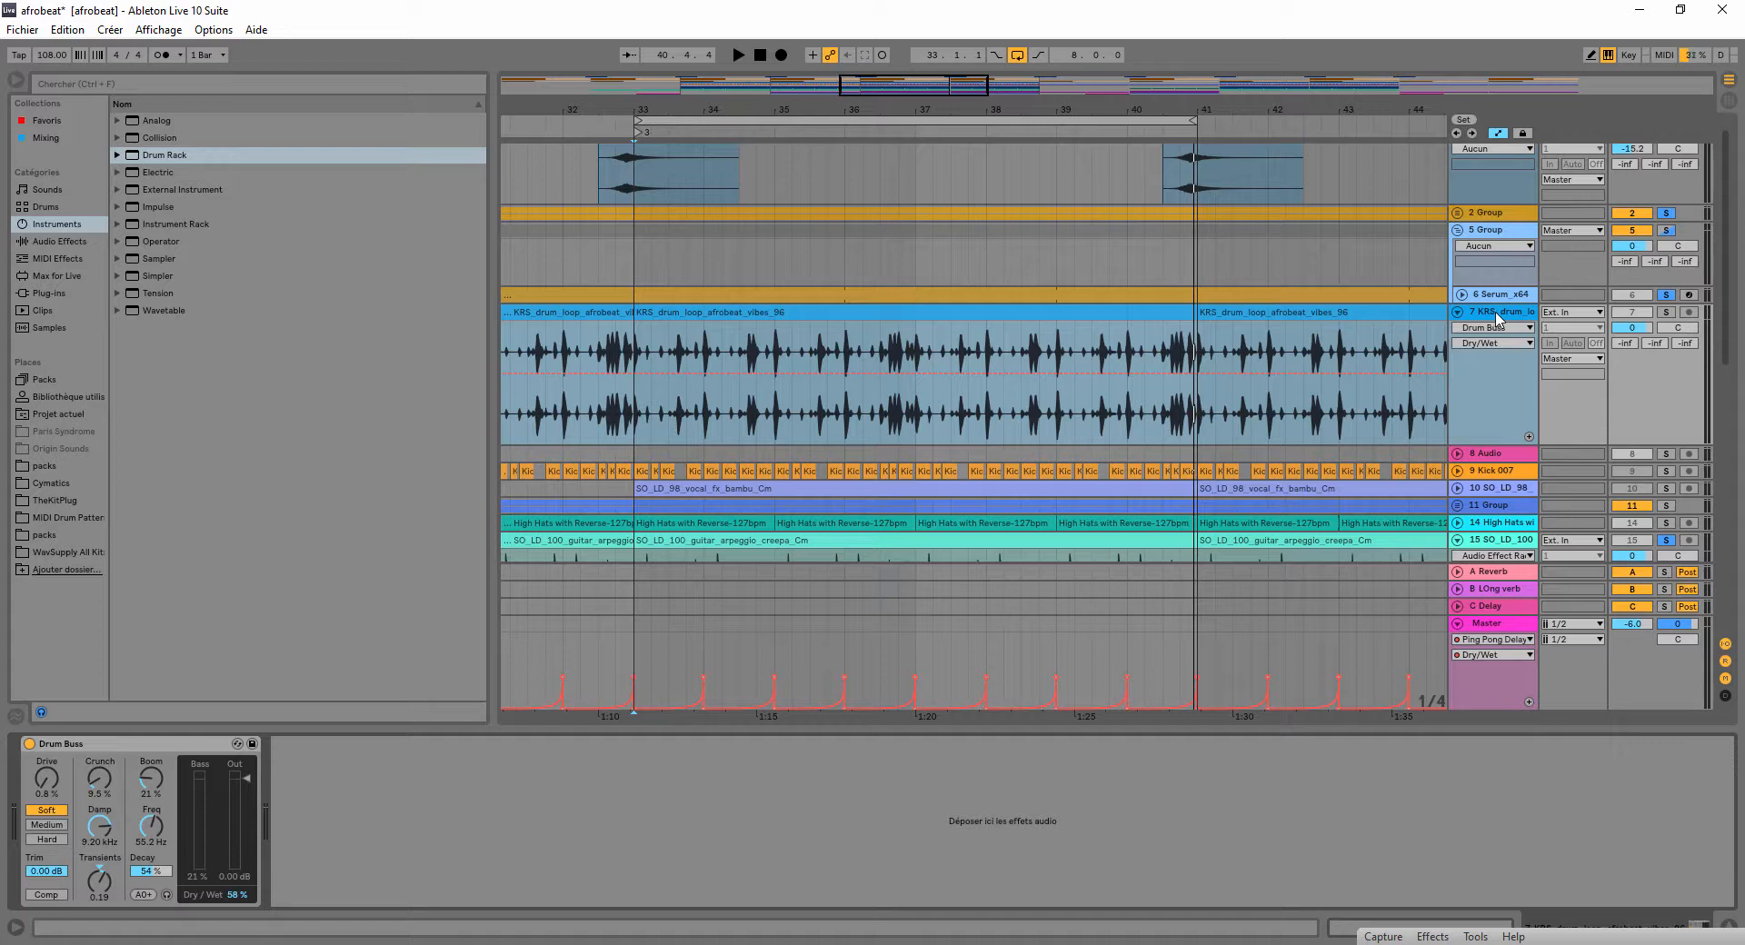
click(1666, 314)
key(space)
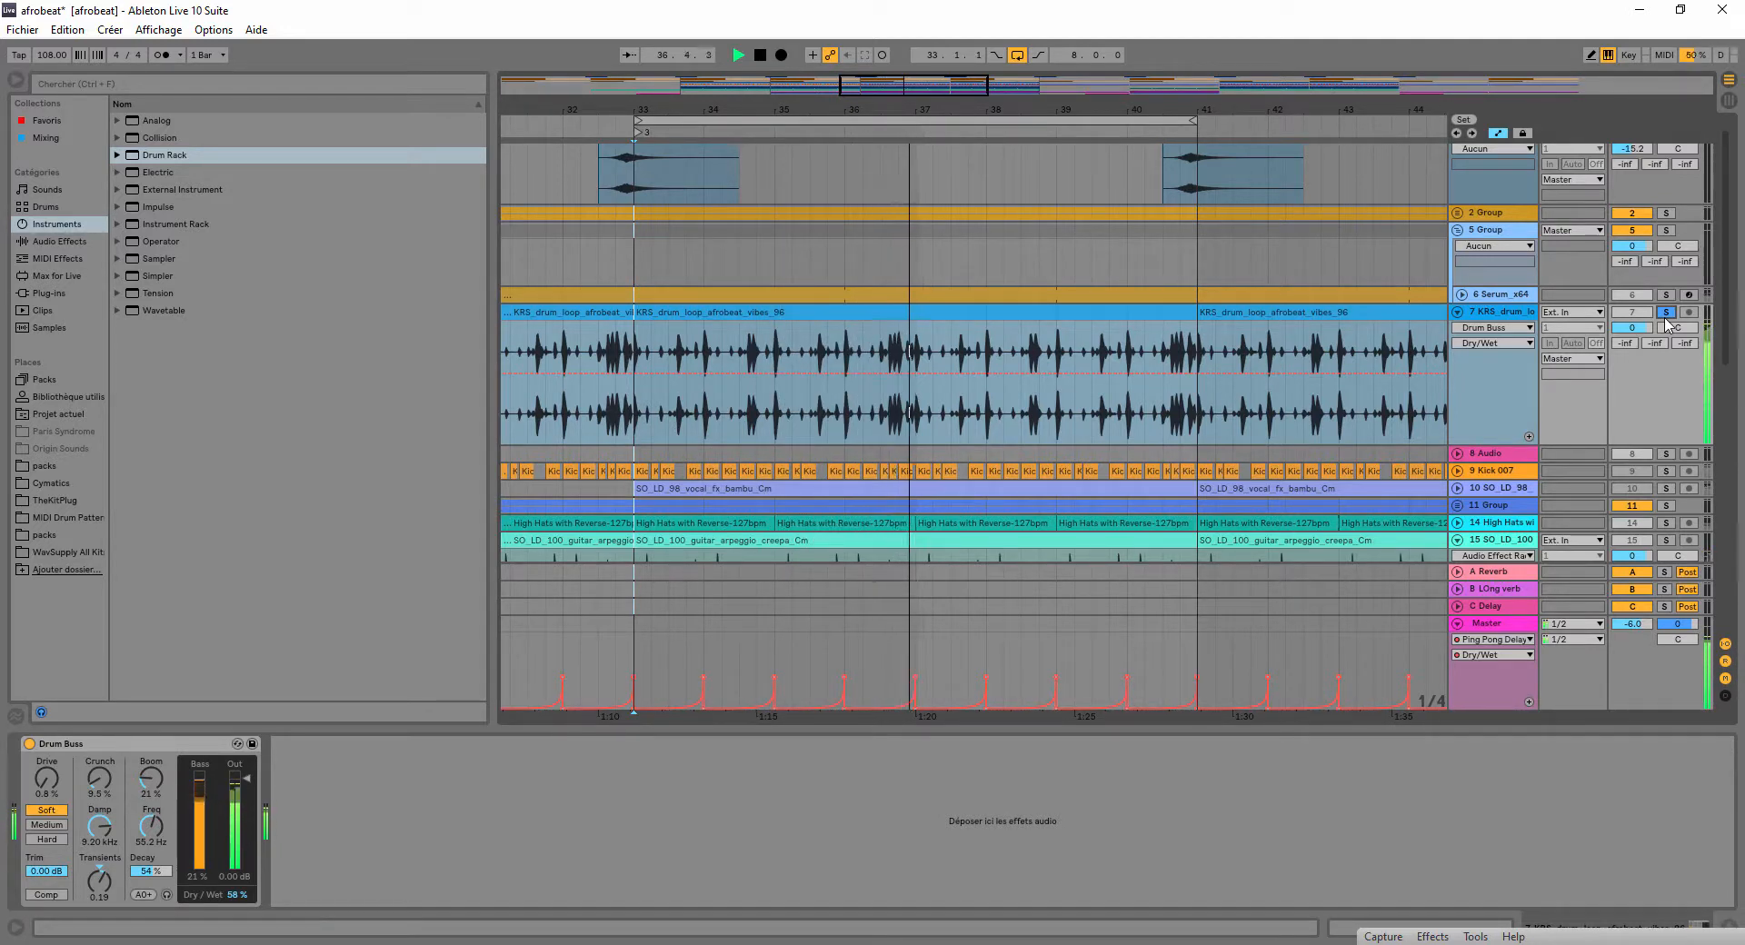
key(space)
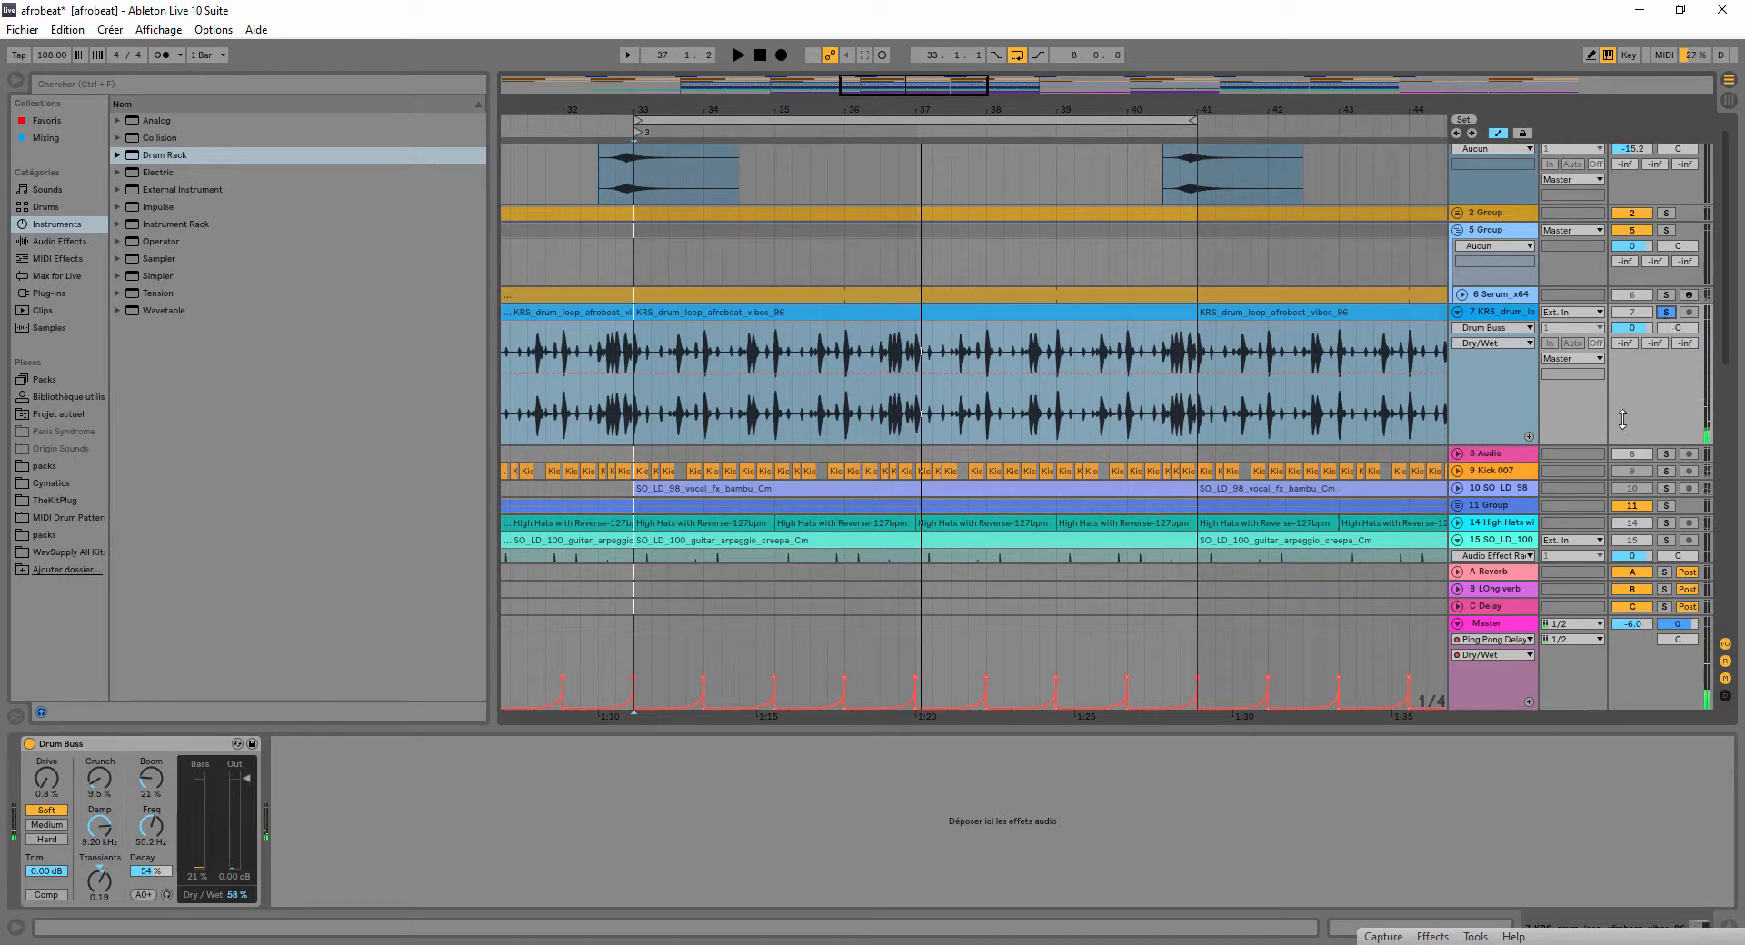
- Unfold the High Hats with Reverse track, solo it alongside the drum loop and play both from bar 33
click(1457, 524)
scroll(1477, 486, down, 2)
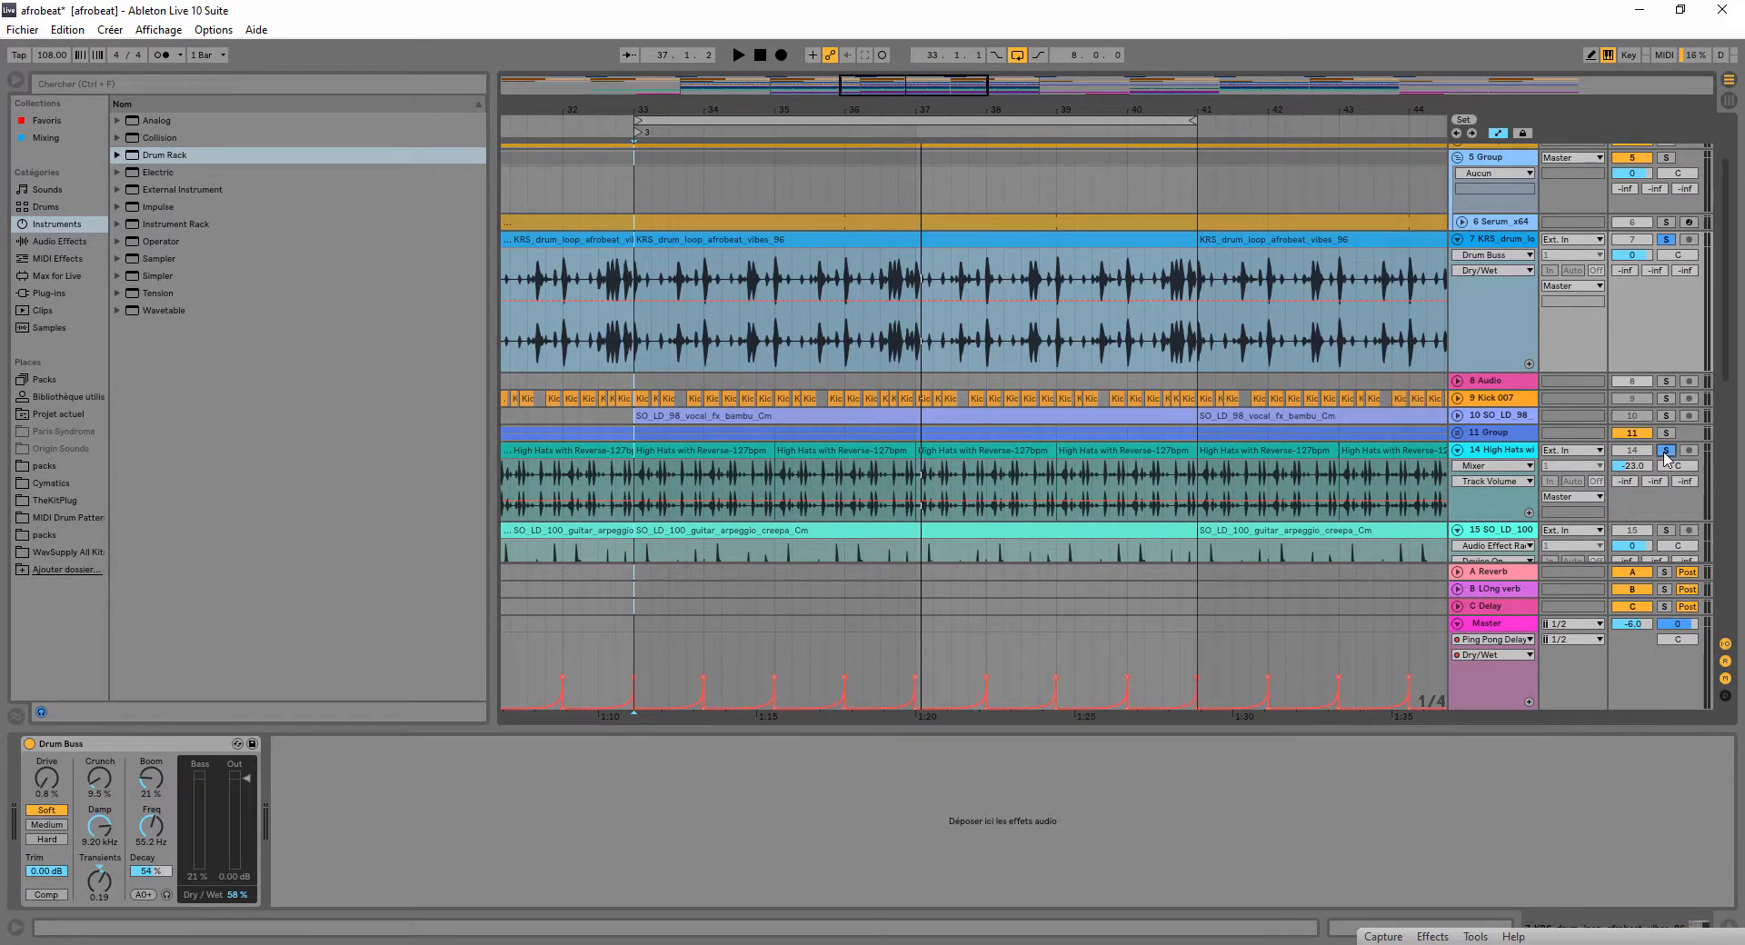
key(space)
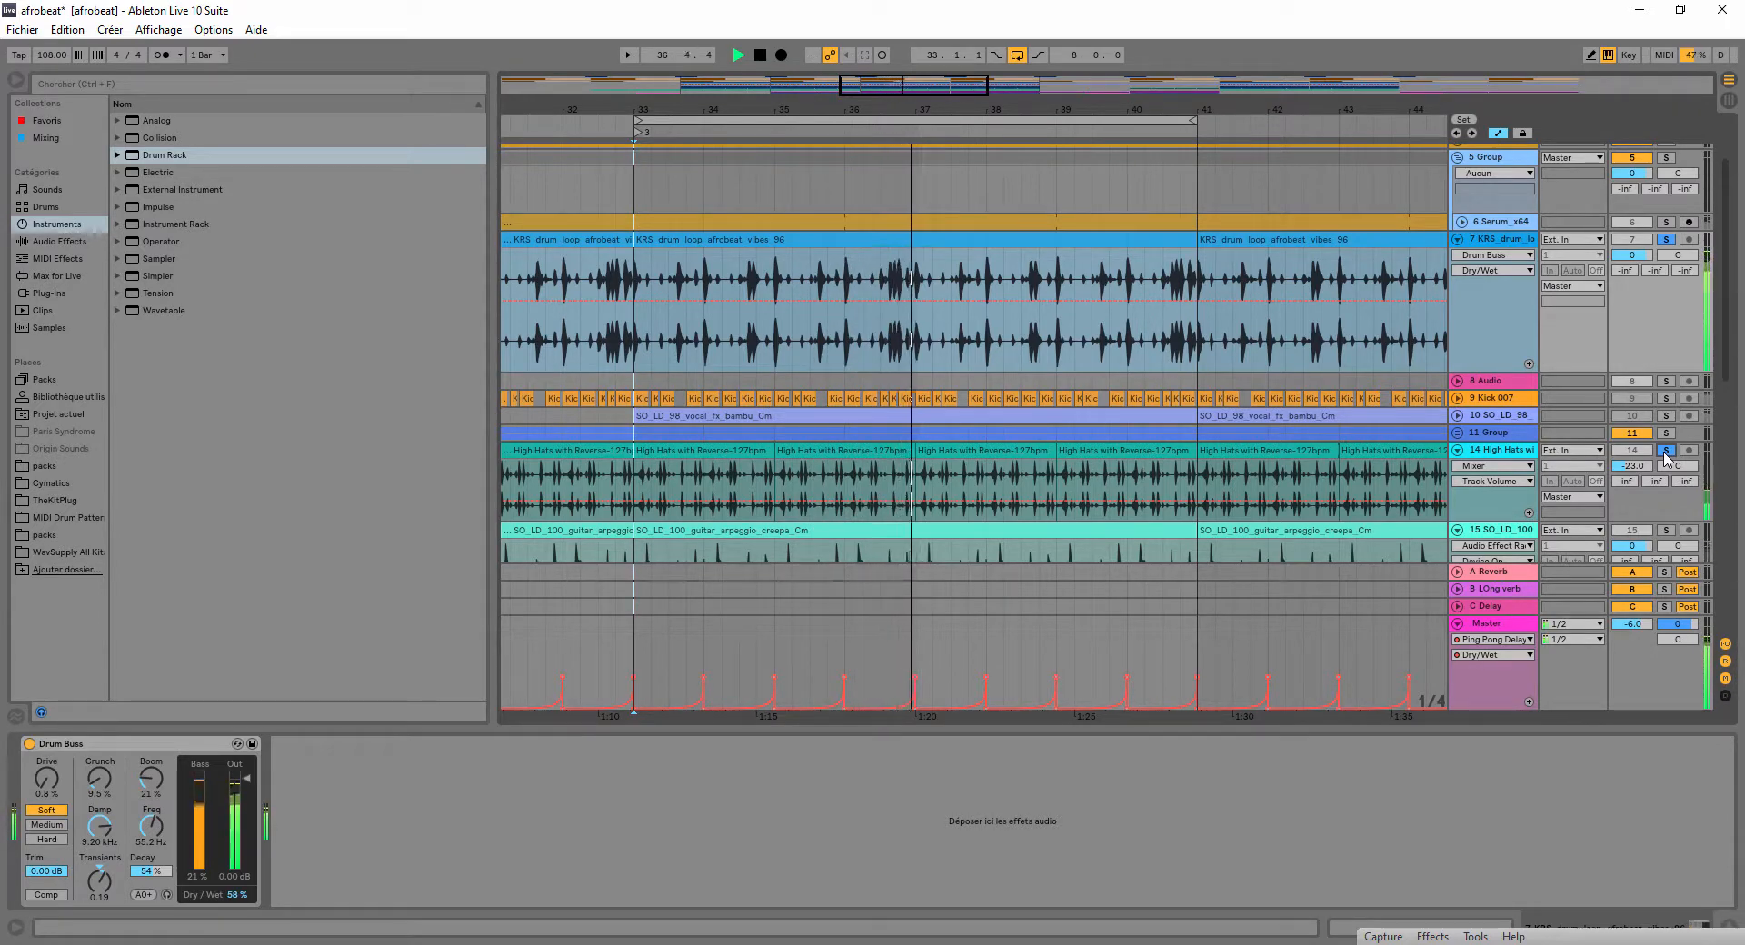
key(space)
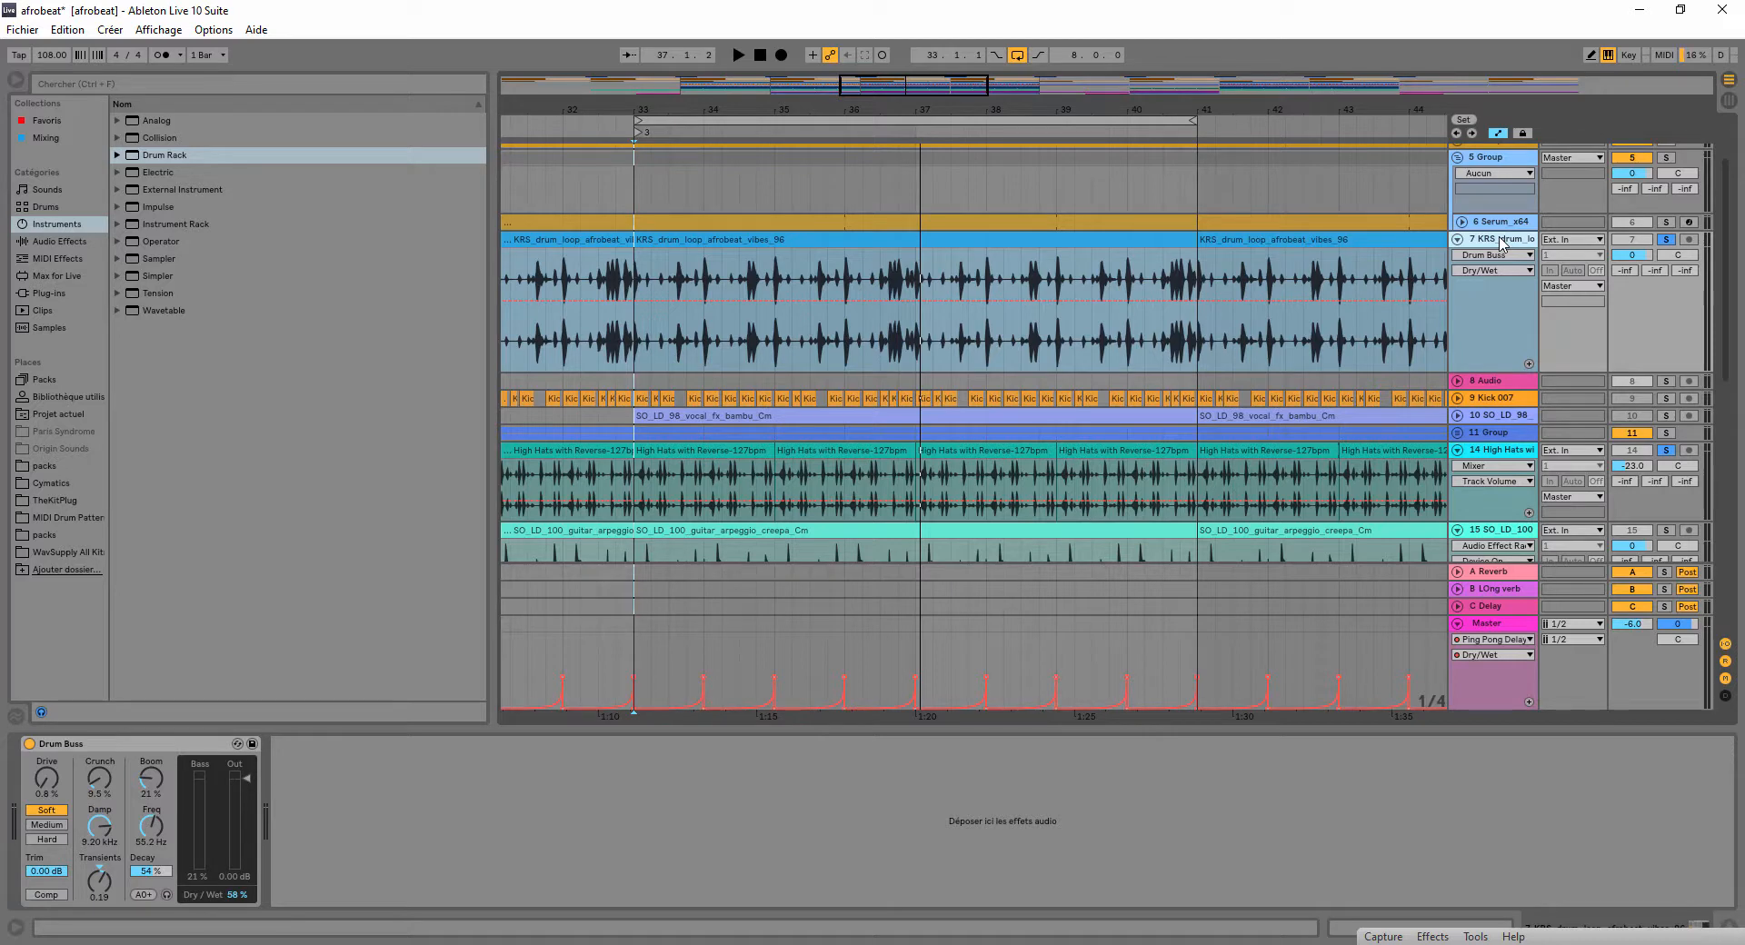
- Place Reggaeton 3 - 100 bpm.mid at bar 33 on a new MIDI track below the drum loop, and shorten the loop to bars 33–35
key(ctrl+shift+t)
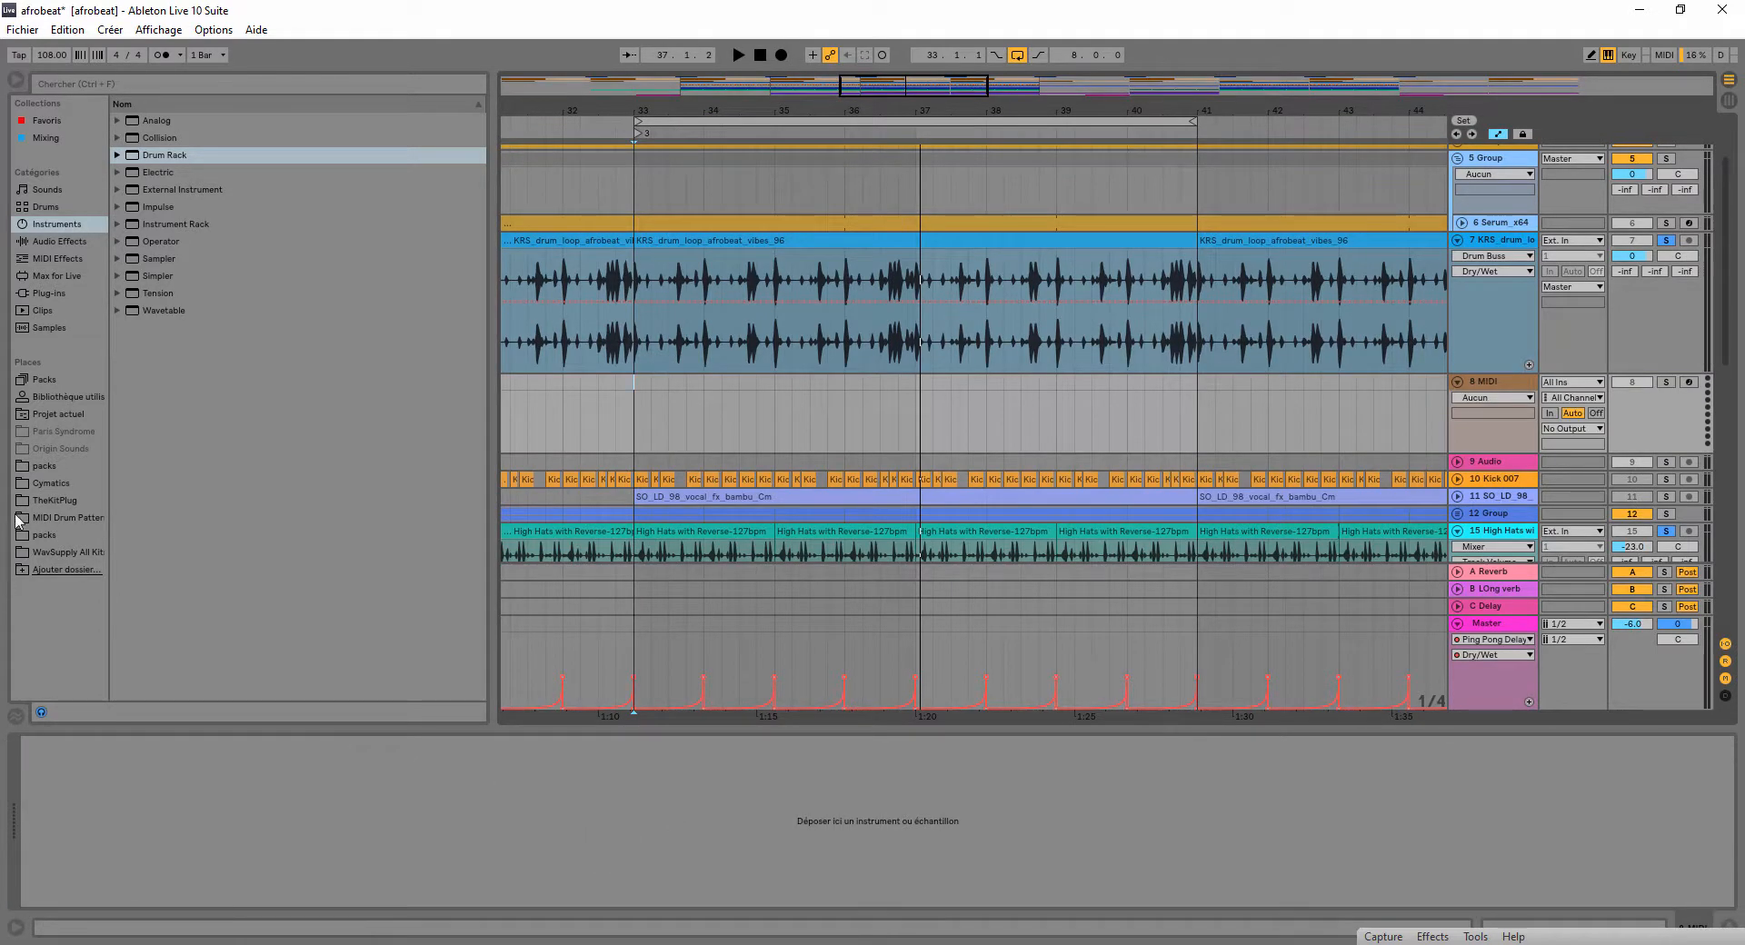
click(68, 517)
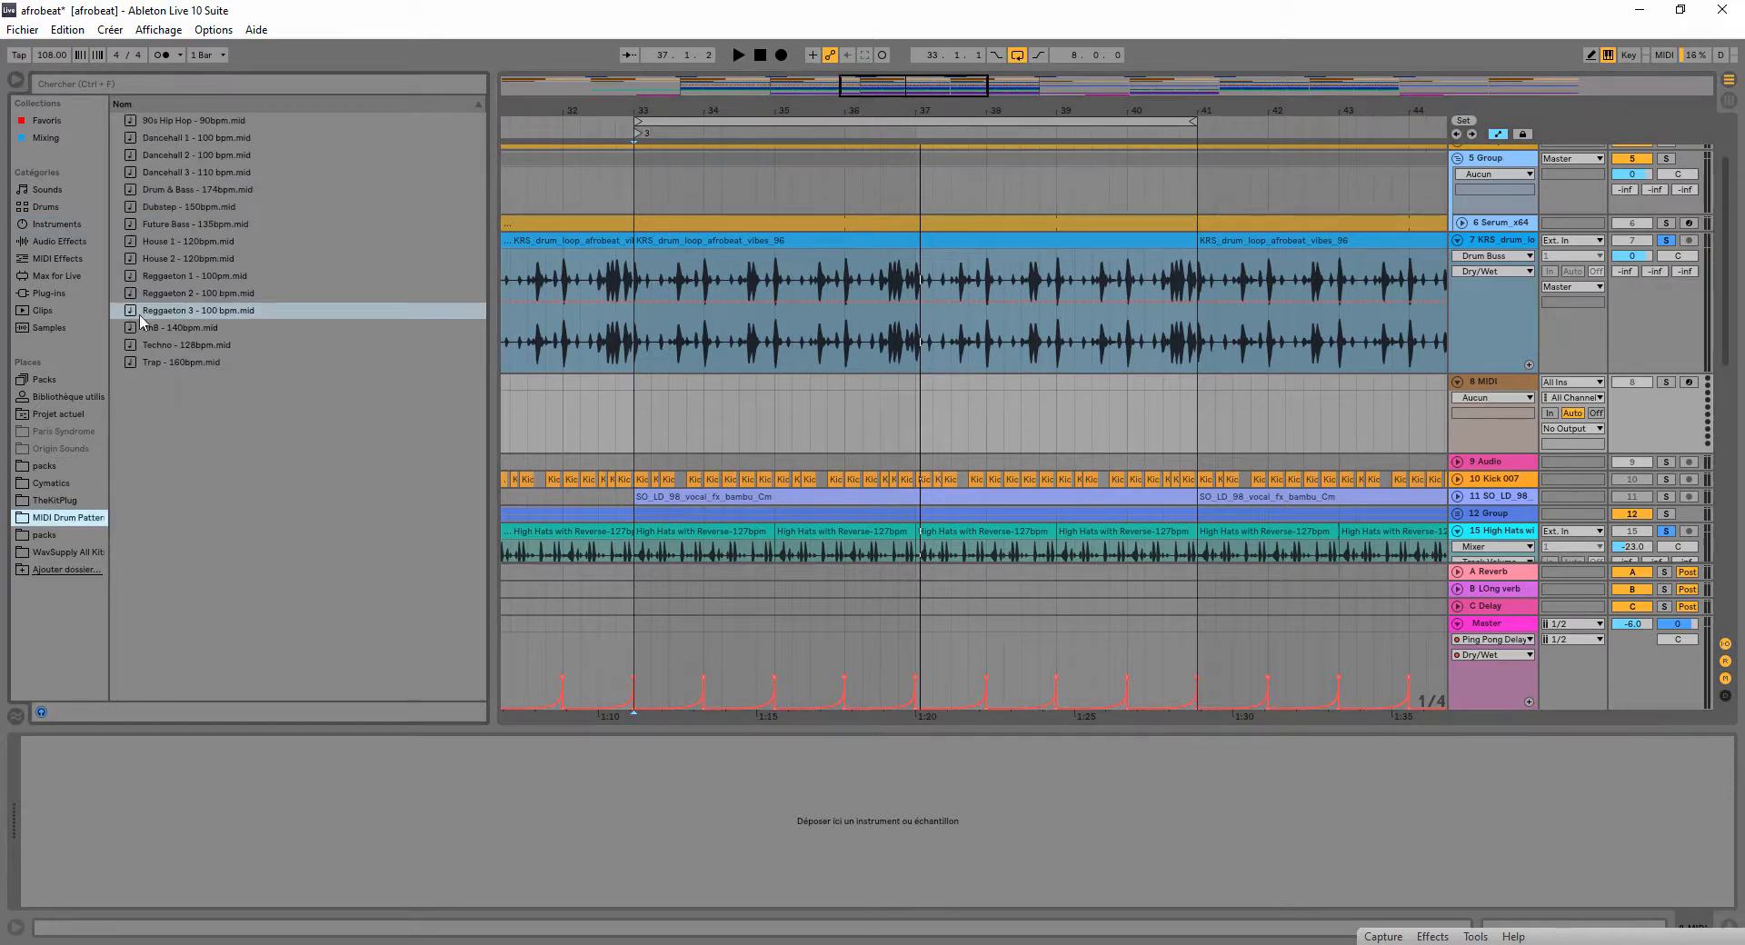
drag(158, 313, 641, 409)
click(922, 524)
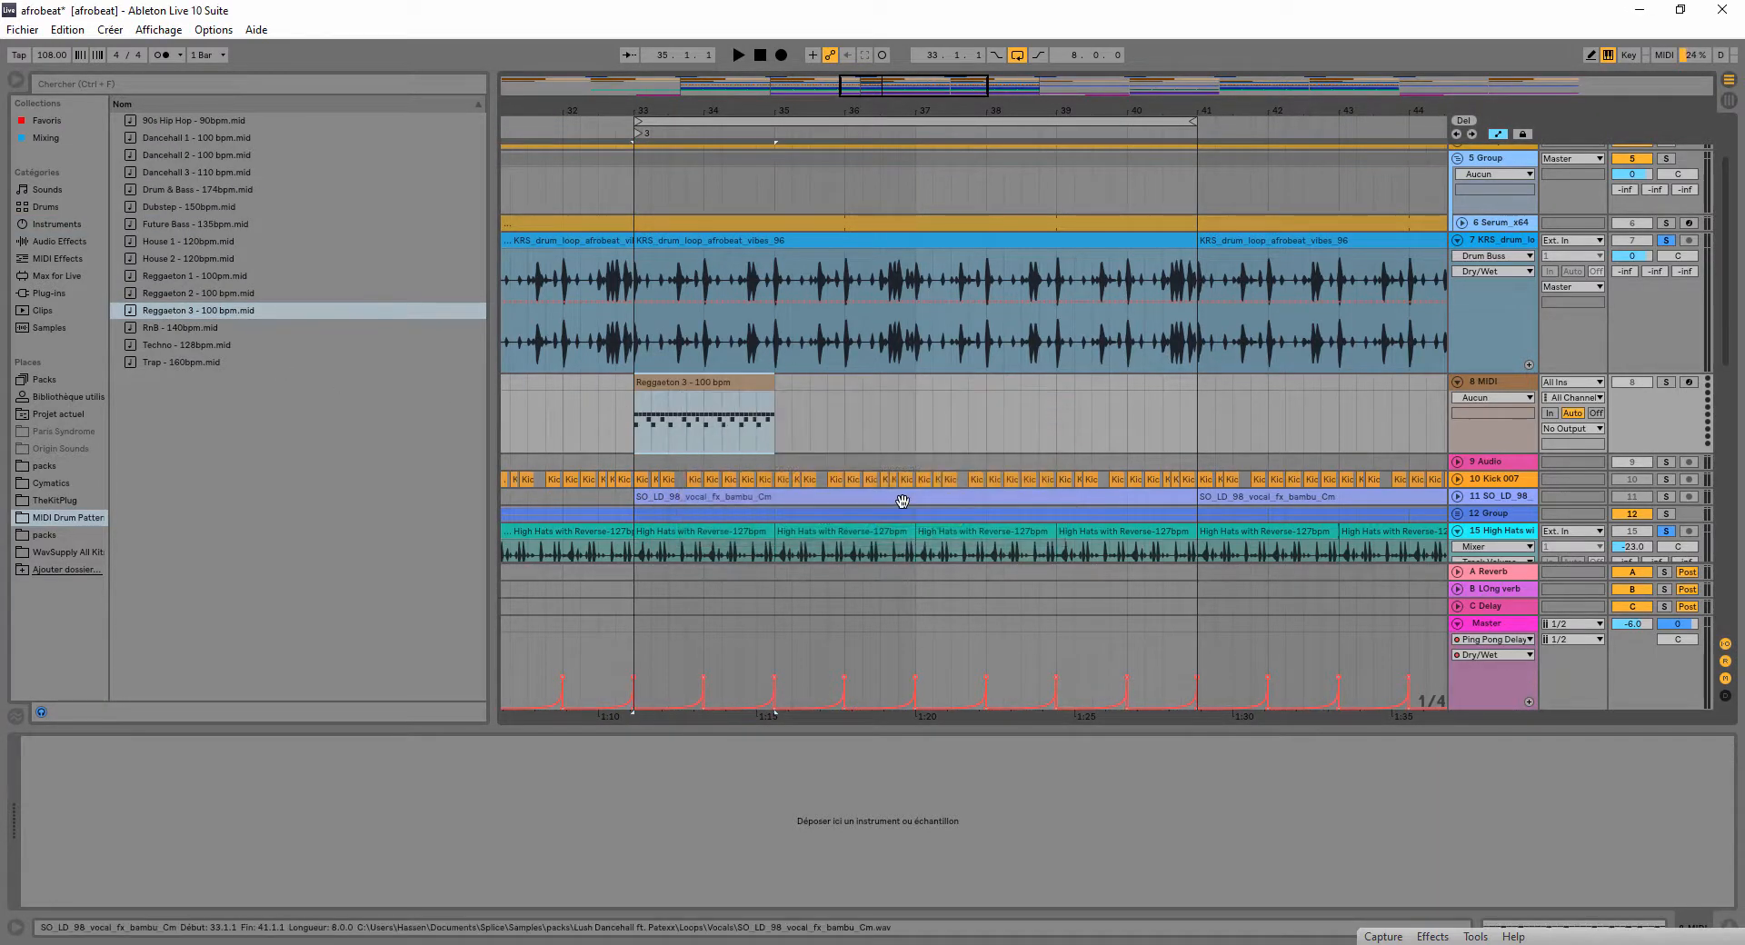
drag(1194, 116, 771, 257)
- Open the Reggaeton 3 clip's notes and select its C1, C#1 and D1 rows in turn to examine each drum part
double_click(710, 400)
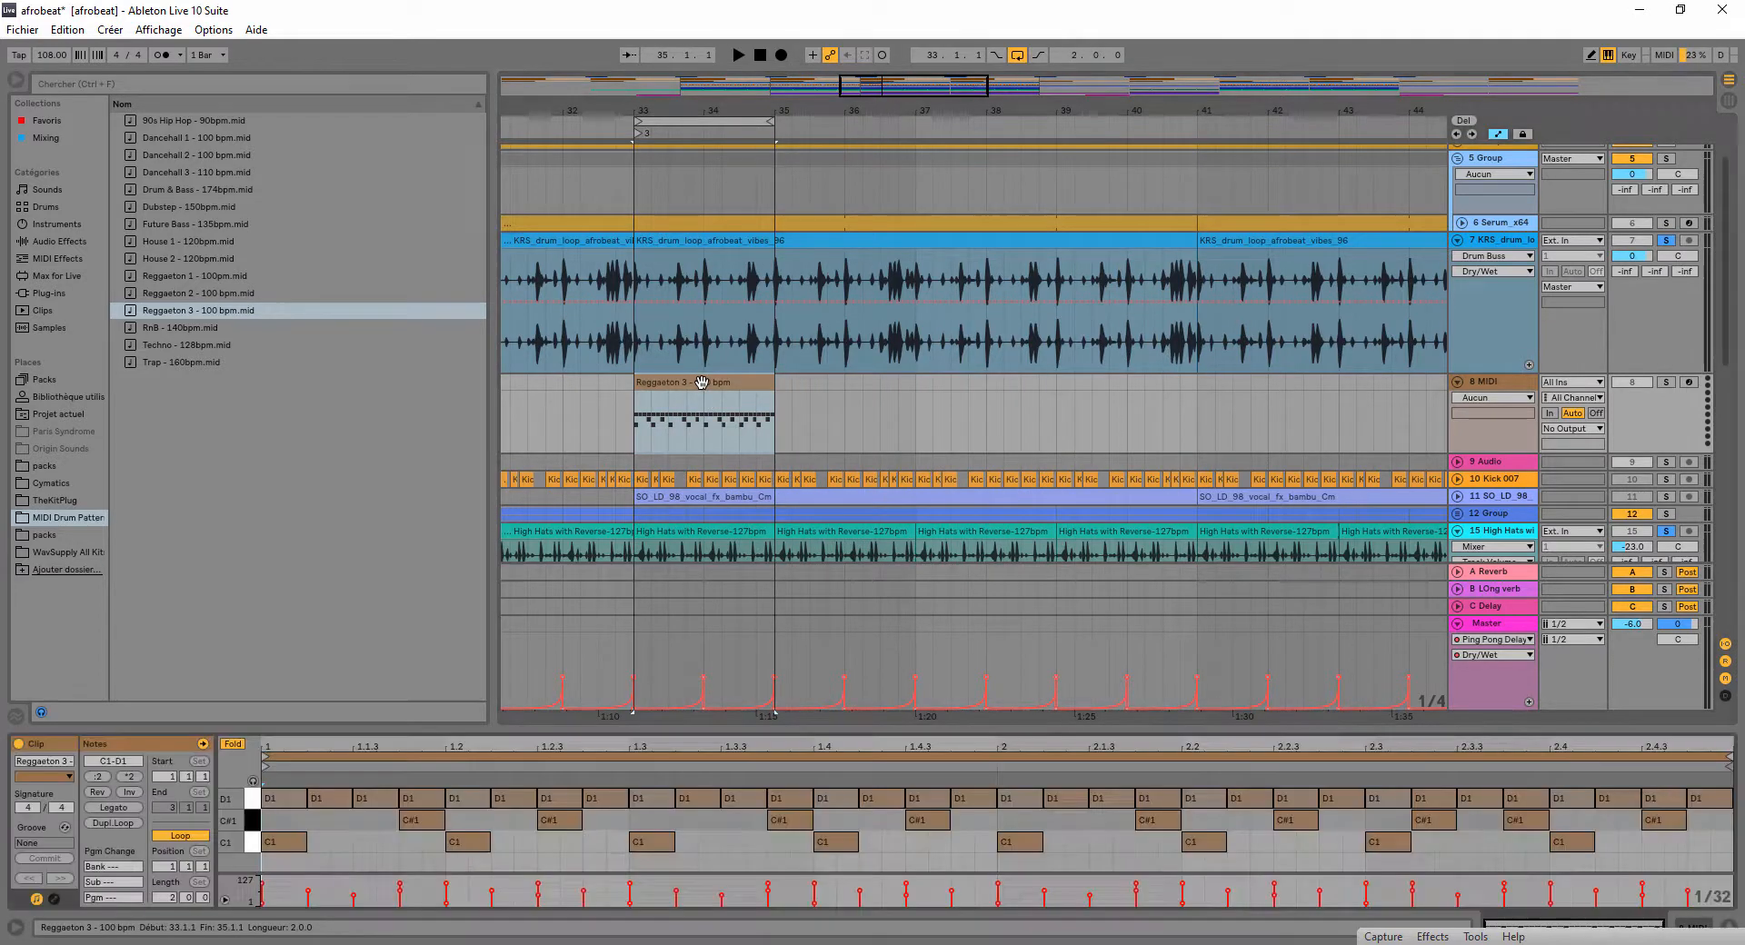
click(253, 846)
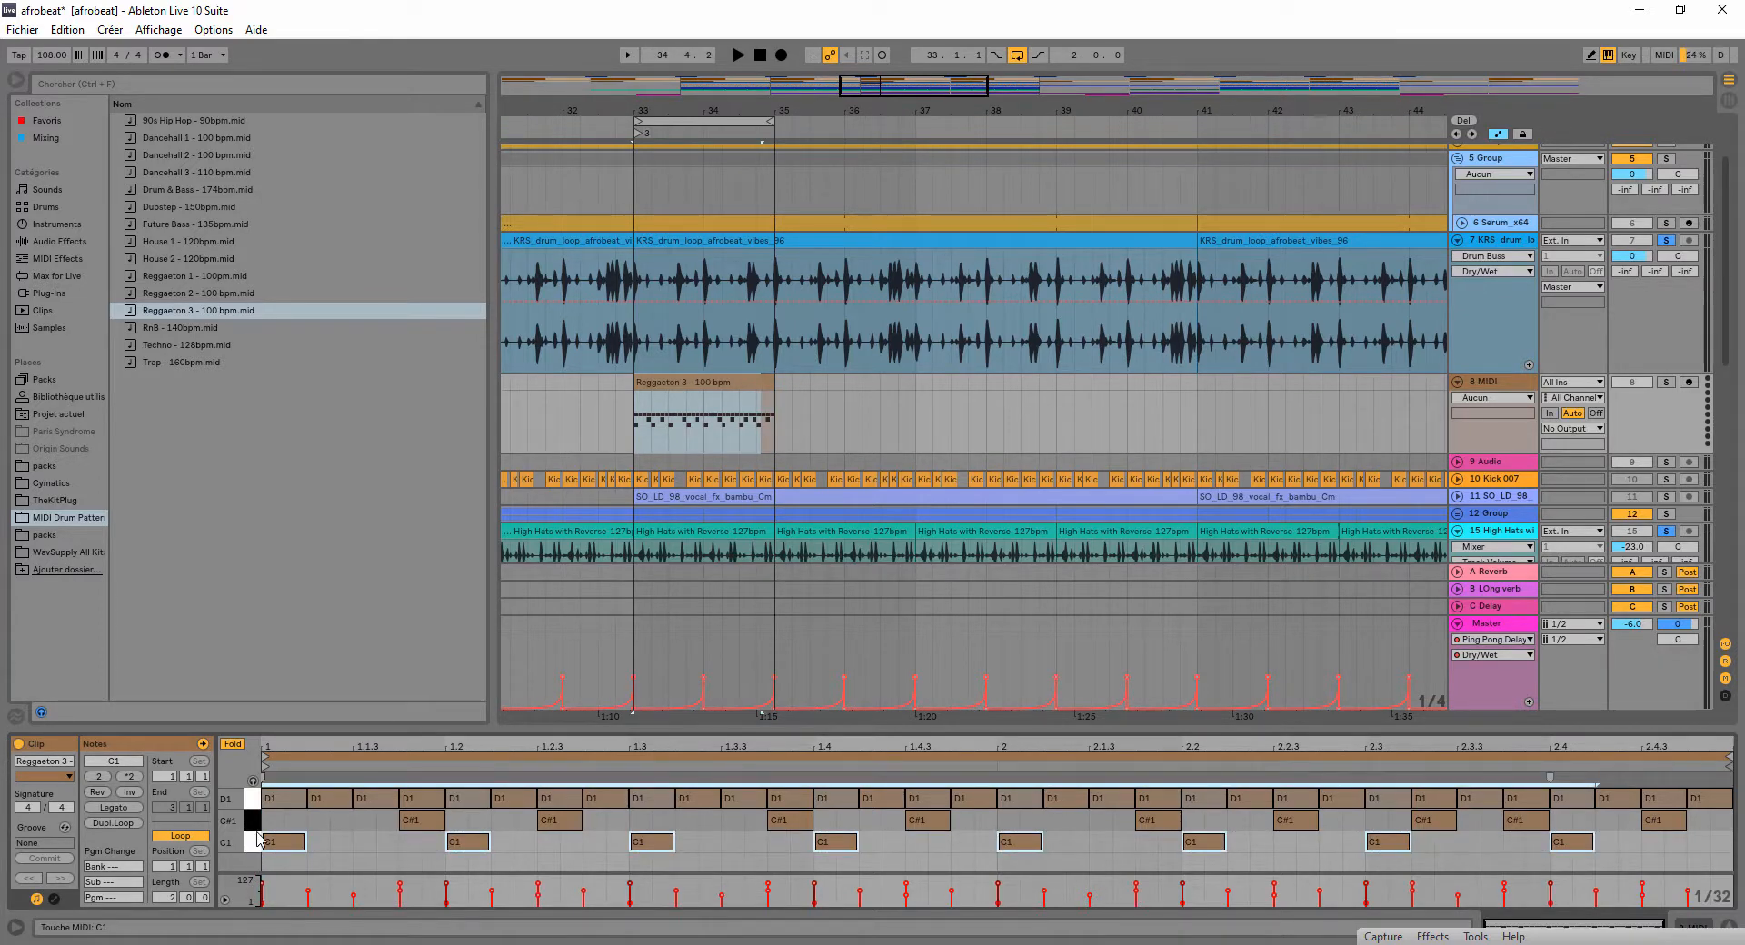
drag(354, 788, 1738, 818)
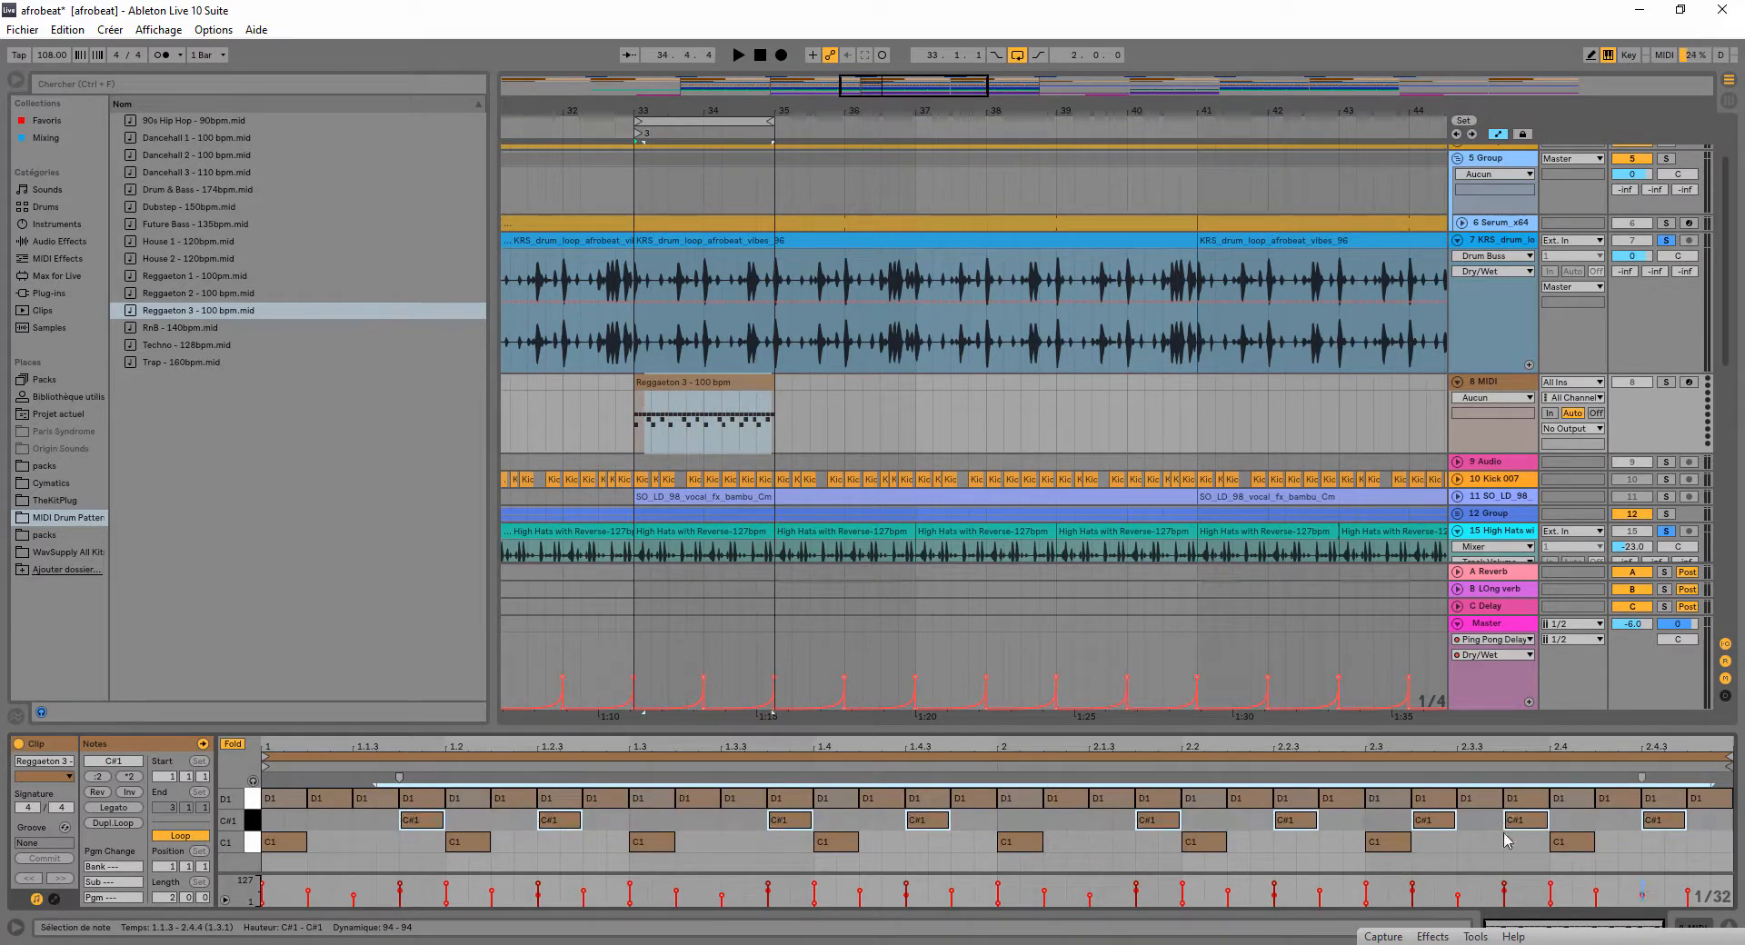
click(250, 820)
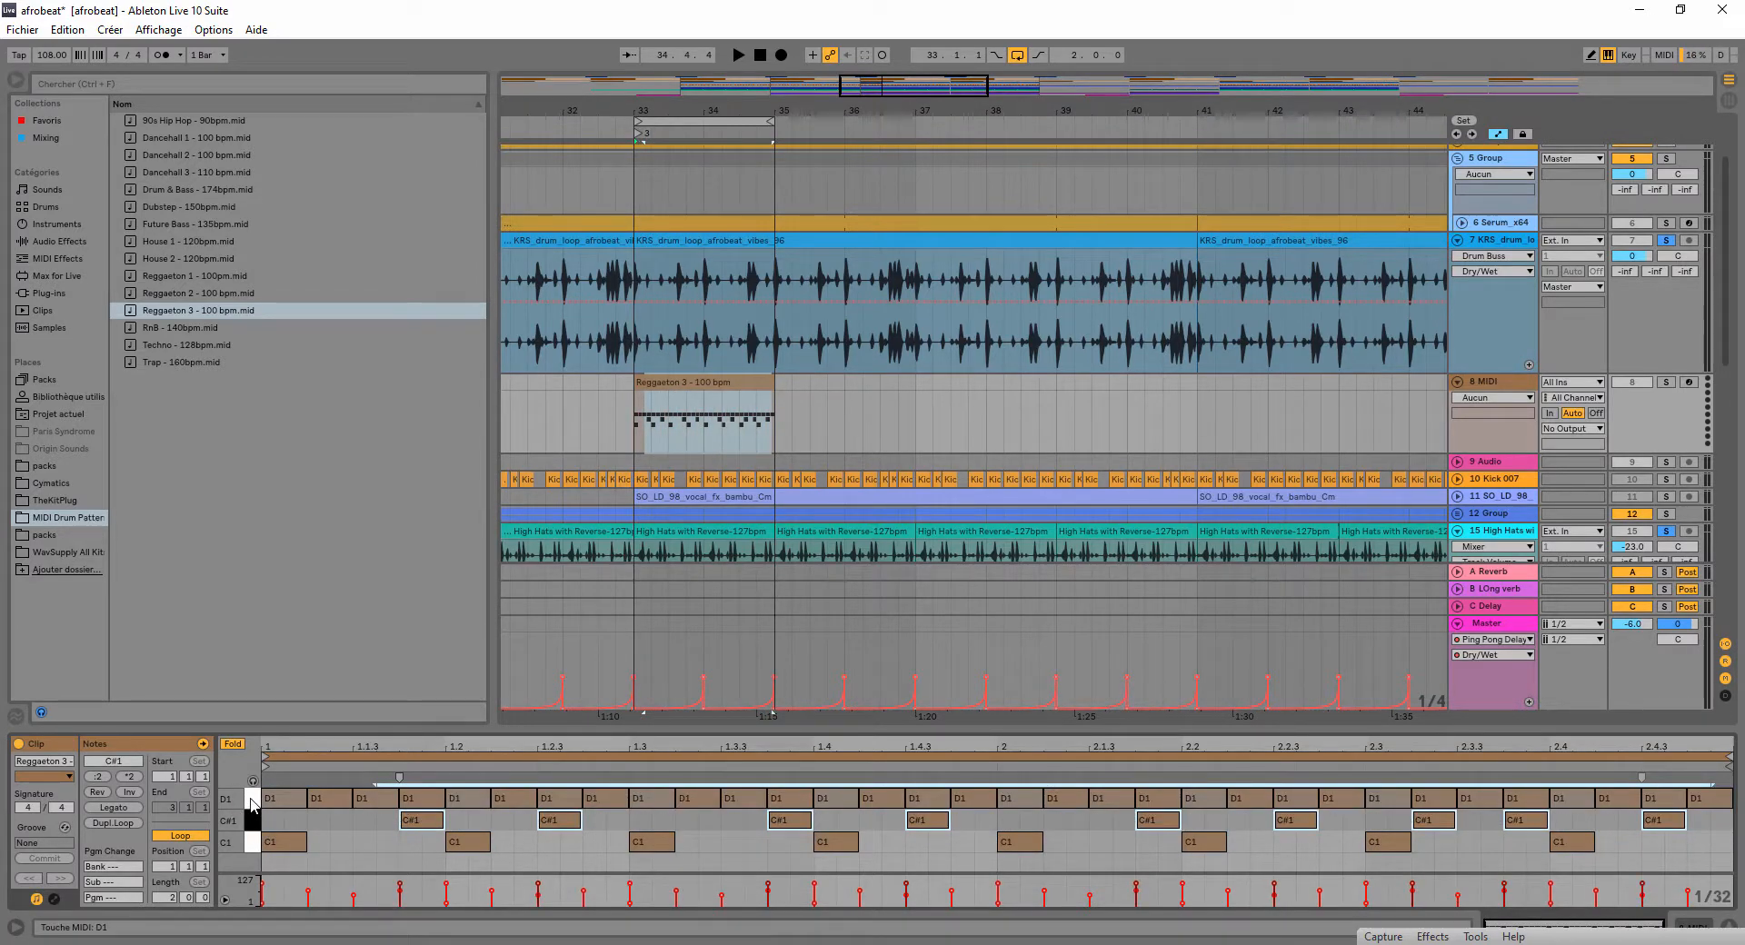
click(253, 801)
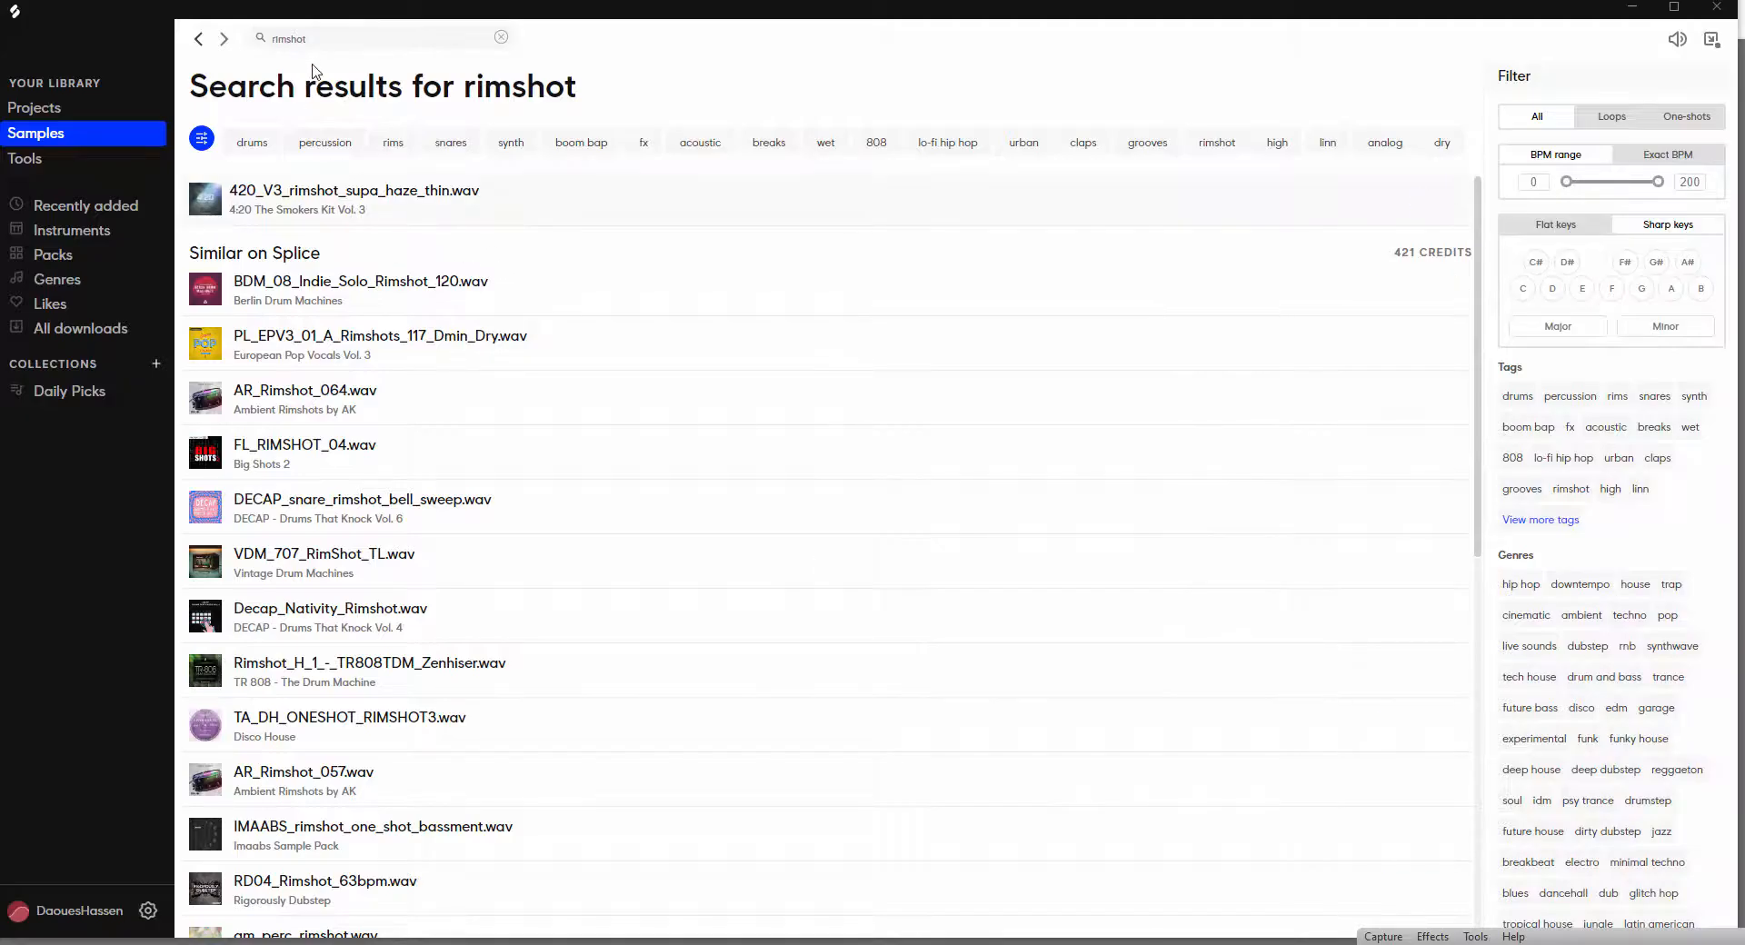
- Search the Splice samples for "shaker" and show KRS_percussion_dancehall_shaker_01.wav in its folder
click(257, 43)
text(sha)
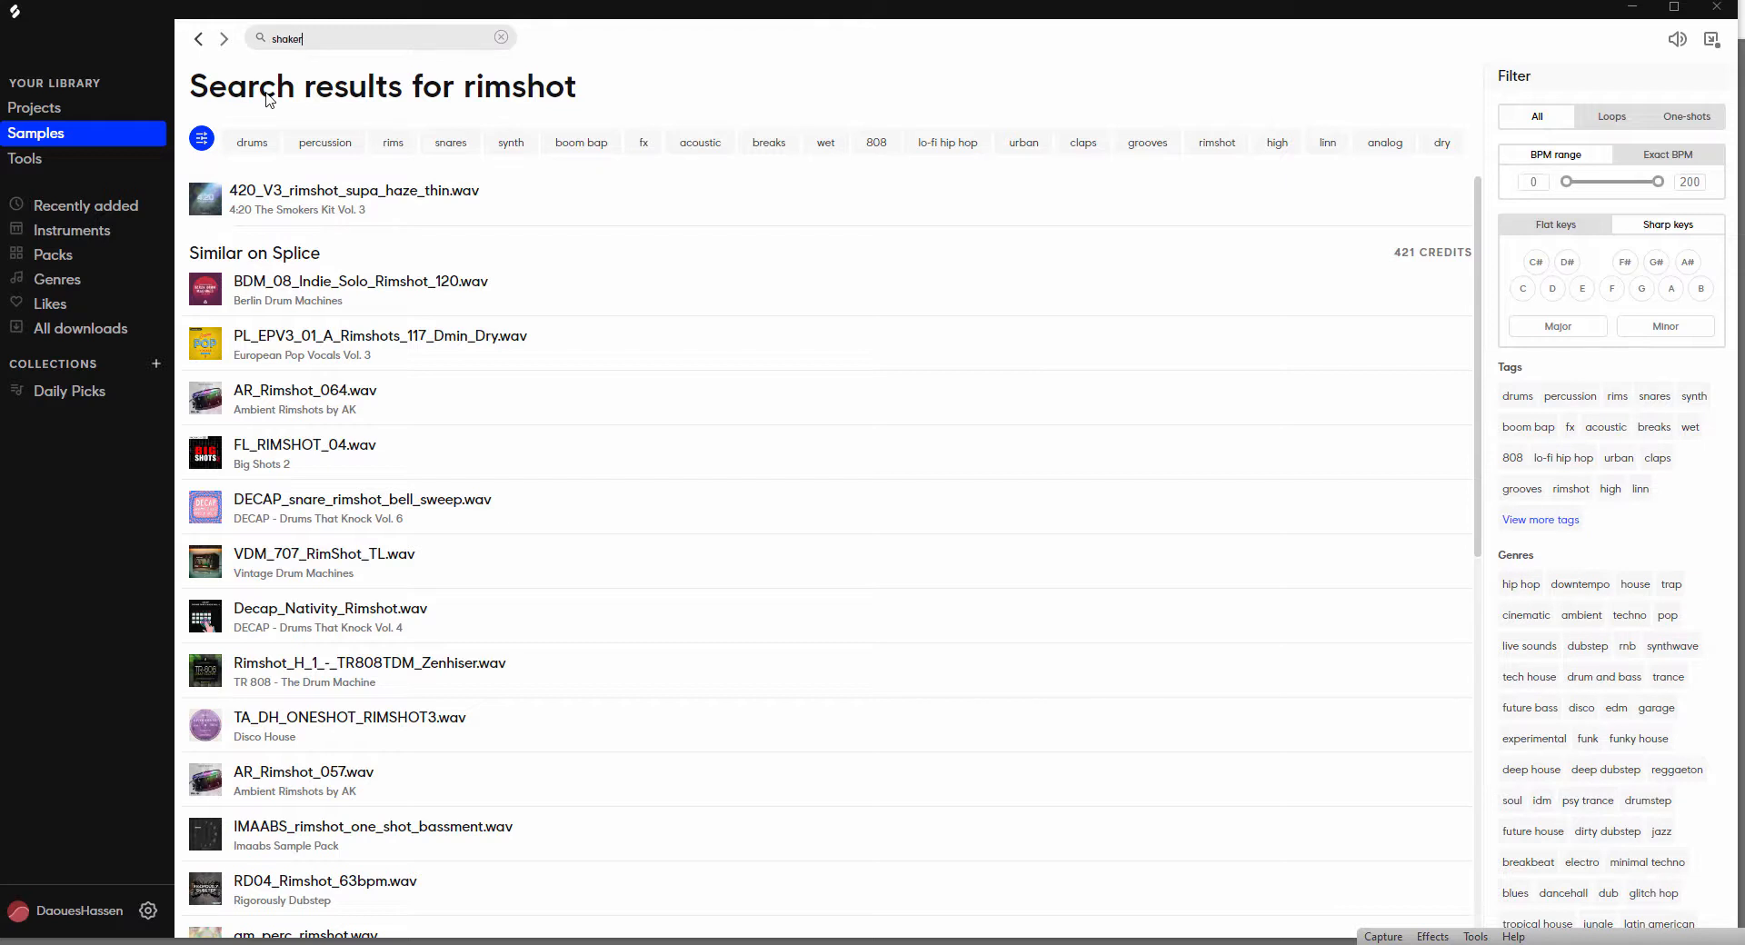
text(ker)
key(Return)
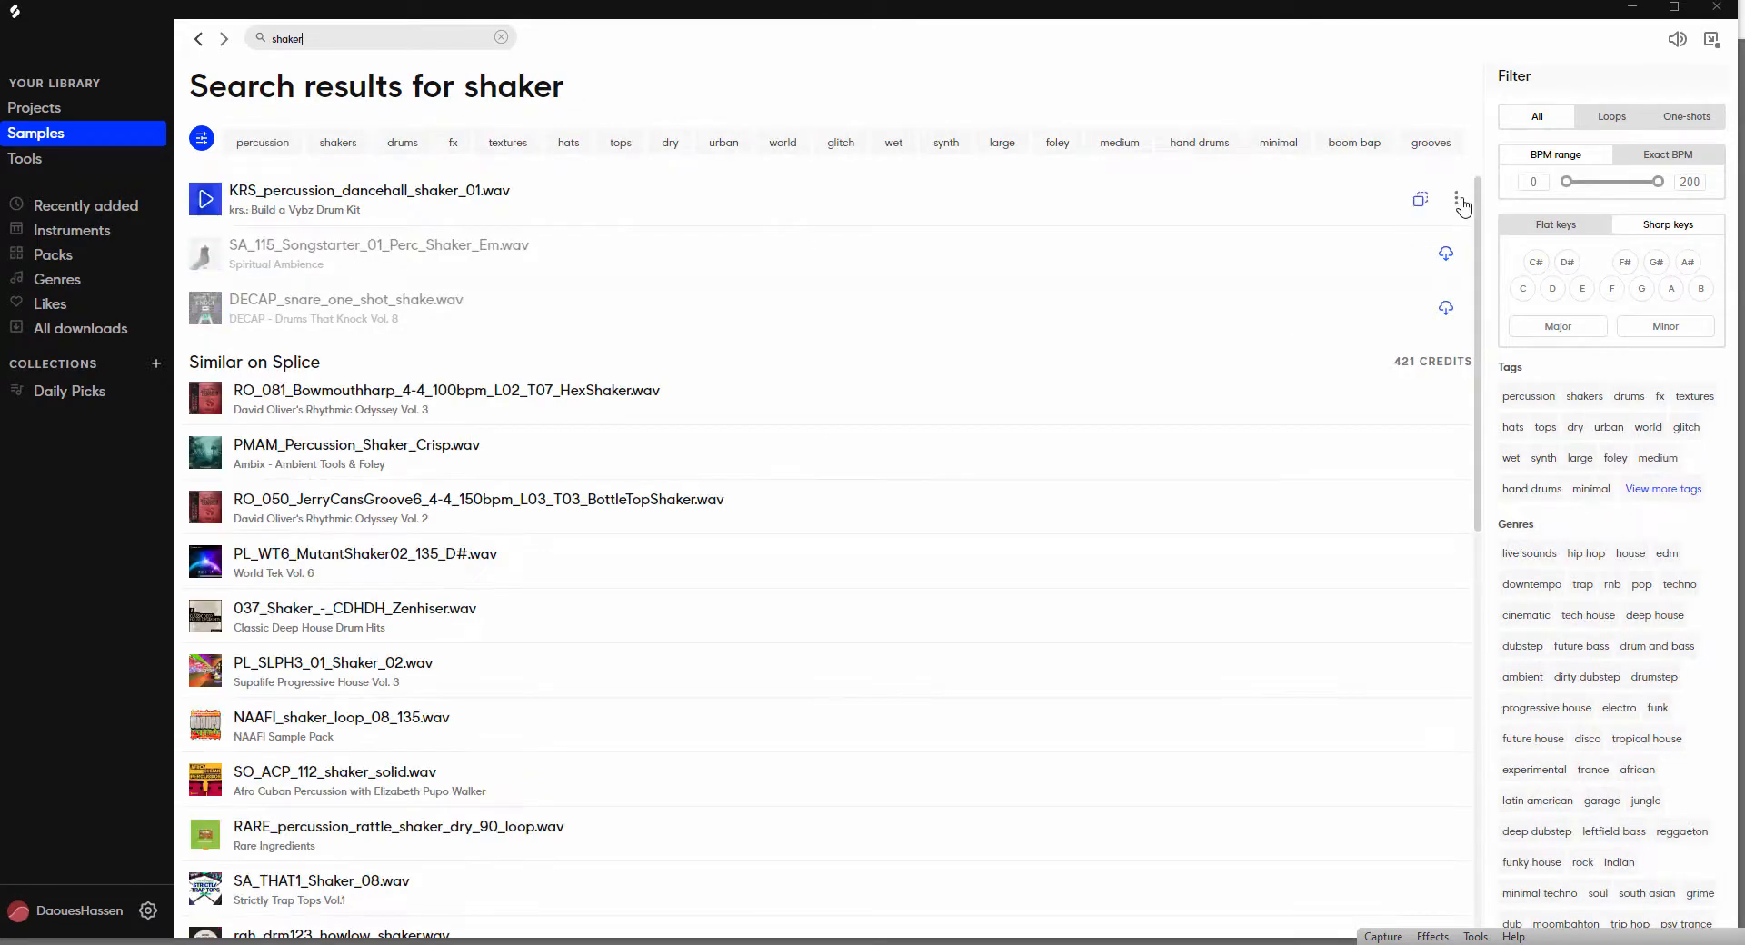
click(1460, 203)
click(1412, 267)
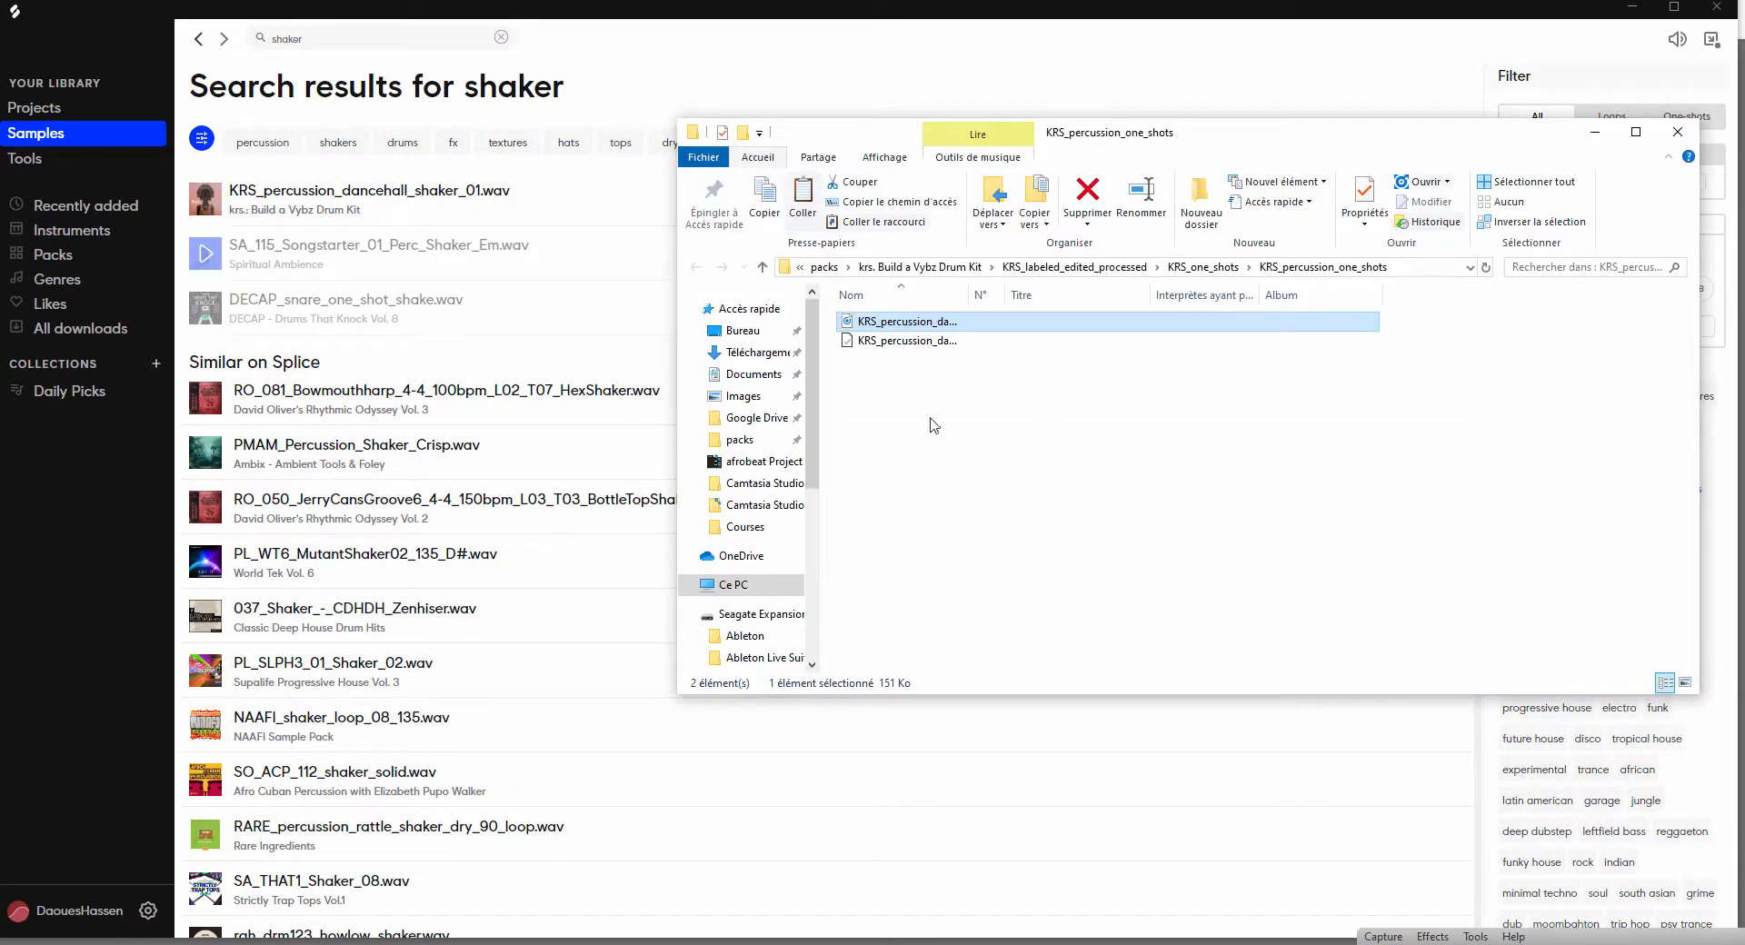
- Switch to Ableton Live and load an empty Drum Rack on the MIDI track holding the Reggaeton 3 clip
drag(895, 322, 873, 932)
key(shift+Tab)
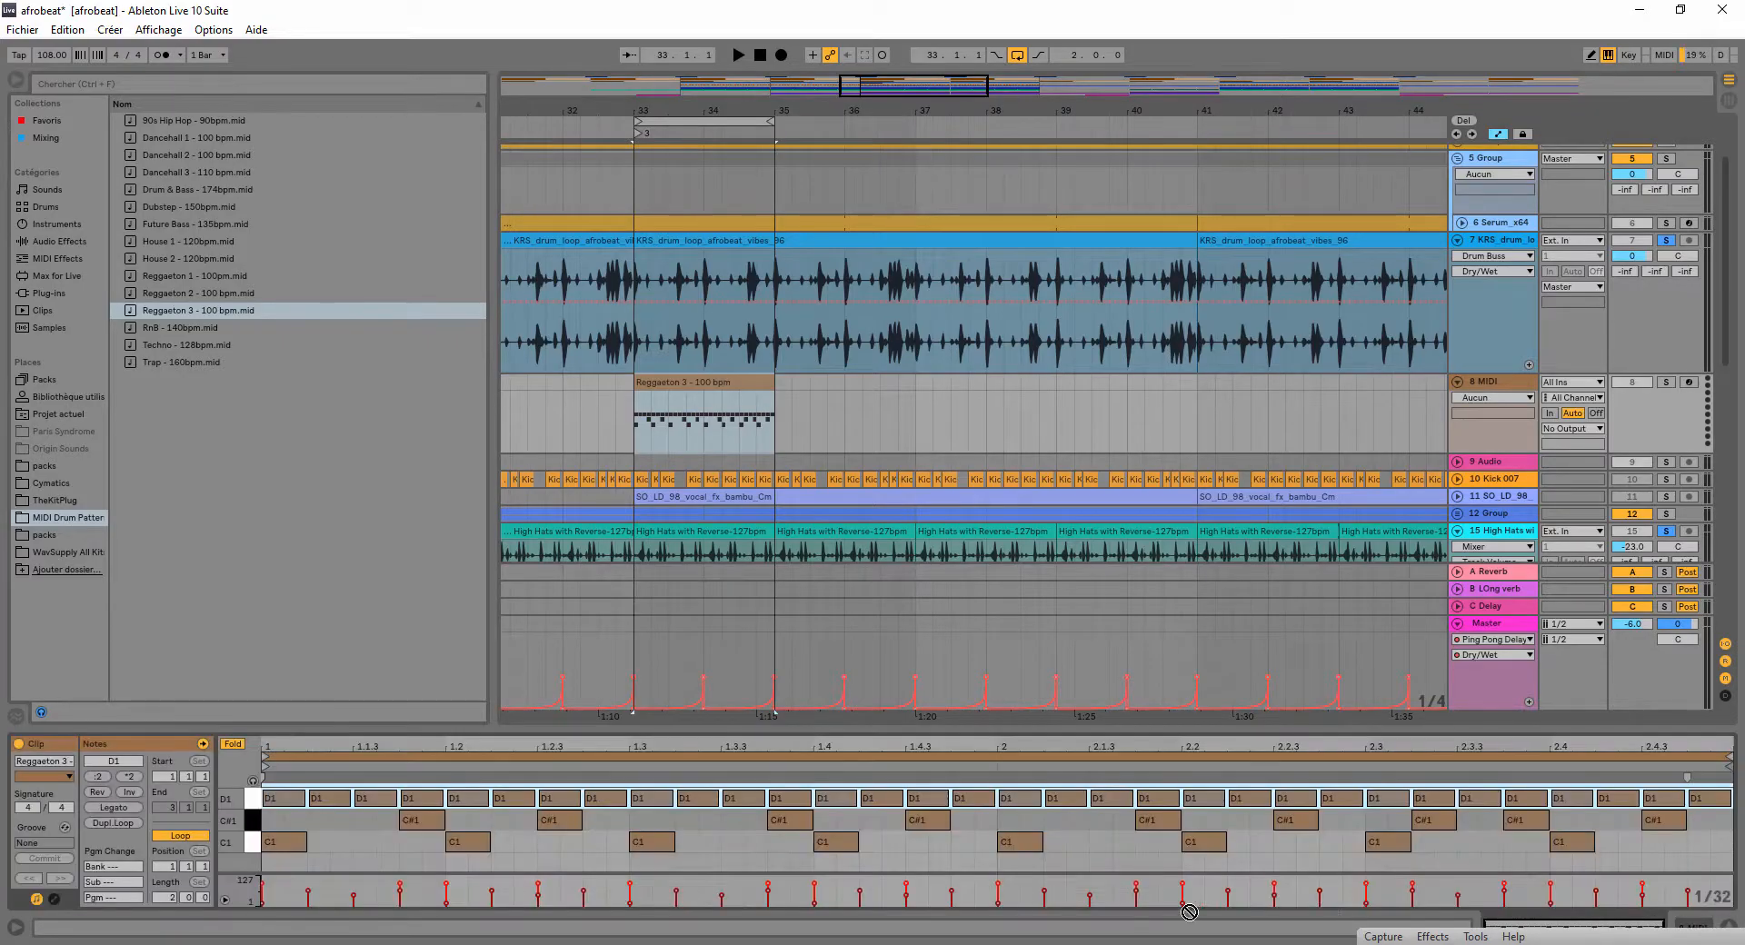
click(33, 226)
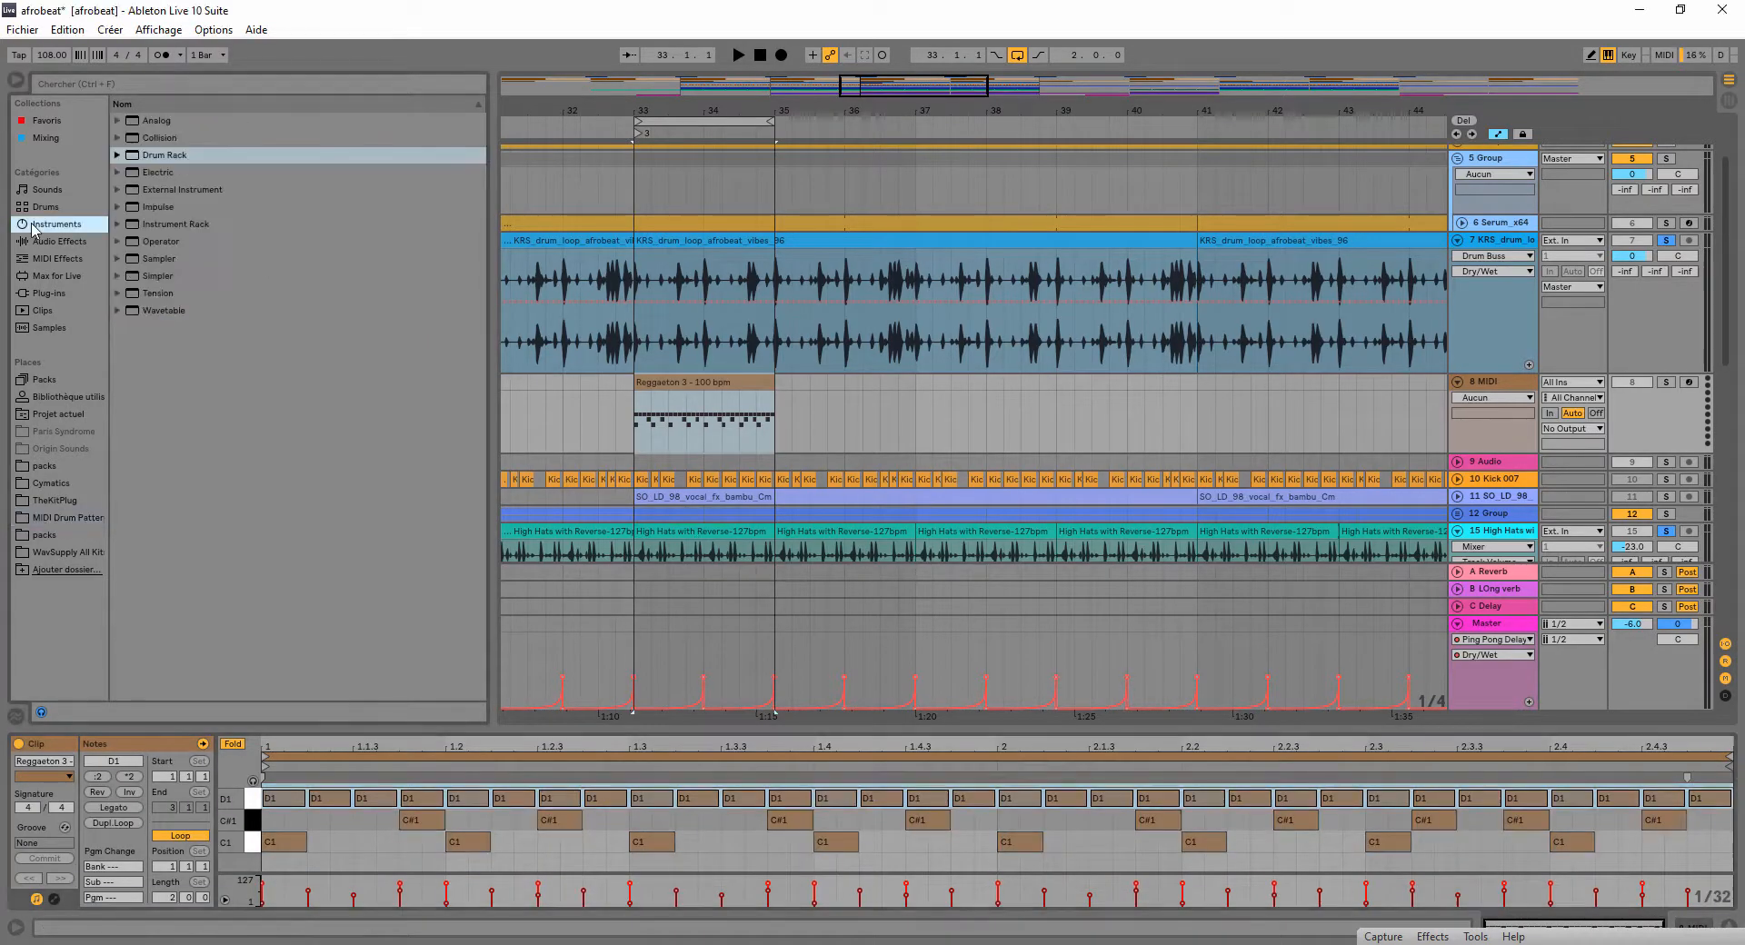
key(shift+Tab)
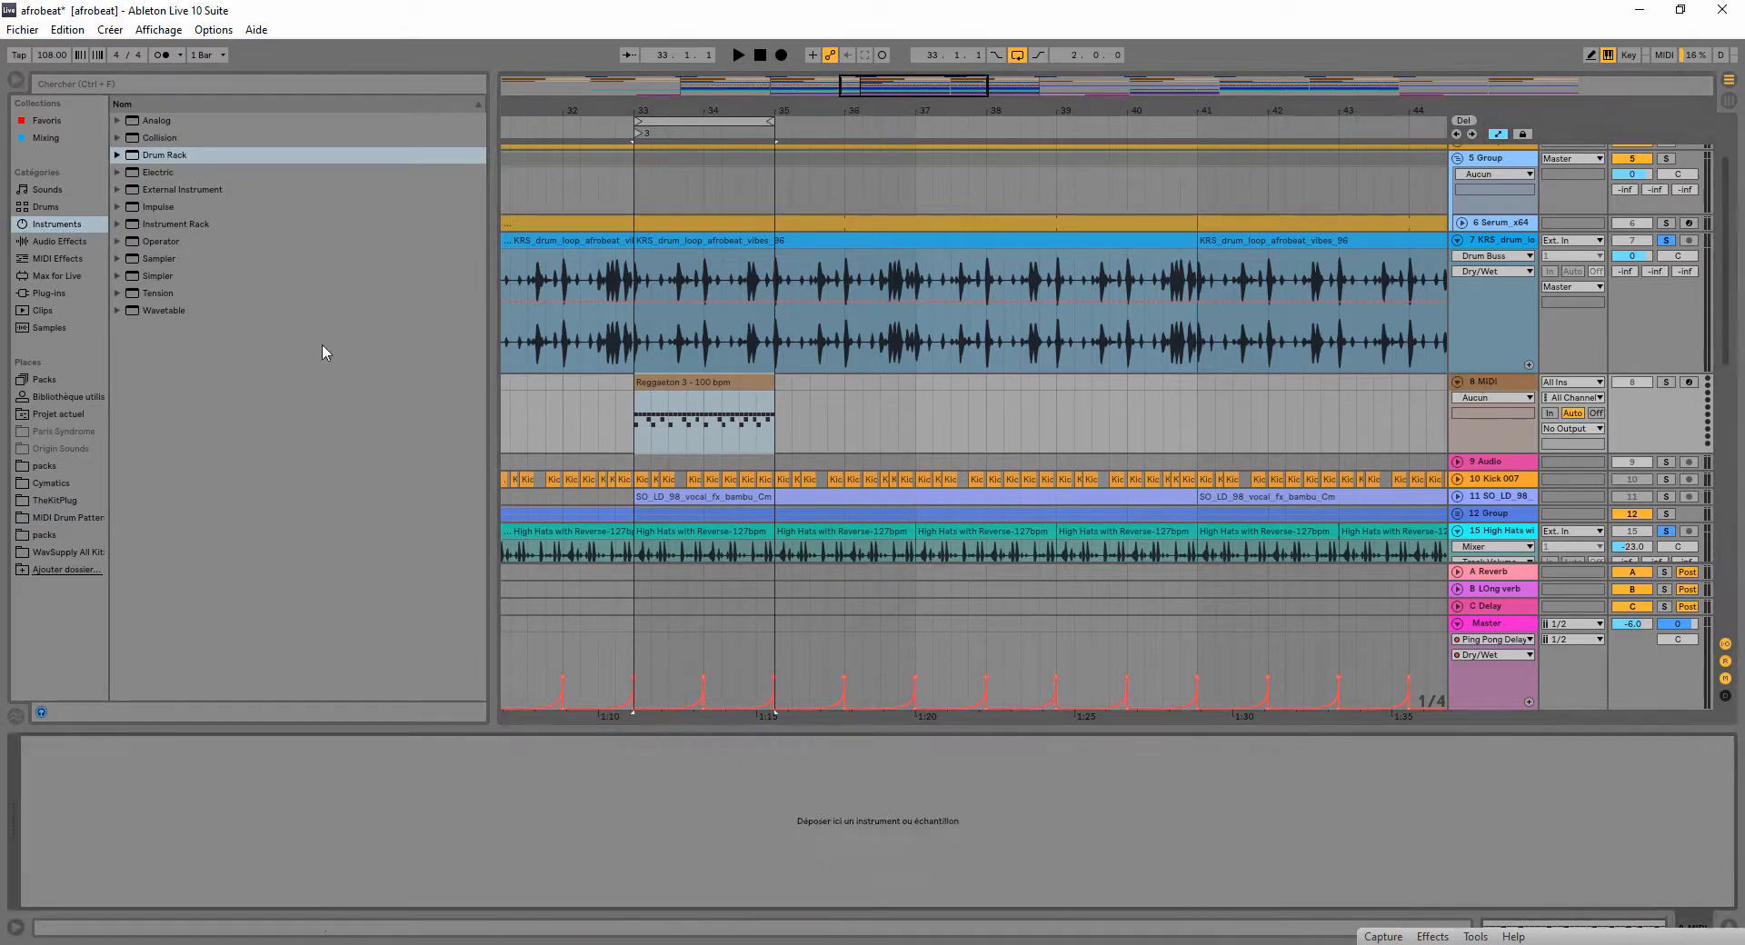
drag(168, 156, 145, 789)
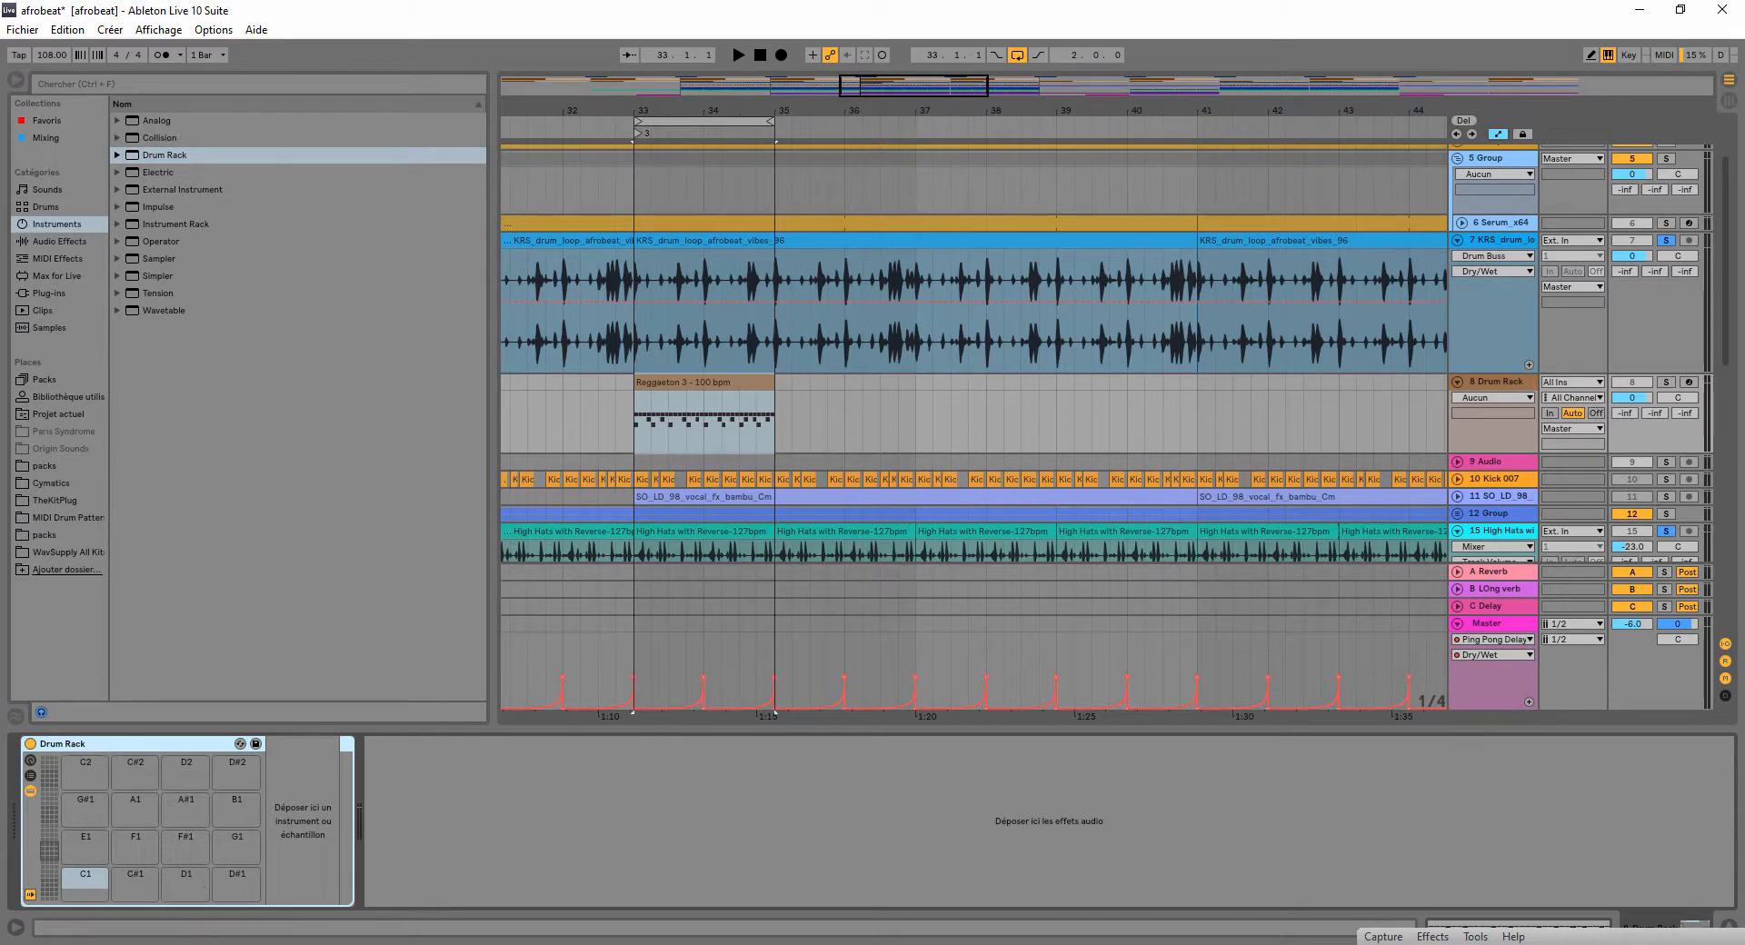
- Bring back the KRS_percussion_one_shots folder and load the dancehall shaker sample onto the Drum Rack's D1 pad
click(512, 944)
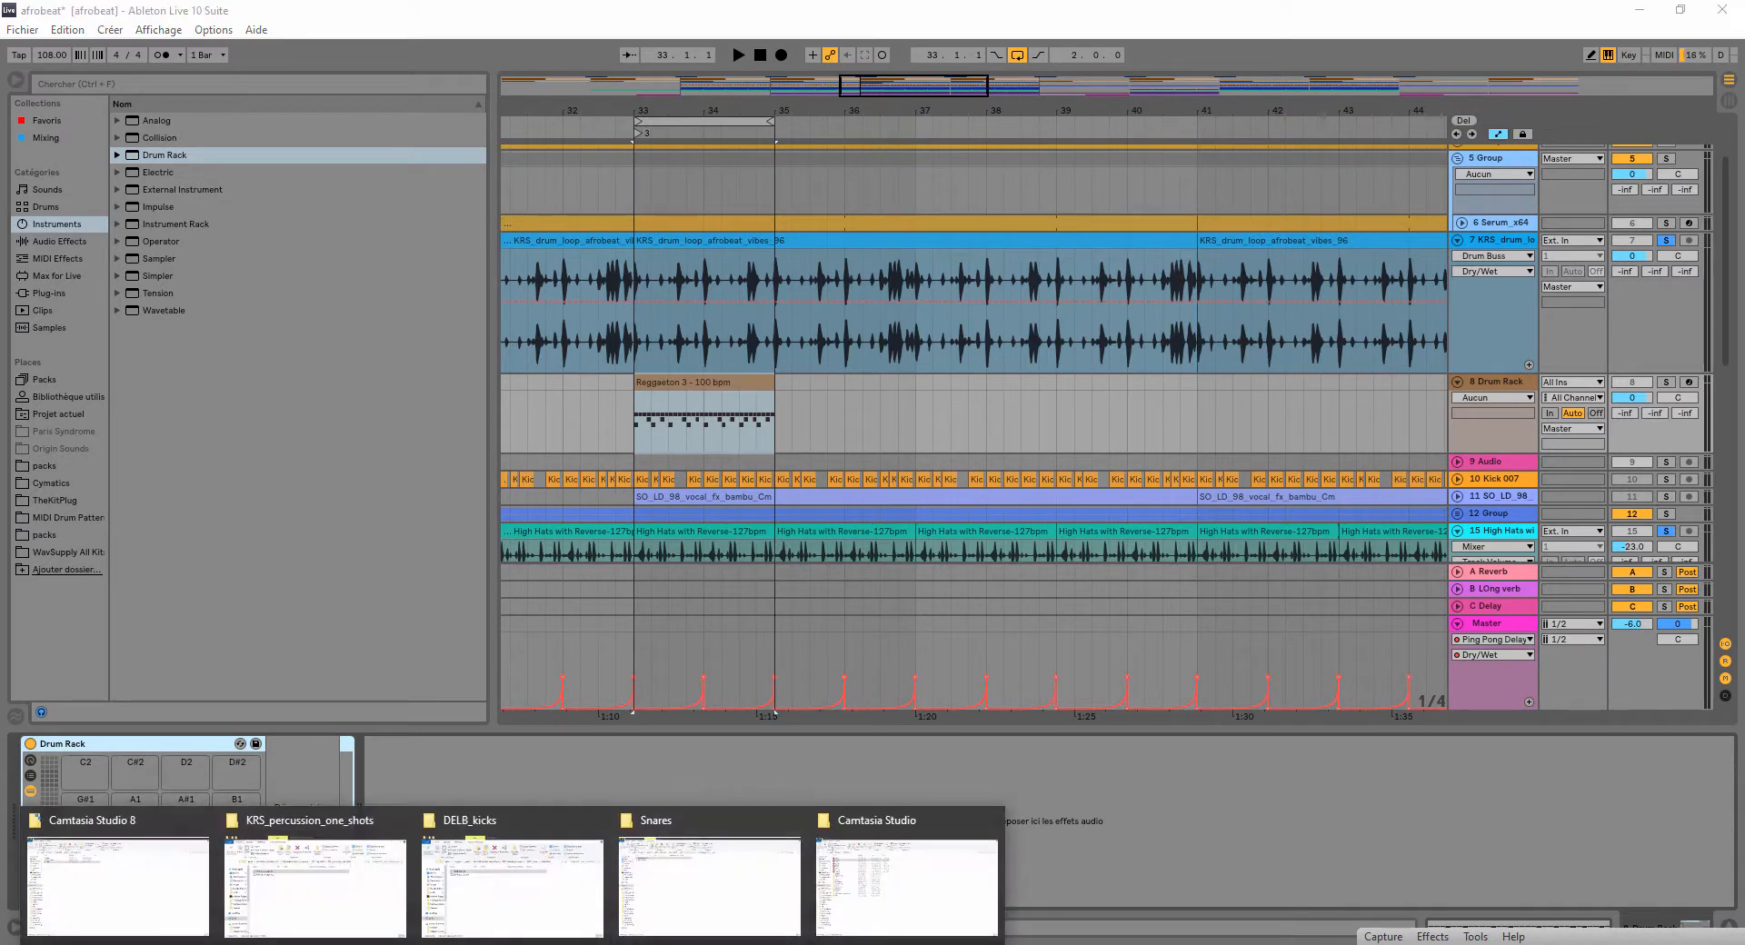
click(370, 929)
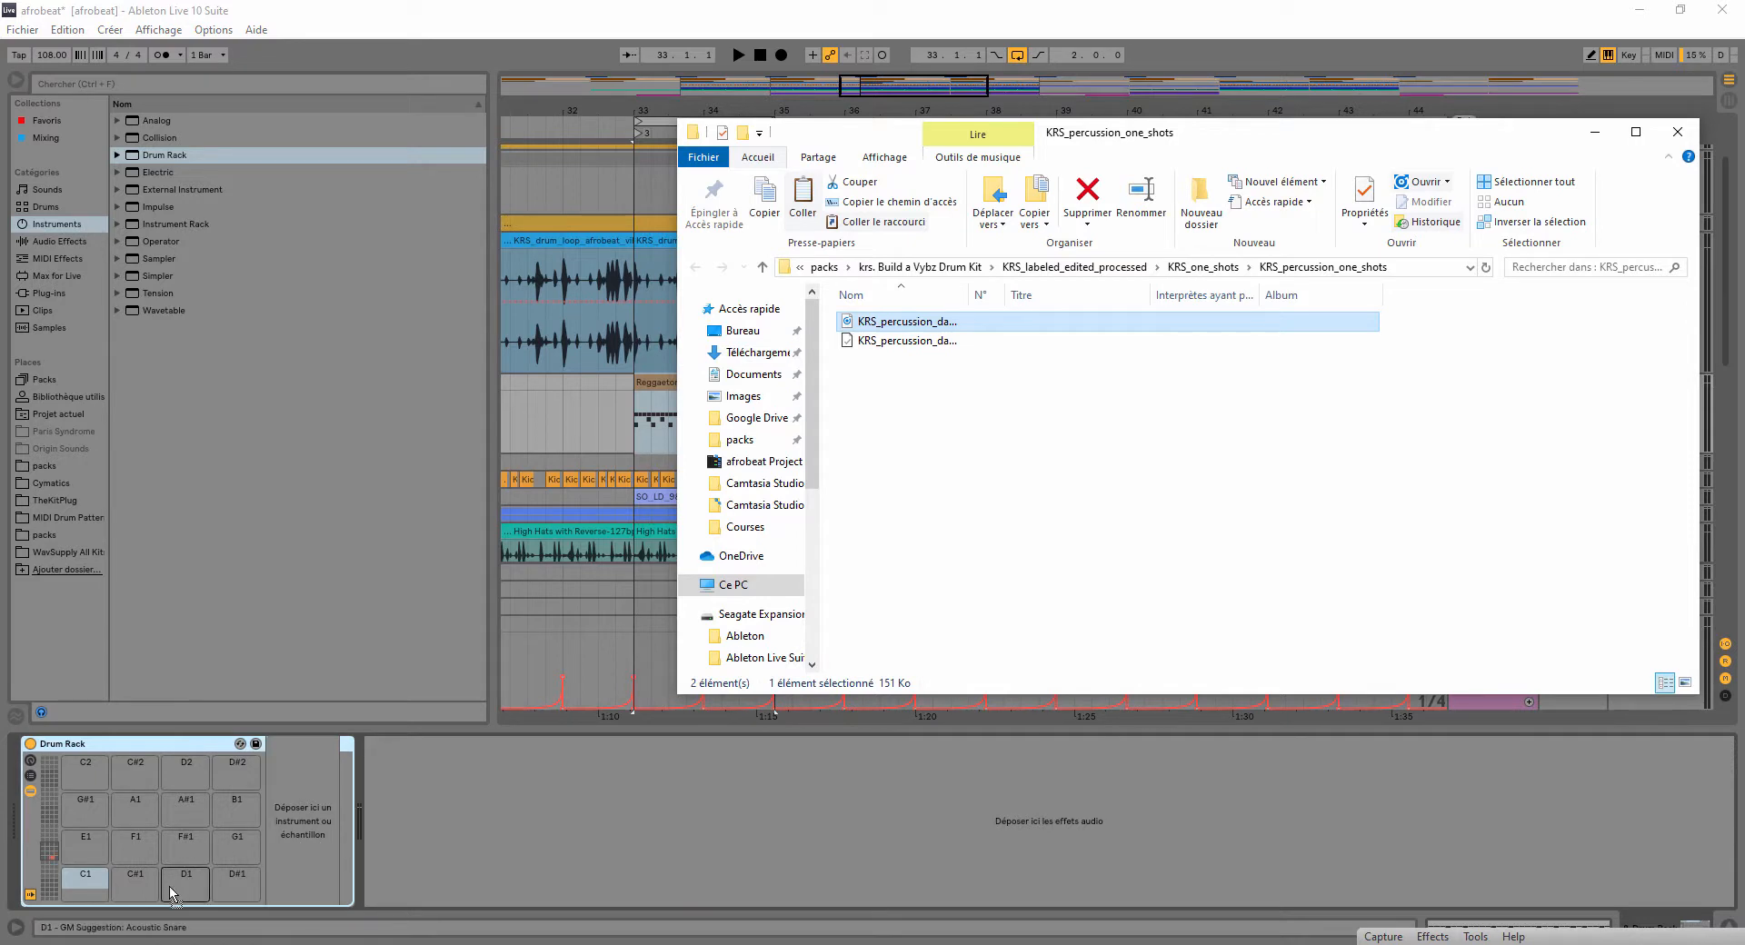
drag(221, 874, 215, 874)
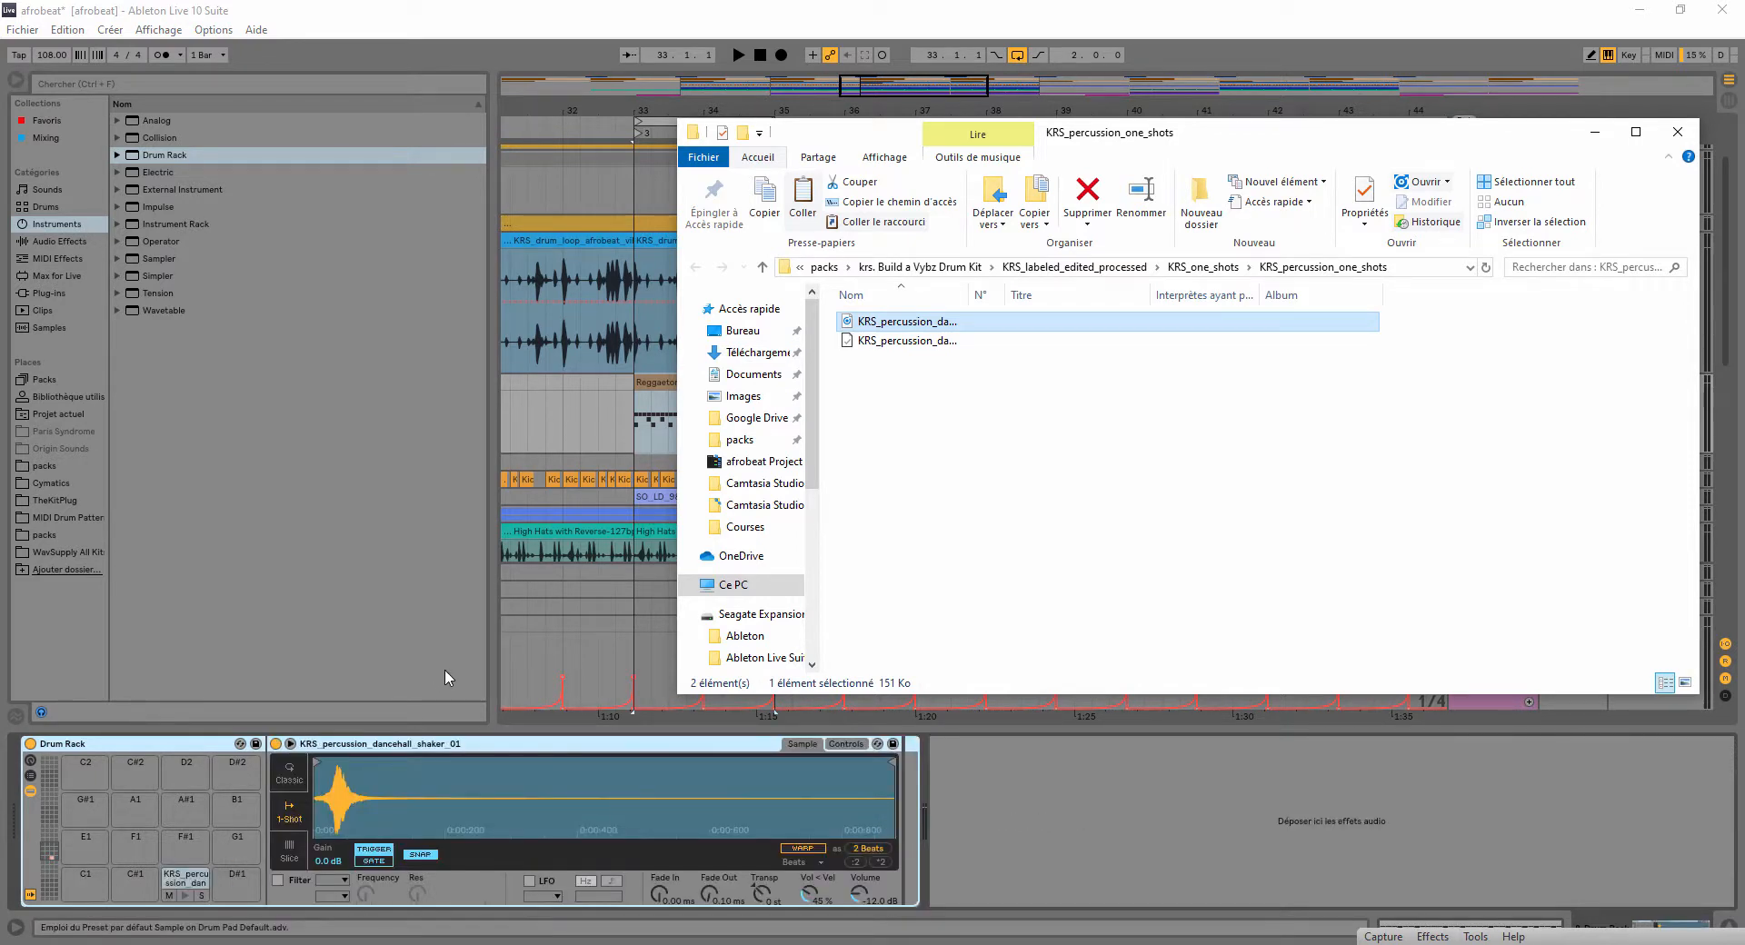
- Play from bar 33 and solo the Drum Rack track to hear the shaker pattern
click(642, 135)
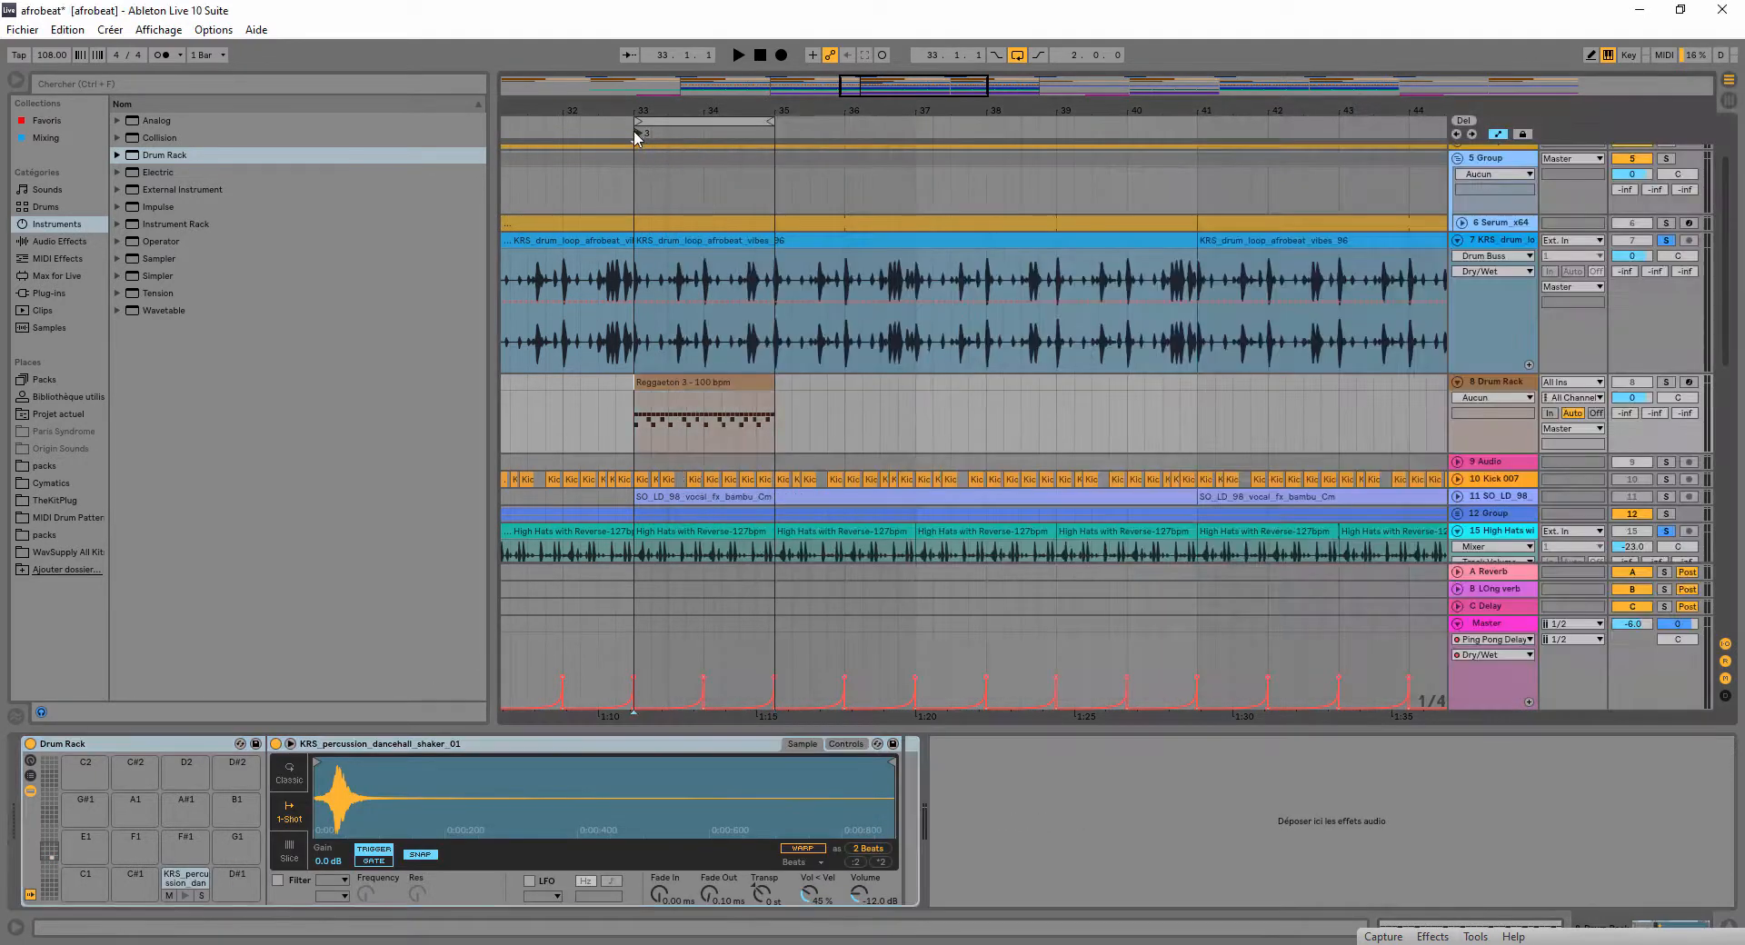
key(space)
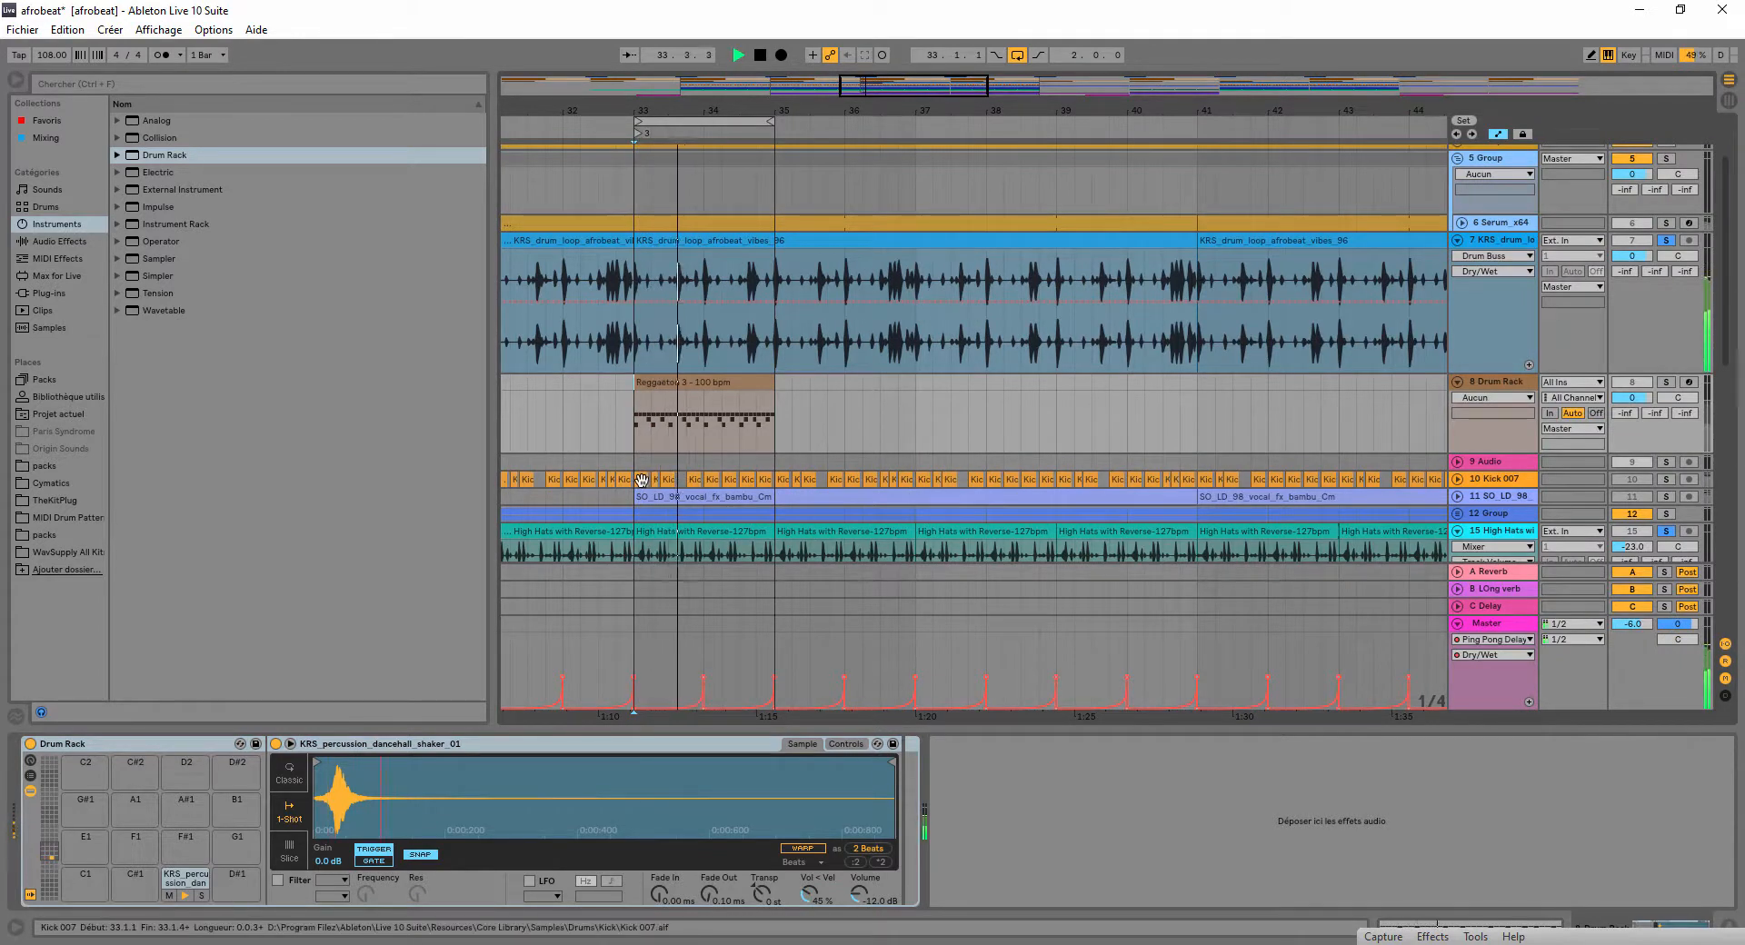
key(space)
click(1666, 383)
key(space)
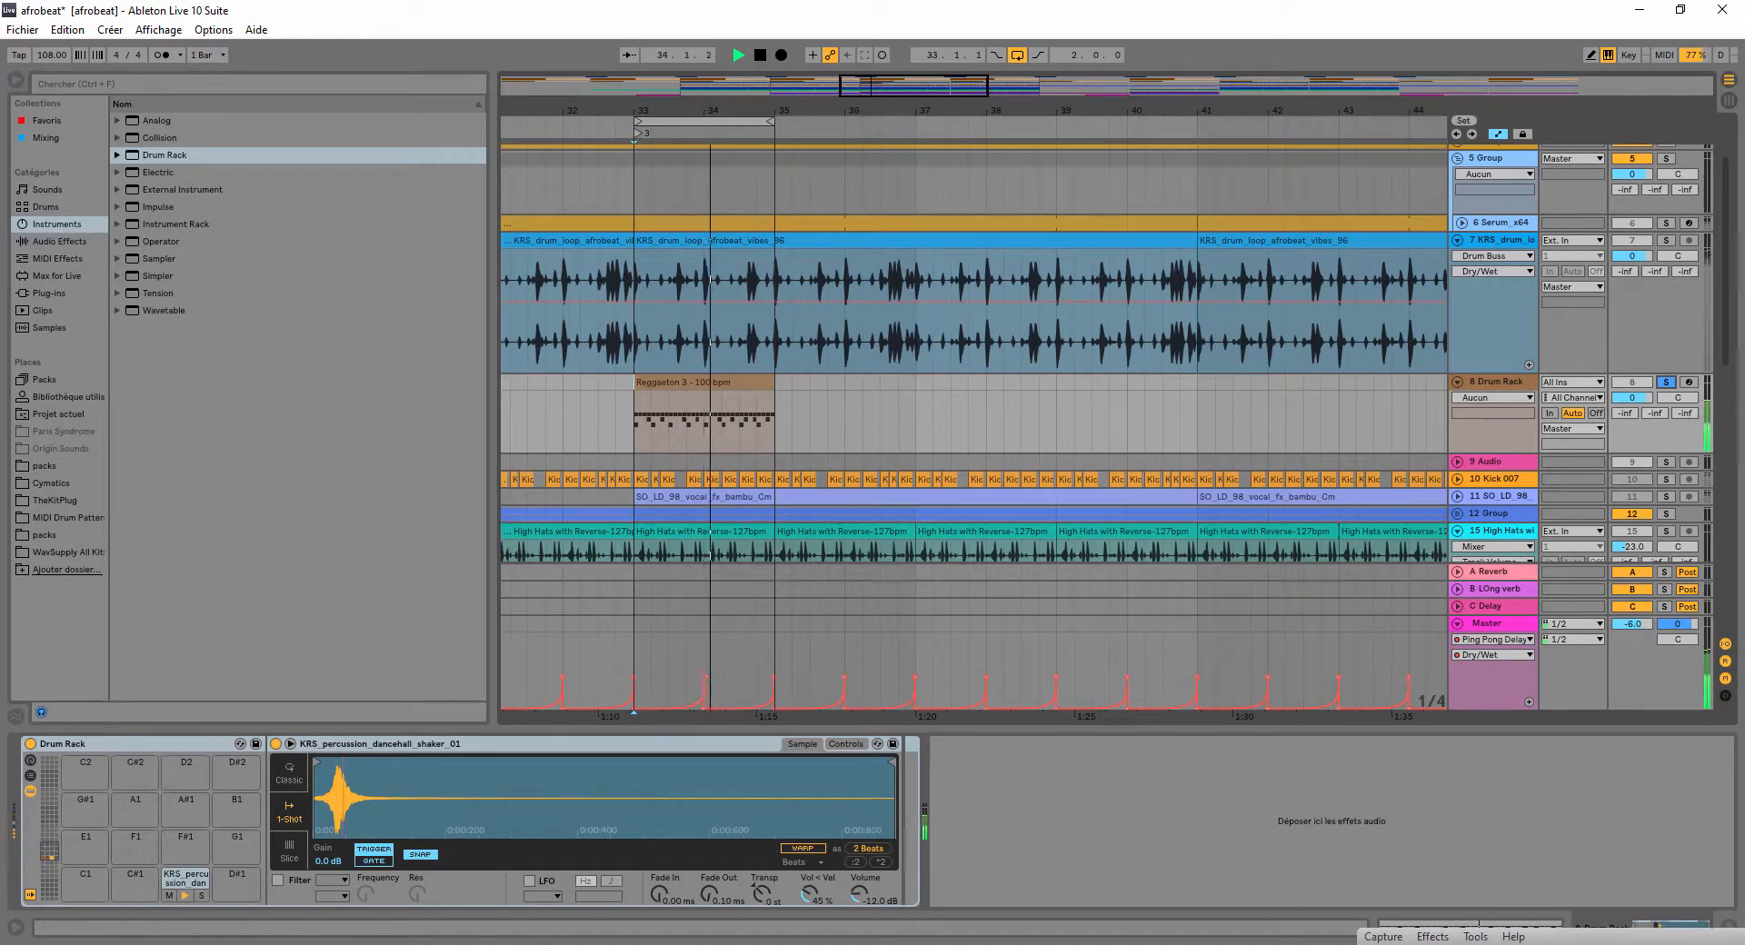
- Search Splice for "rimshot" and load 420_V3_rimshot_supa_haze_thin.wav from its folder onto the Drum Rack's C#1 pad
key(alt+Tab)
click(413, 42)
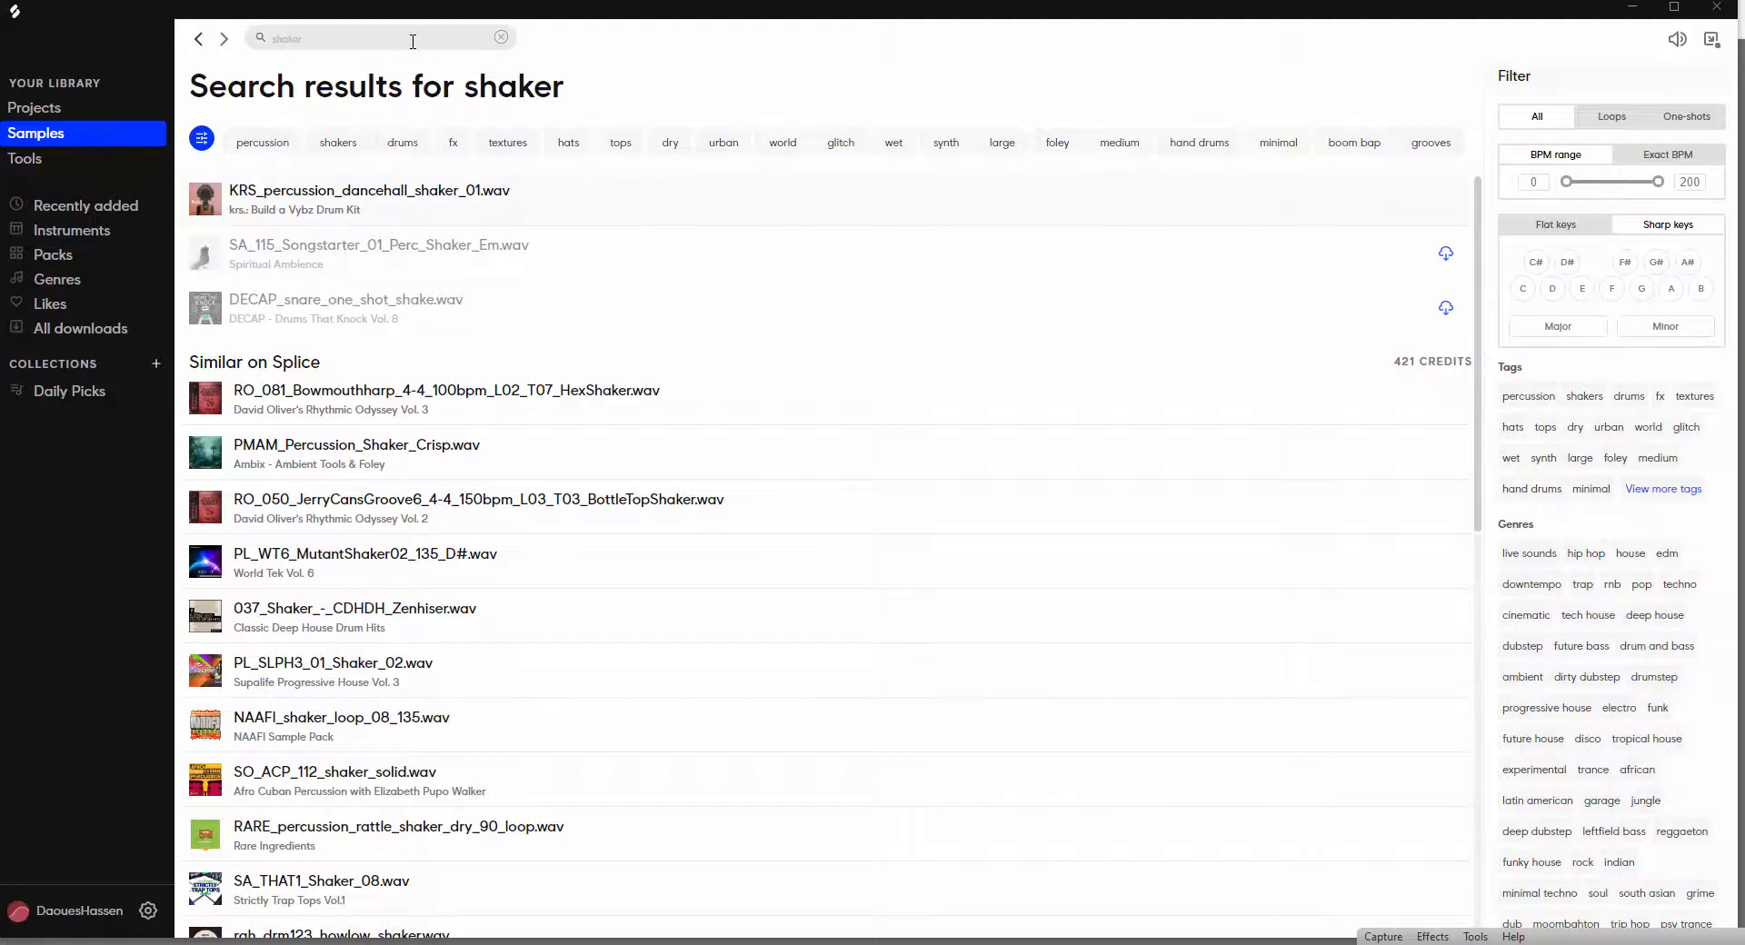
text(s)
key(BackSpace)
text(rimshot)
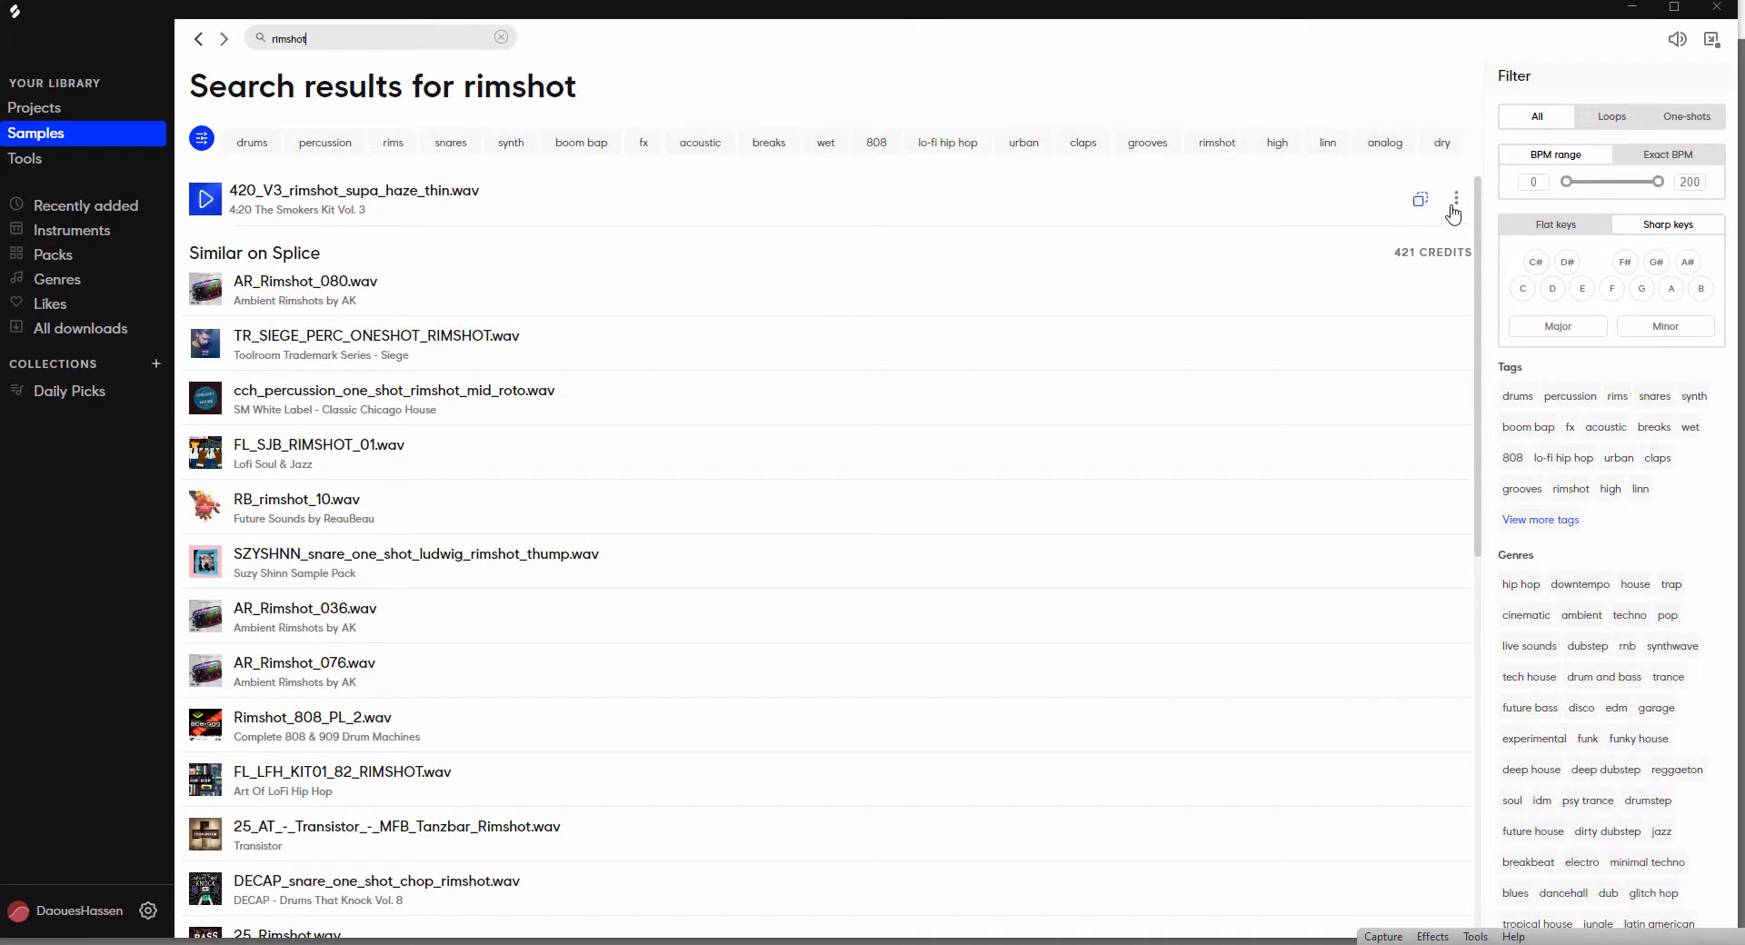
click(1455, 200)
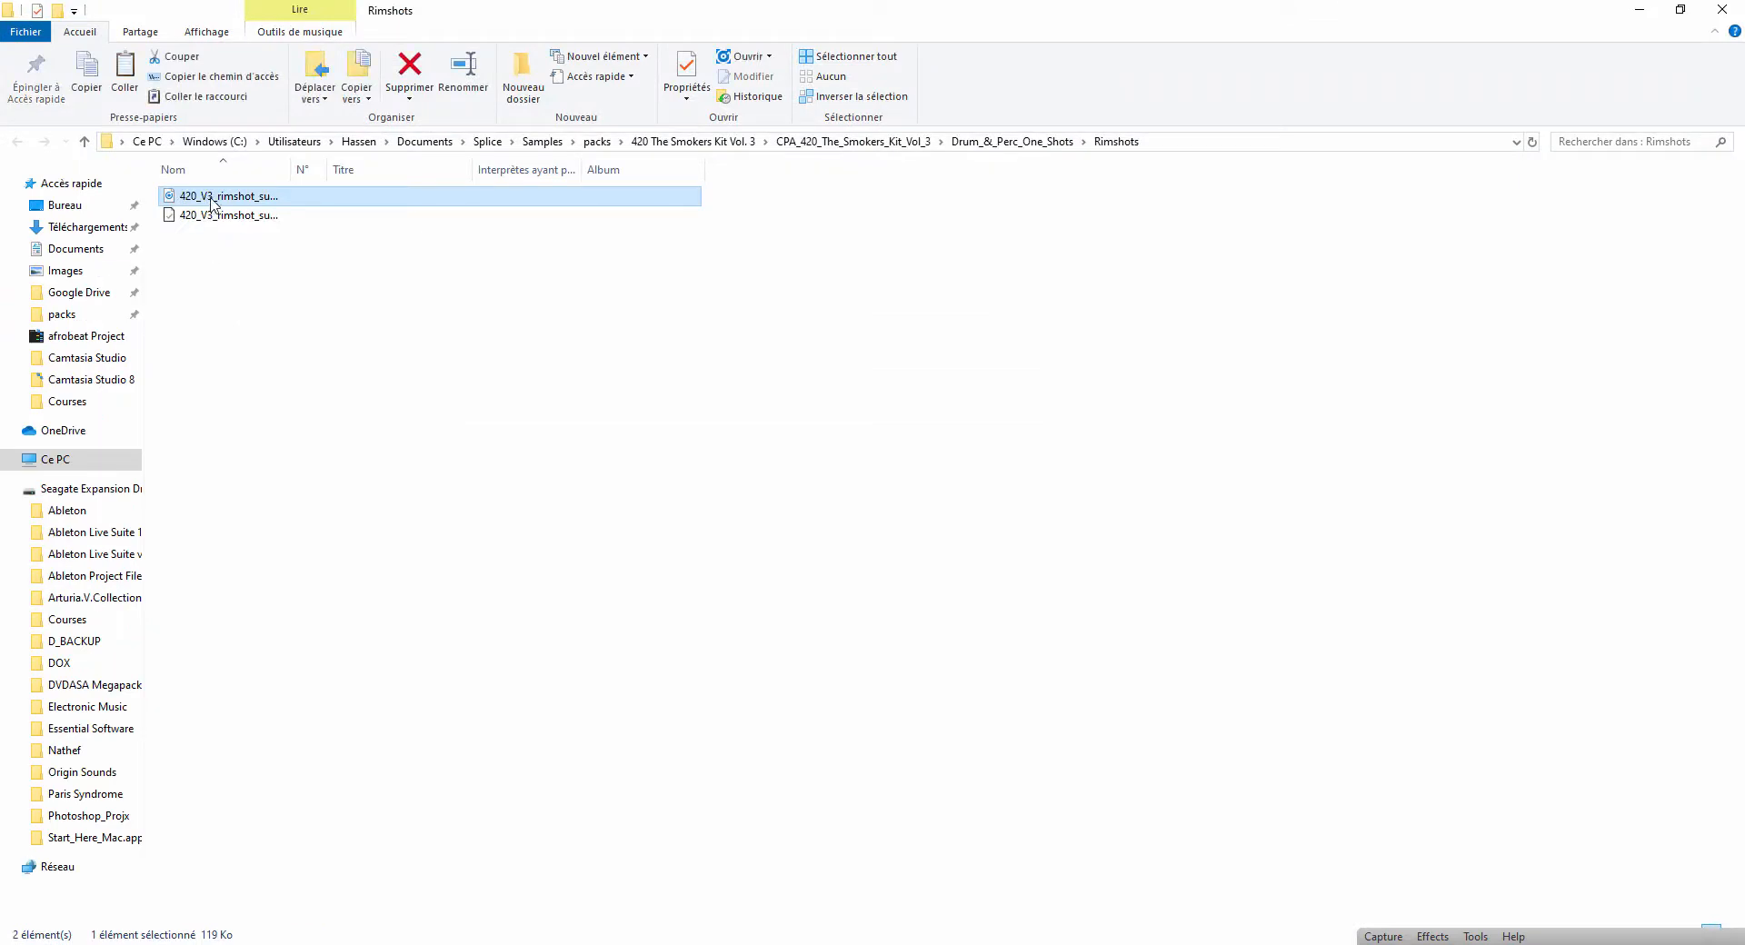
drag(212, 201, 134, 875)
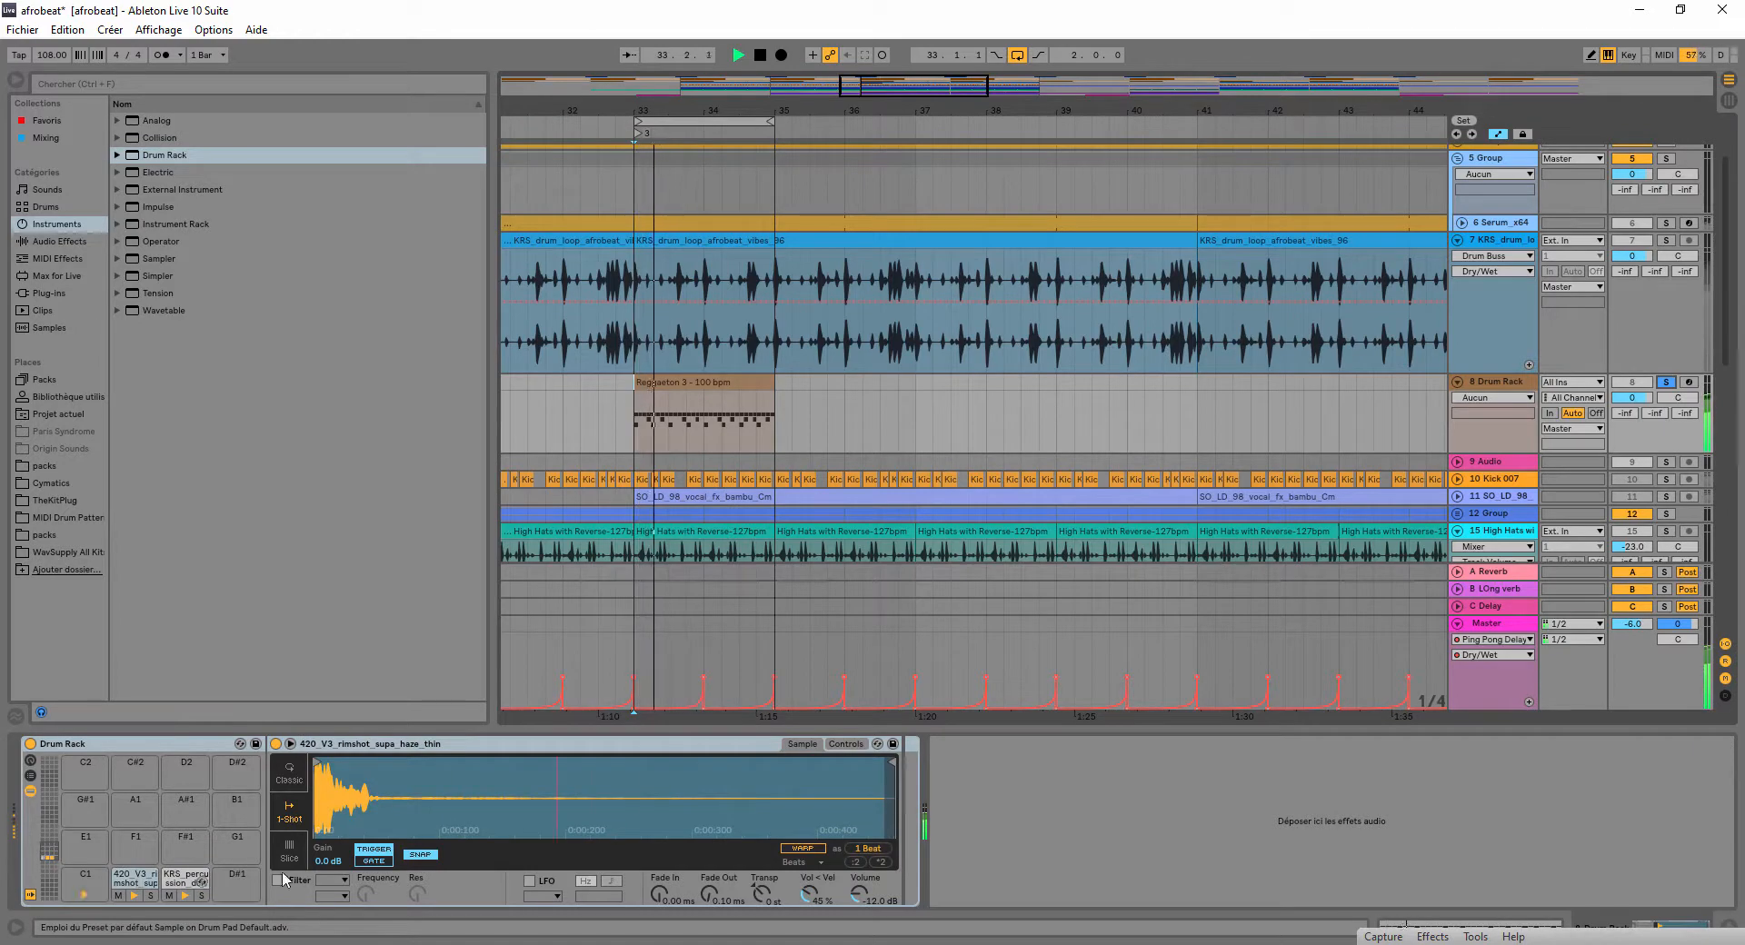
- Search Splice for "kick" and load DELB_kick_15 from its folder onto the Drum Rack's C1 pad
click(929, 942)
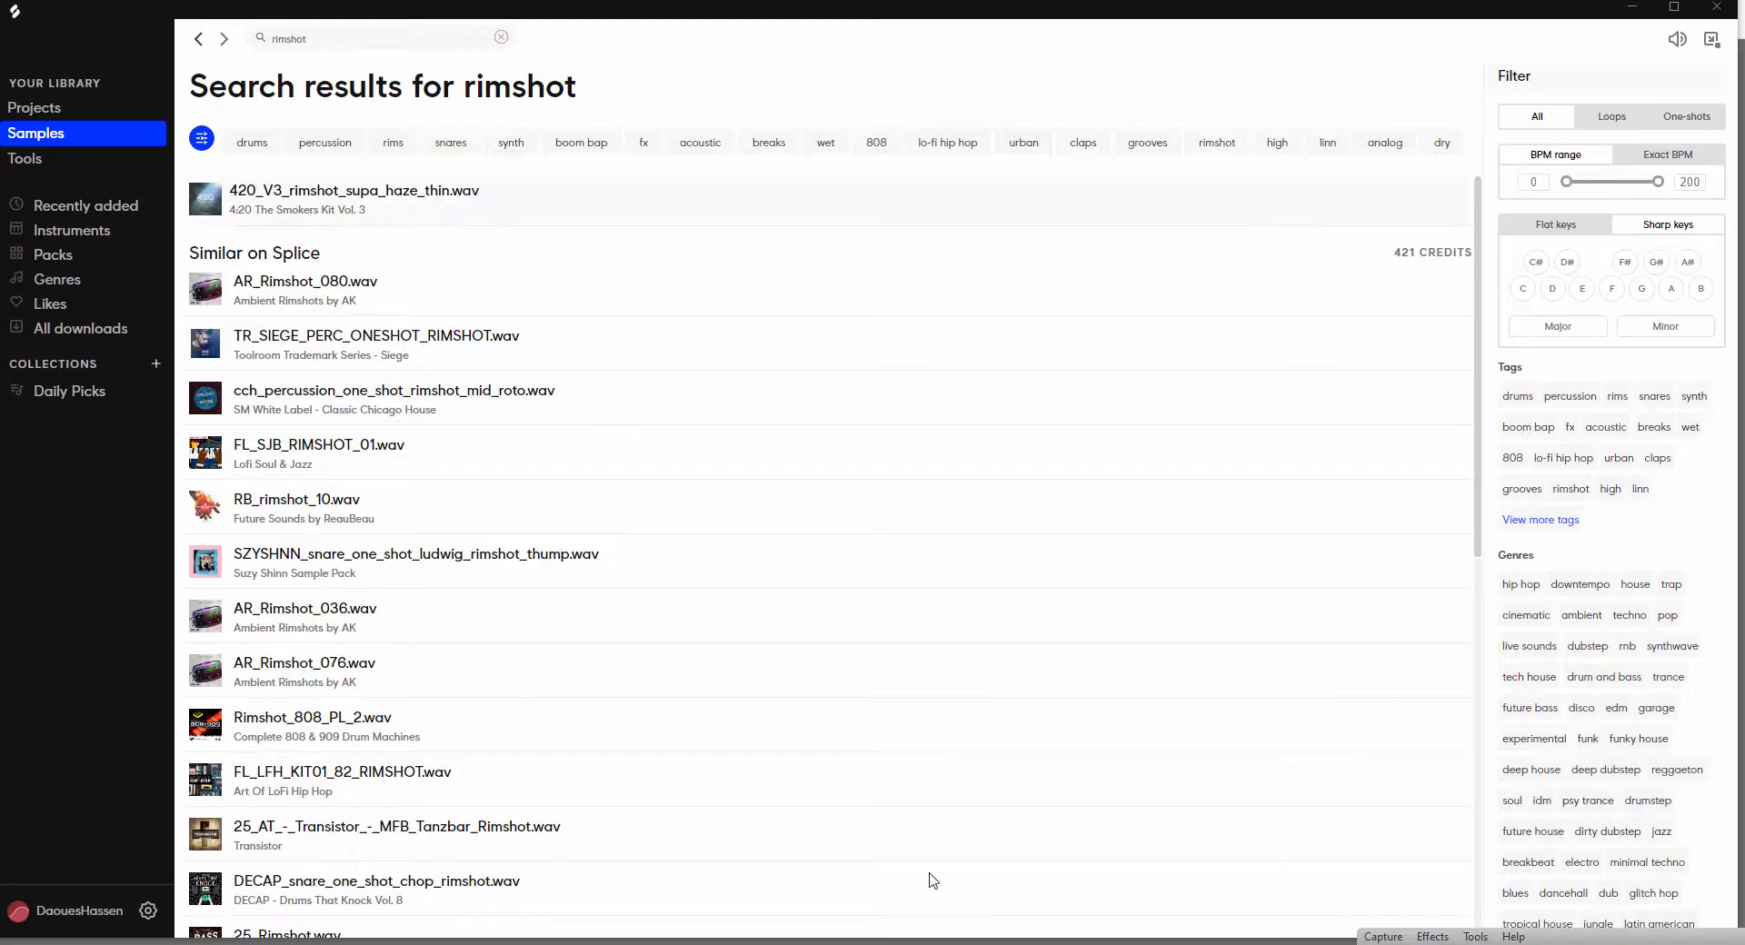
click(321, 46)
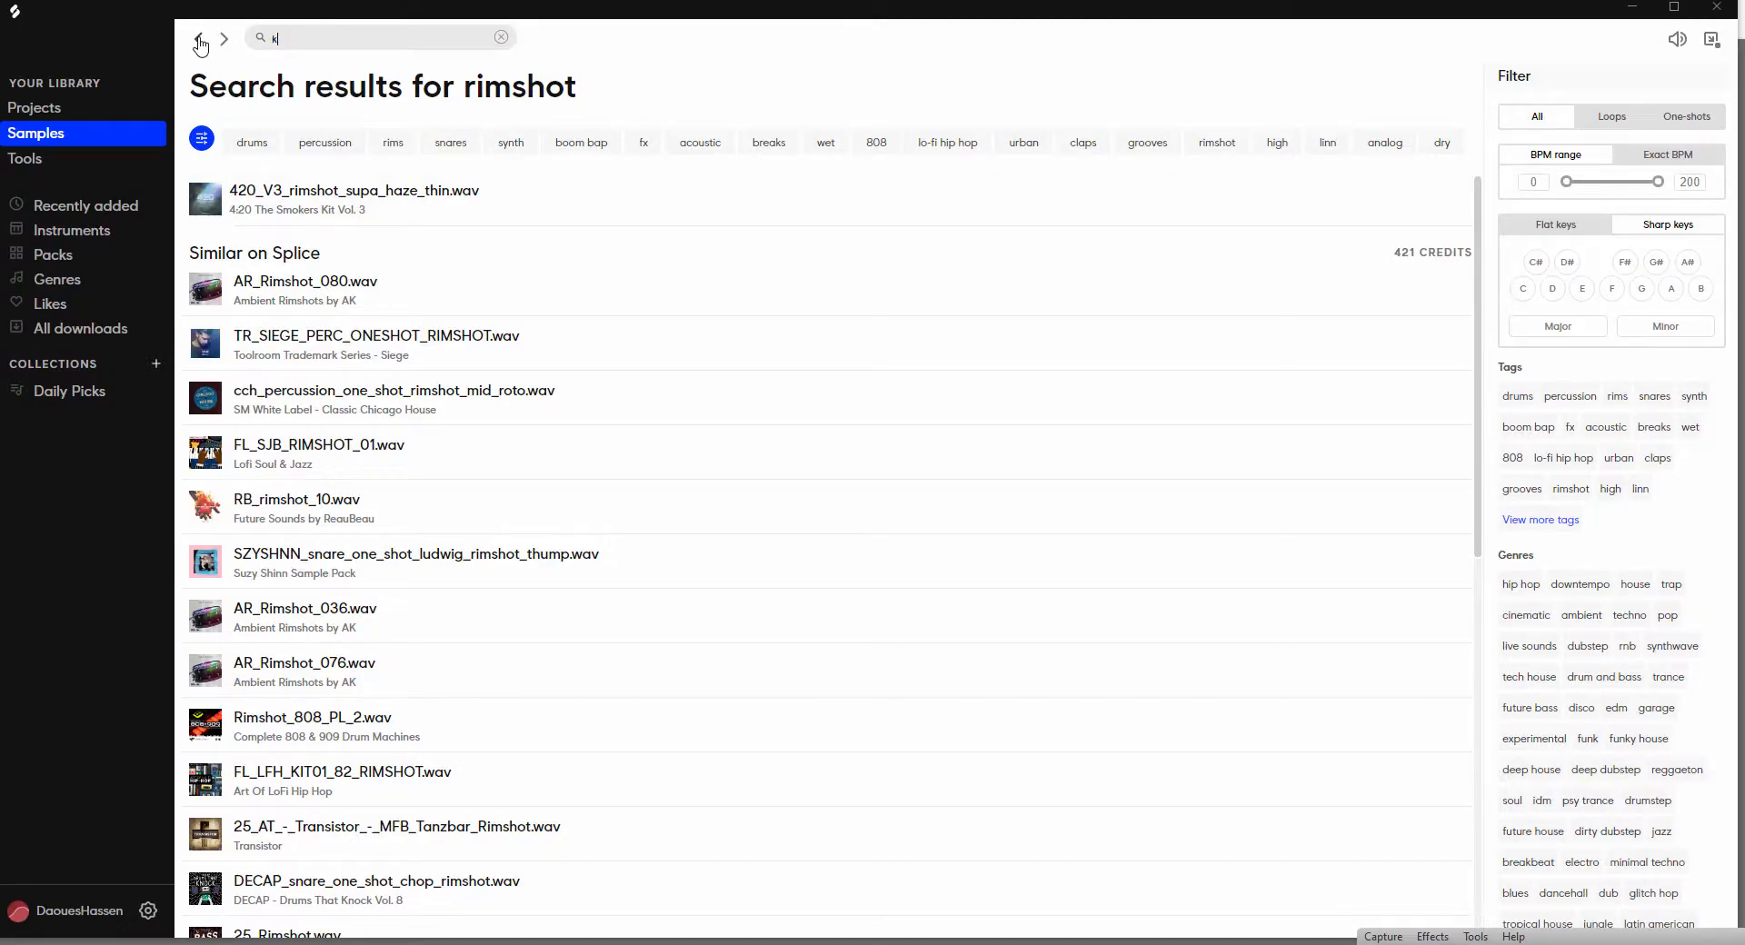
key(Return)
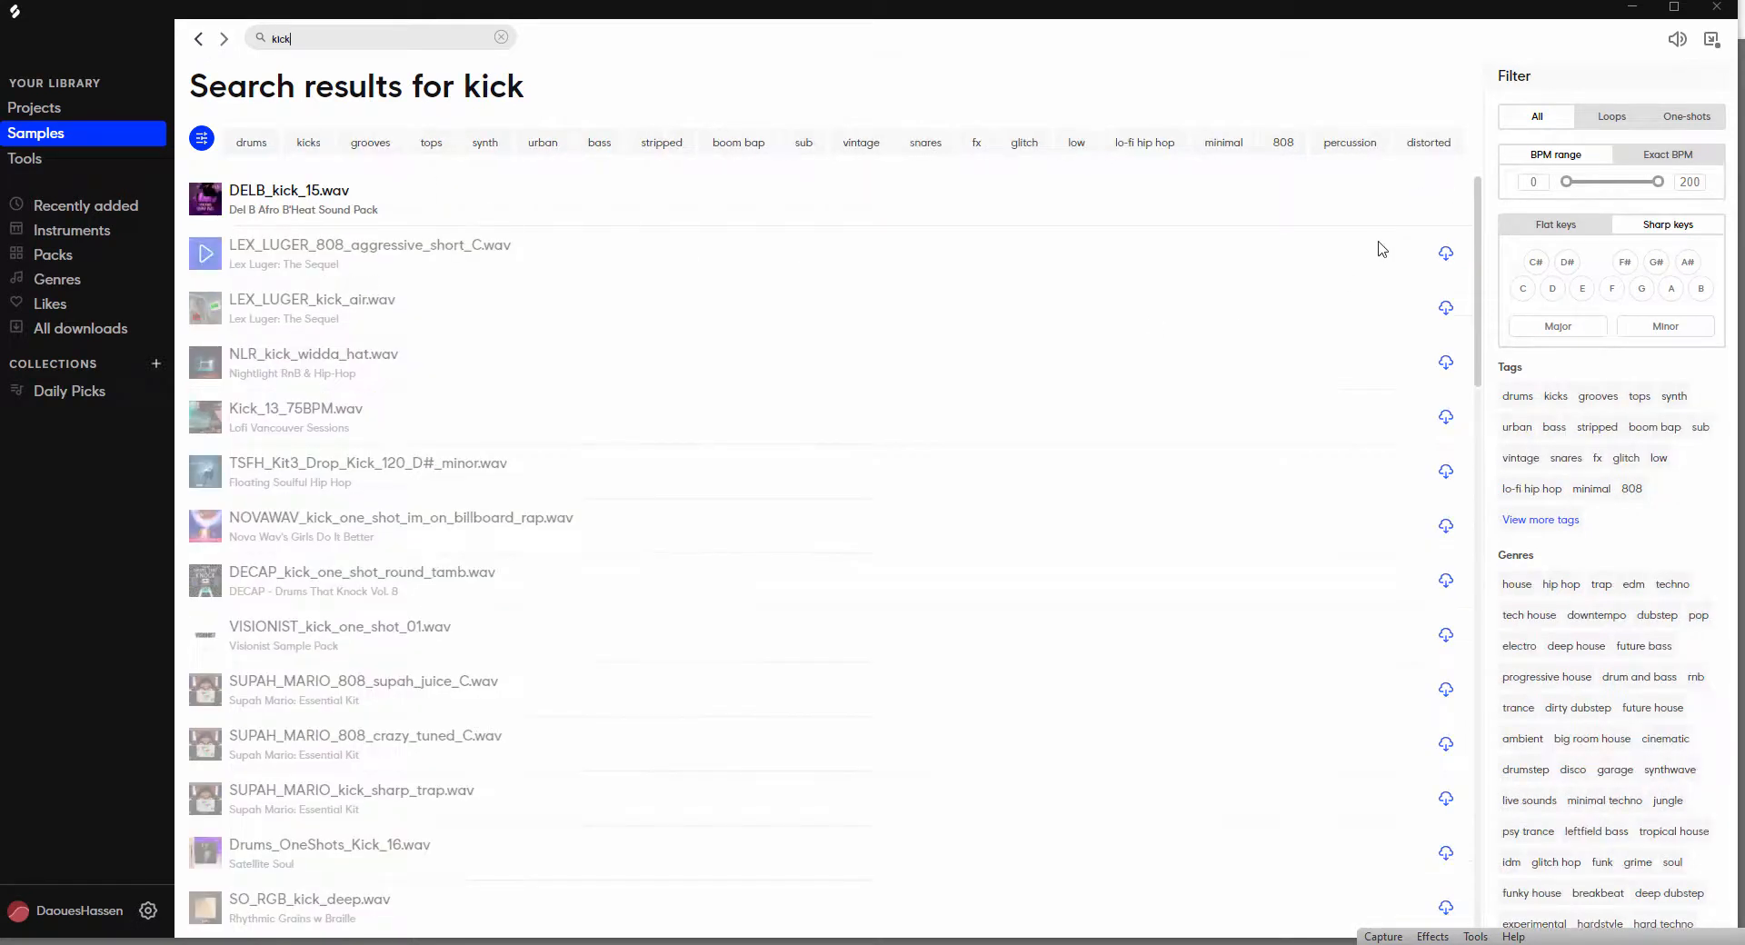
click(1457, 200)
click(1408, 276)
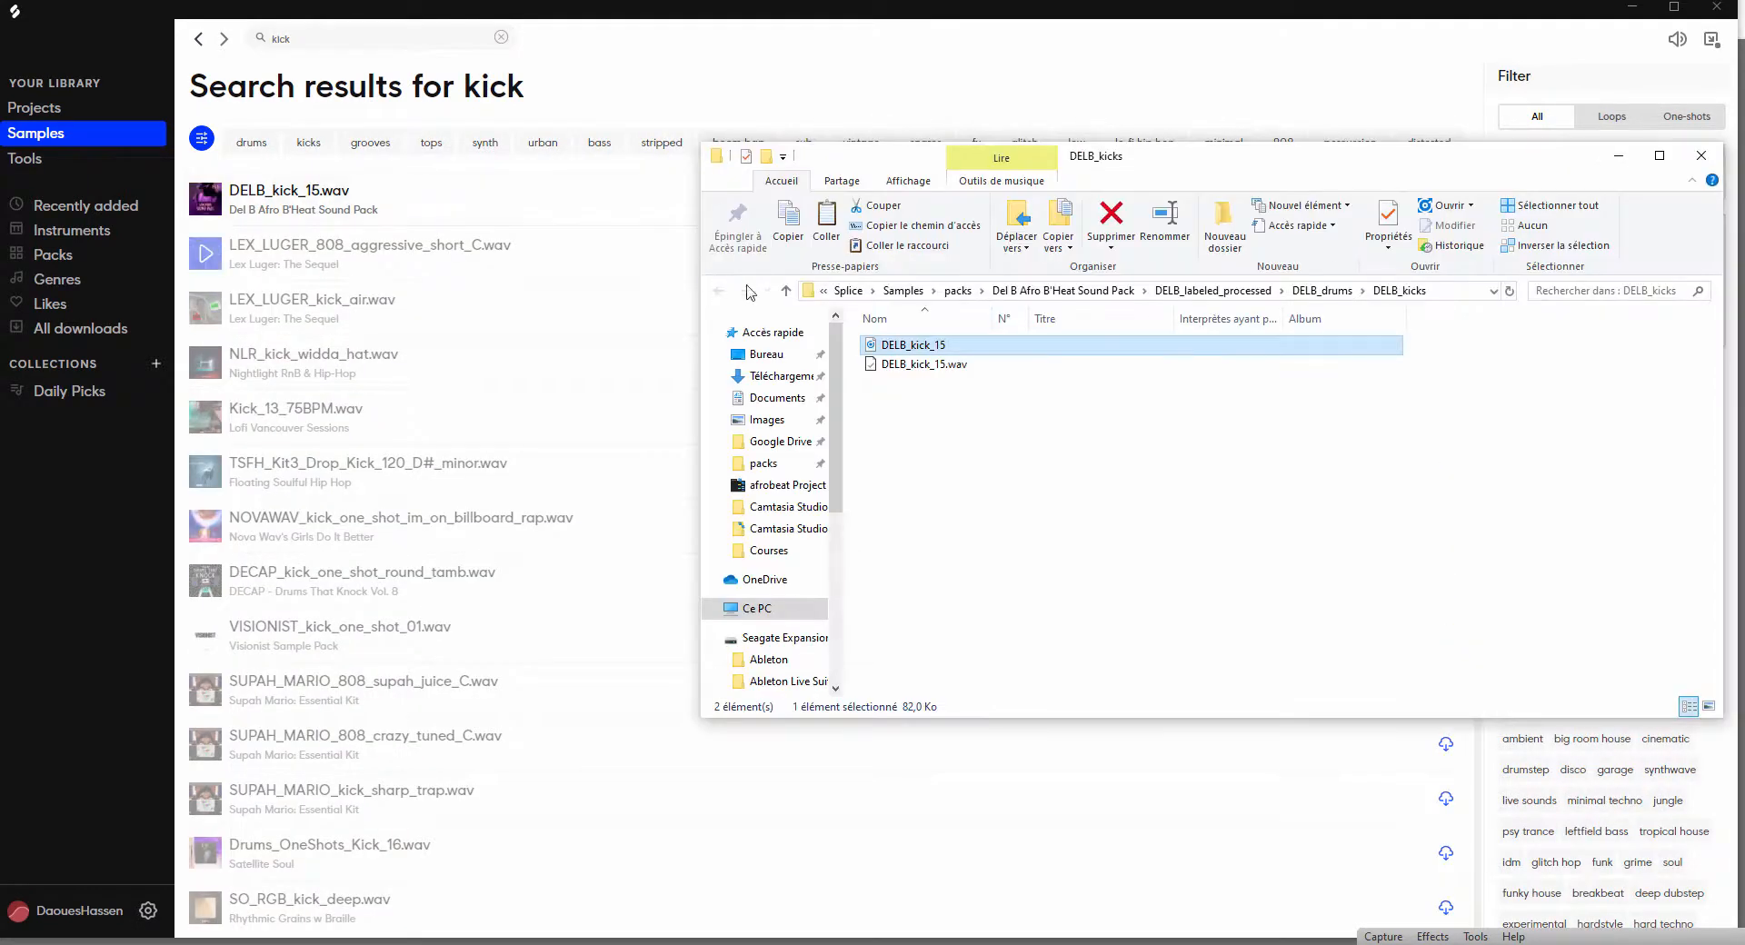
drag(913, 345, 82, 887)
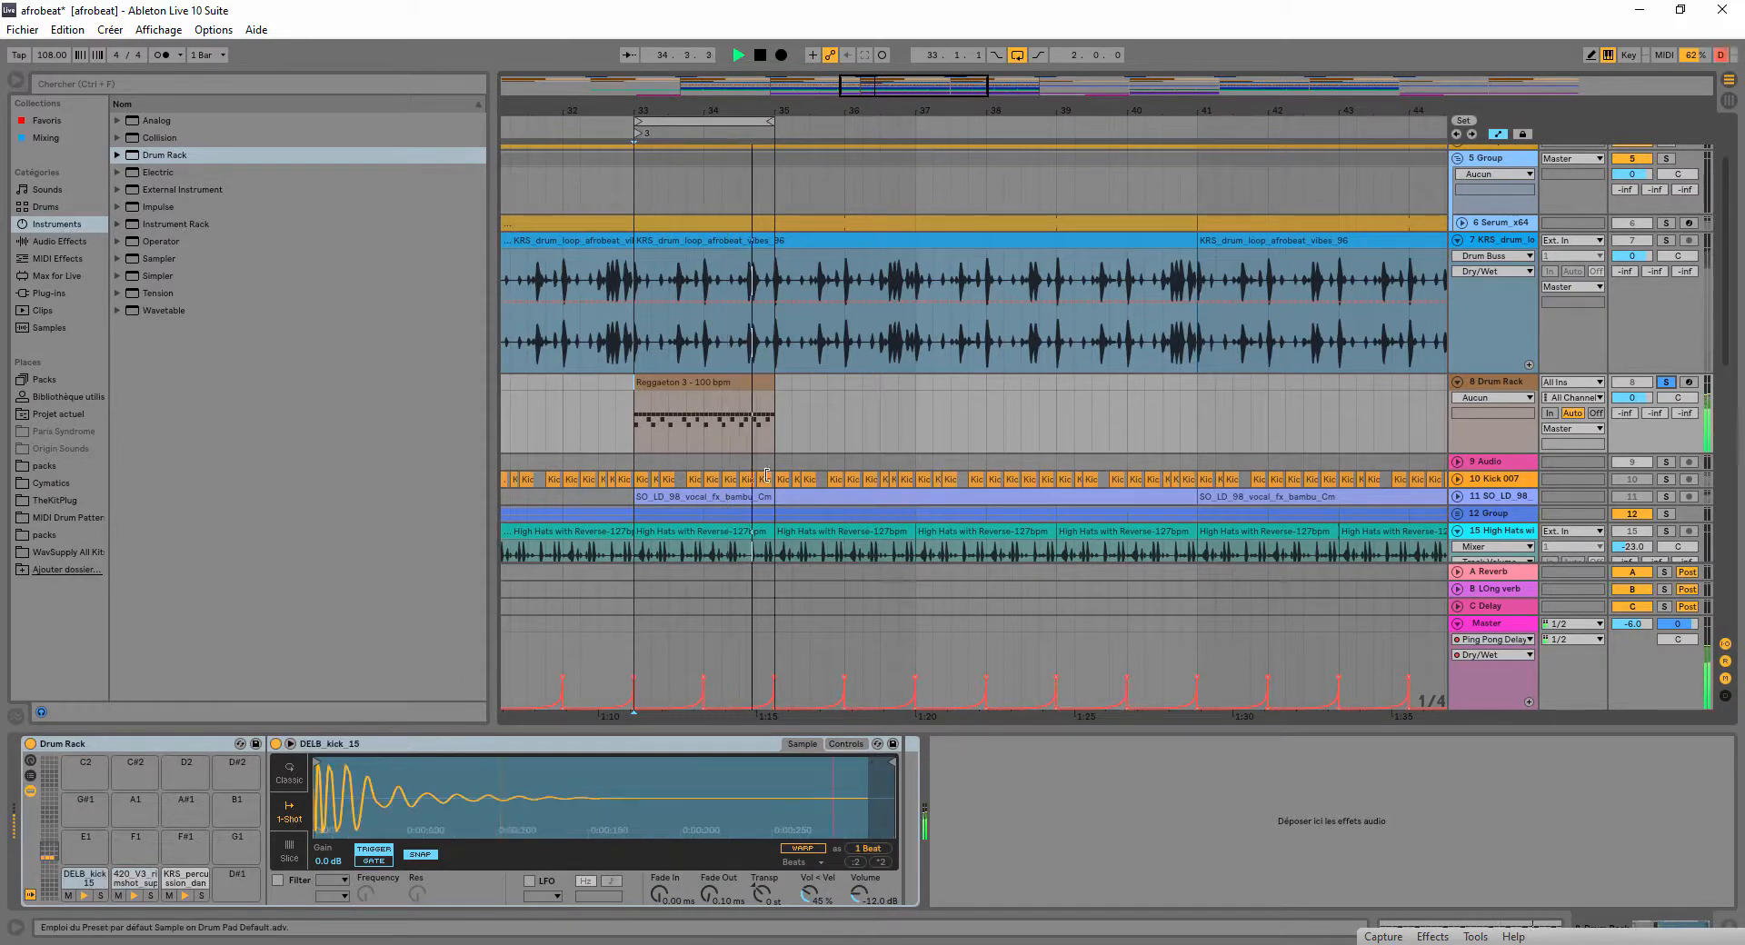
- Open the Reggaeton 3 clip's notes, stop playback and enlarge the note editor
double_click(657, 384)
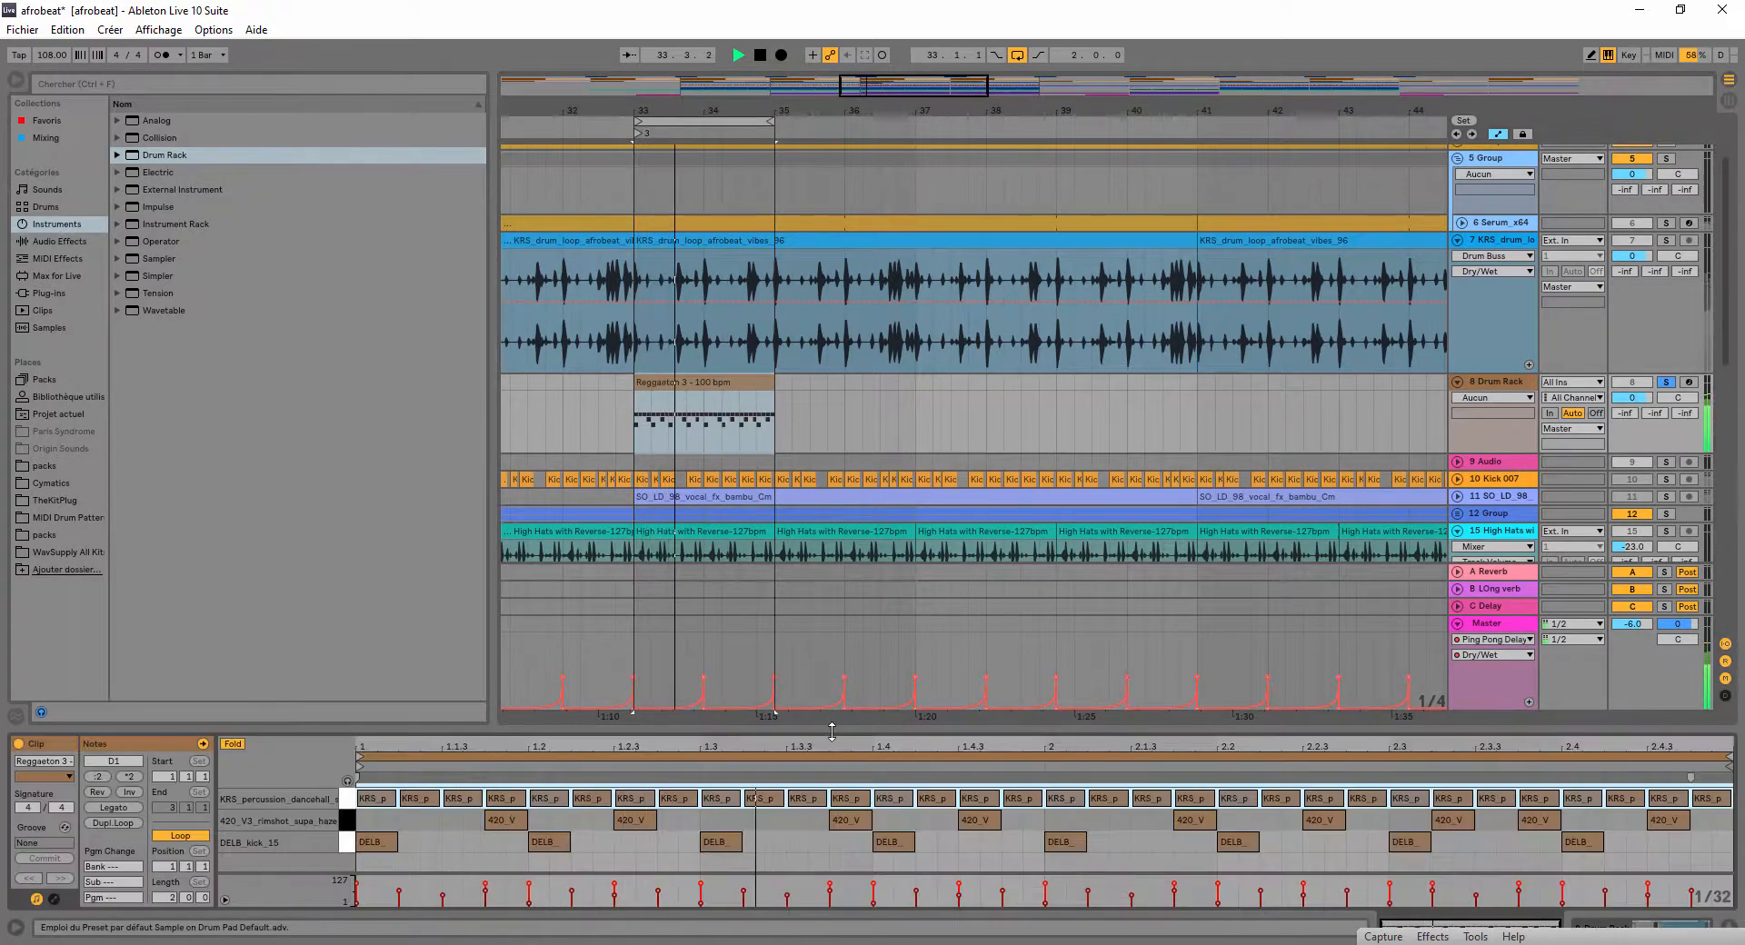
key(space)
drag(829, 730, 815, 437)
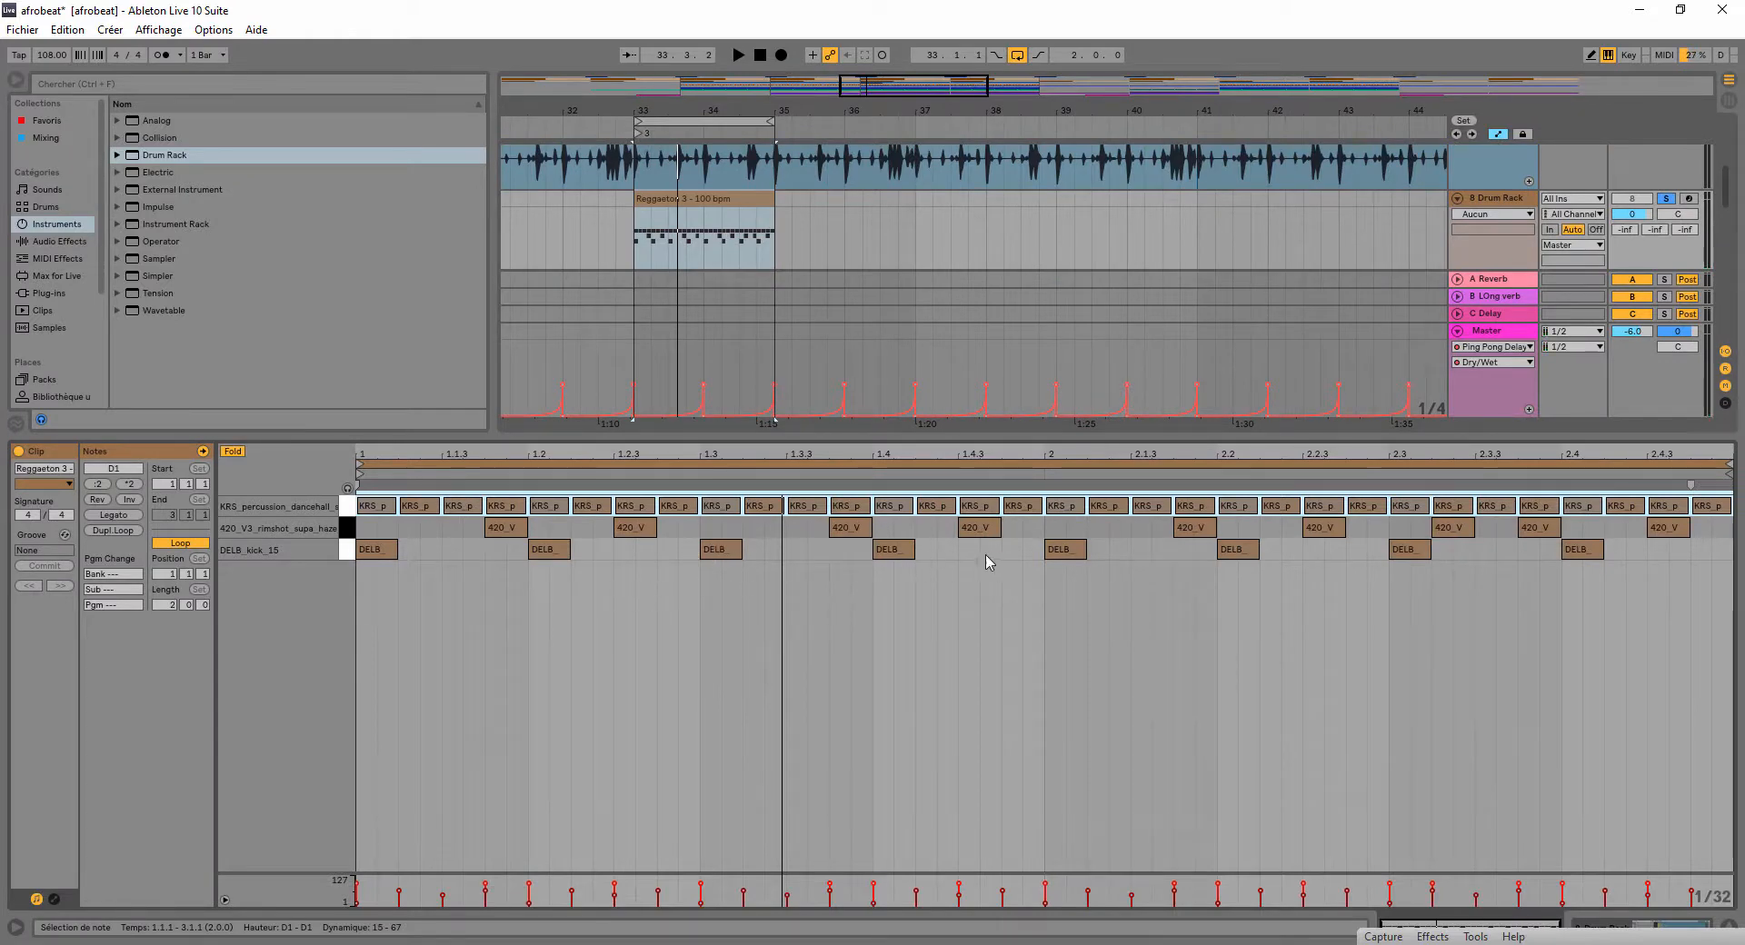
- Add two kick notes just before bar 2, lower the first one's velocity to 1, and play the pattern
drag(888, 549, 994, 610)
key(space)
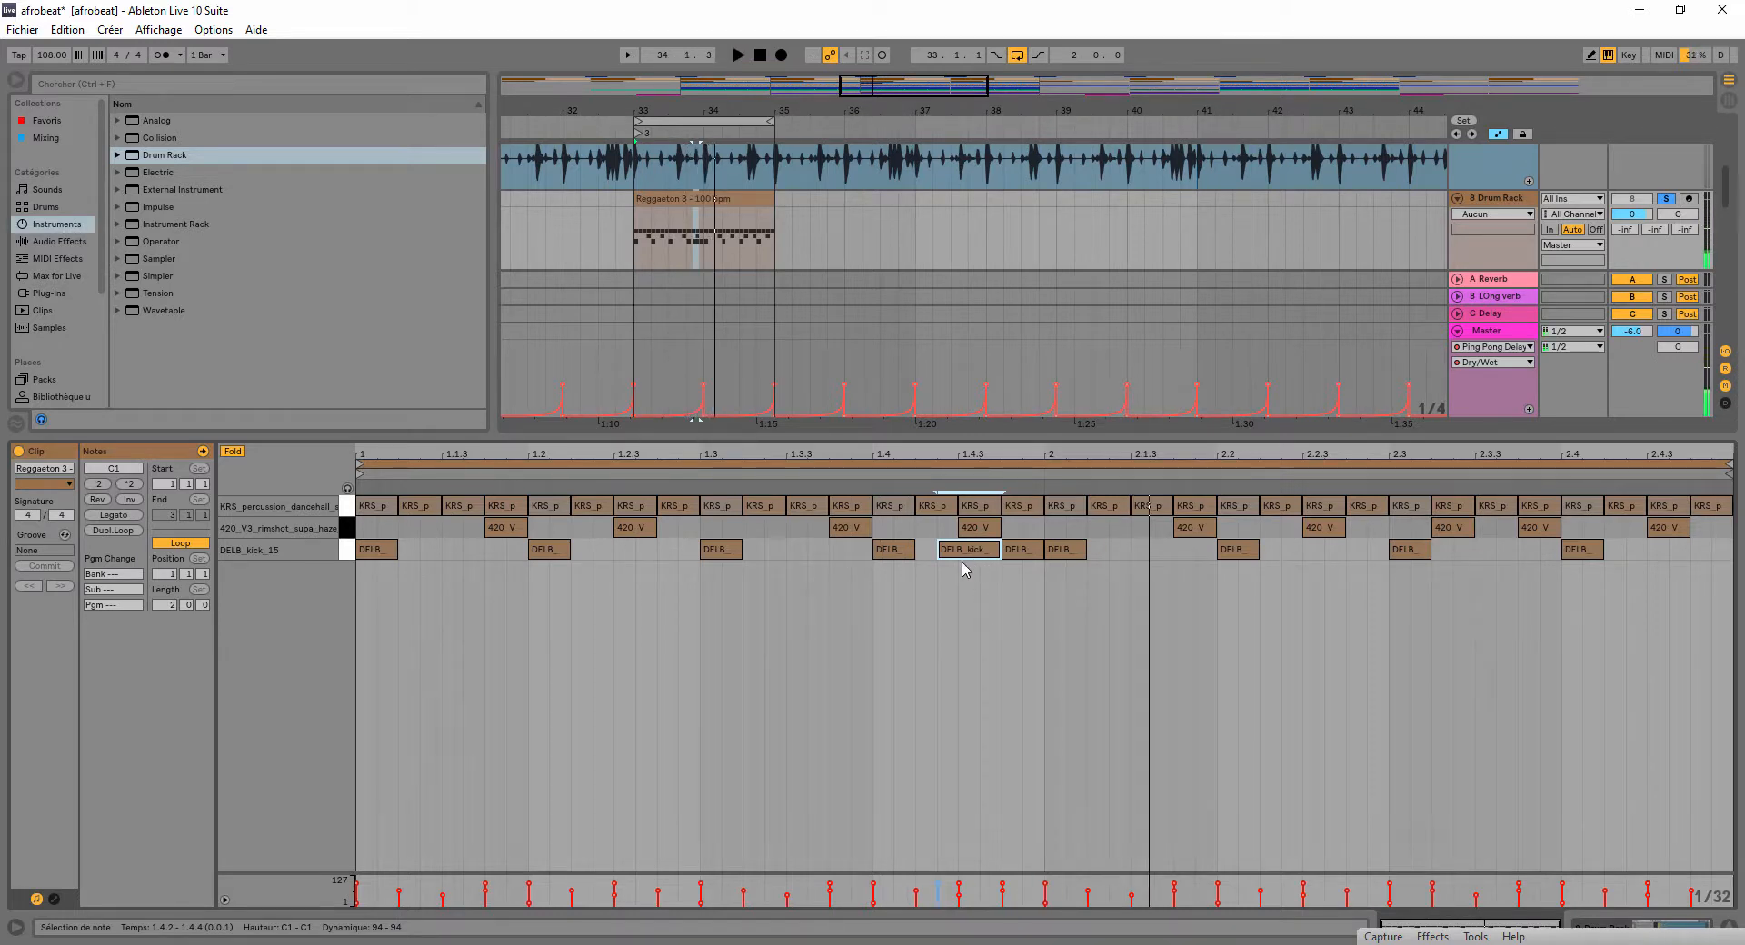
drag(941, 893, 941, 905)
key(space)
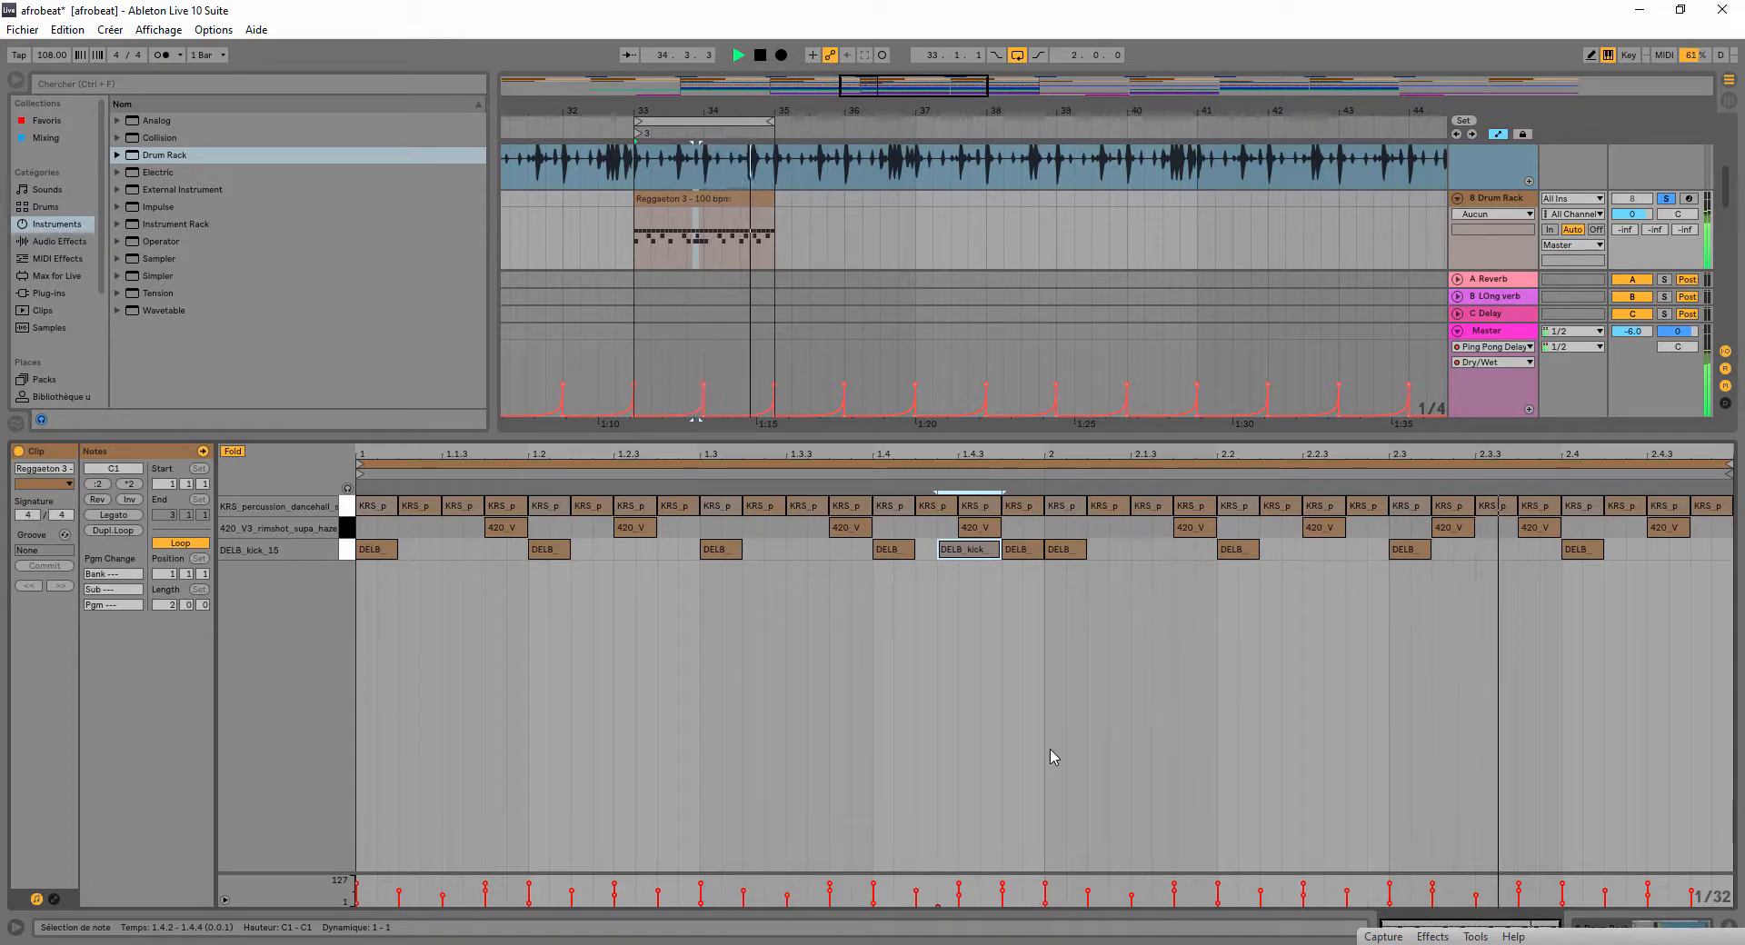
key(space)
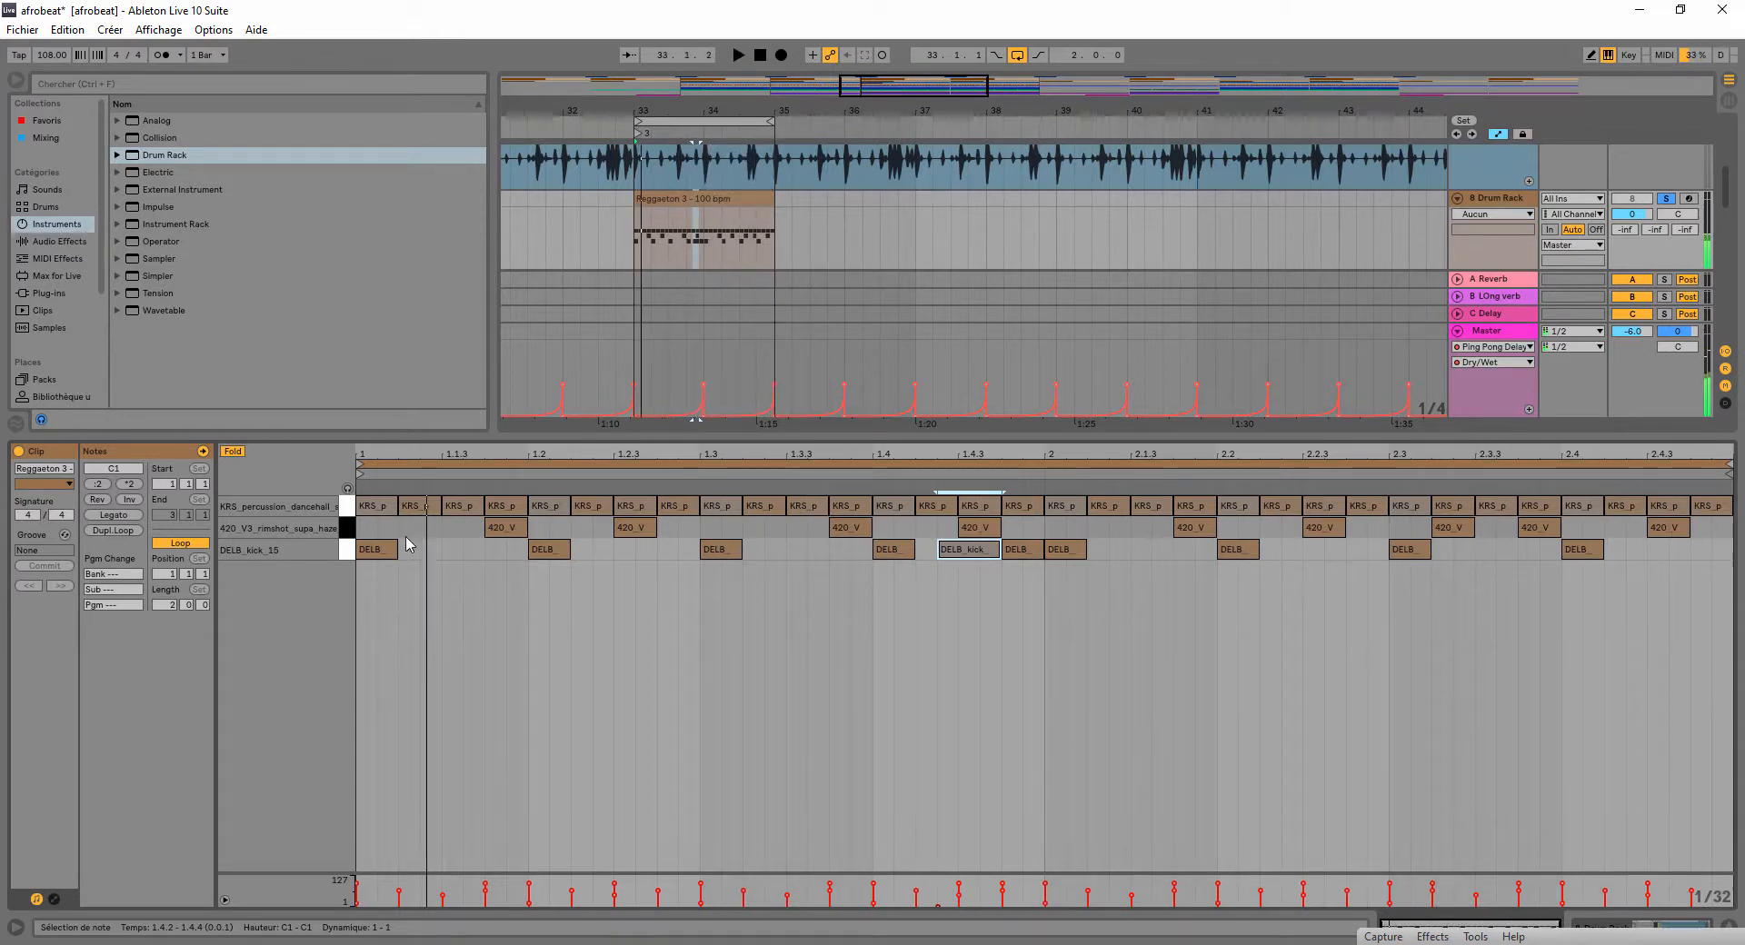
- Delete the shaker notes at 1.1.3 and 1.2, add two short shaker notes at 1.2, and play the result
click(452, 510)
key(Delete)
click(536, 507)
key(Delete)
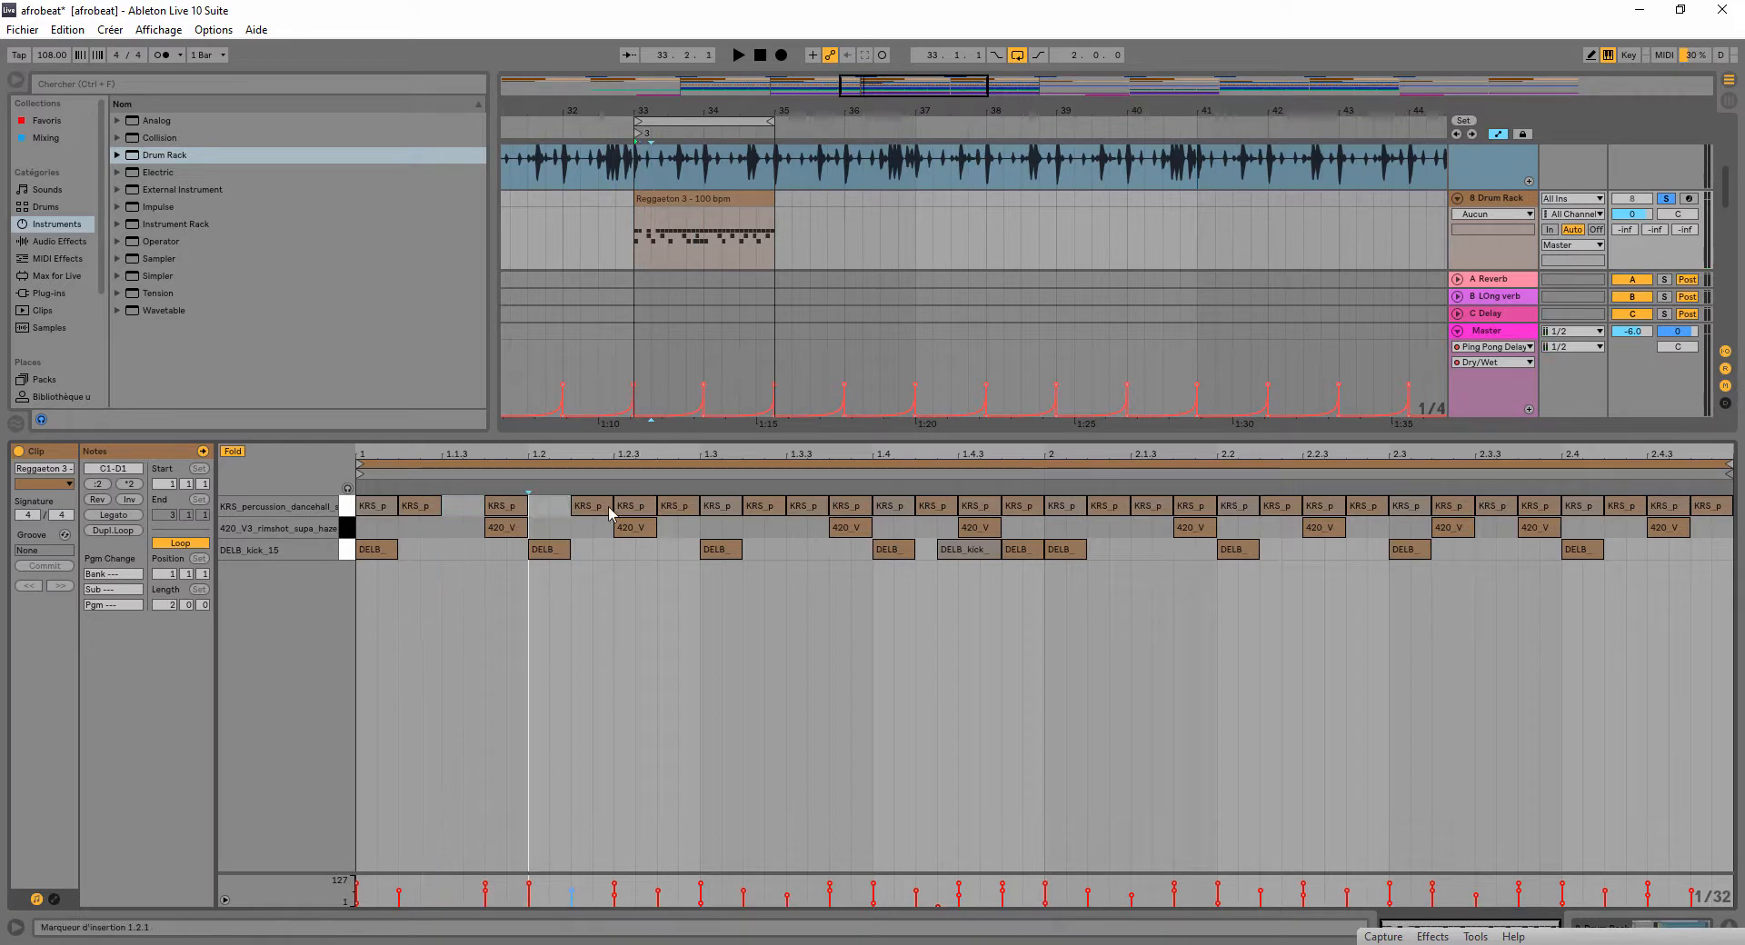
double_click(557, 509)
double_click(545, 509)
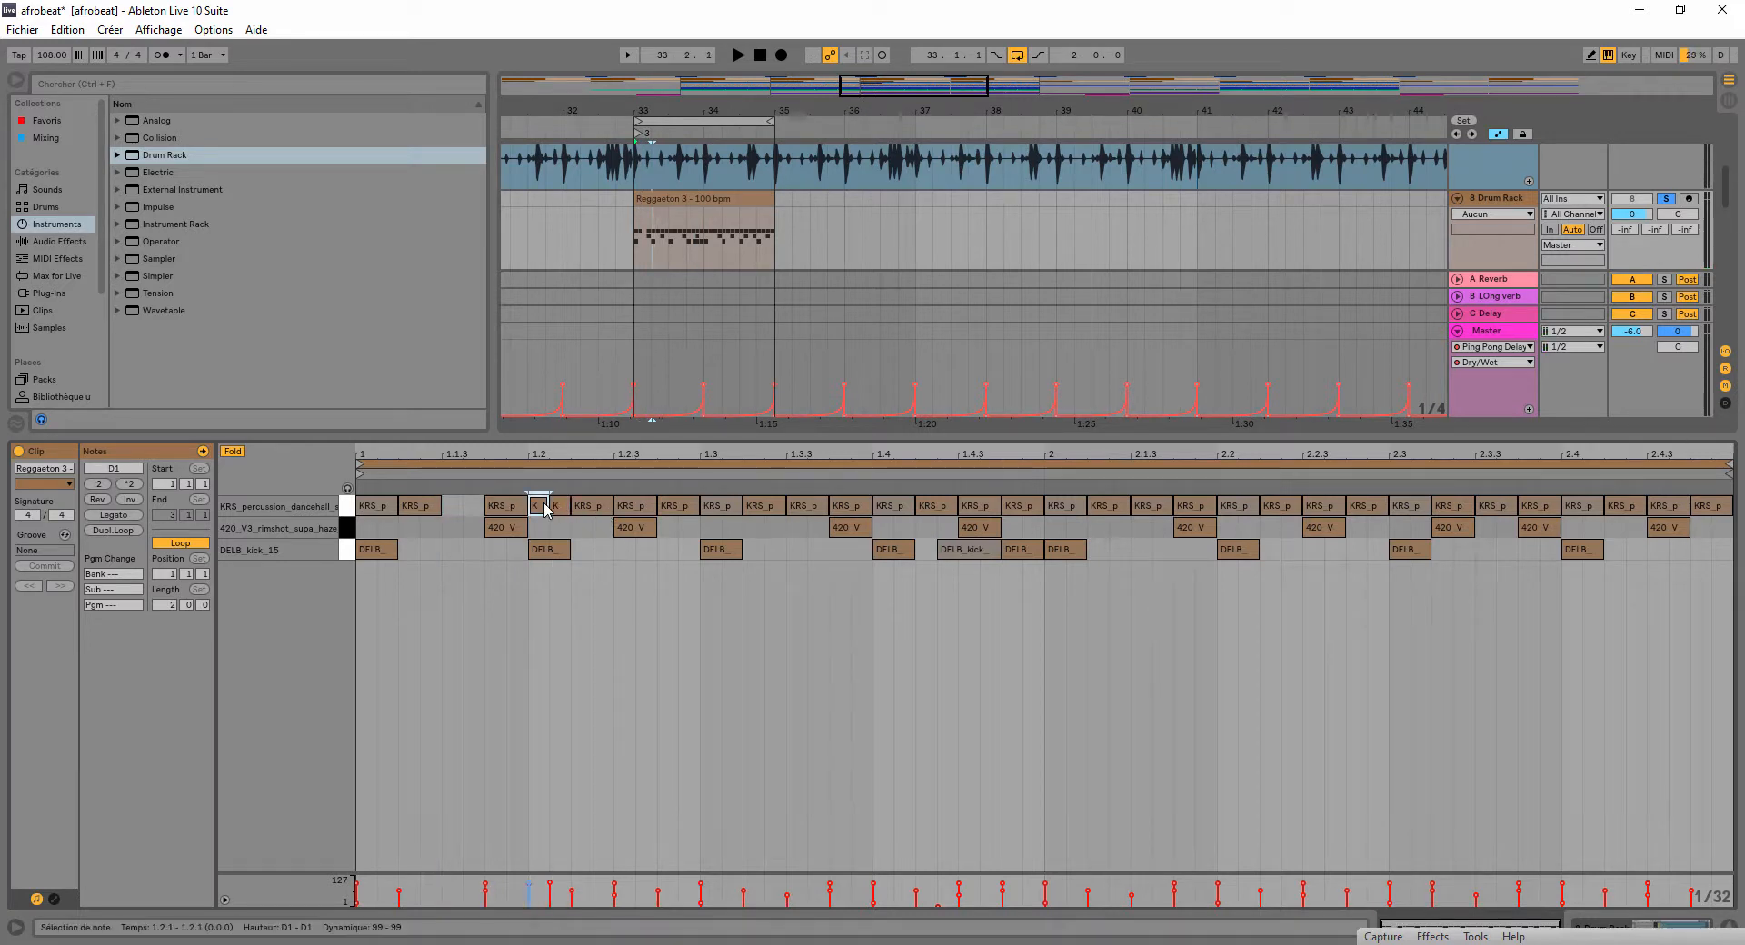
key(space)
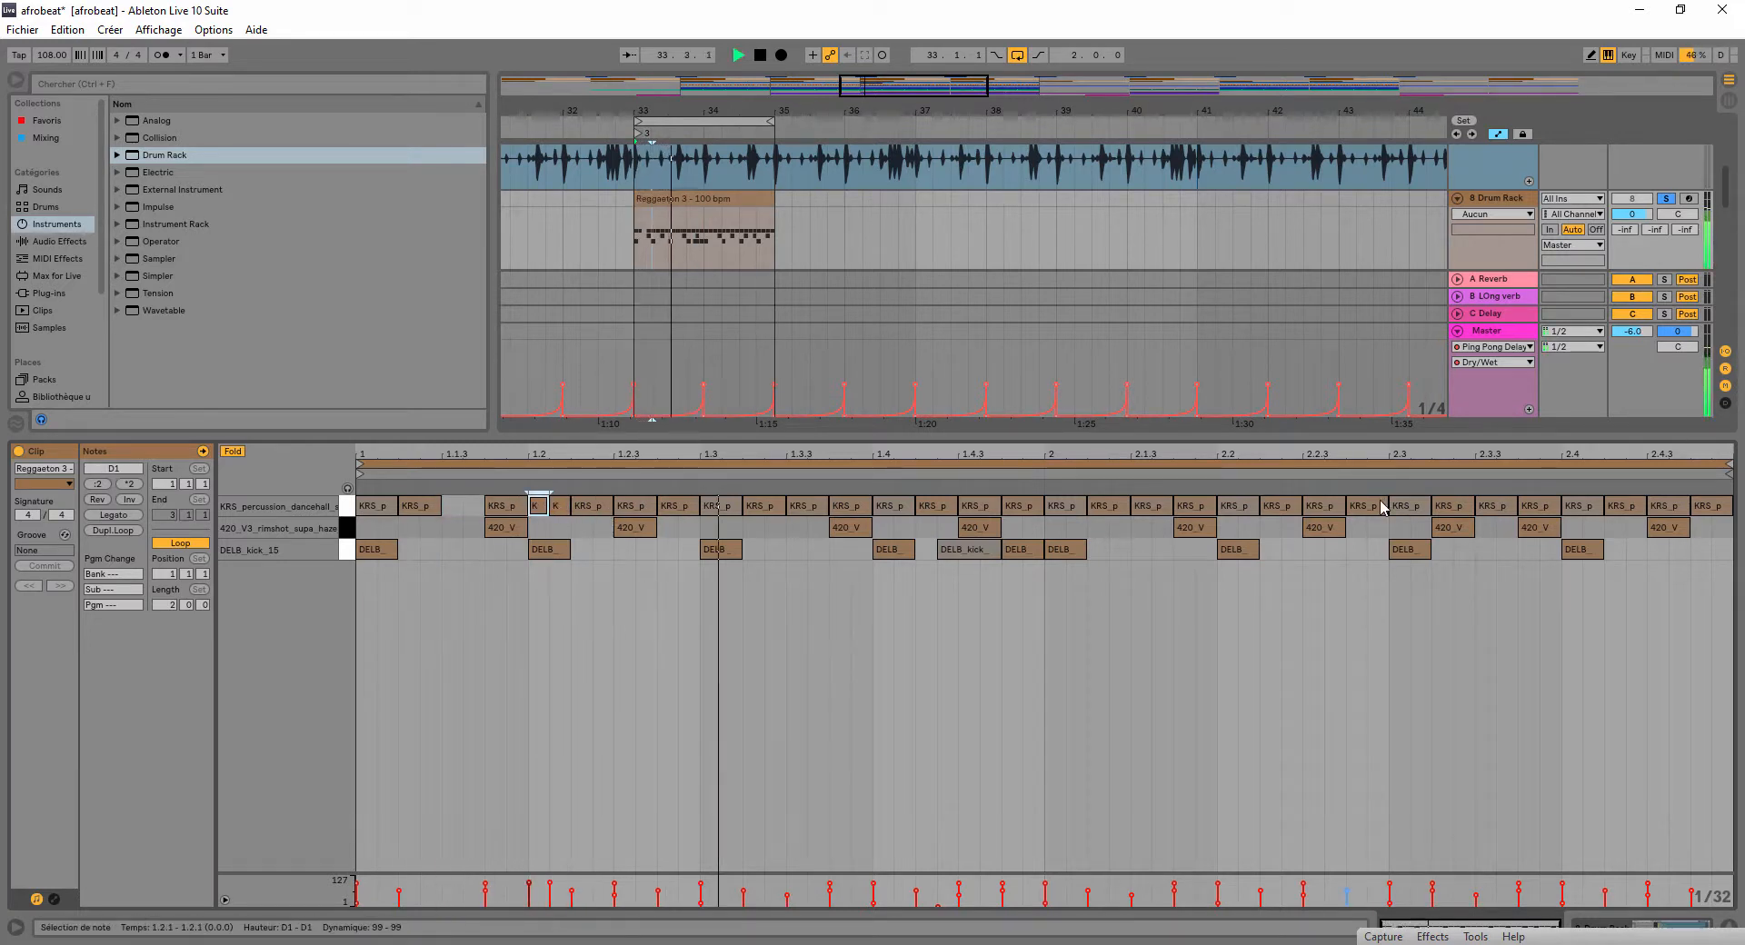
key(space)
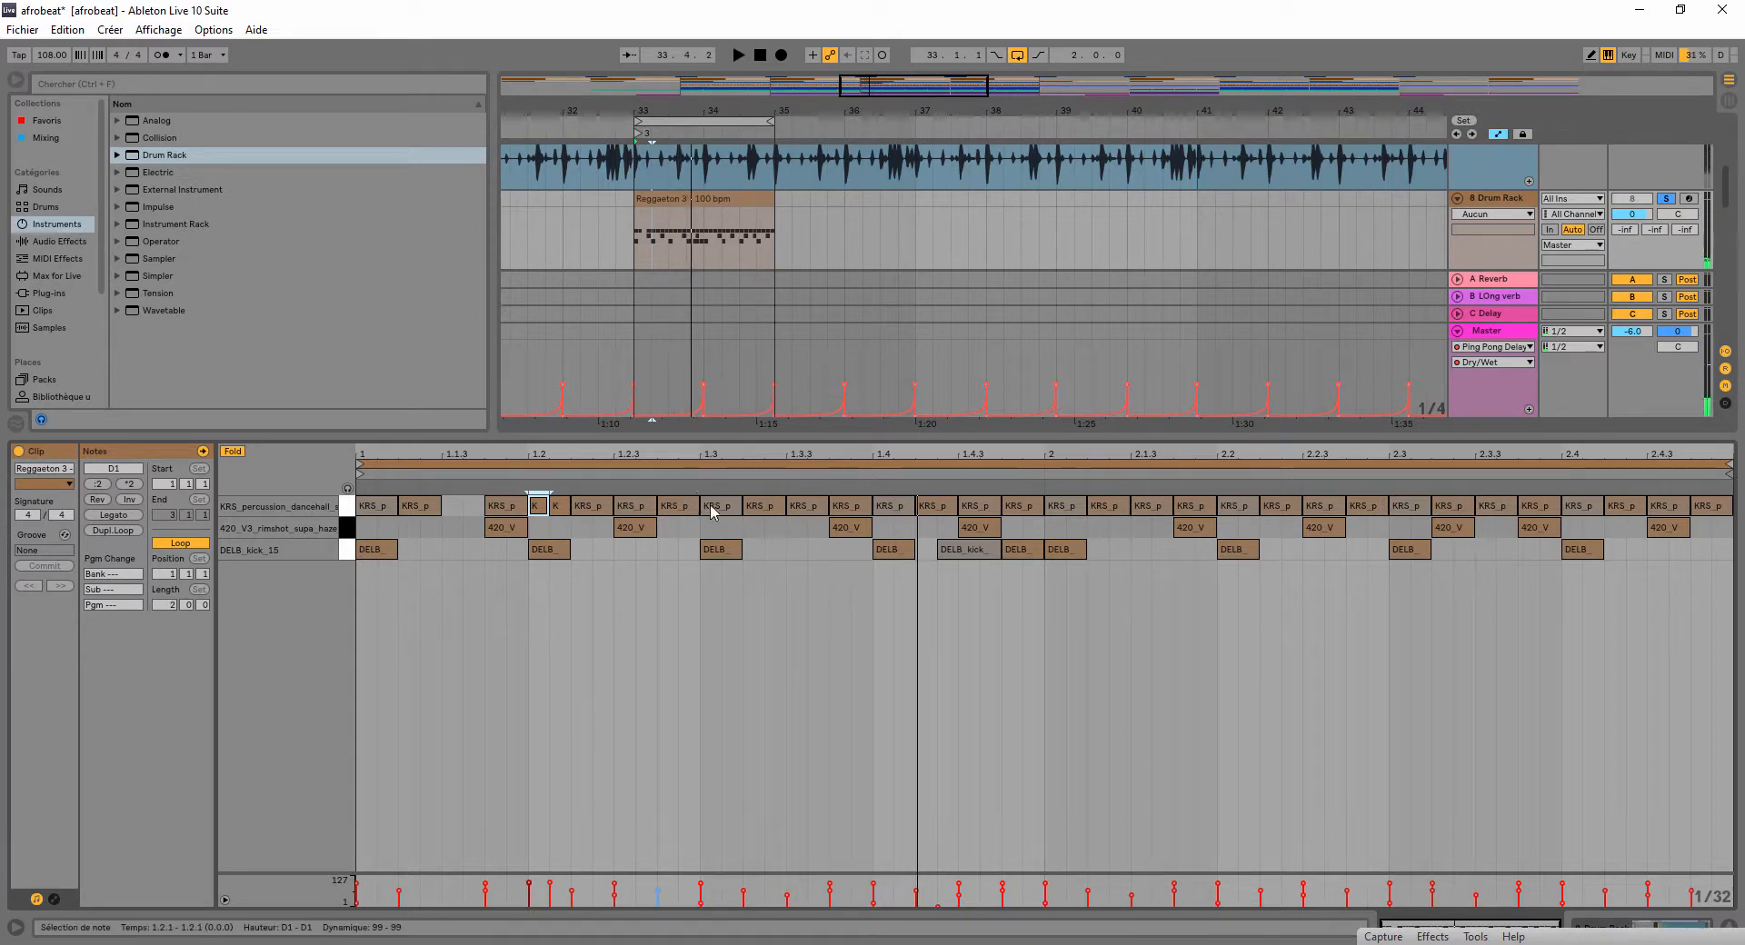
- Replace the shaker notes from 1.3 onward with three duplicates of the first two beats' shaker pattern, and play the clip
drag(713, 509, 1727, 505)
key(Delete)
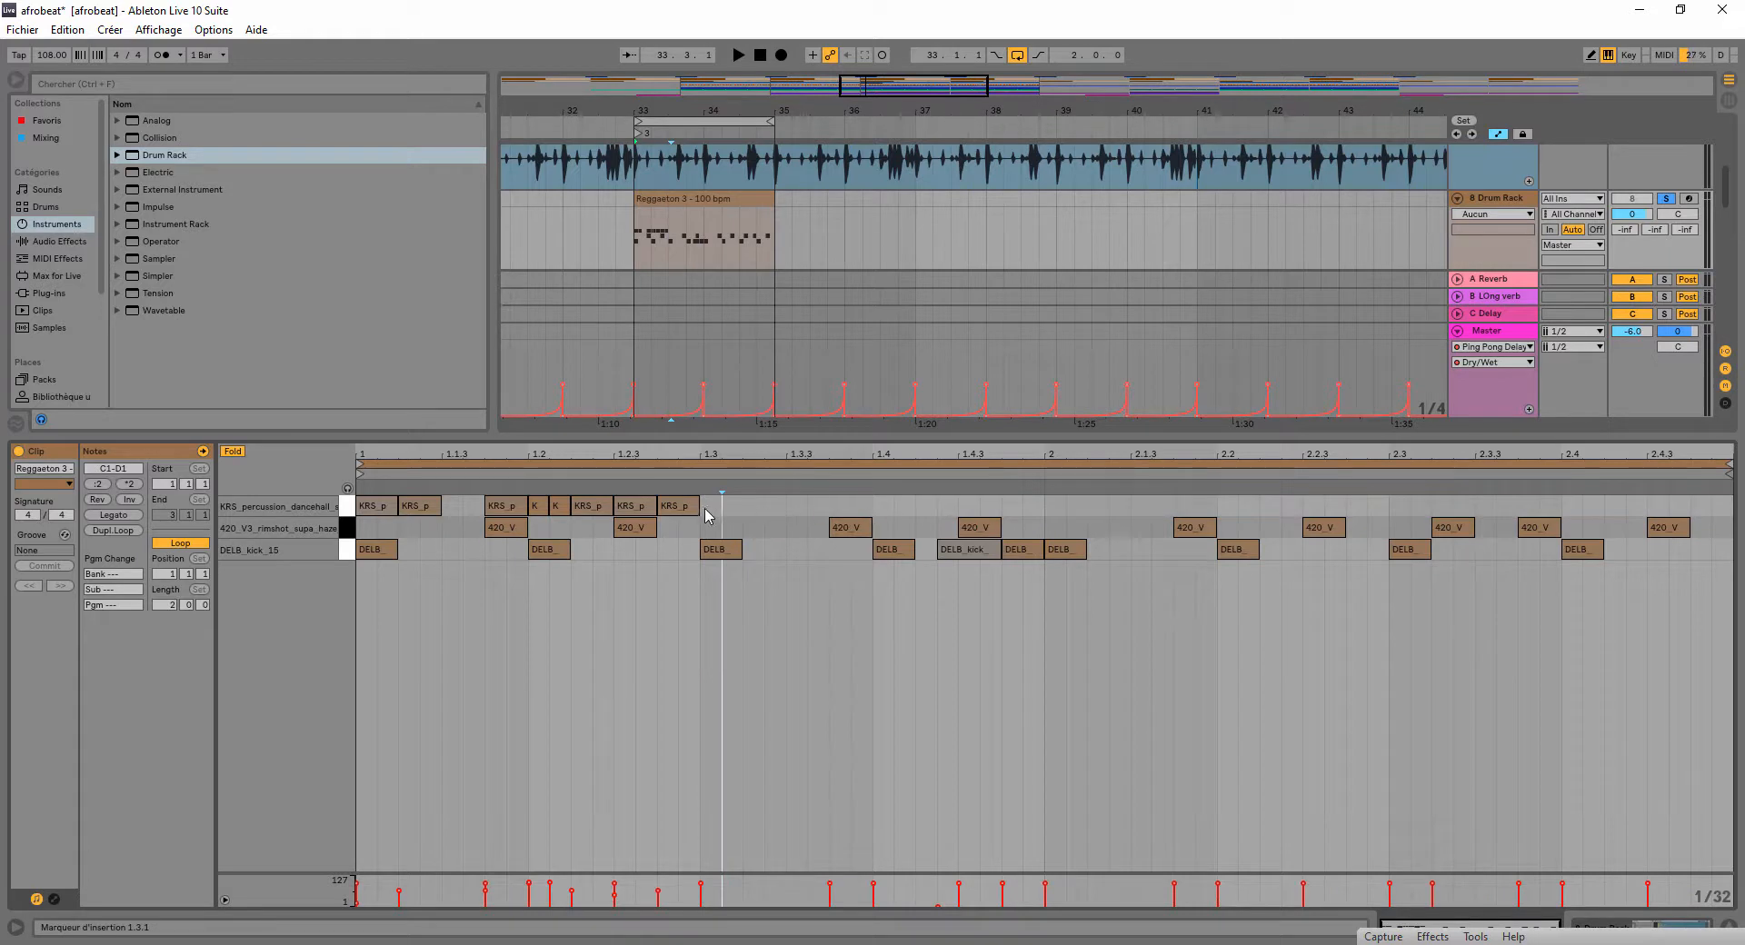
drag(707, 509, 309, 507)
key(ctrl+d)
key(ctrl+d)
key(ctrl+d)
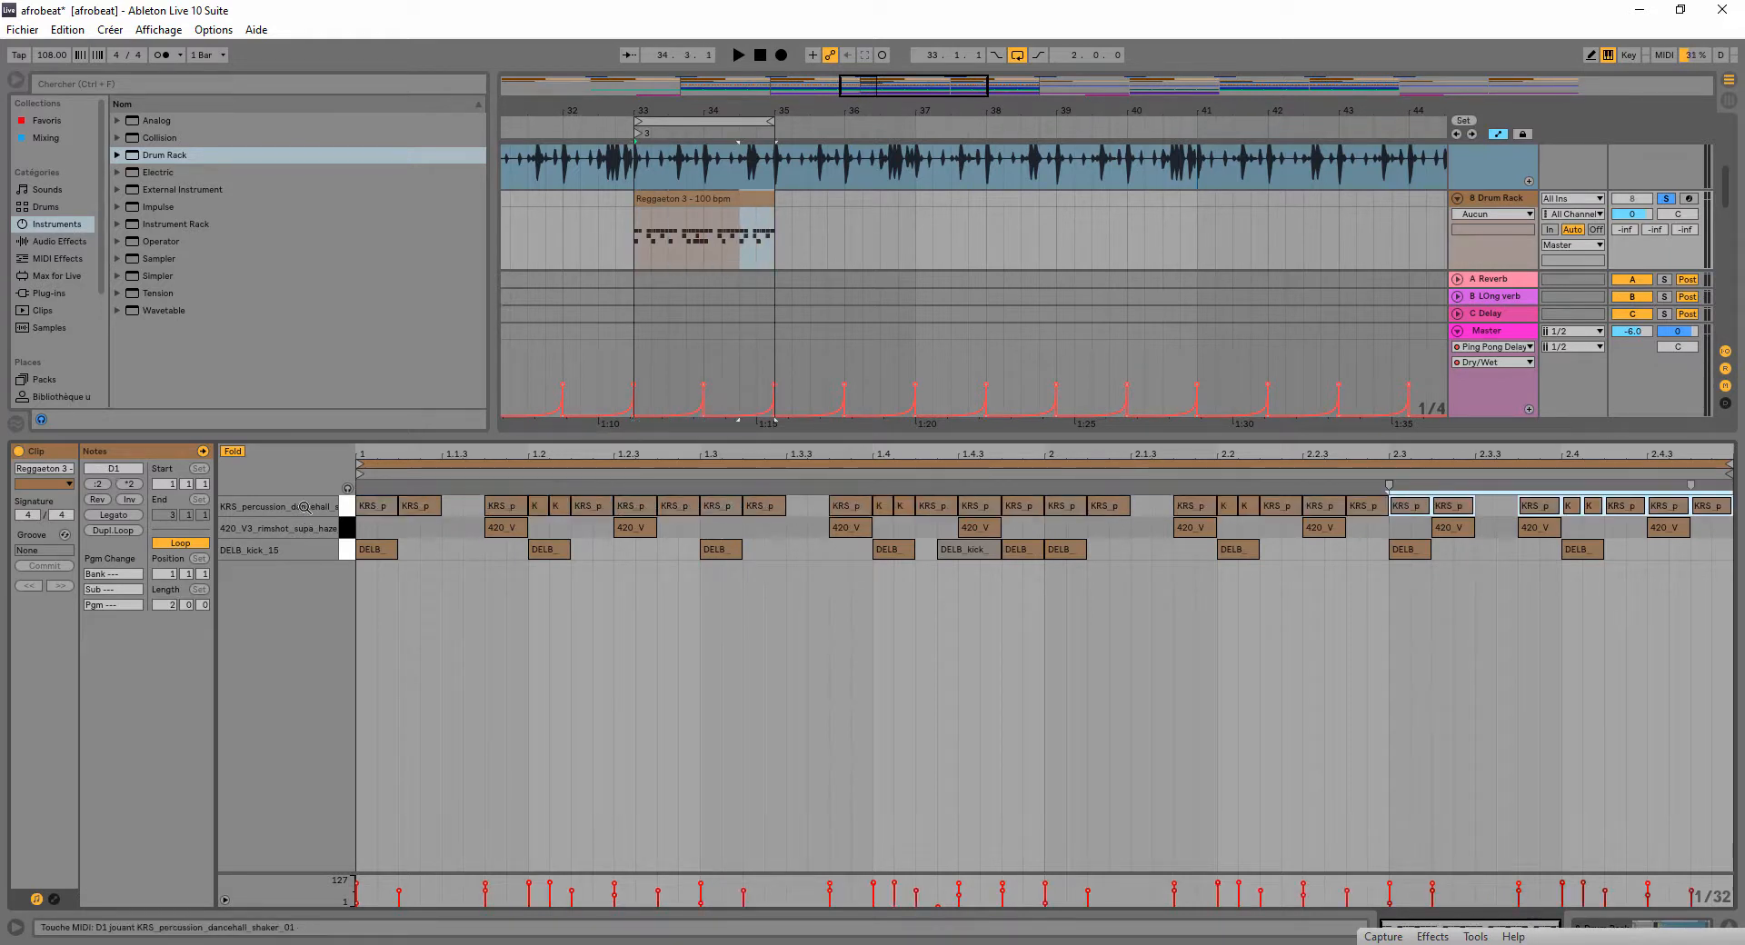
key(space)
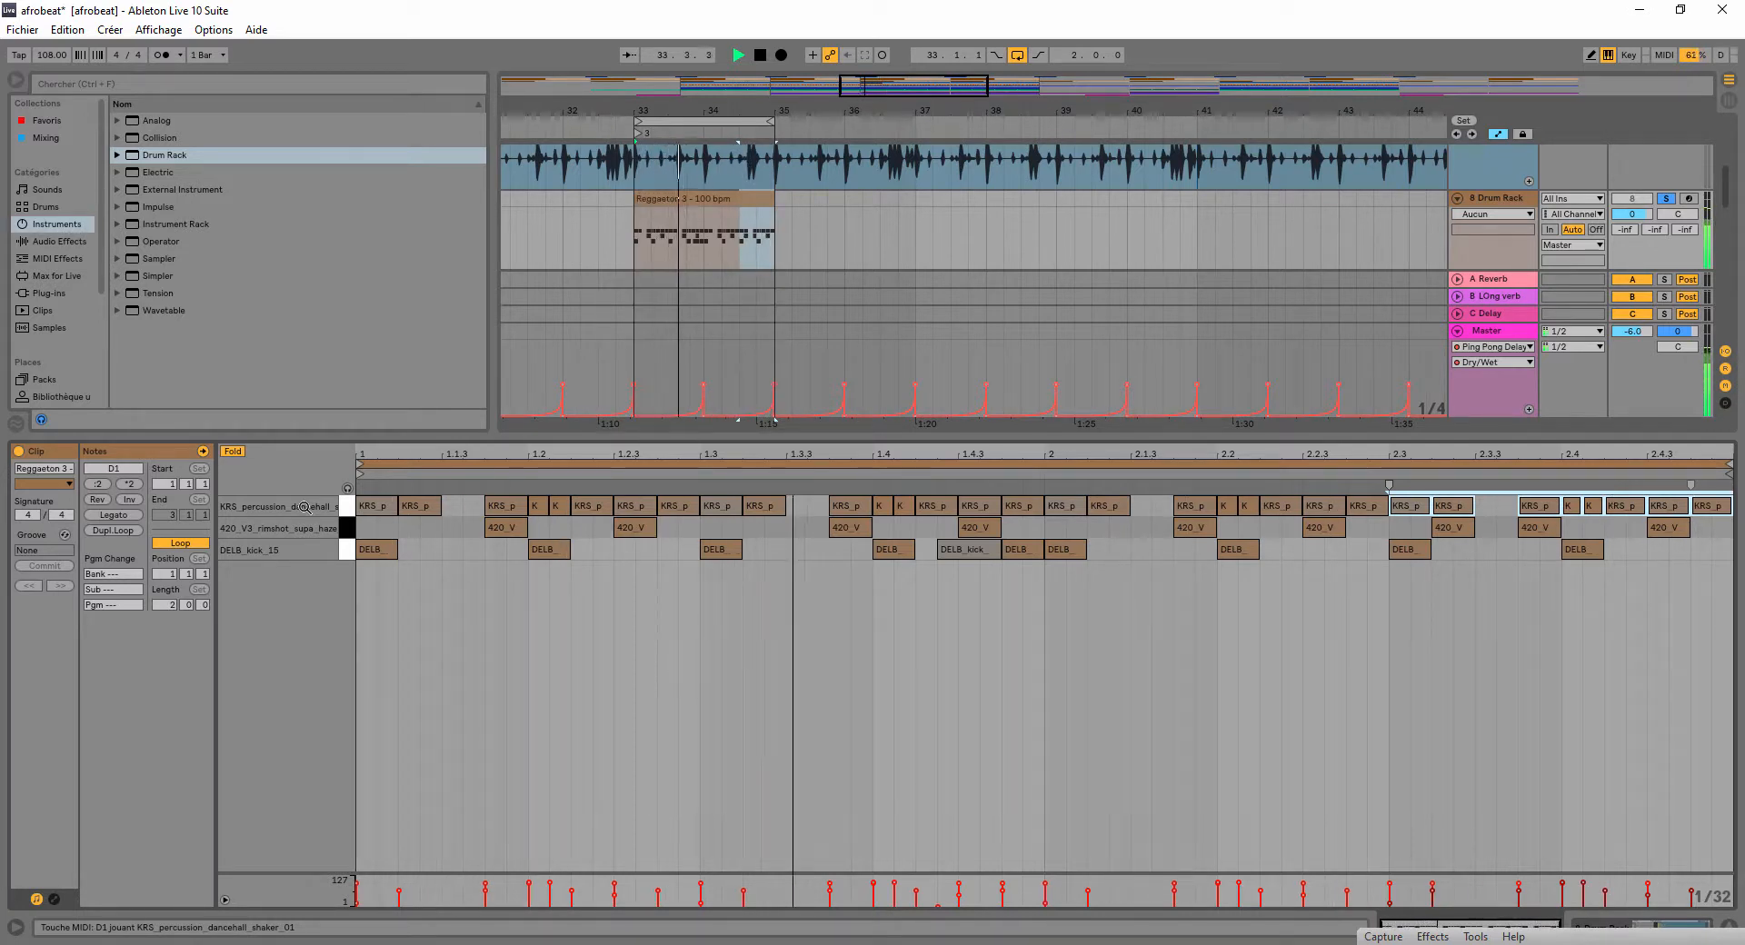
key(space)
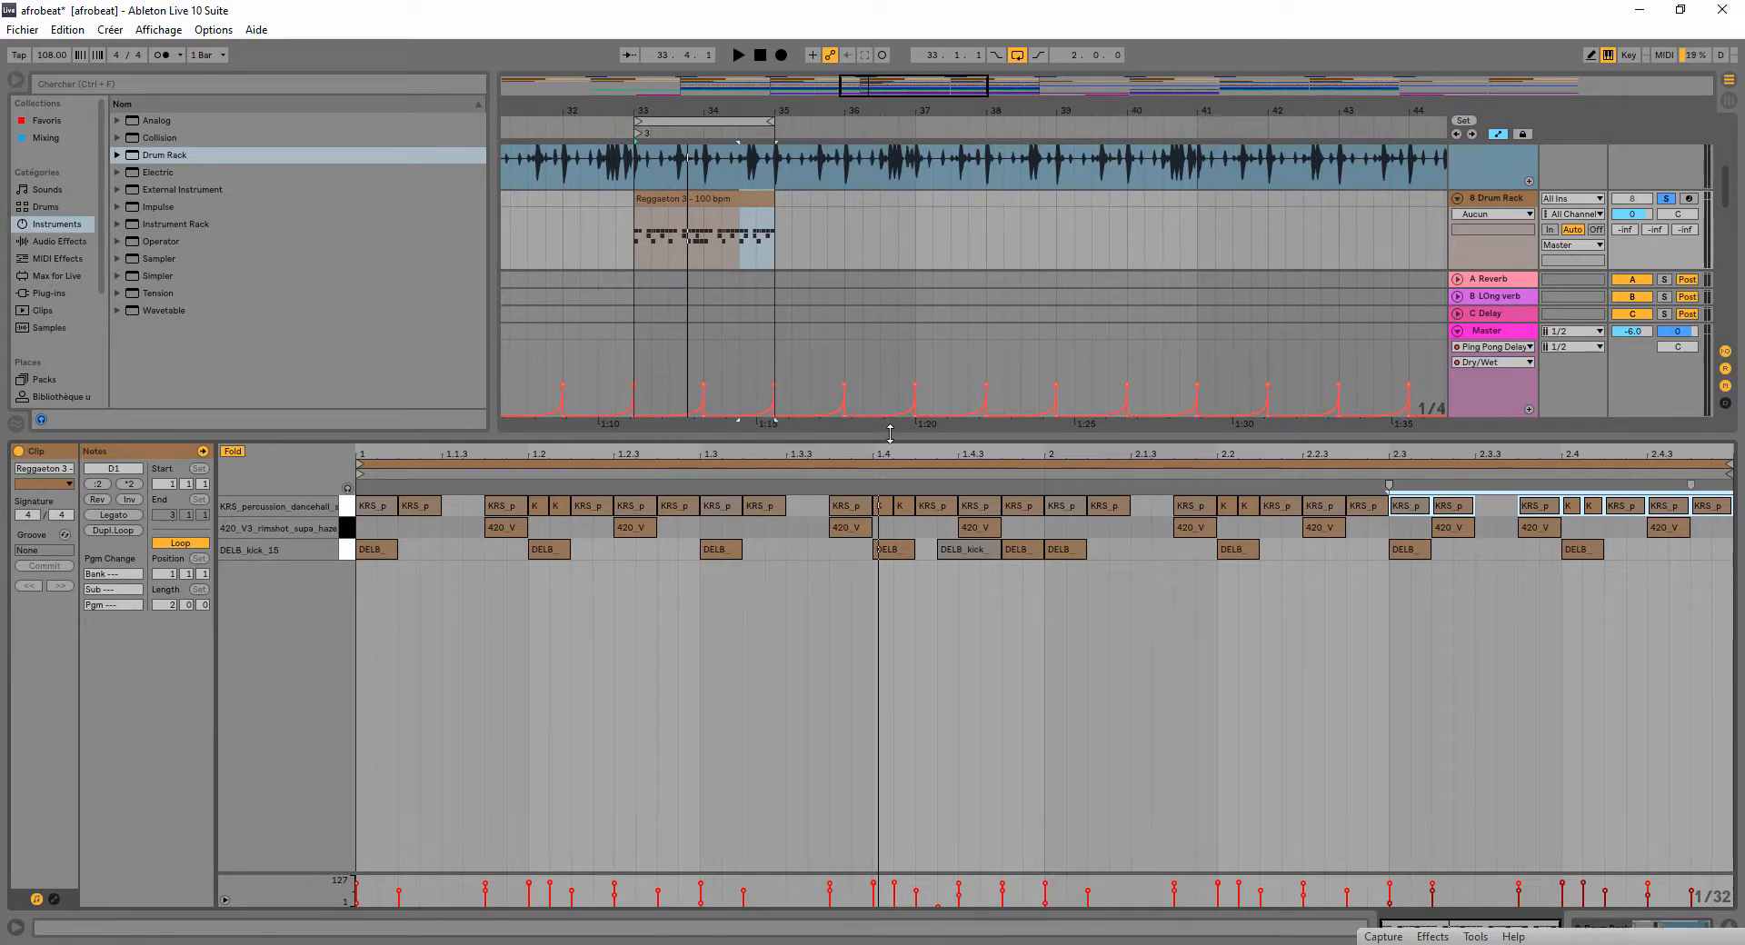
- Collapse the note editor and delete the Drum Rack track
drag(890, 433, 923, 923)
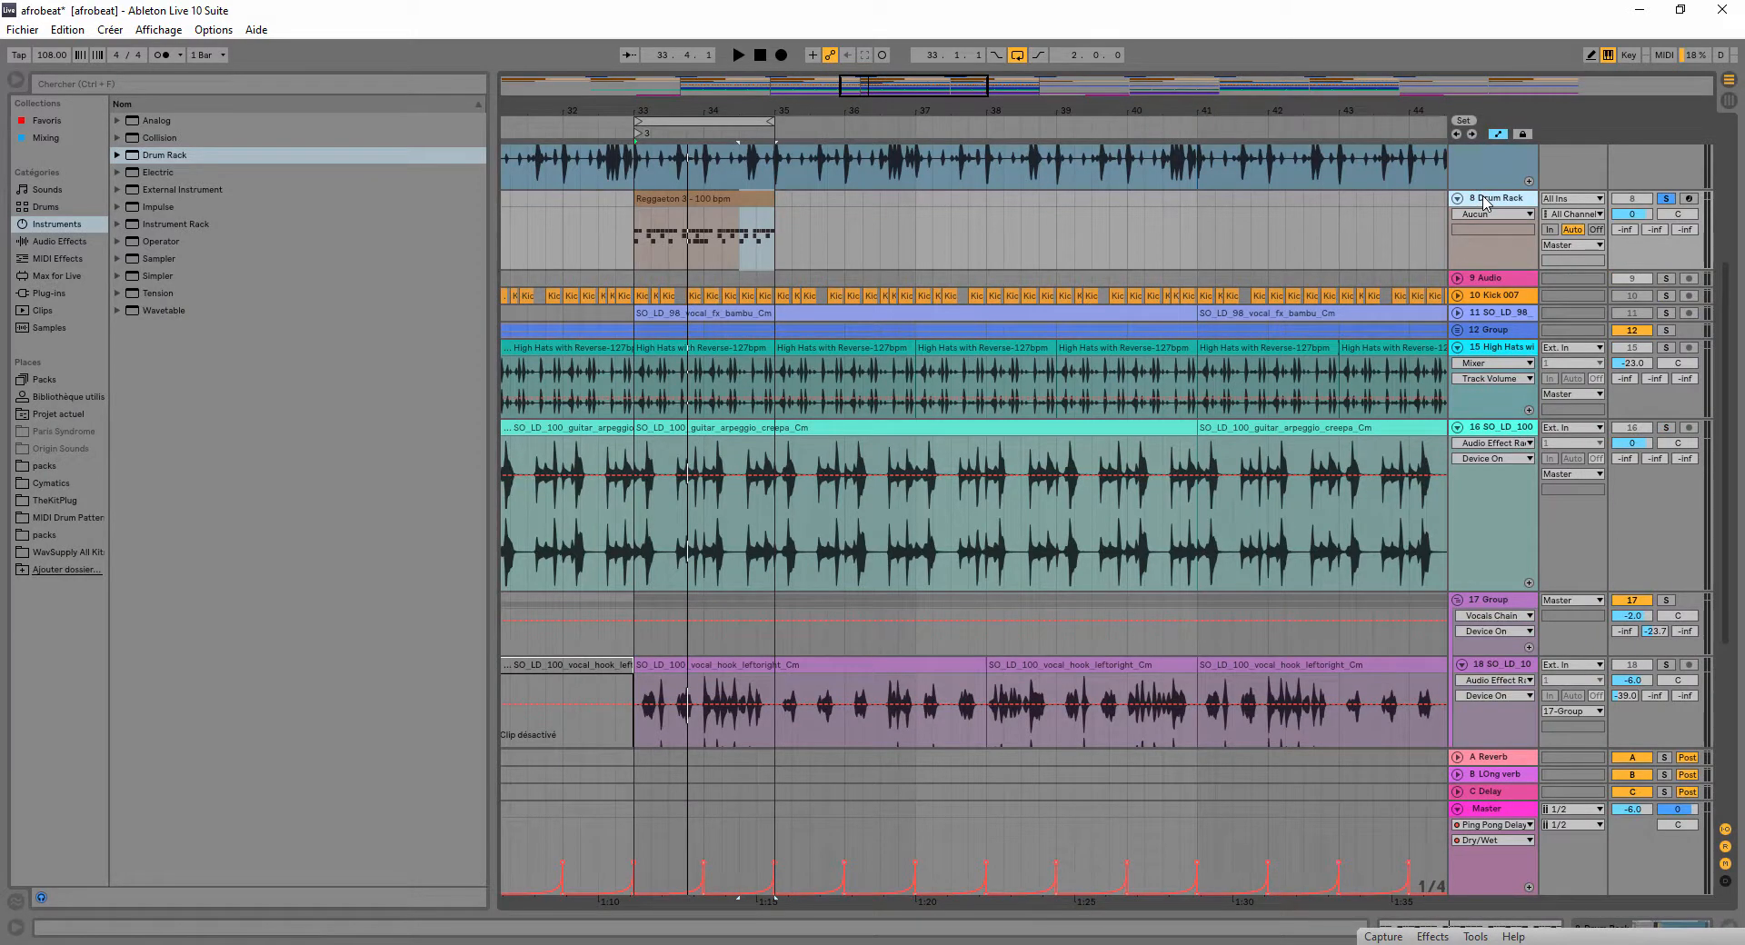
key(Delete)
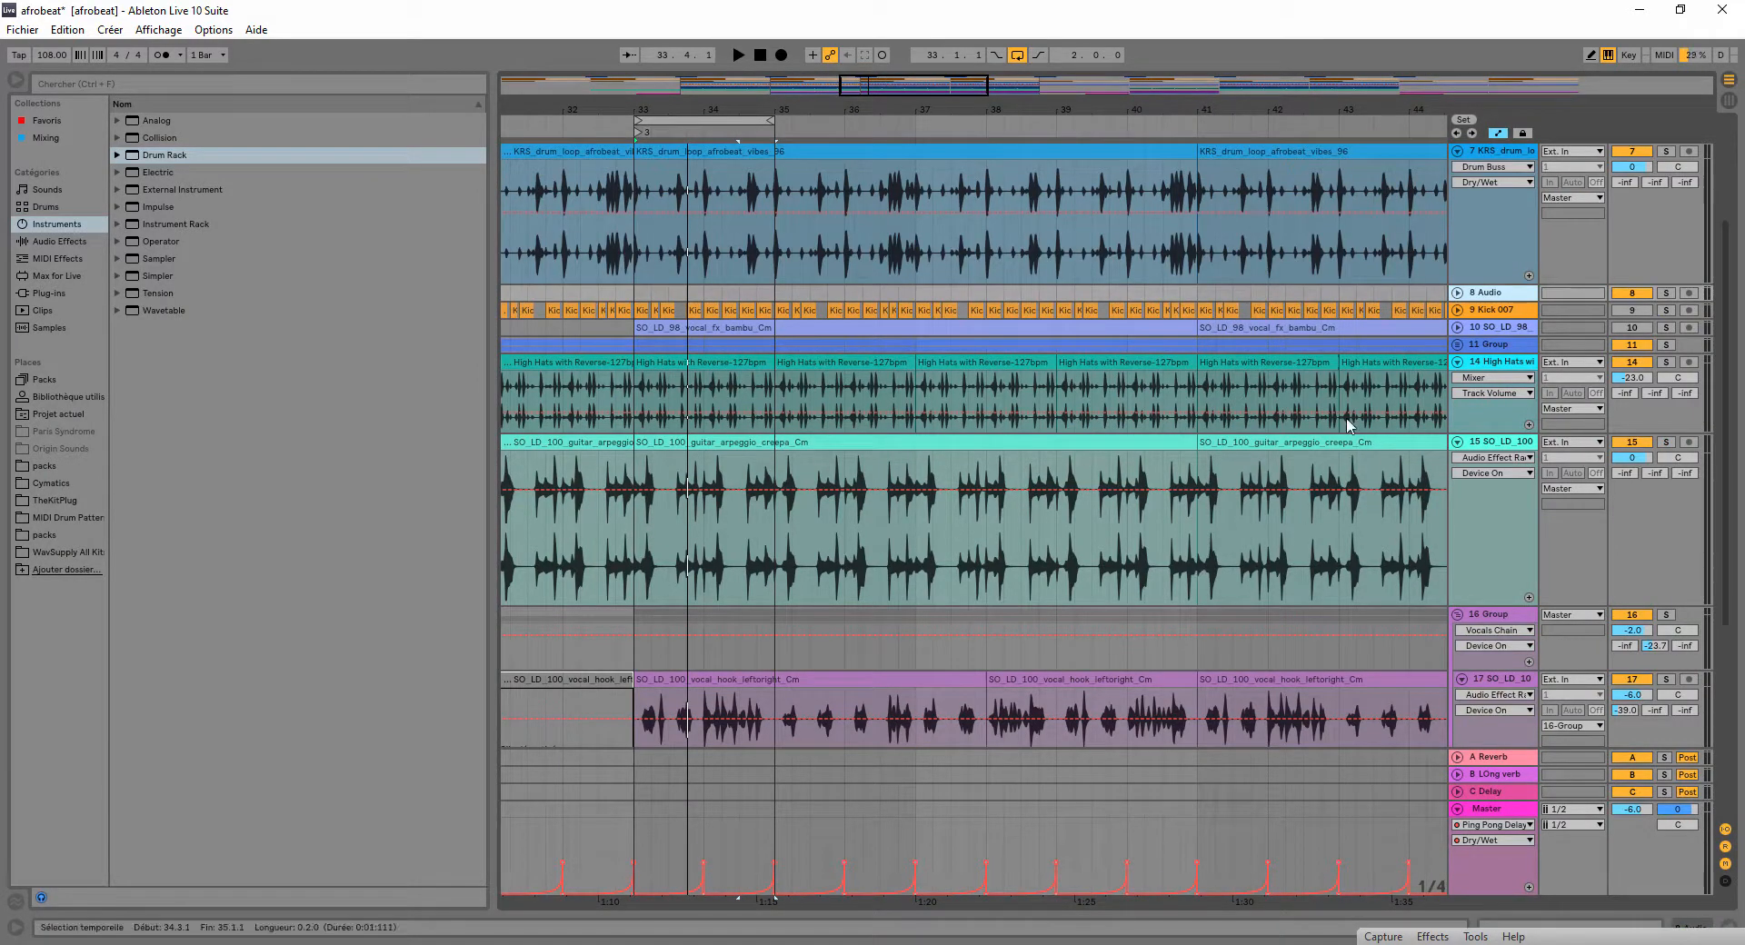
- Unfold group 11, mark the bass hit at 34.4, and view the notes of the SO_LD_100_bass_sub_creepa_Cm MIDI clip
click(1457, 327)
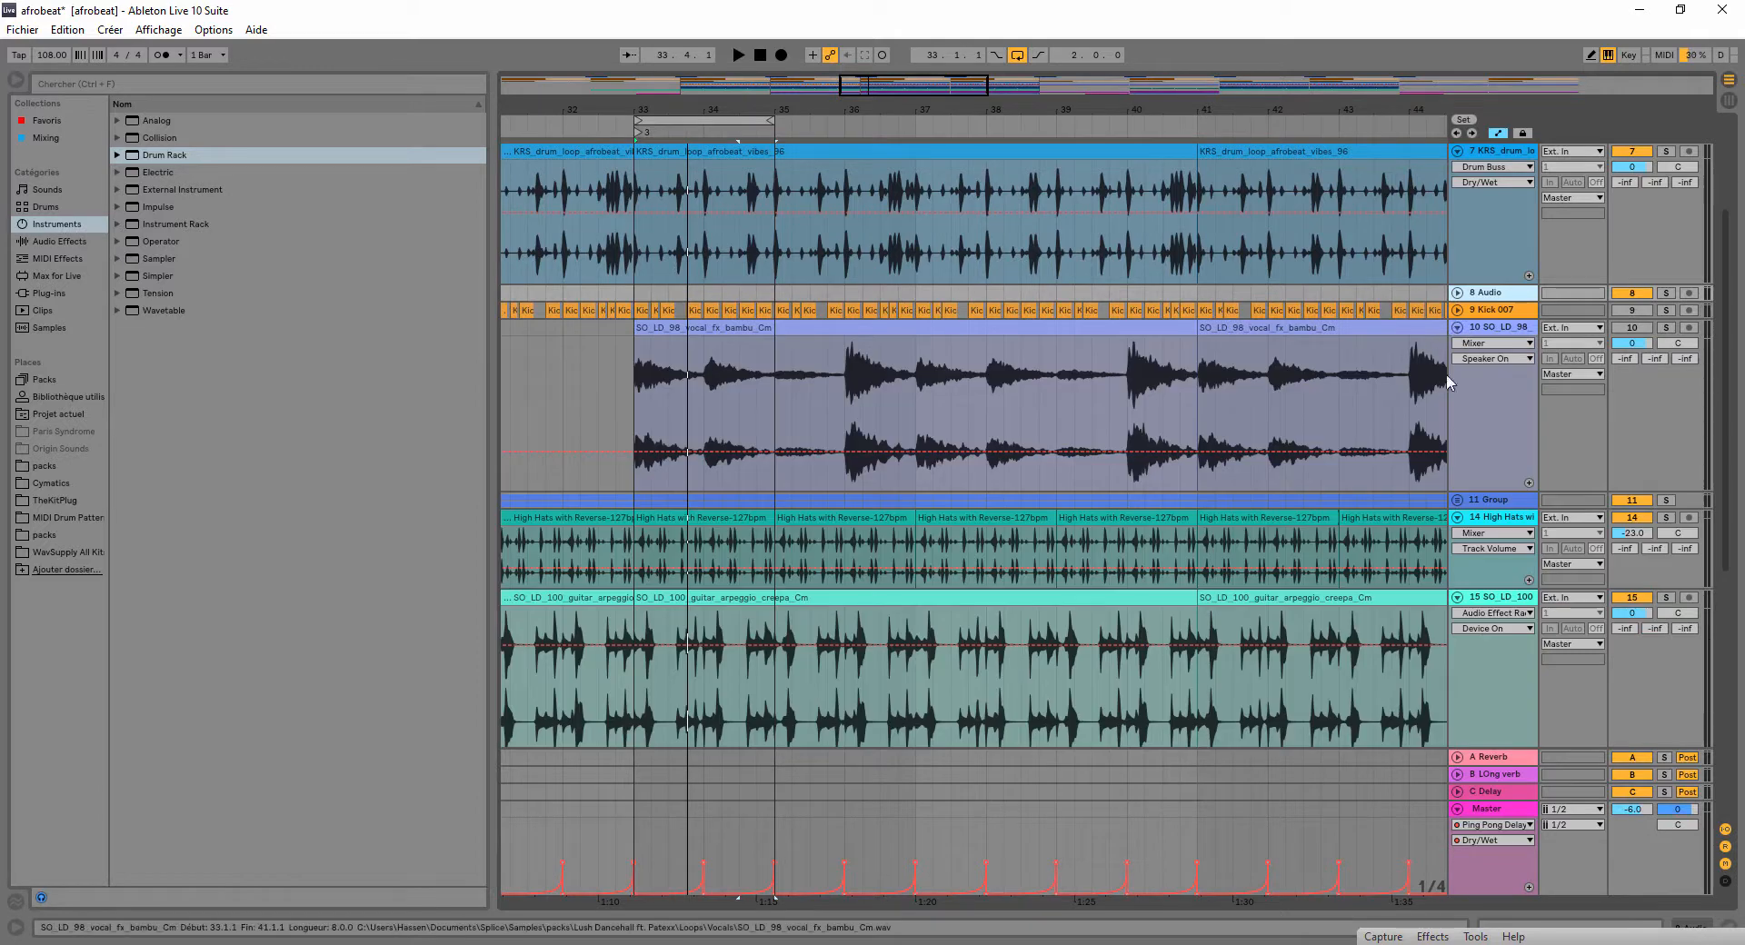
click(1457, 327)
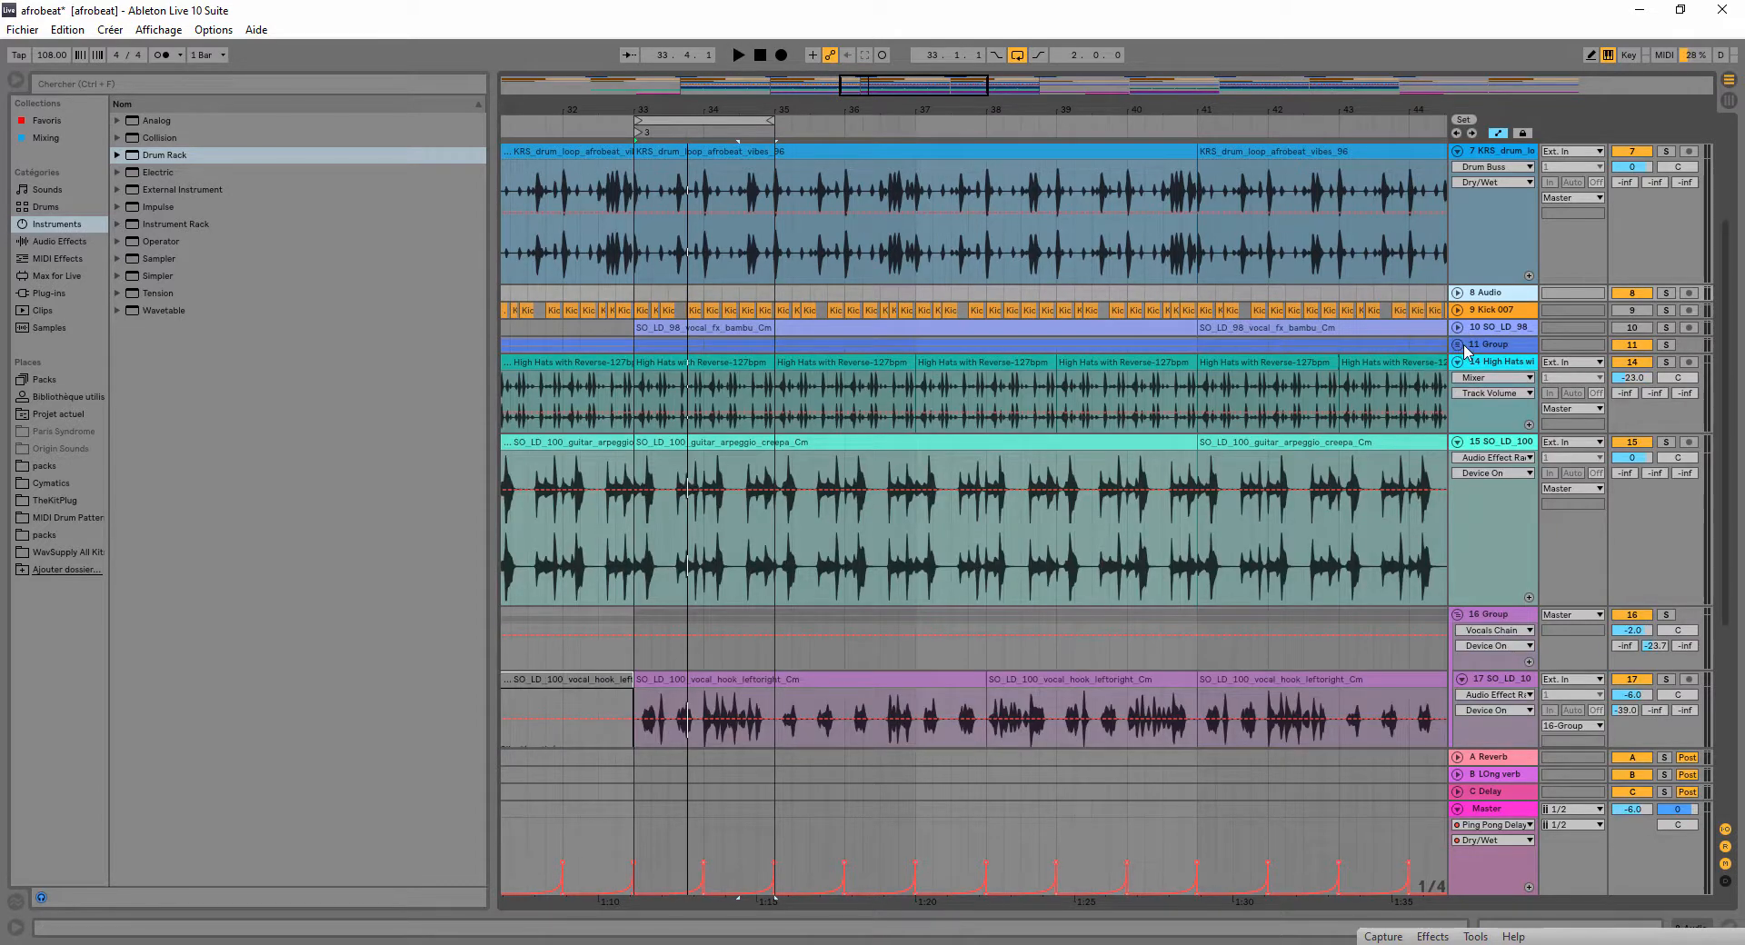
click(1459, 346)
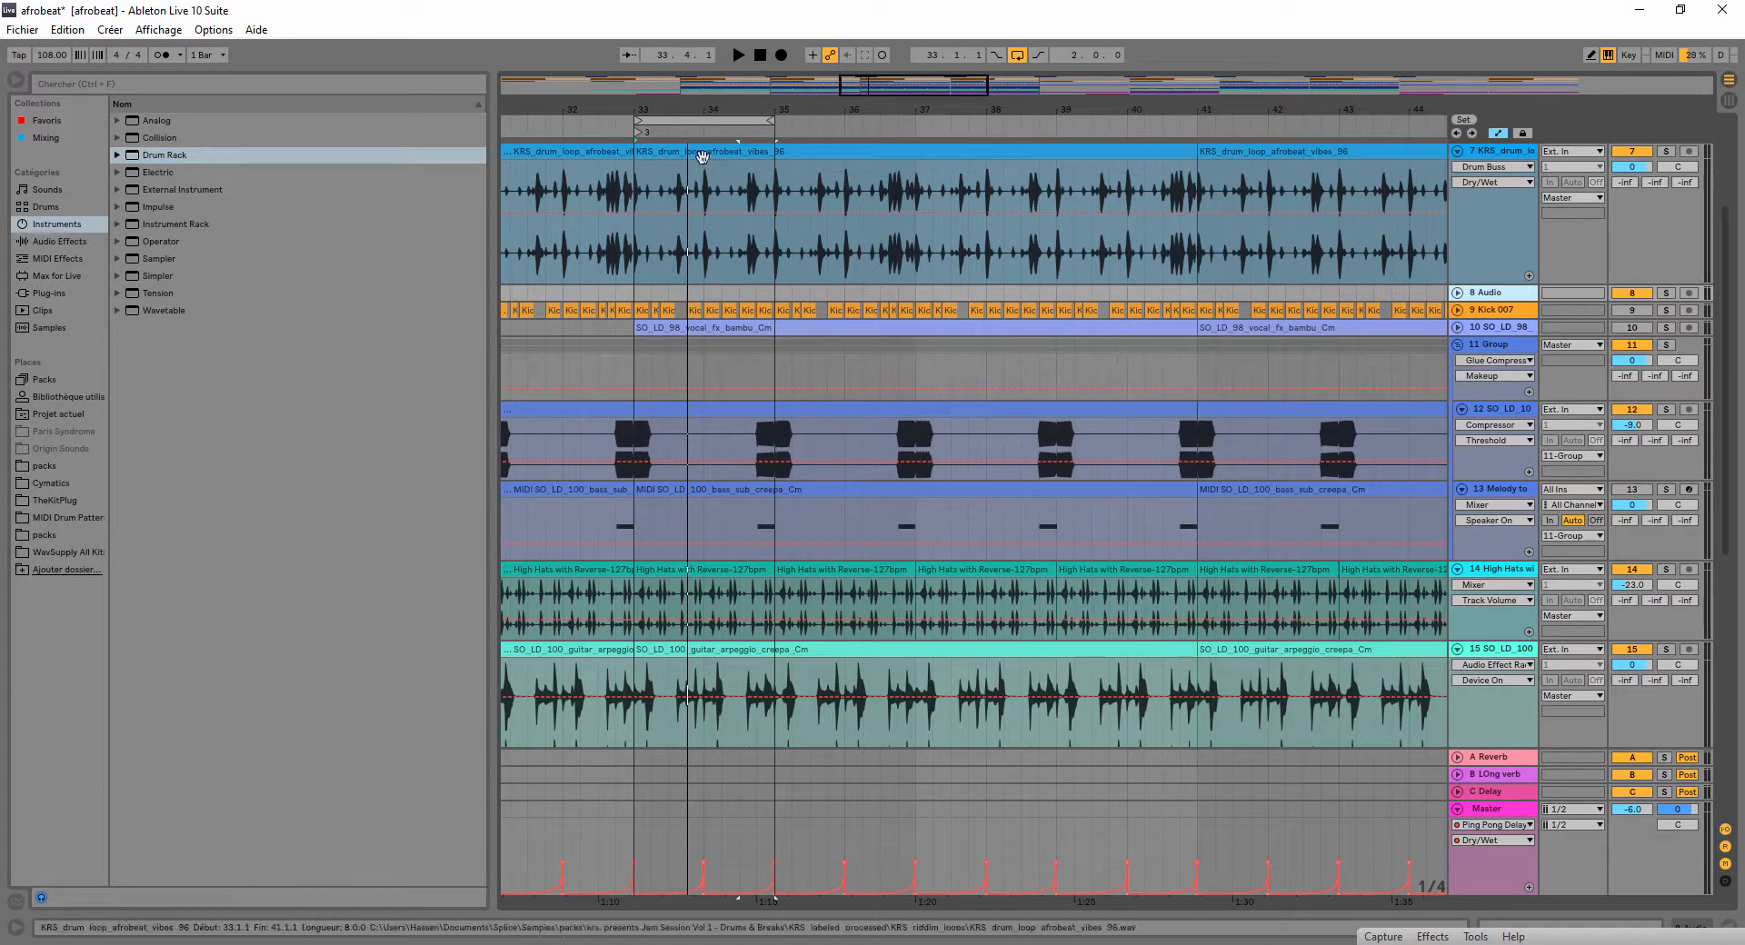
mouse_move(655, 107)
mouse_down()
mouse_move(665, 168)
mouse_move(675, 105)
mouse_up()
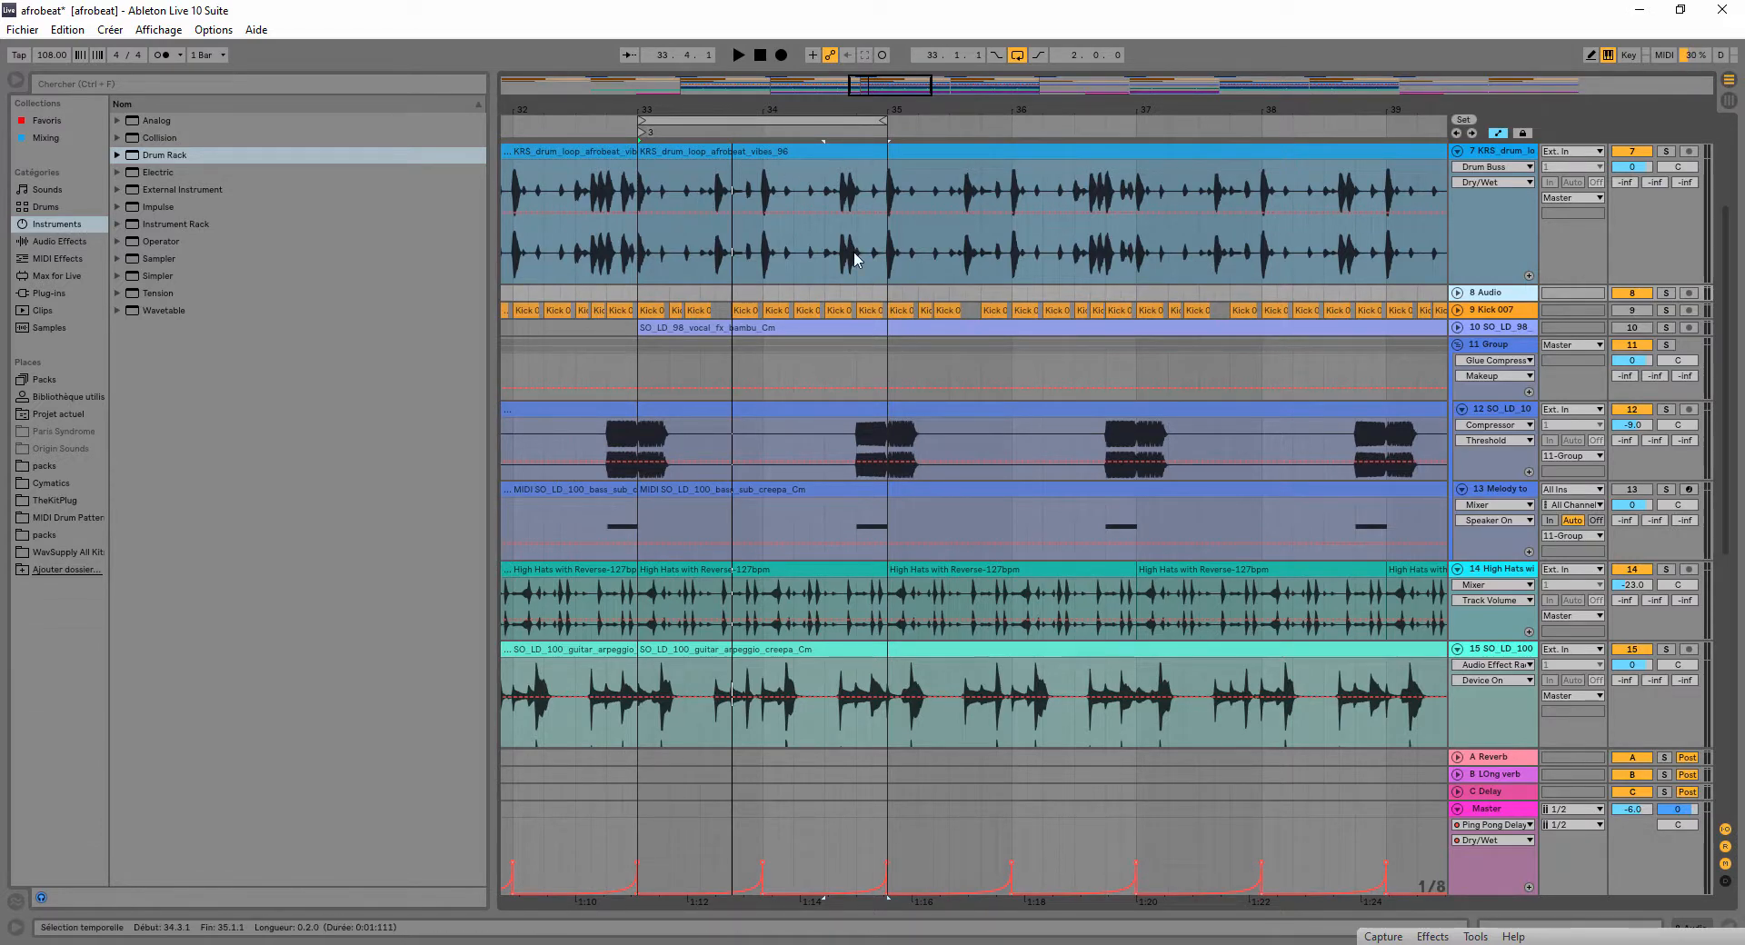
drag(856, 452, 887, 363)
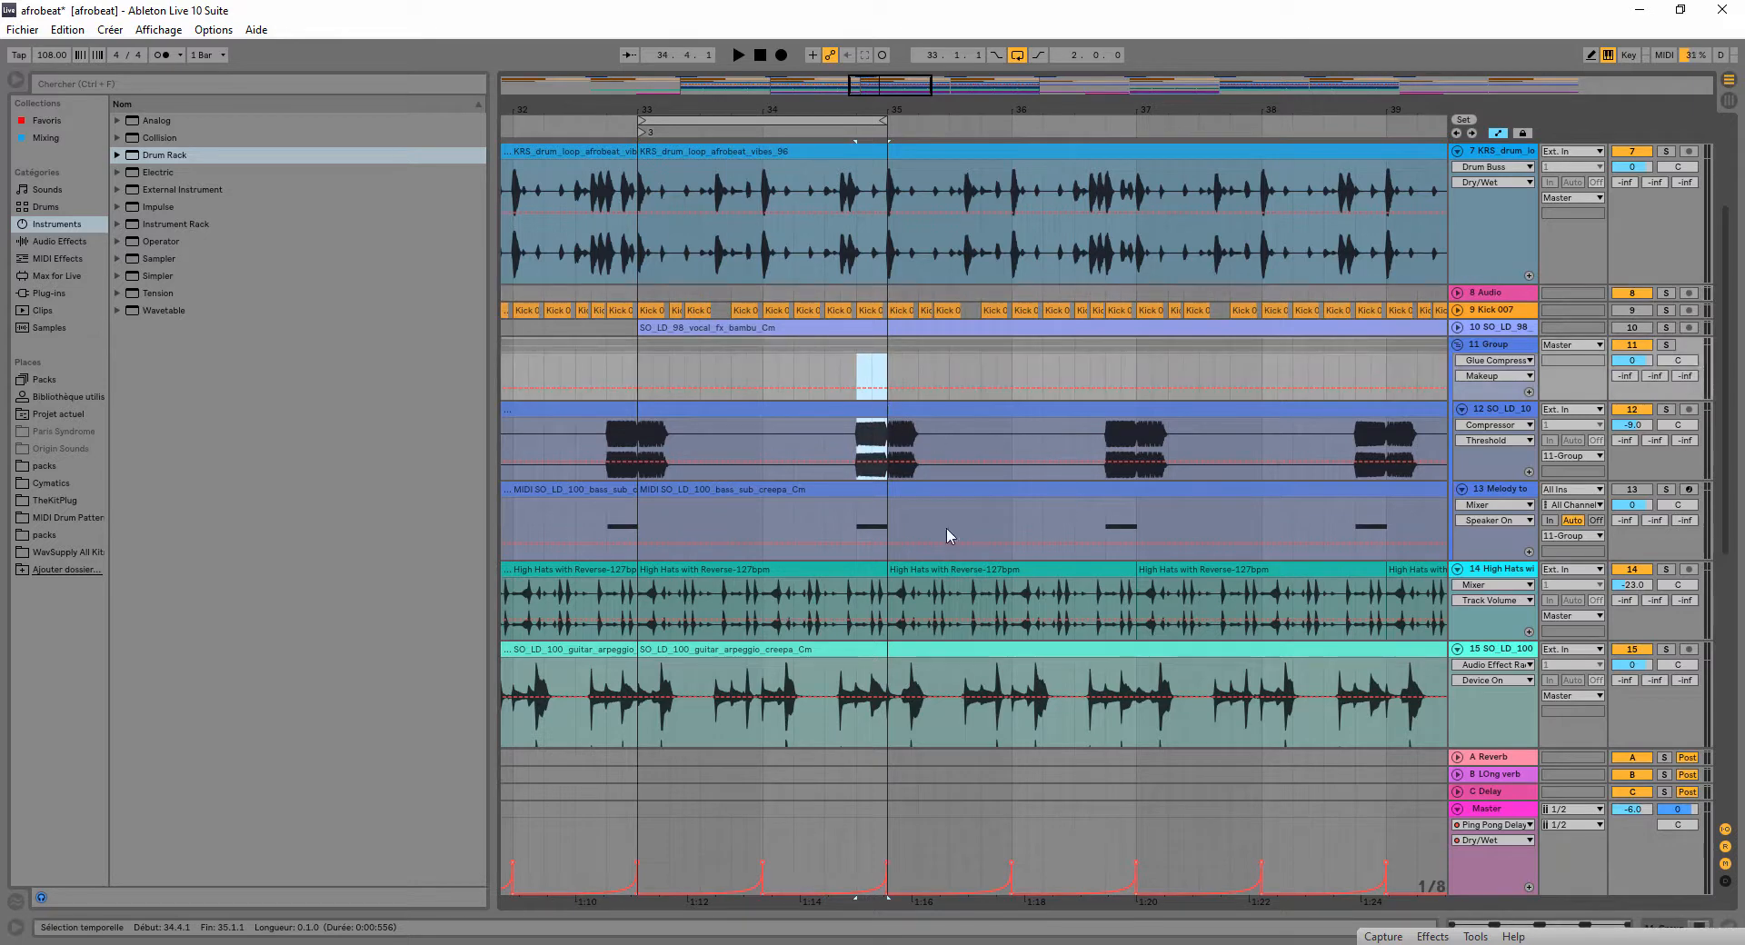
double_click(761, 518)
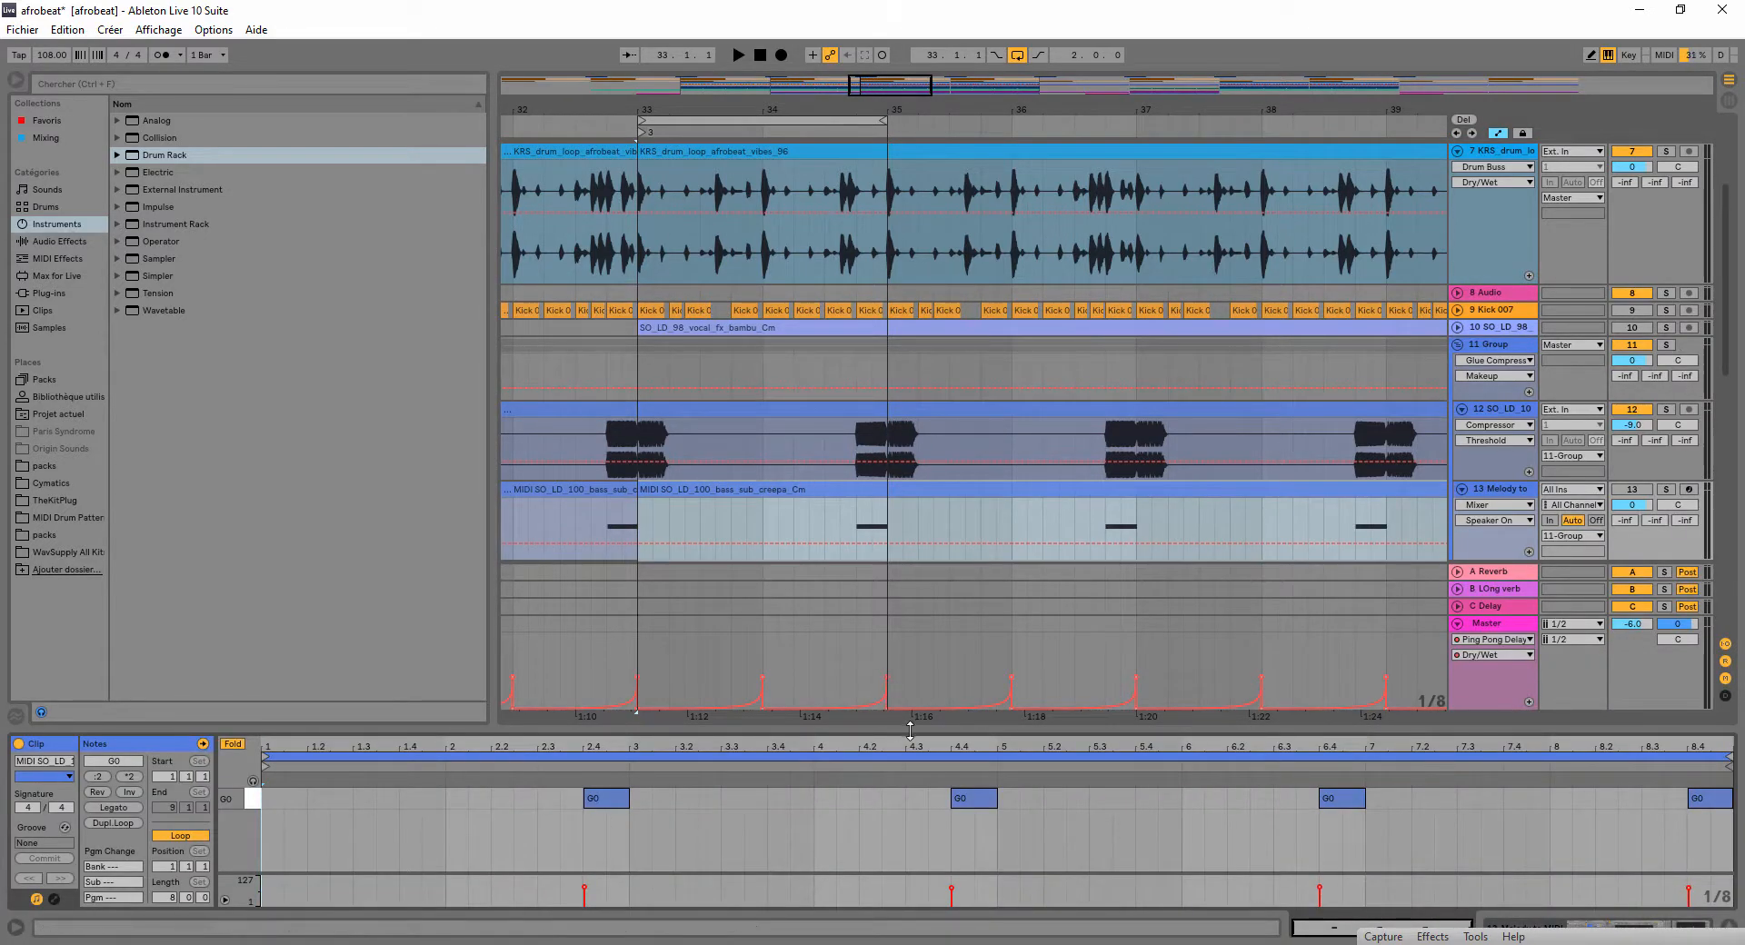
drag(915, 731, 914, 905)
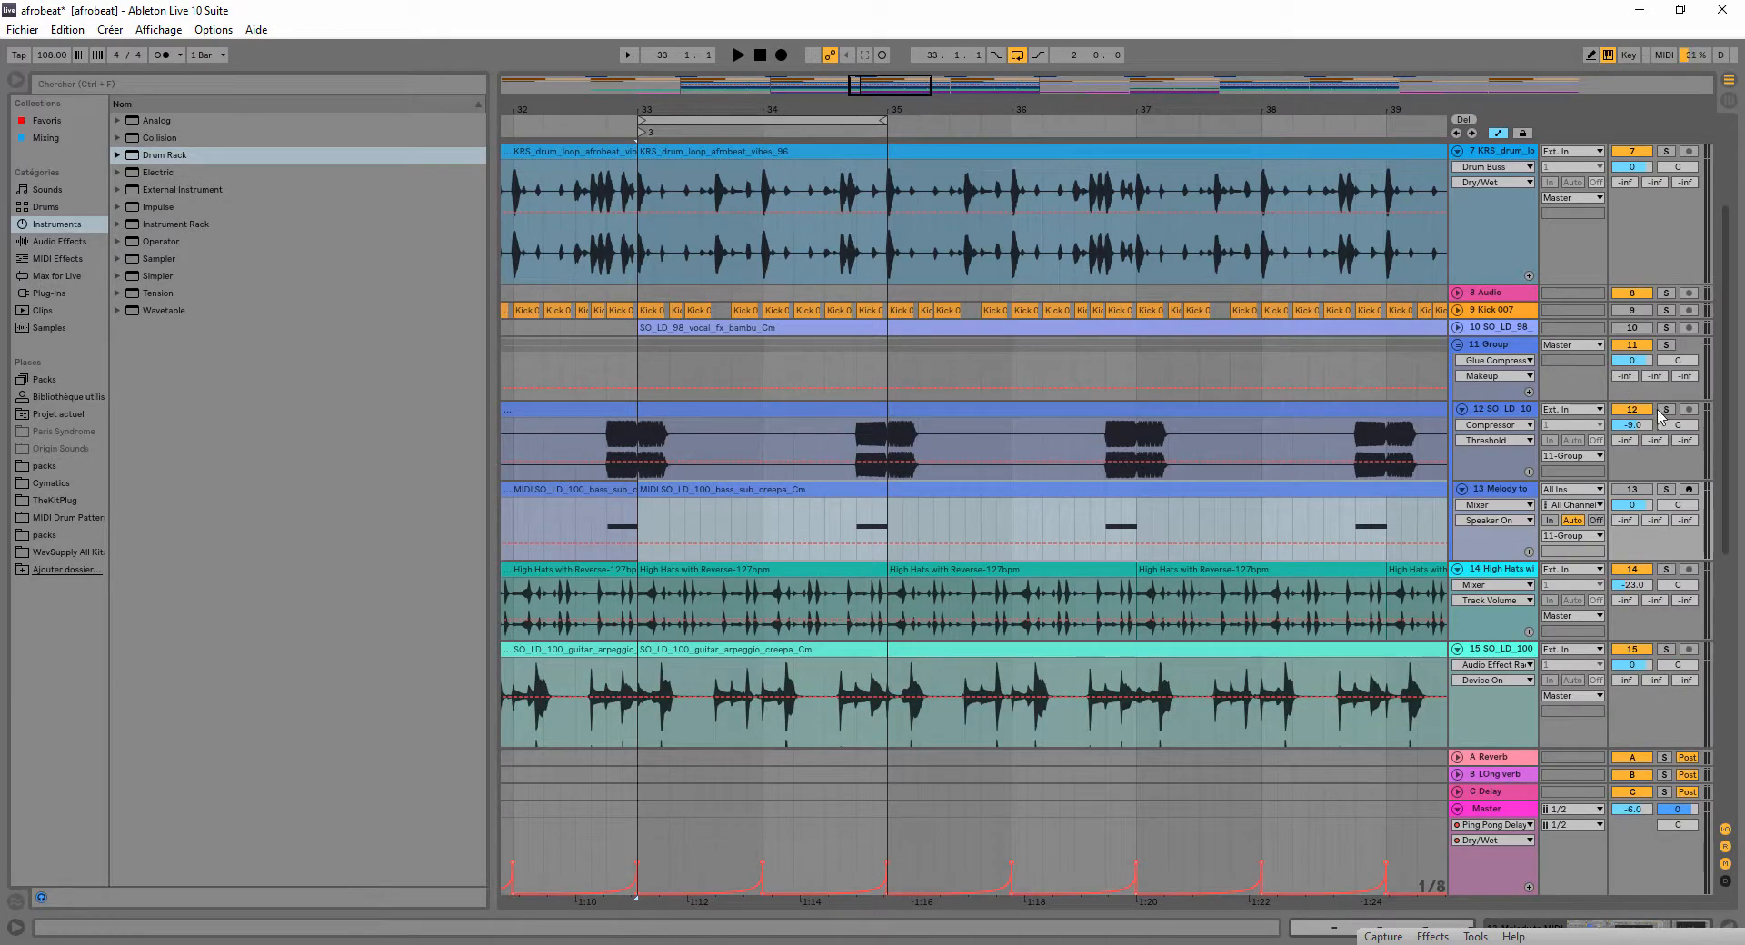
- Solo the bass audio track 12, play it briefly, and show its effect chain
click(1665, 410)
key(space)
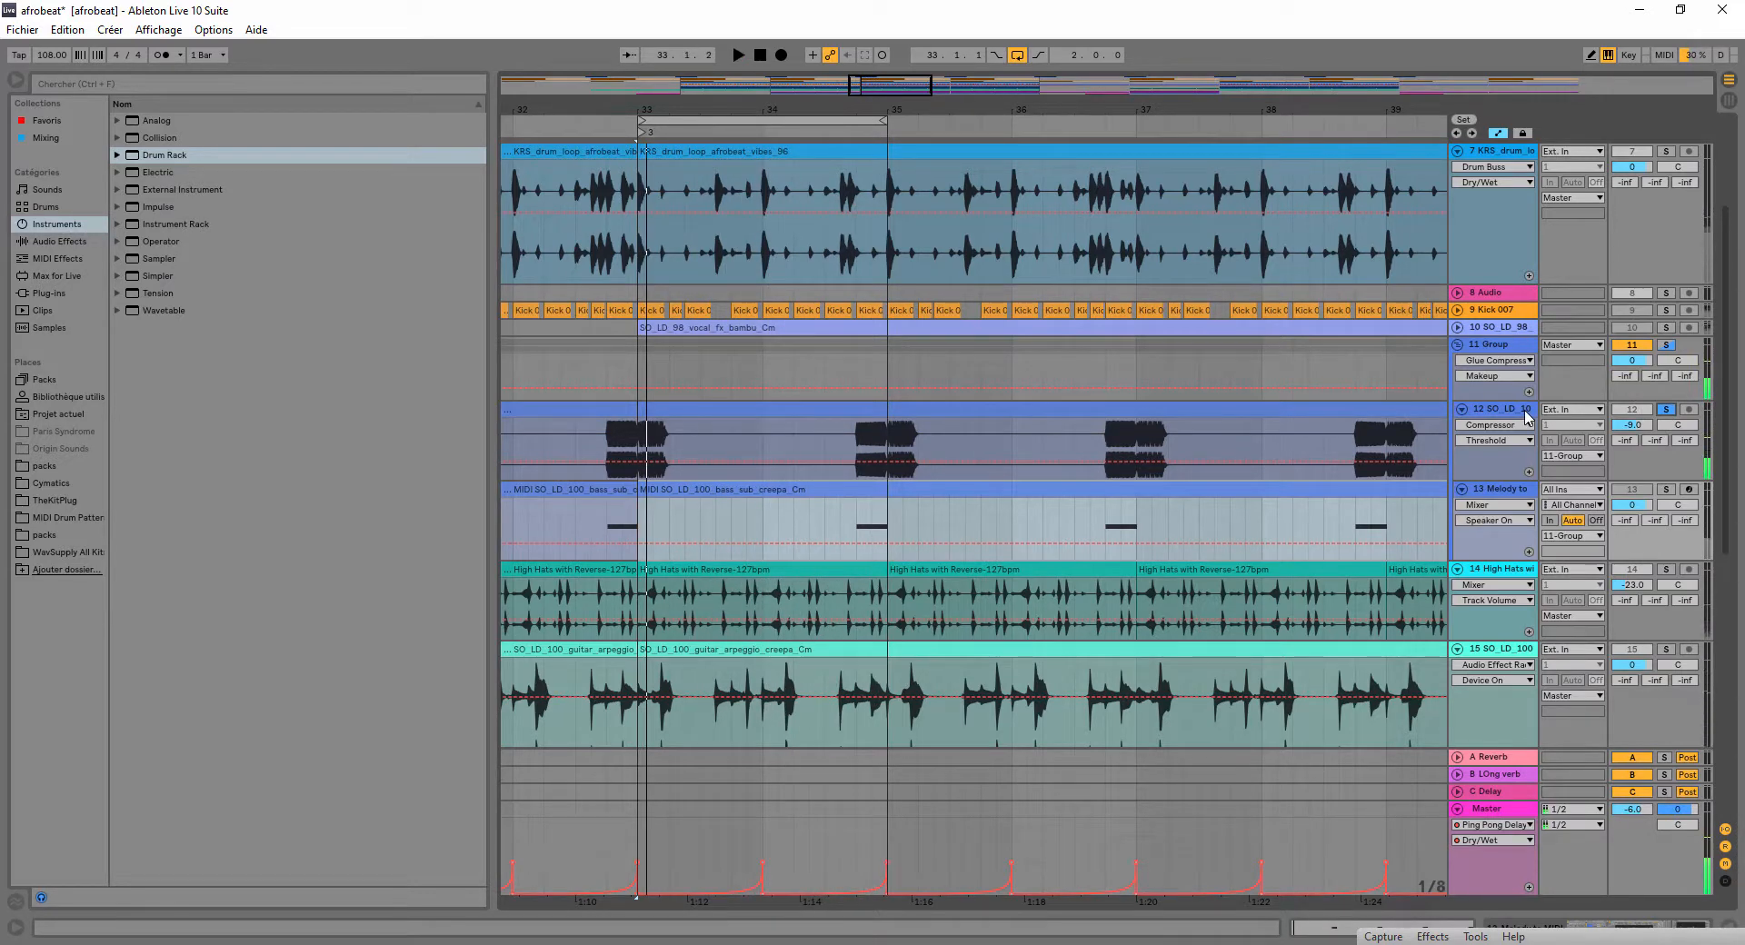
scroll(1372, 534, down, 3)
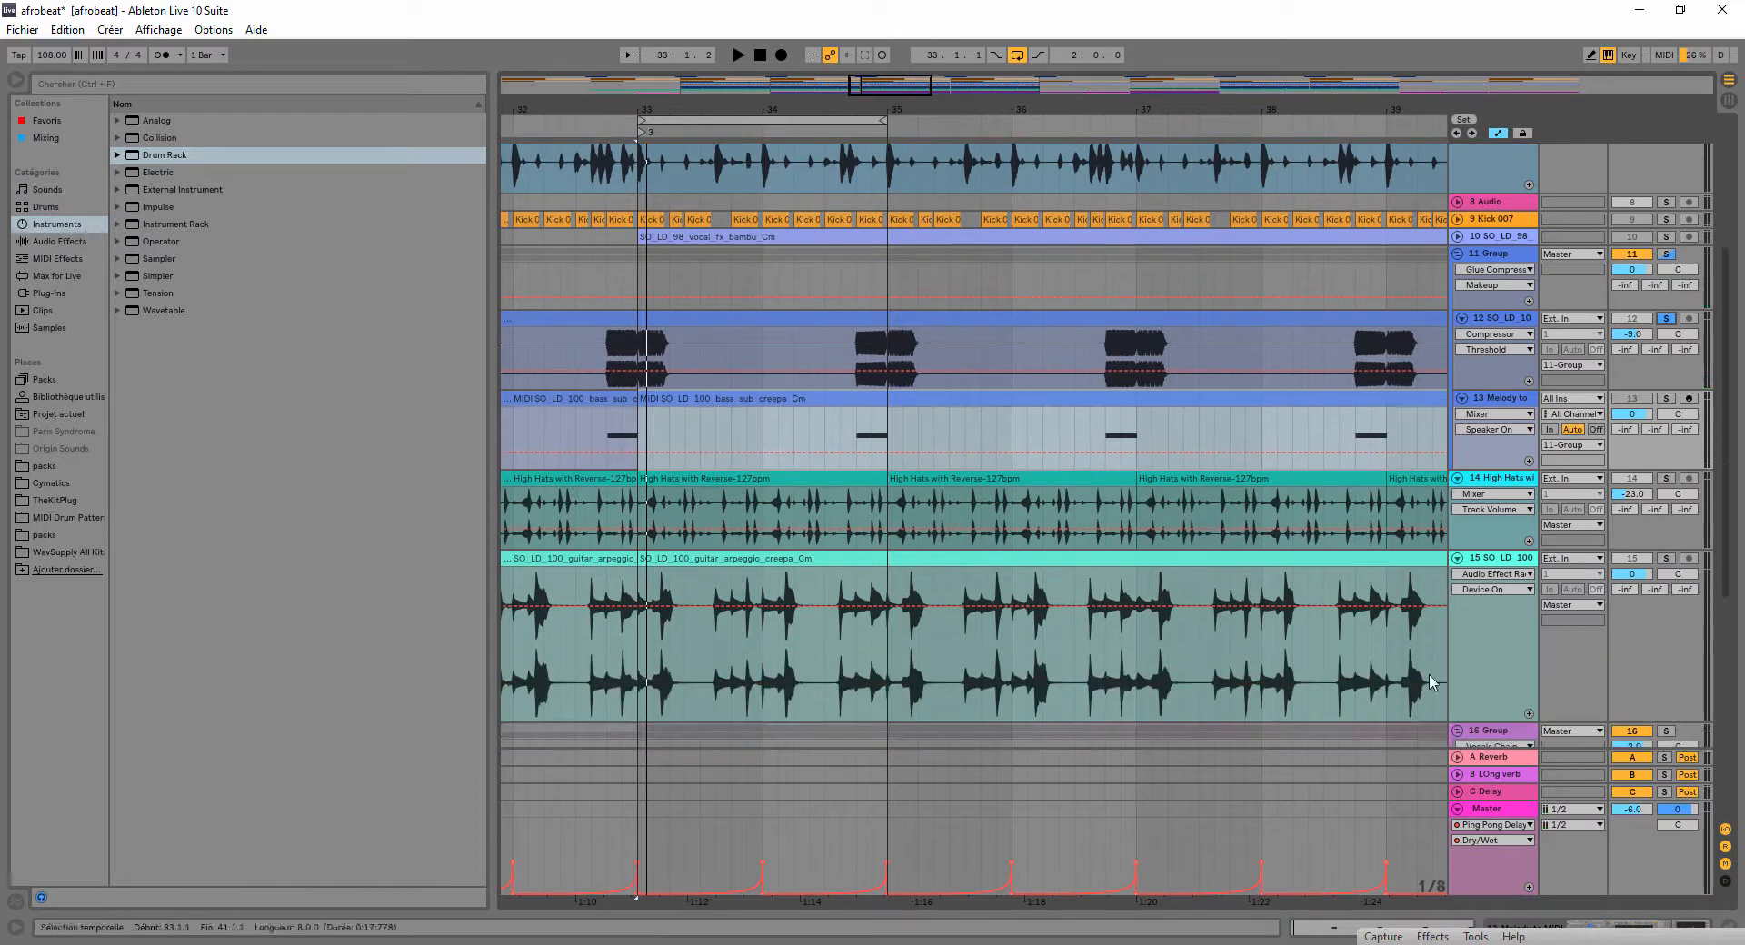
click(1526, 928)
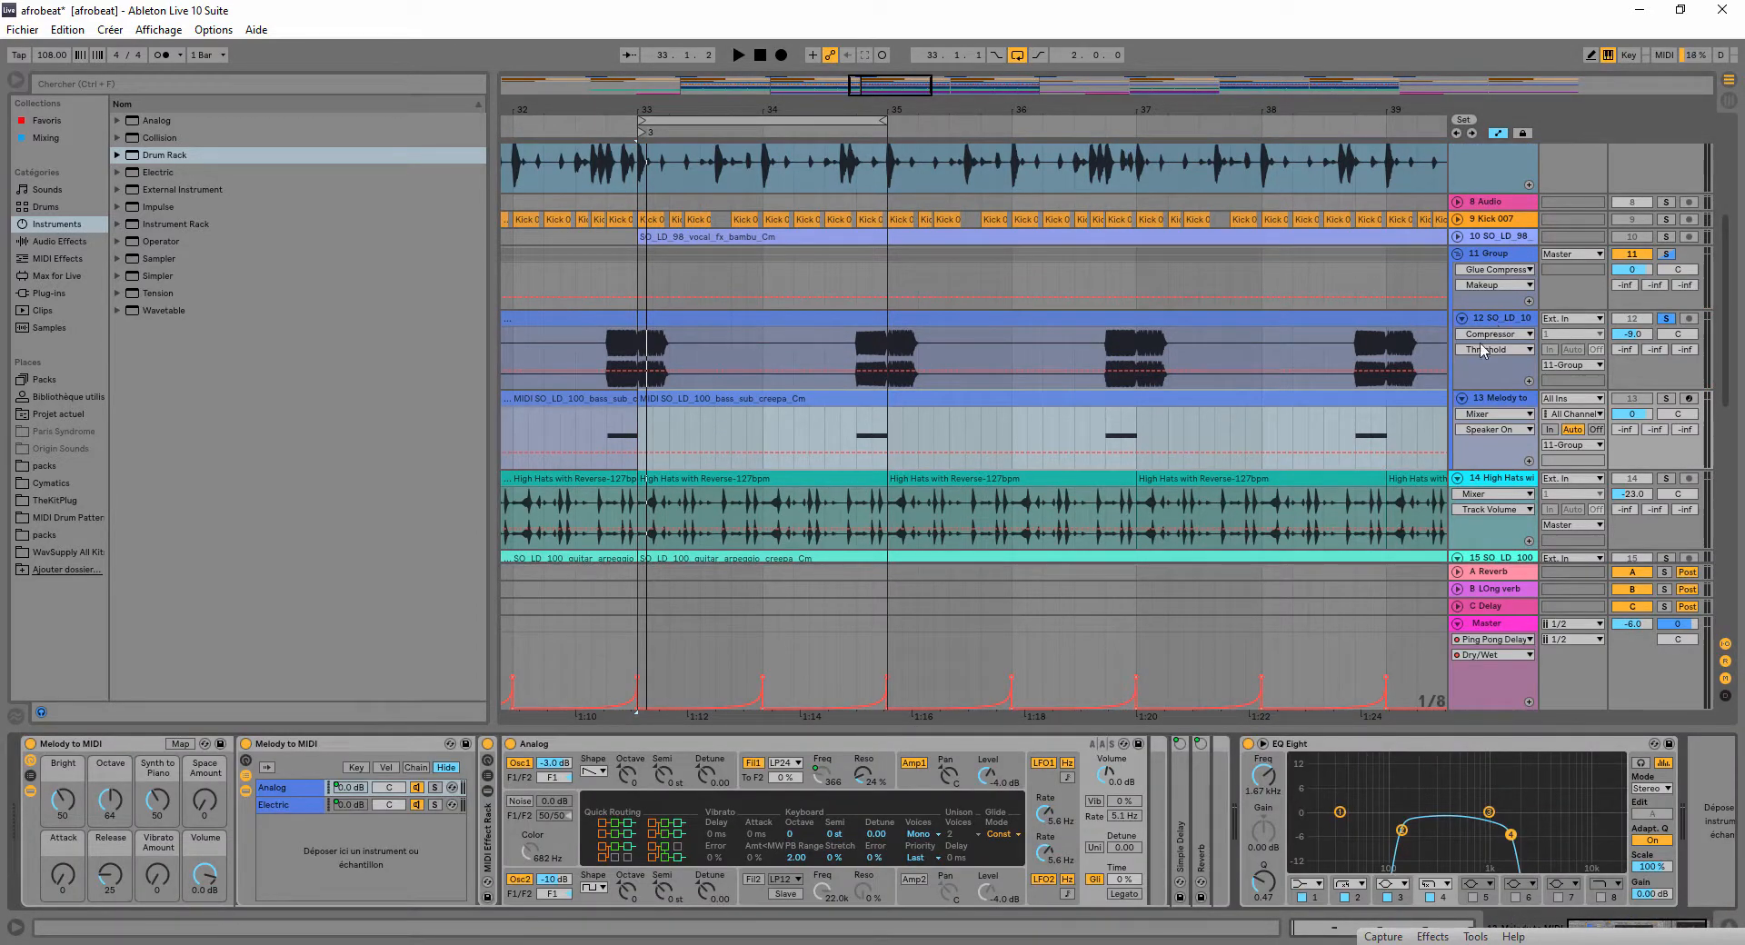
click(1496, 320)
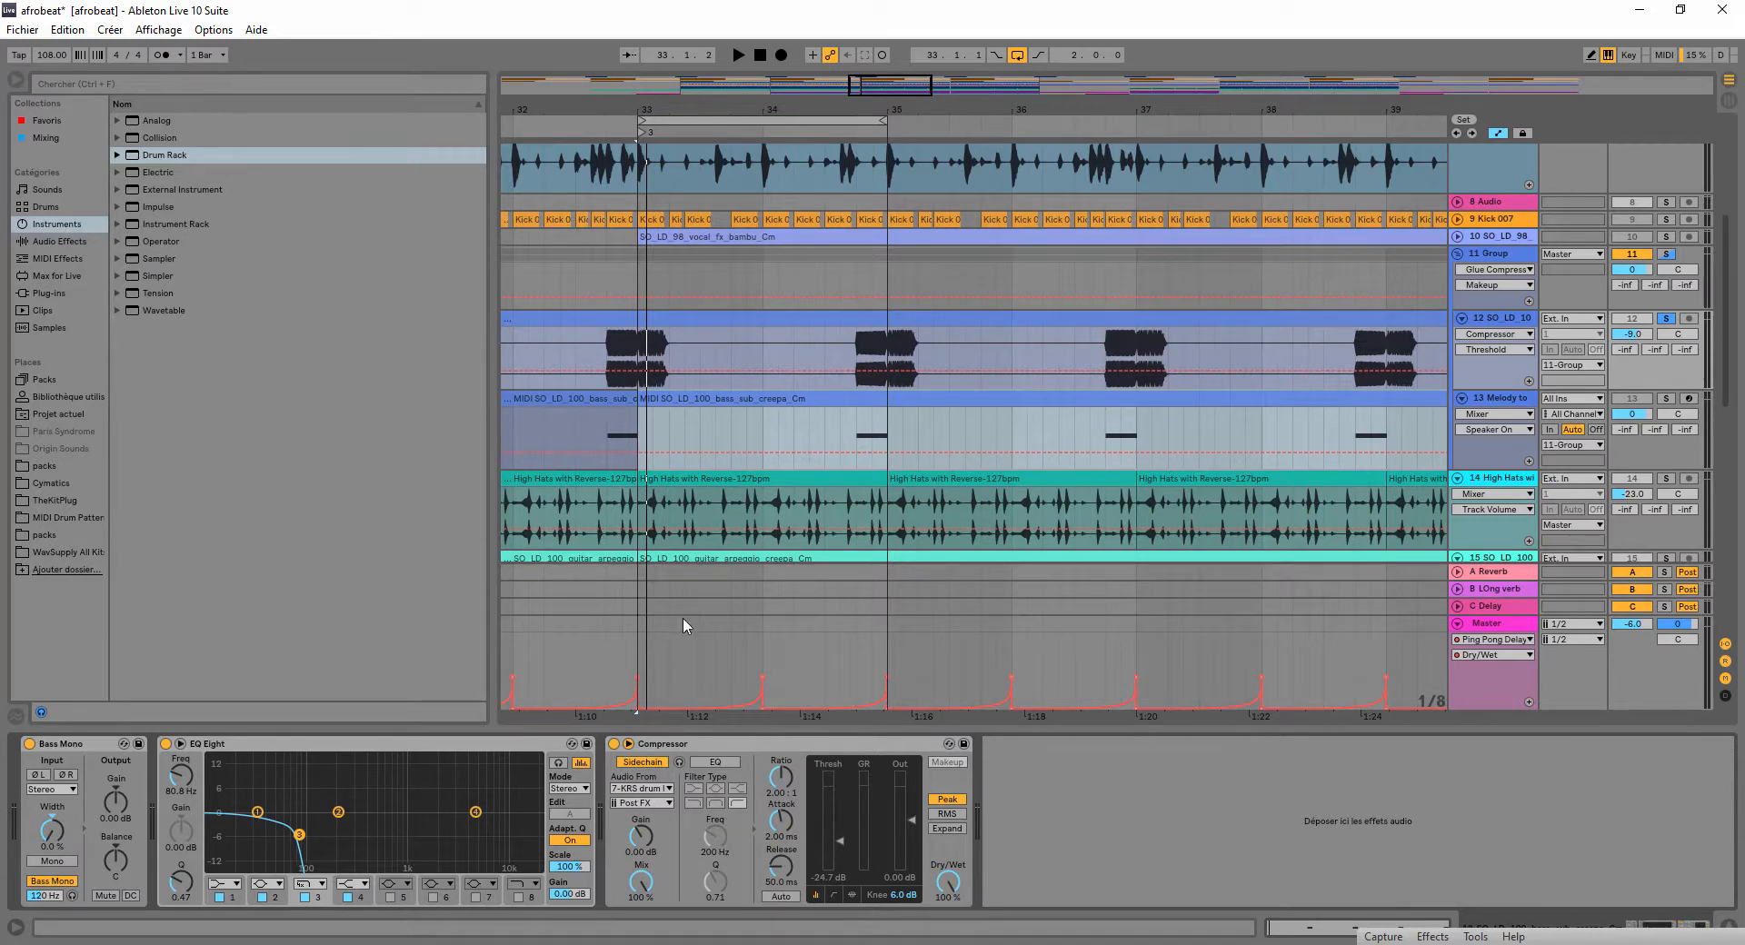
- Take the bass track out of solo and show the High Hats track's effects
scroll(724, 282, up, 2)
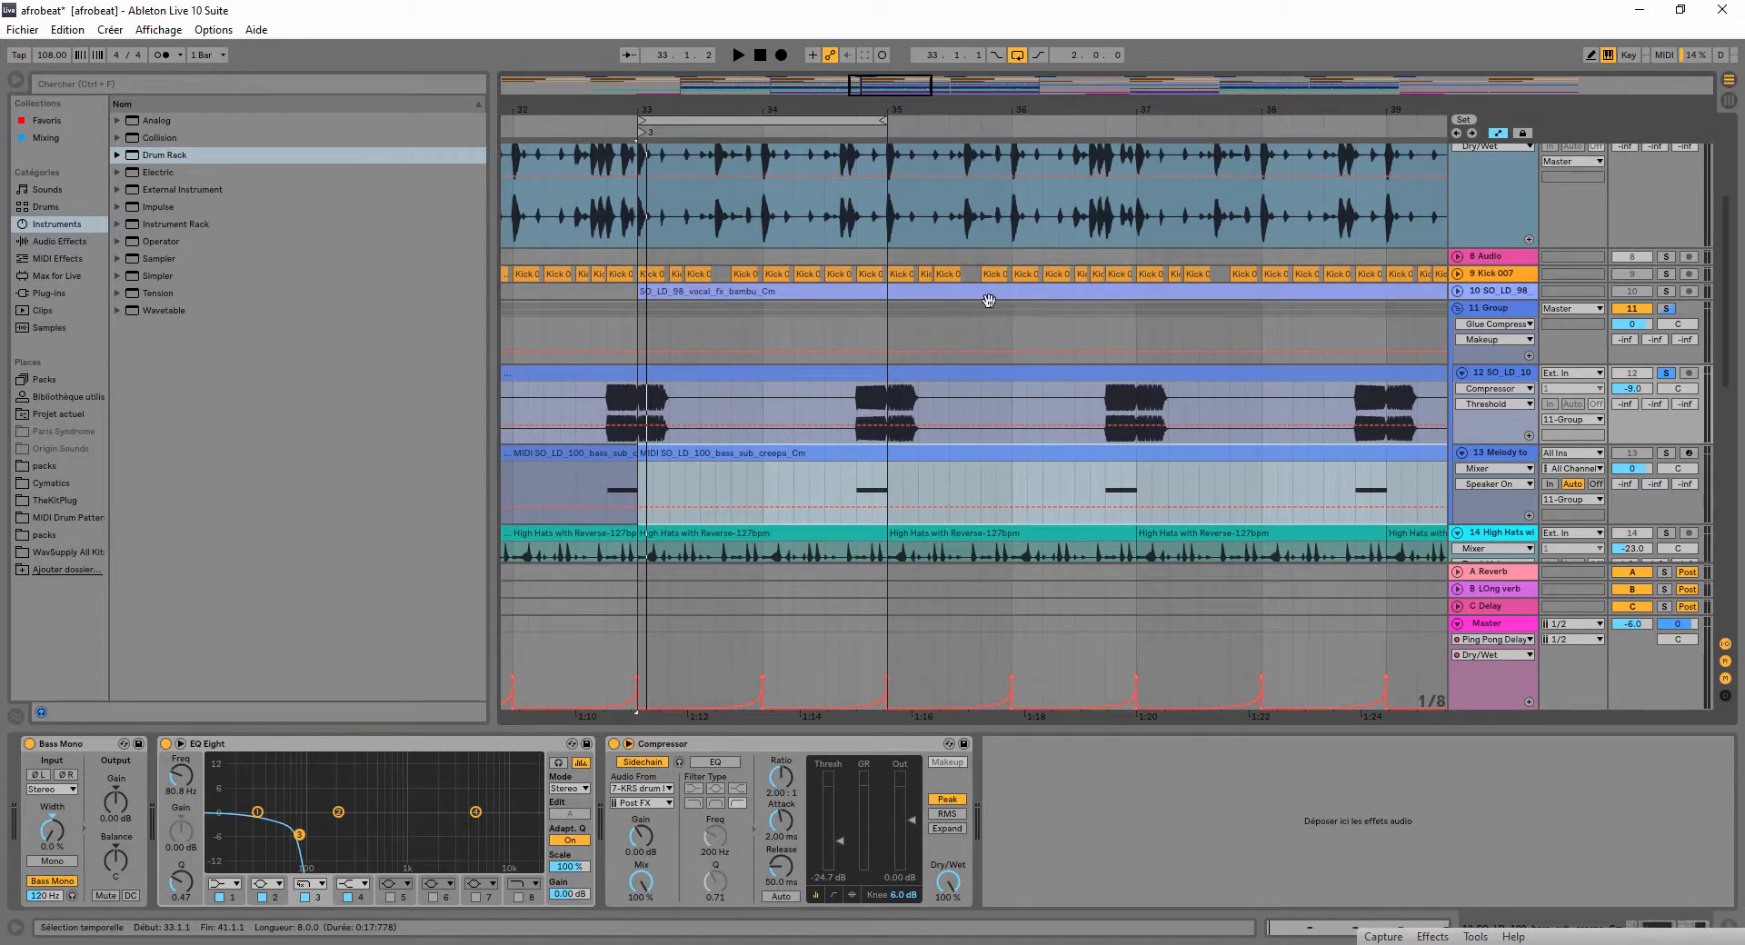
scroll(986, 295, down, 4)
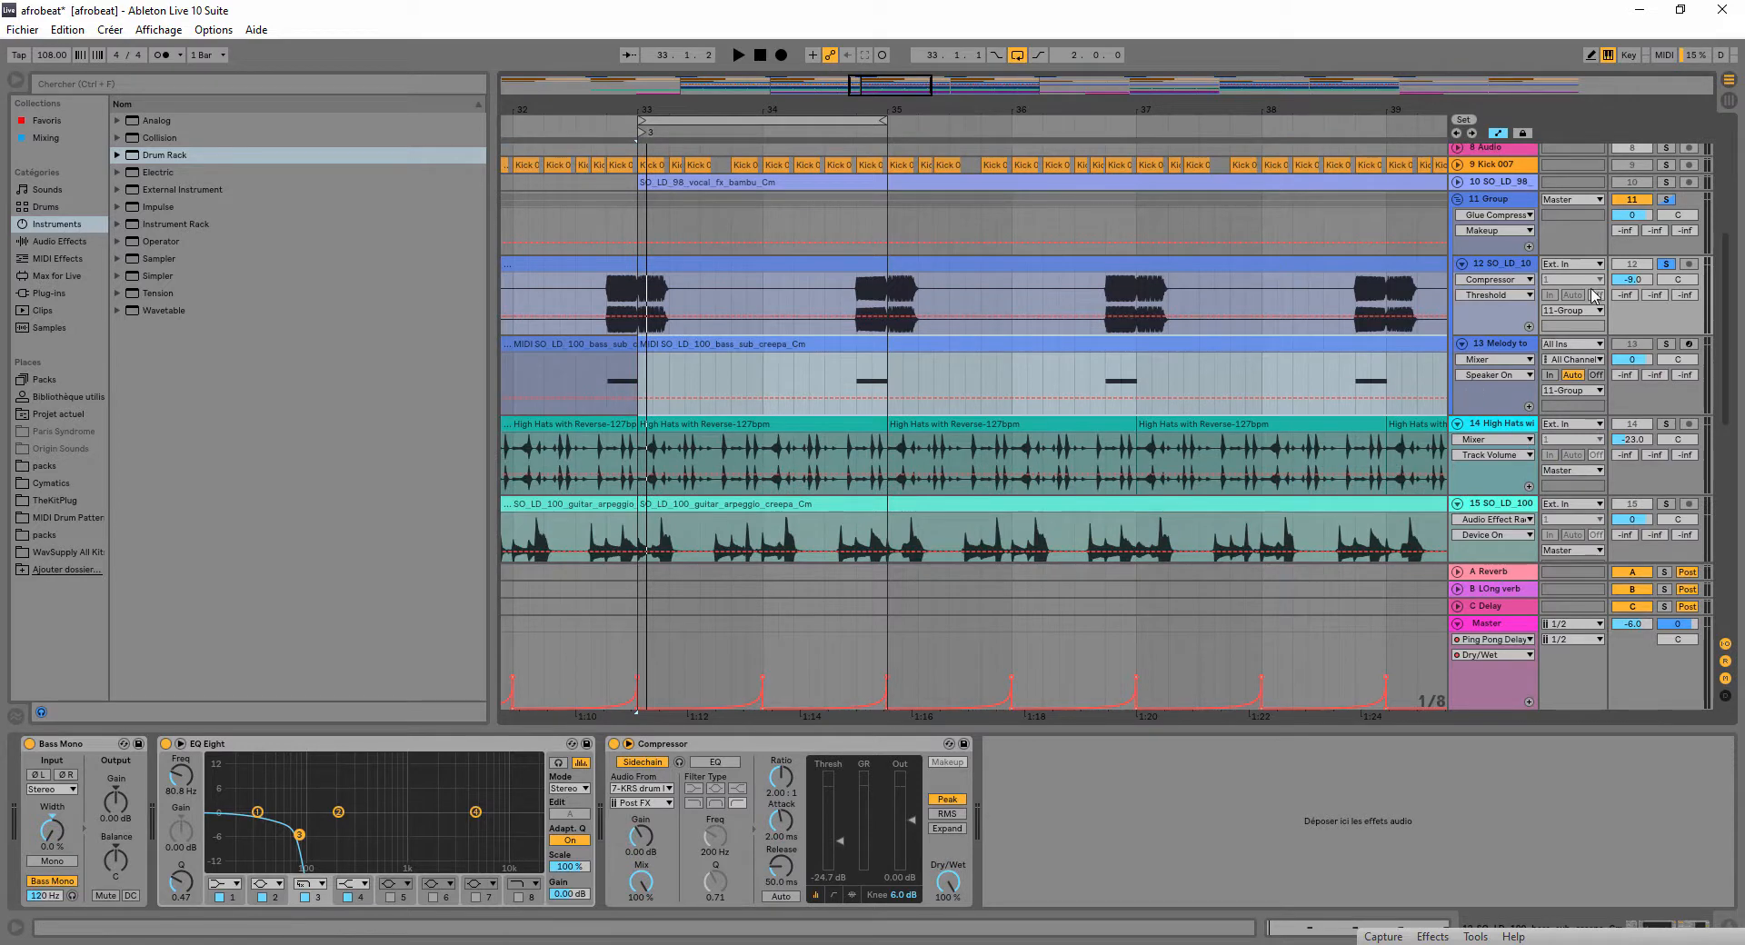
click(1487, 429)
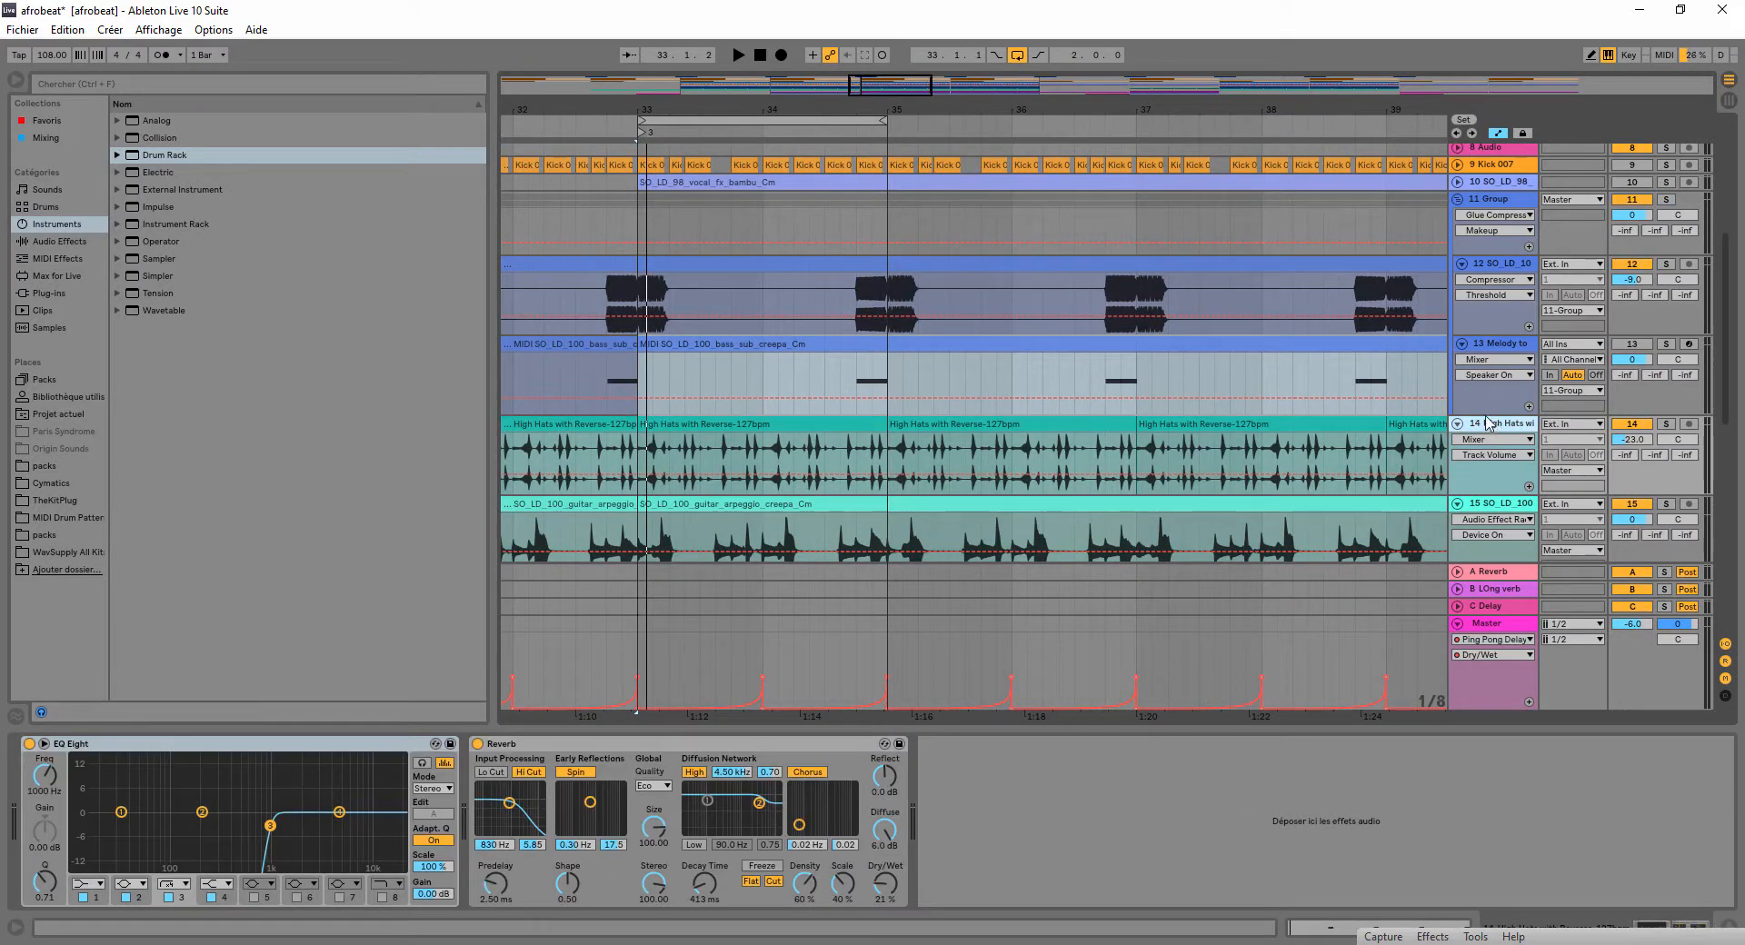
- Solo vocal group 16 and play from bar 33 with its Vocals_Chain rack bypassed, re-enable the rack to compare, and stop playback
scroll(1482, 424, down, 2)
scroll(1480, 422, down, 11)
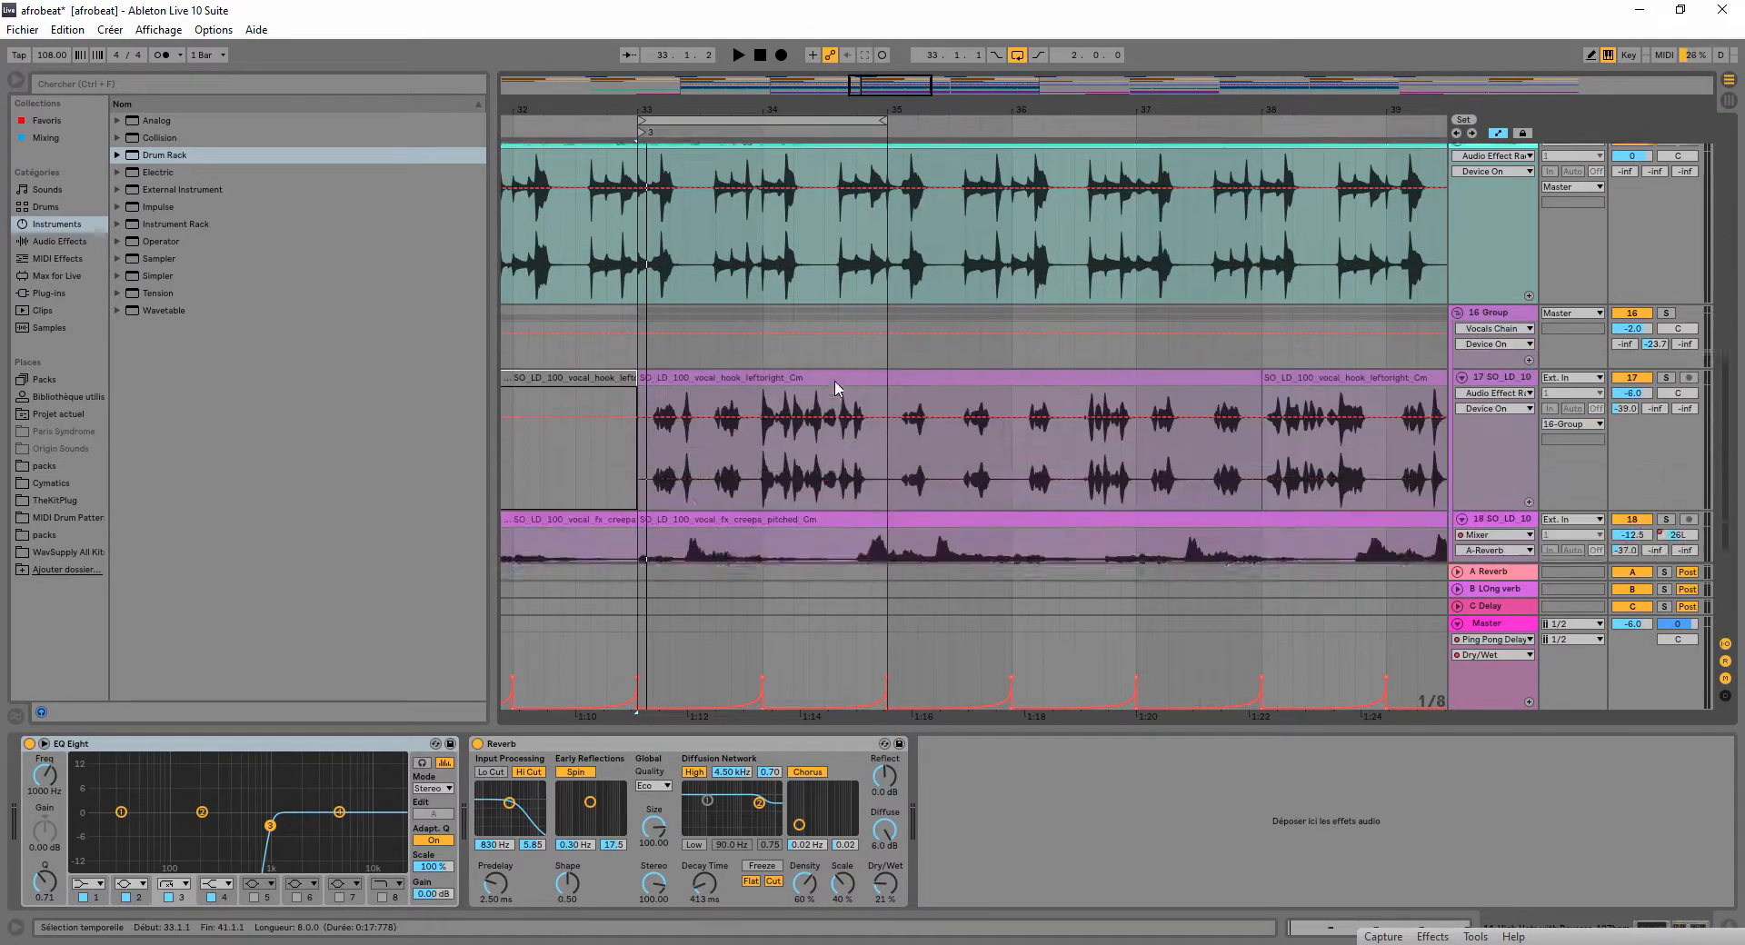
scroll(810, 414, down, 3)
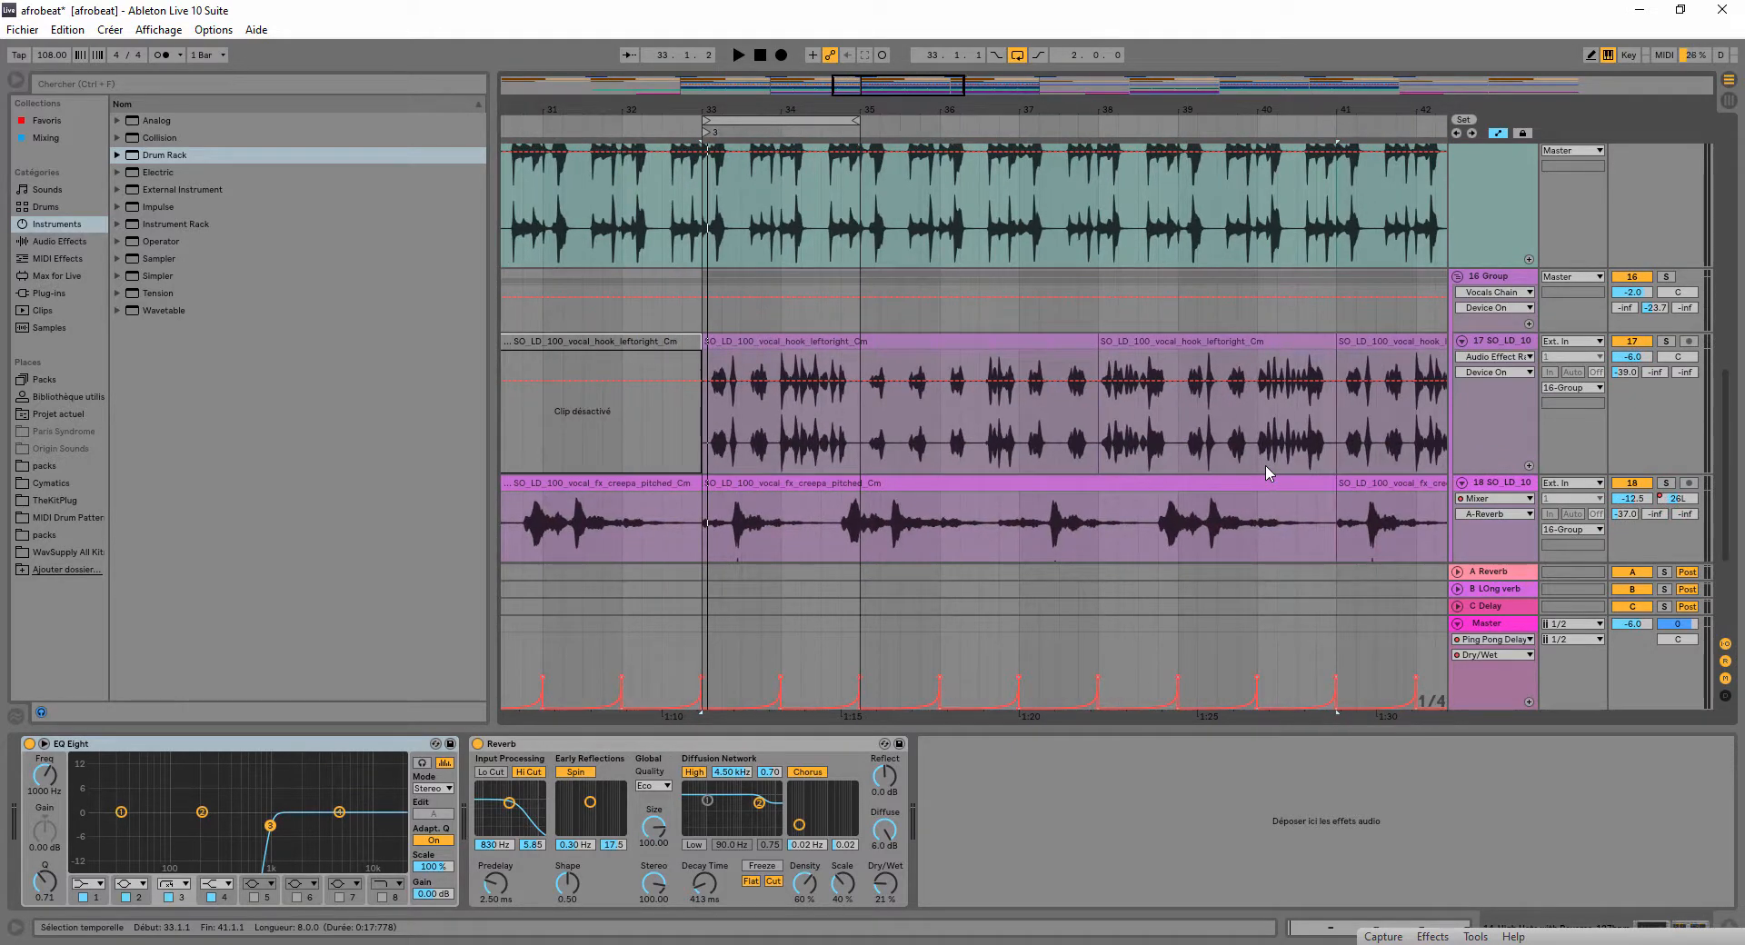
click(1502, 284)
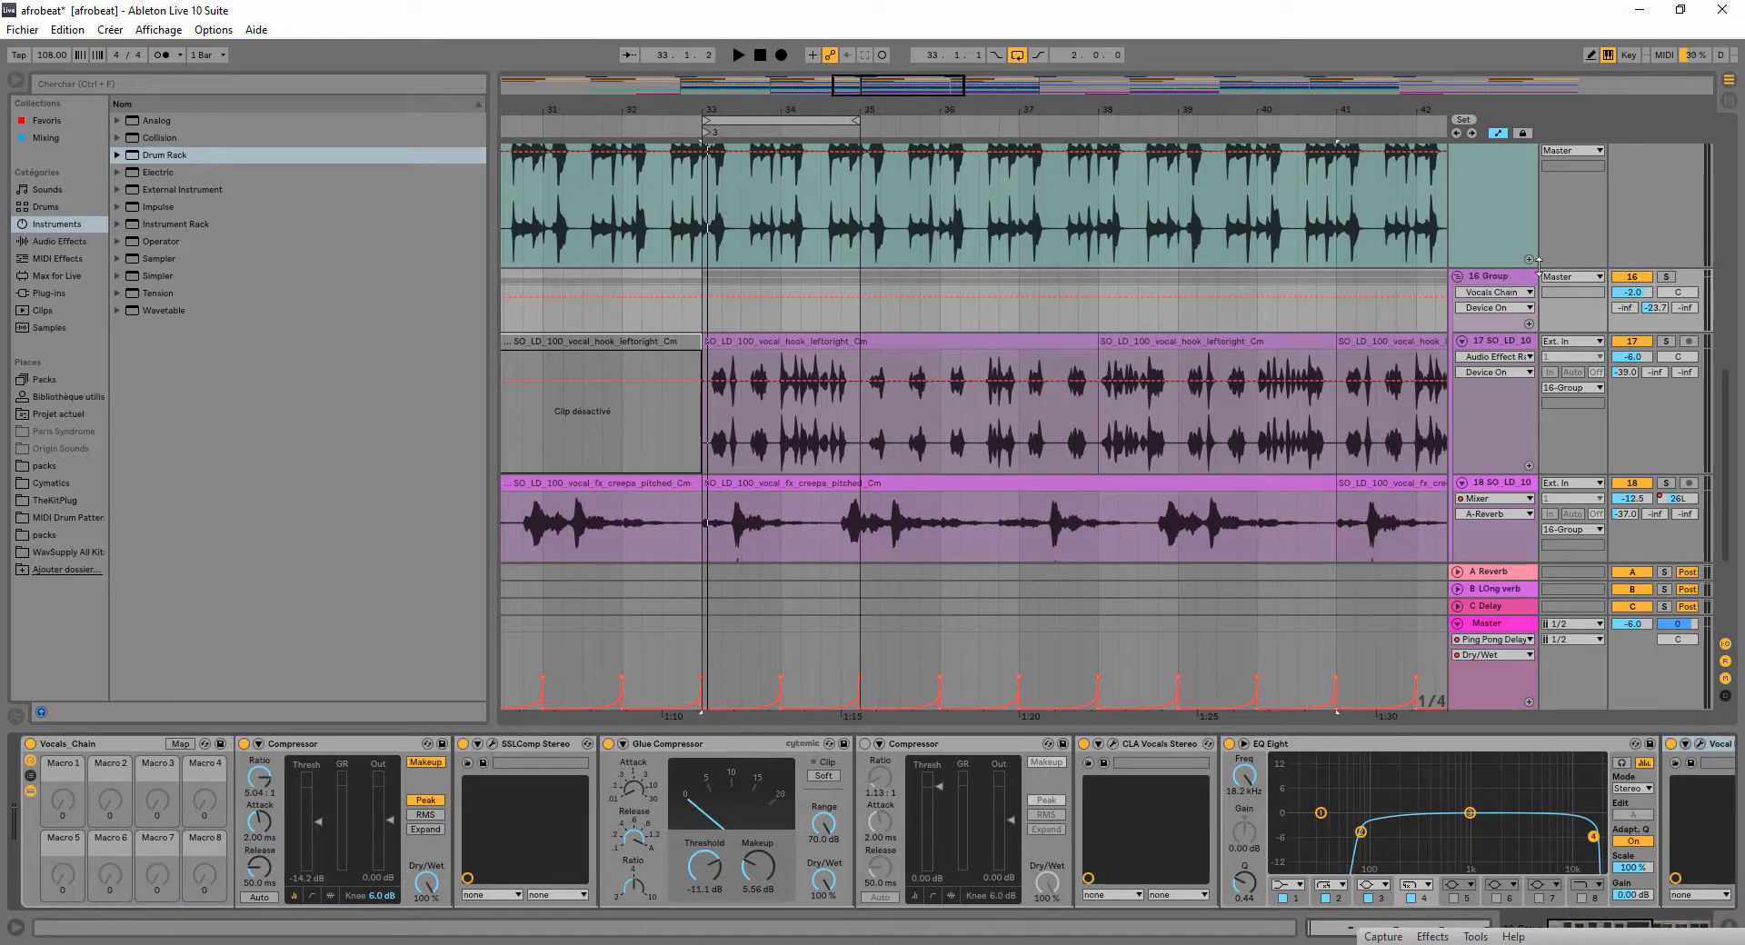
click(30, 744)
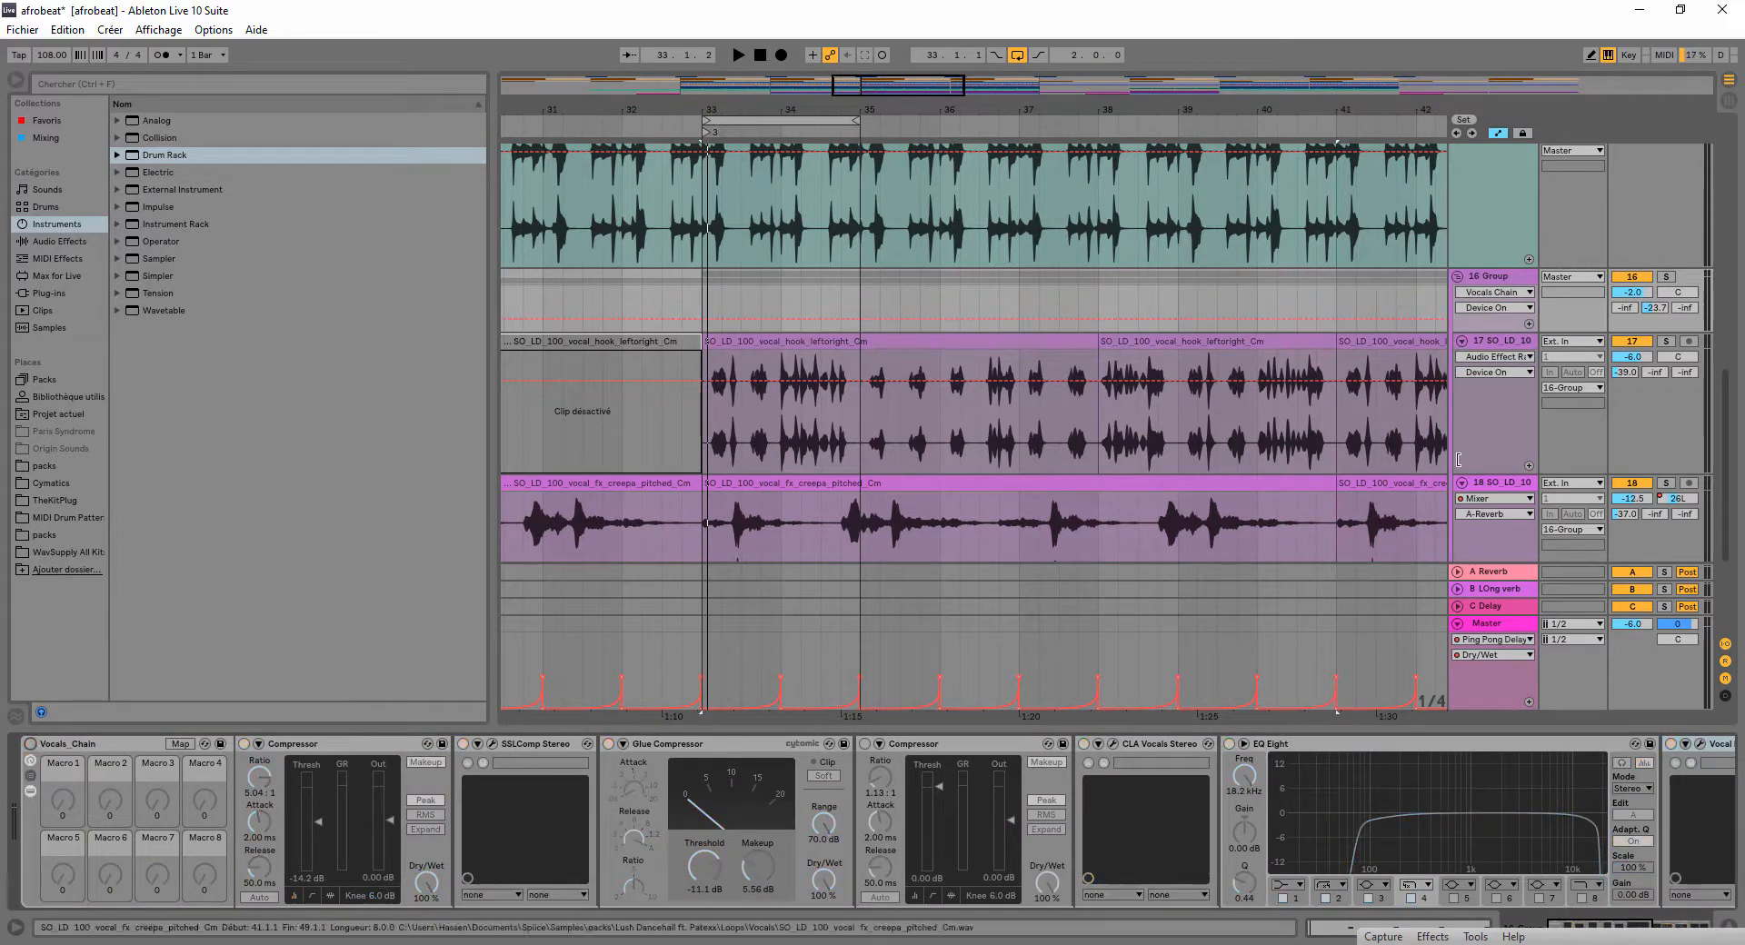
click(1666, 277)
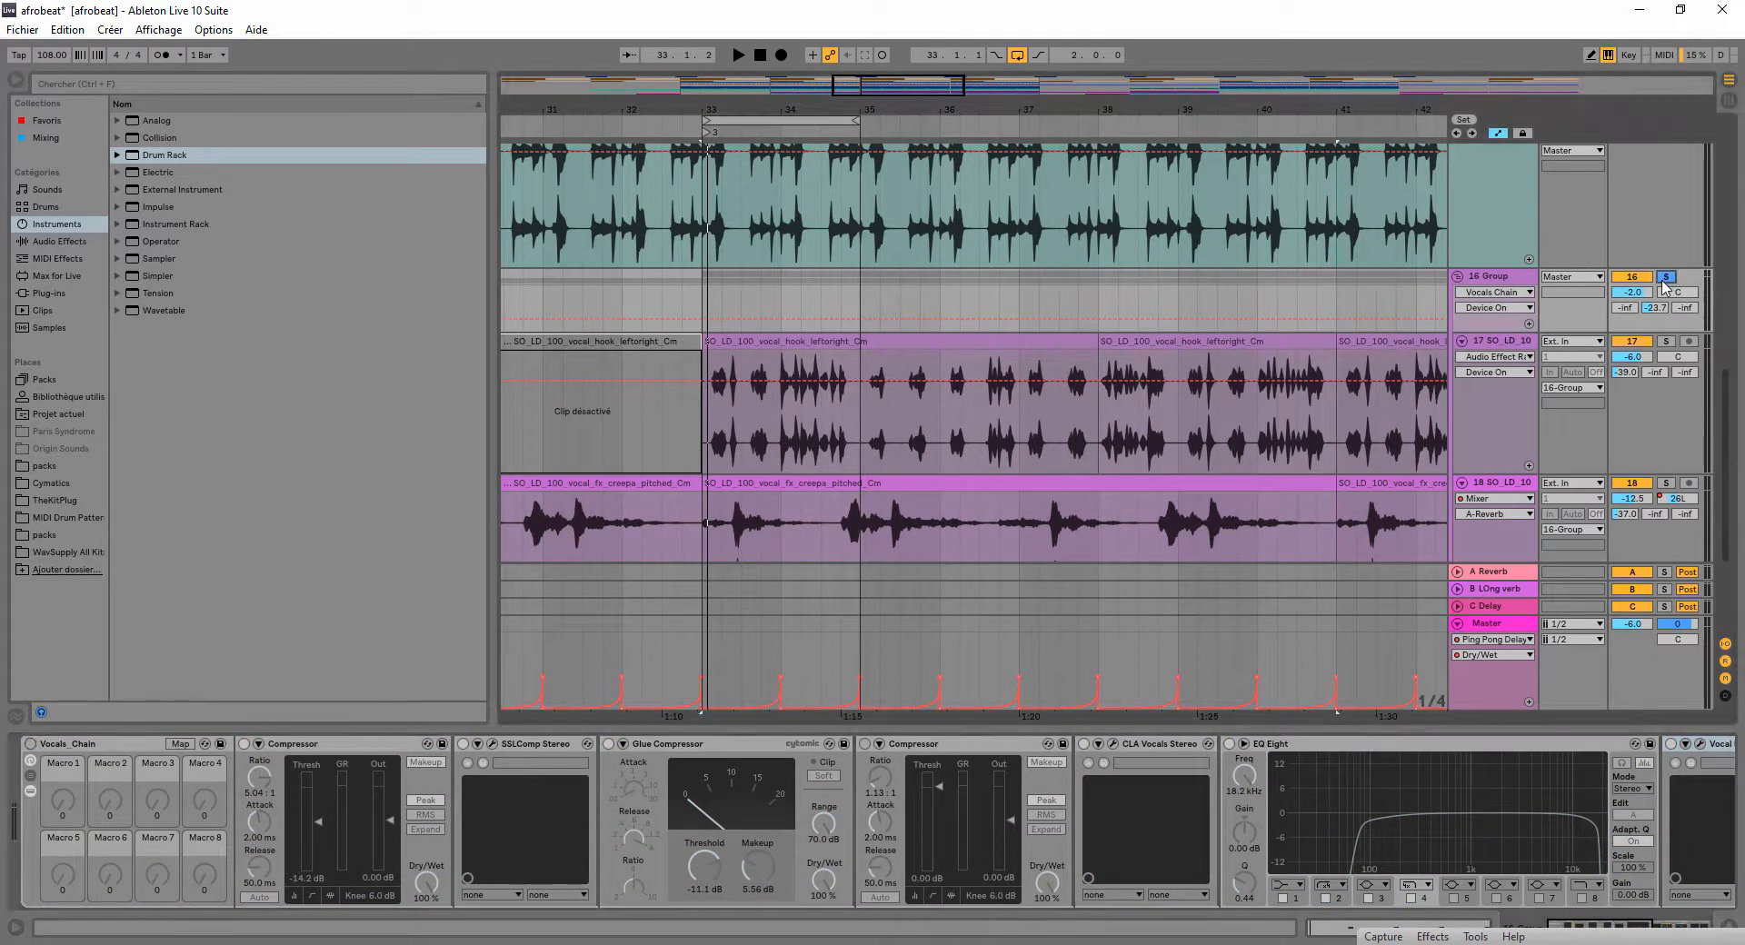
key(space)
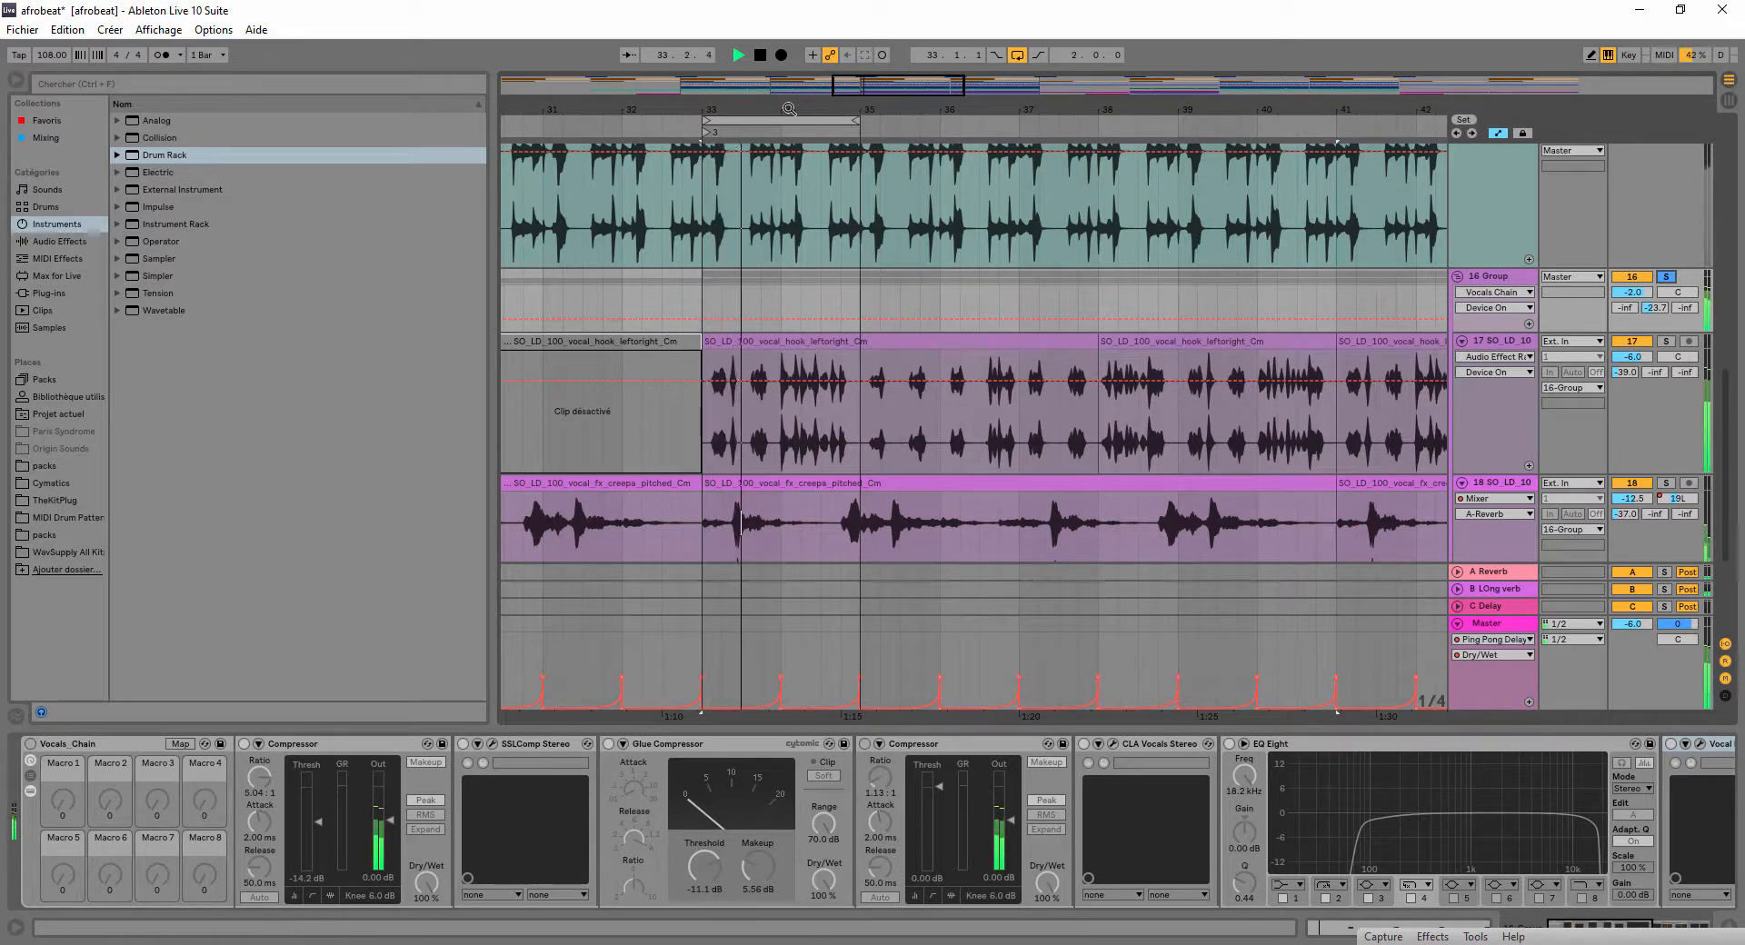
drag(784, 111, 784, 223)
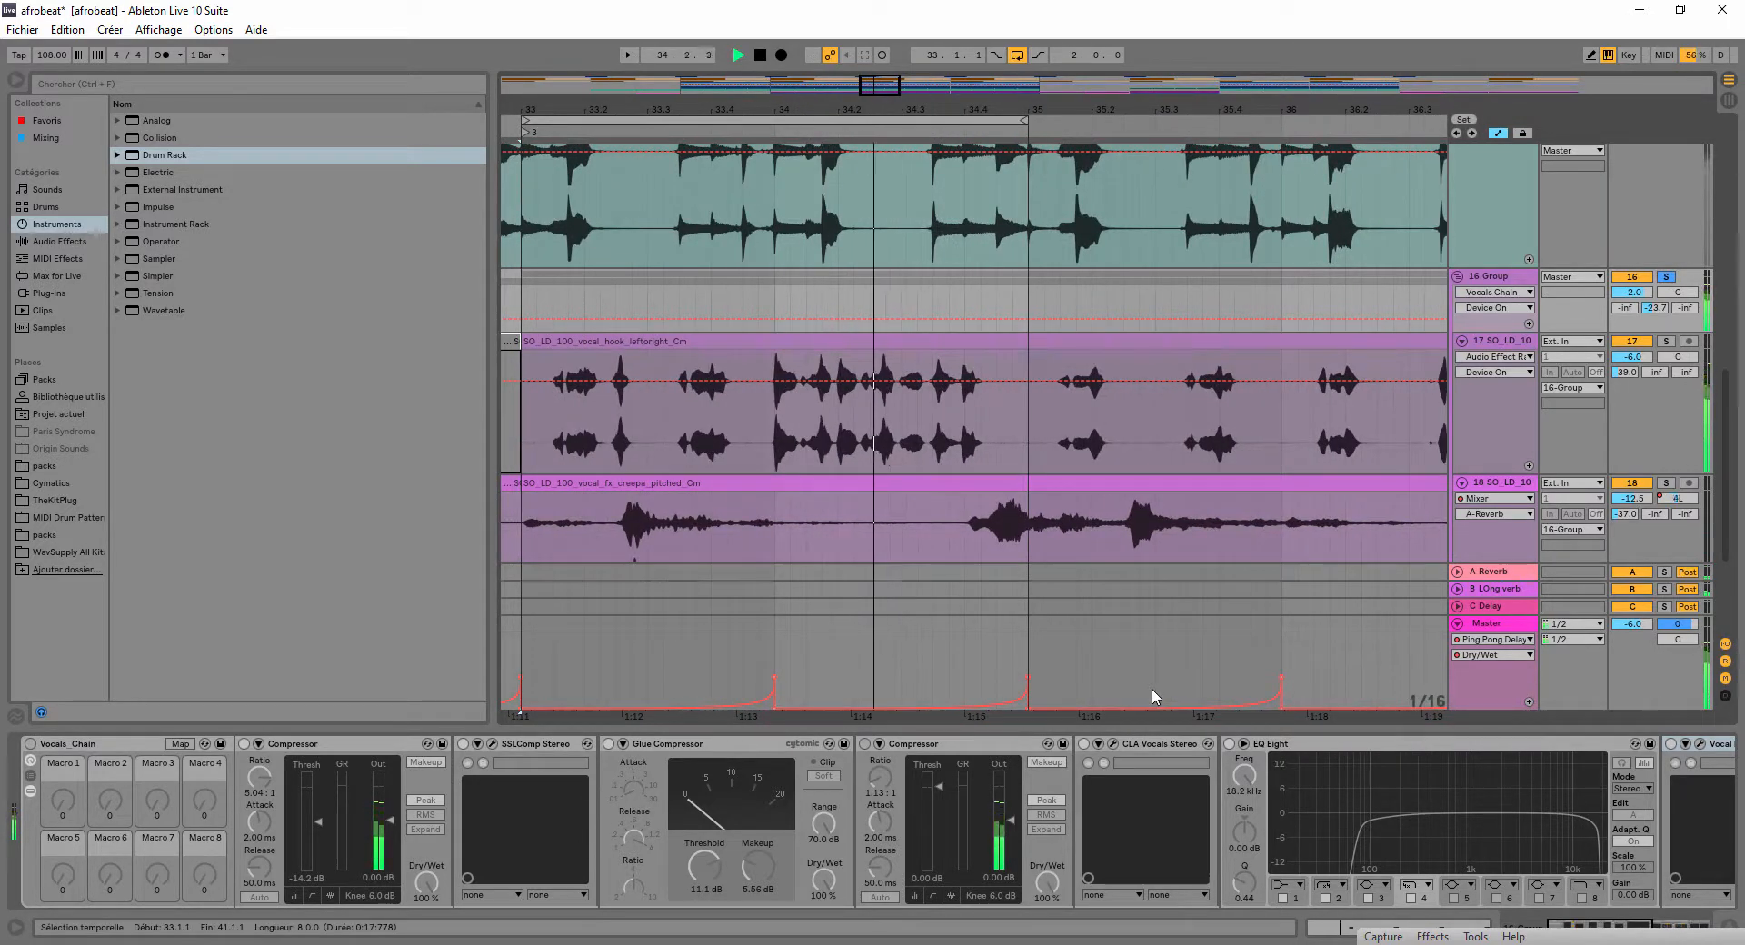
key(space)
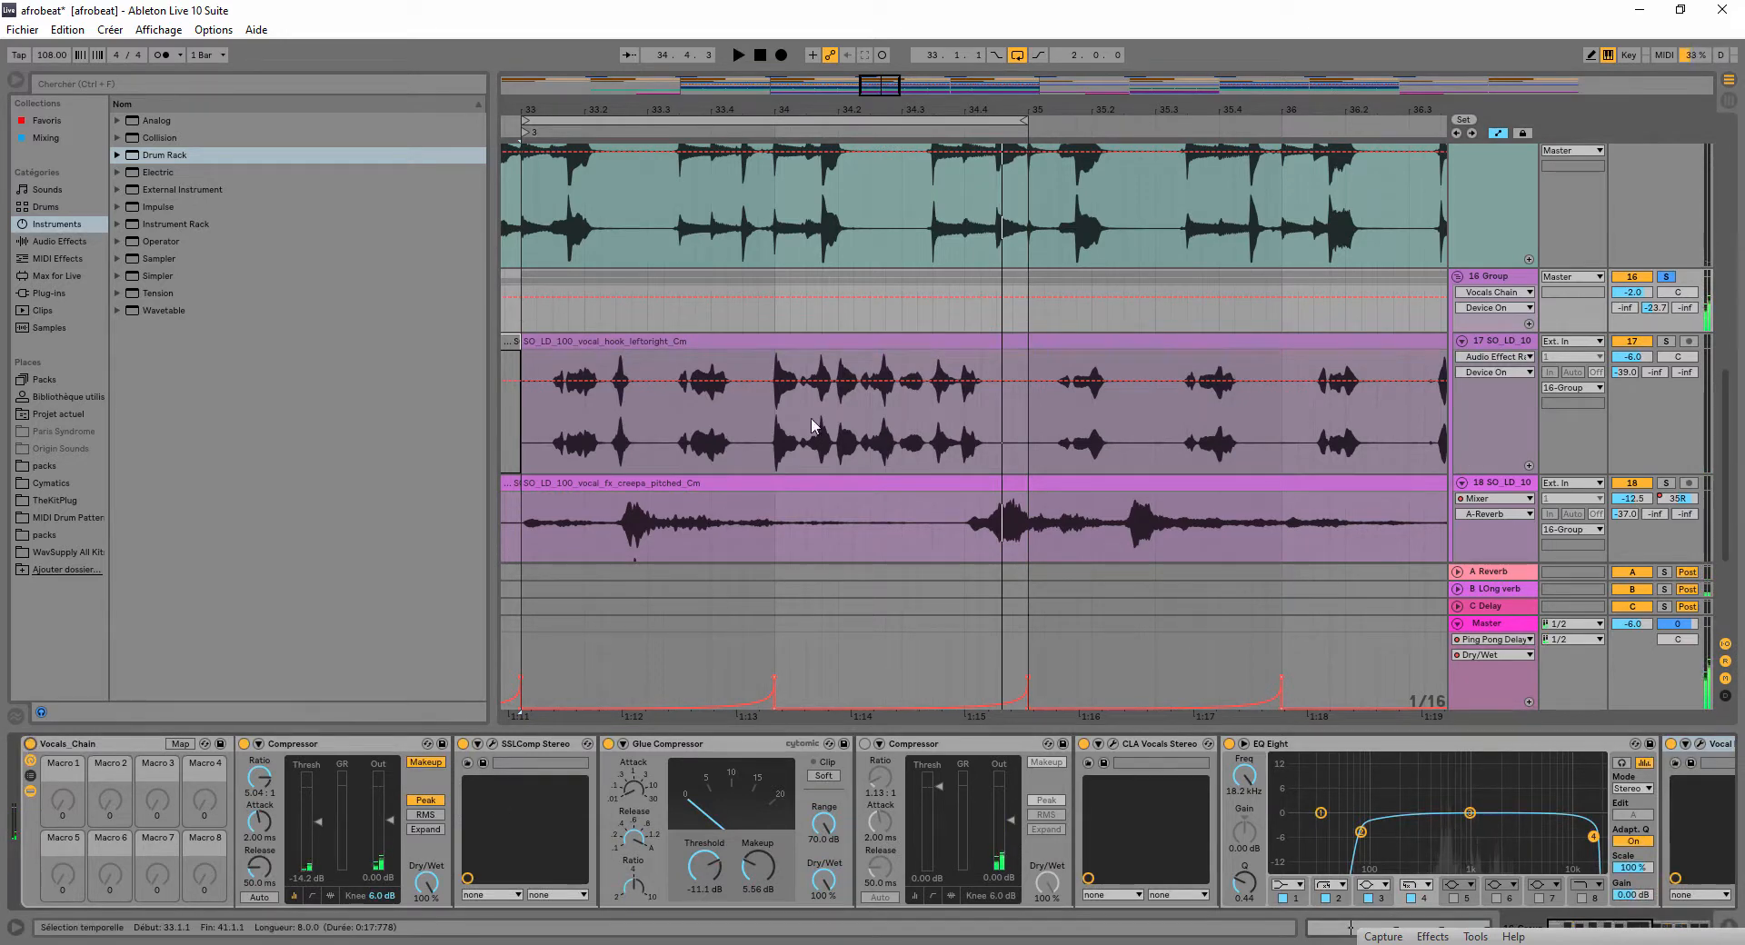
- Solo the pitched vocal fx track 18 and play it from bar 33, turning the arrangement loop off to hear past bar 35
drag(936, 114, 958, 72)
scroll(1197, 373, down, 2)
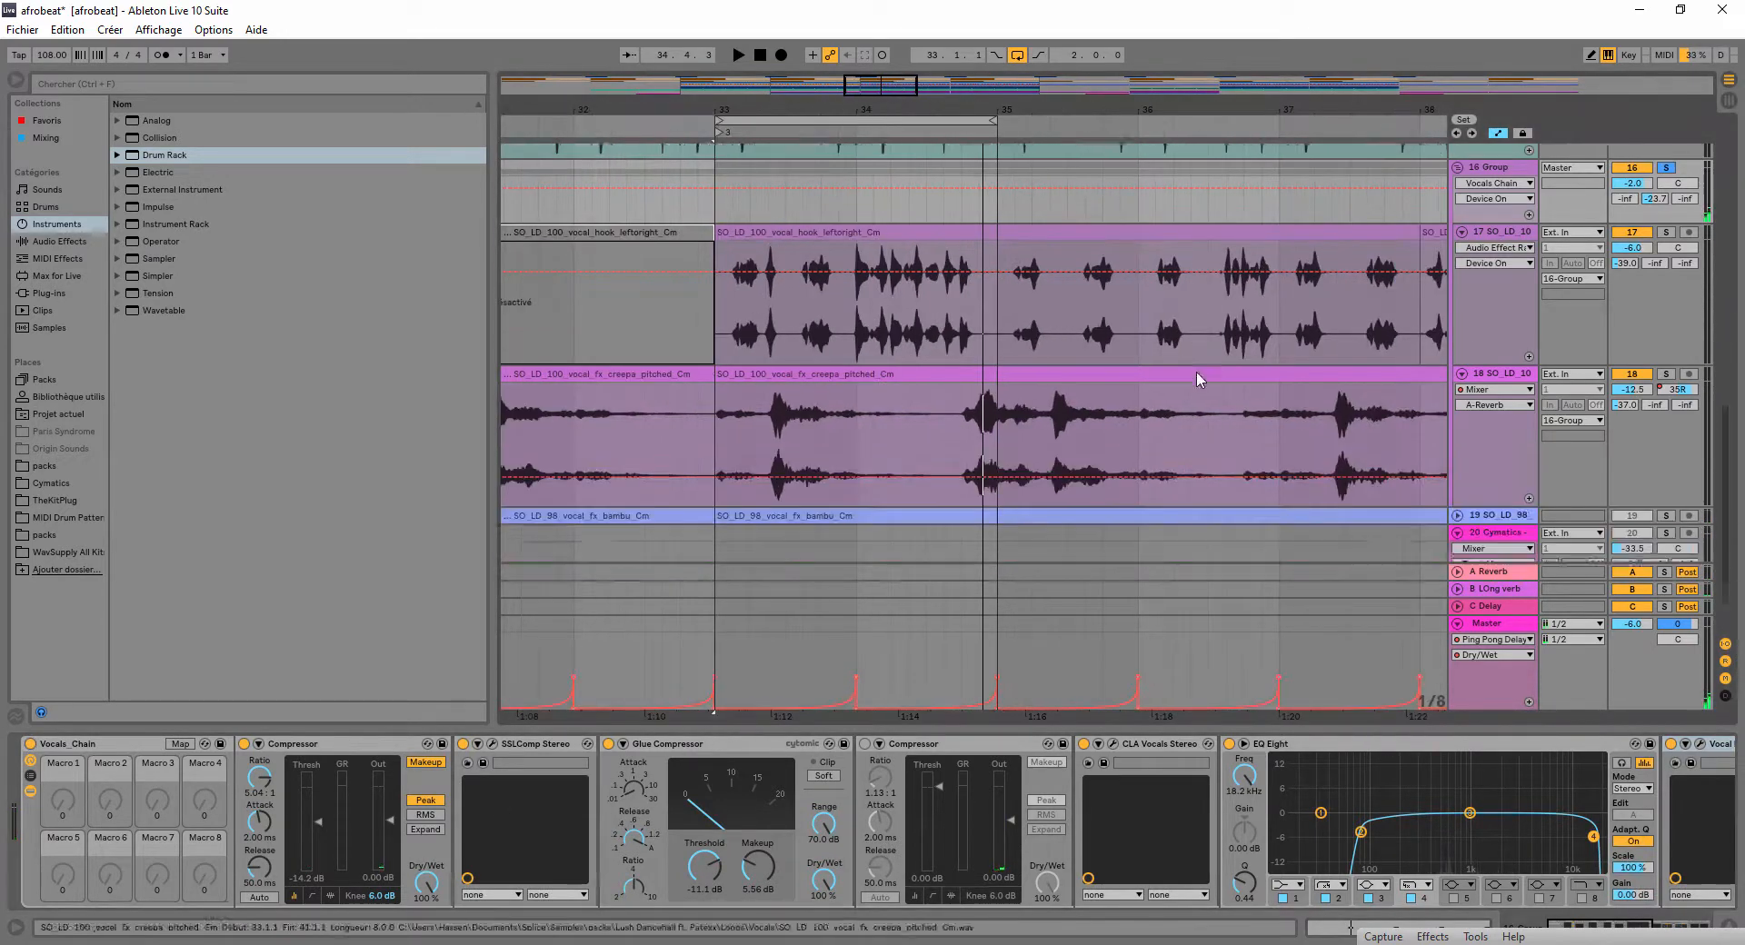
click(1666, 356)
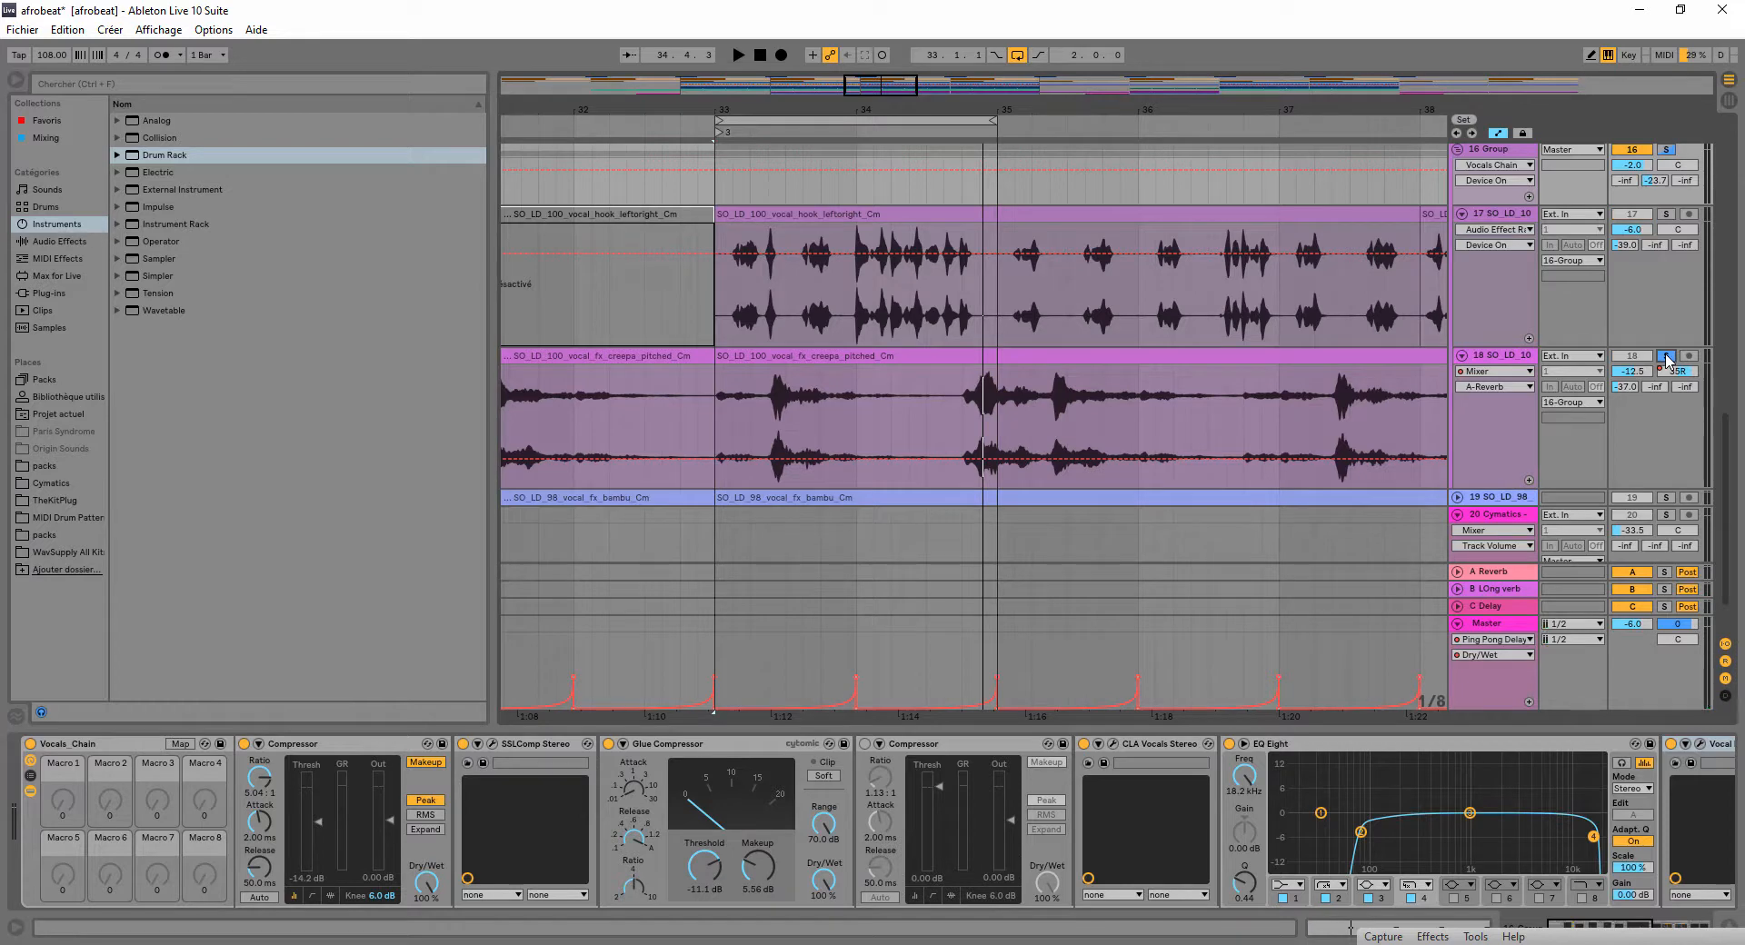
key(space)
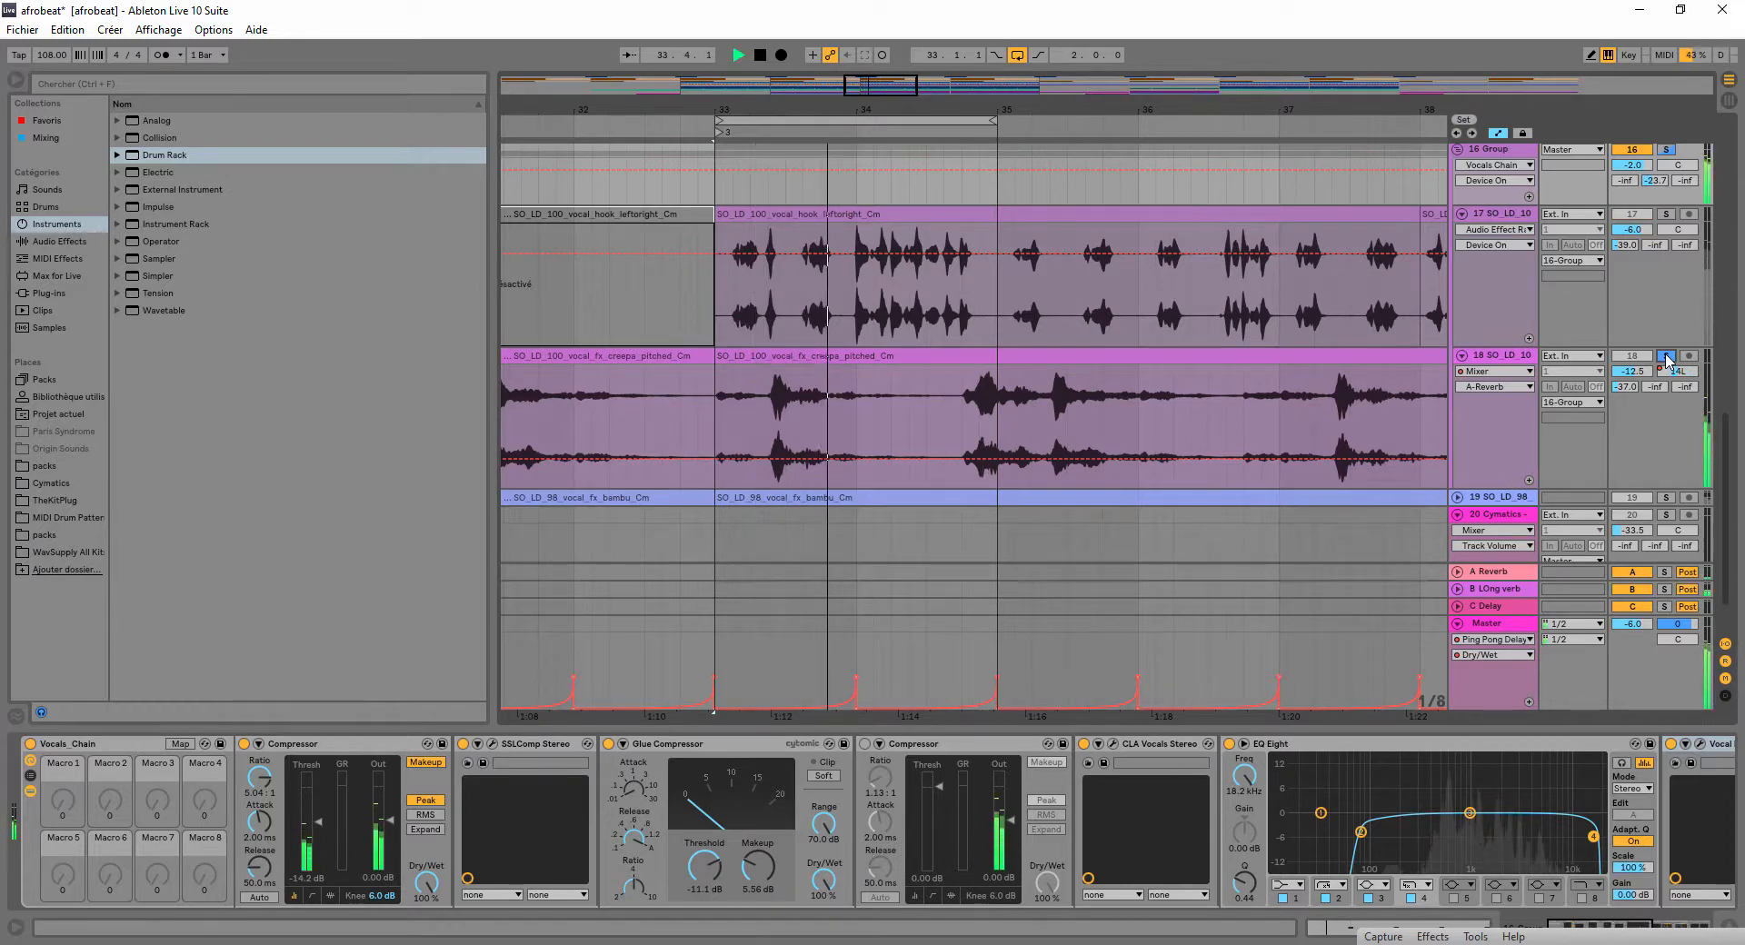
click(1017, 55)
drag(1018, 110, 925, 69)
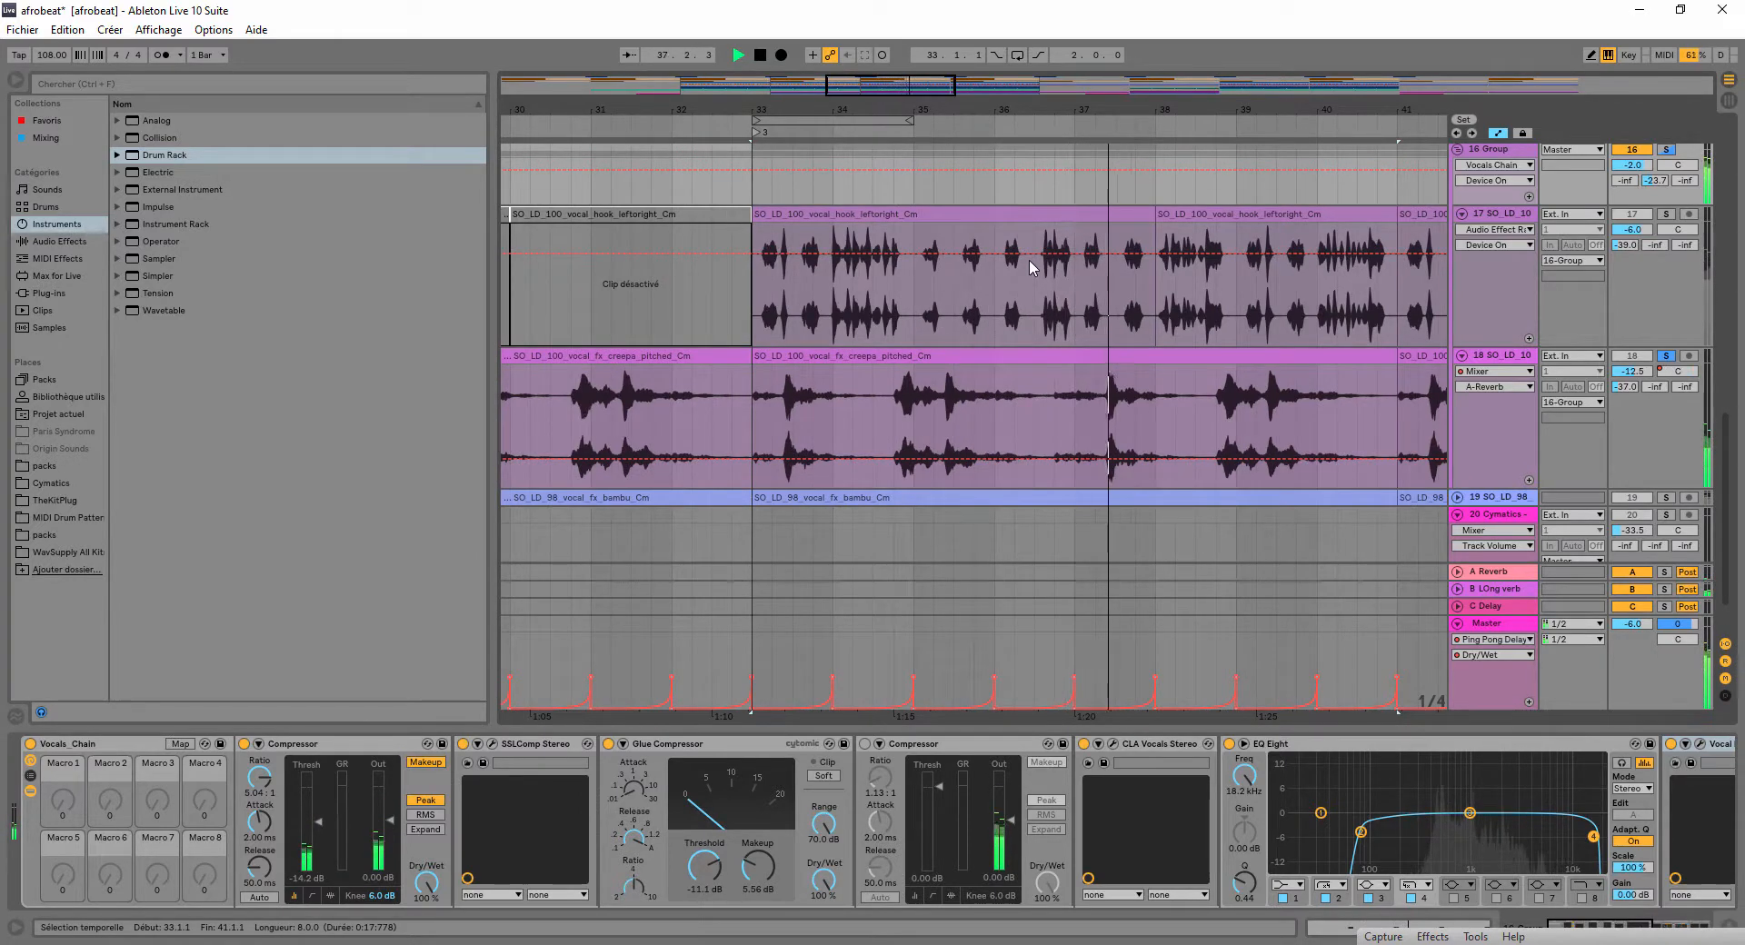
key(space)
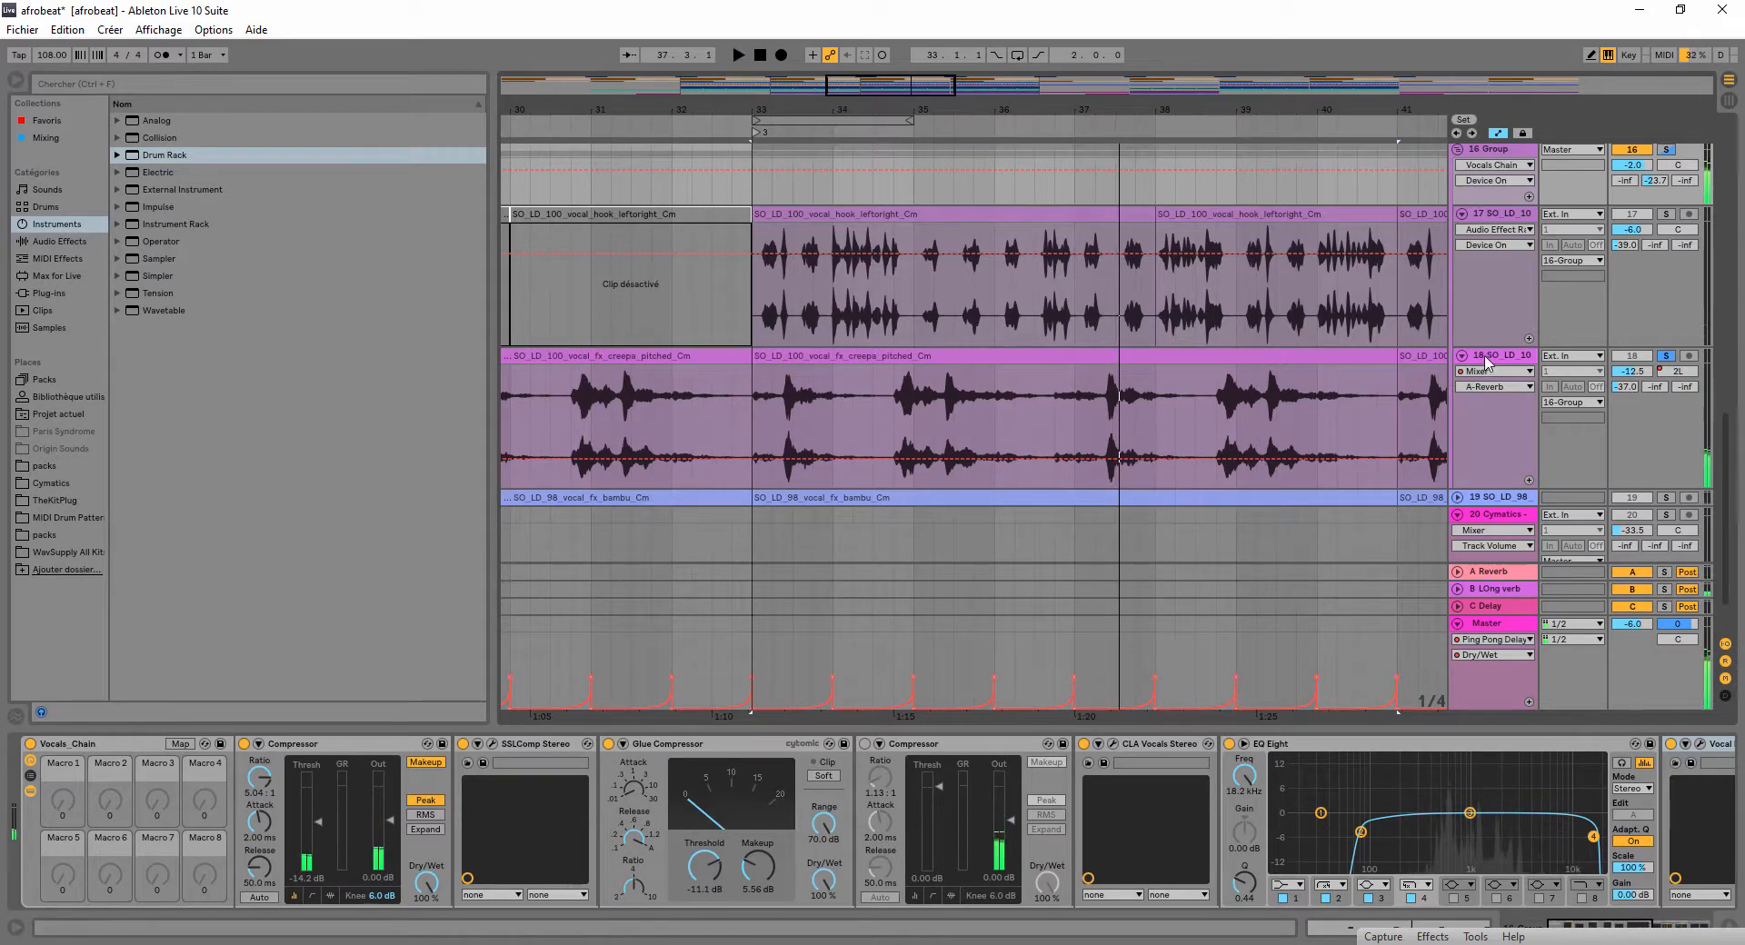
- Show the pitched vocal fx track's effects and examine its Track Panning automation across the arrangement
click(1496, 356)
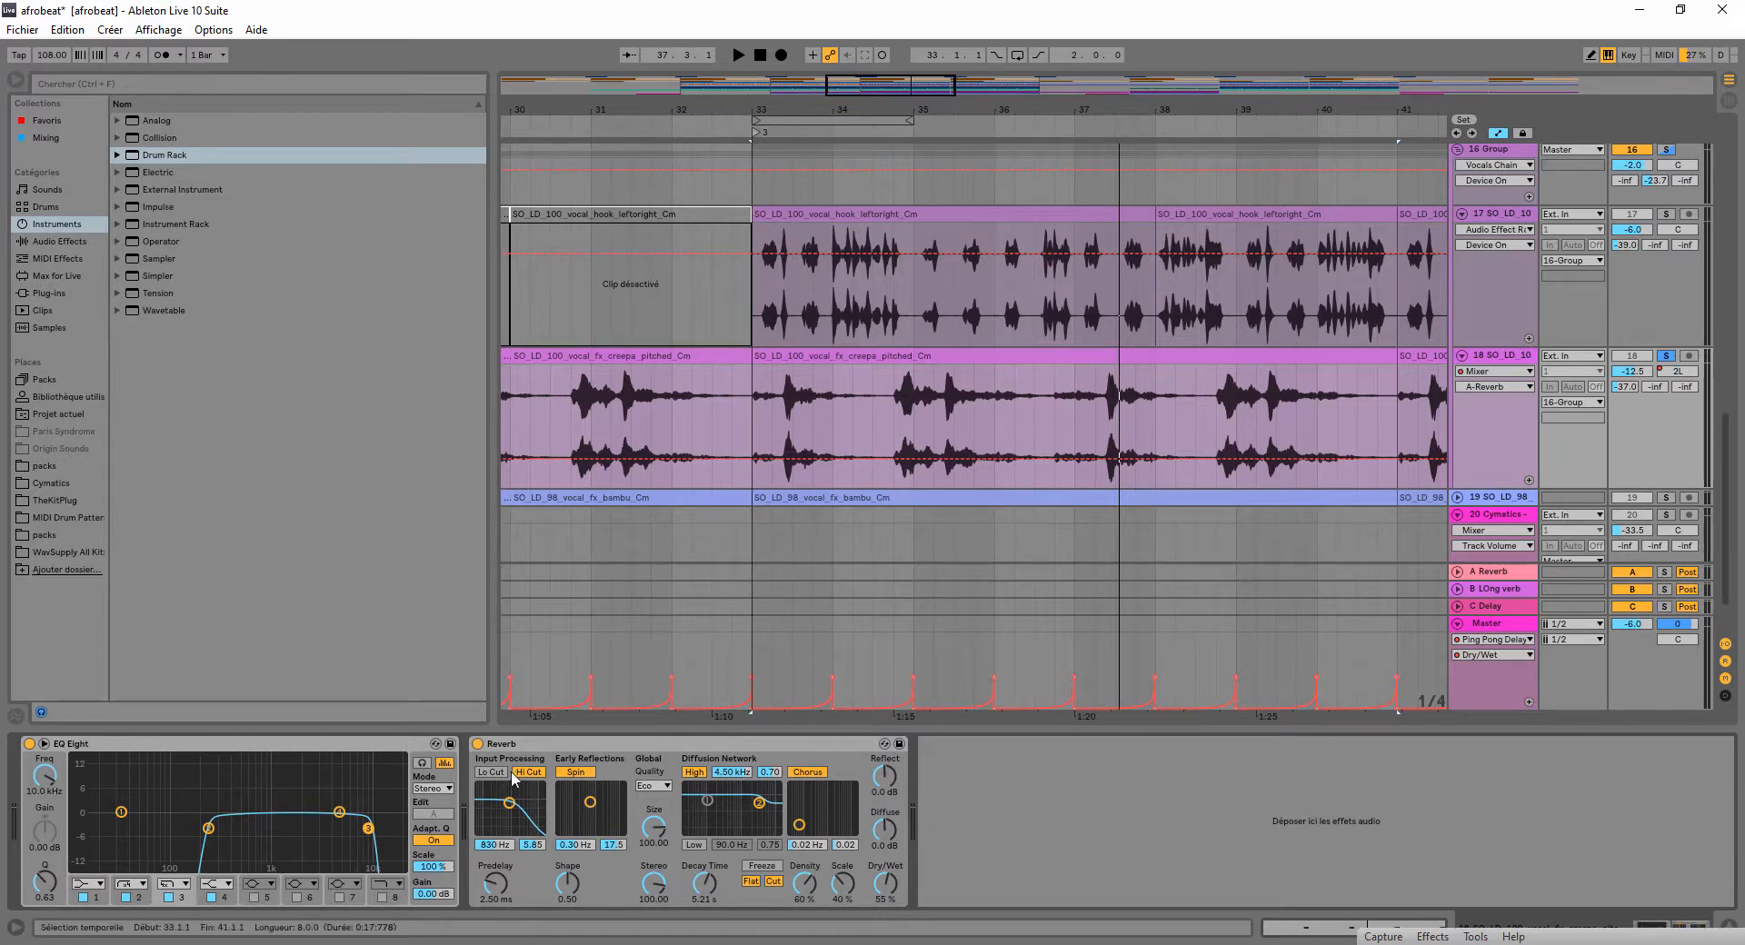
drag(979, 107, 908, 106)
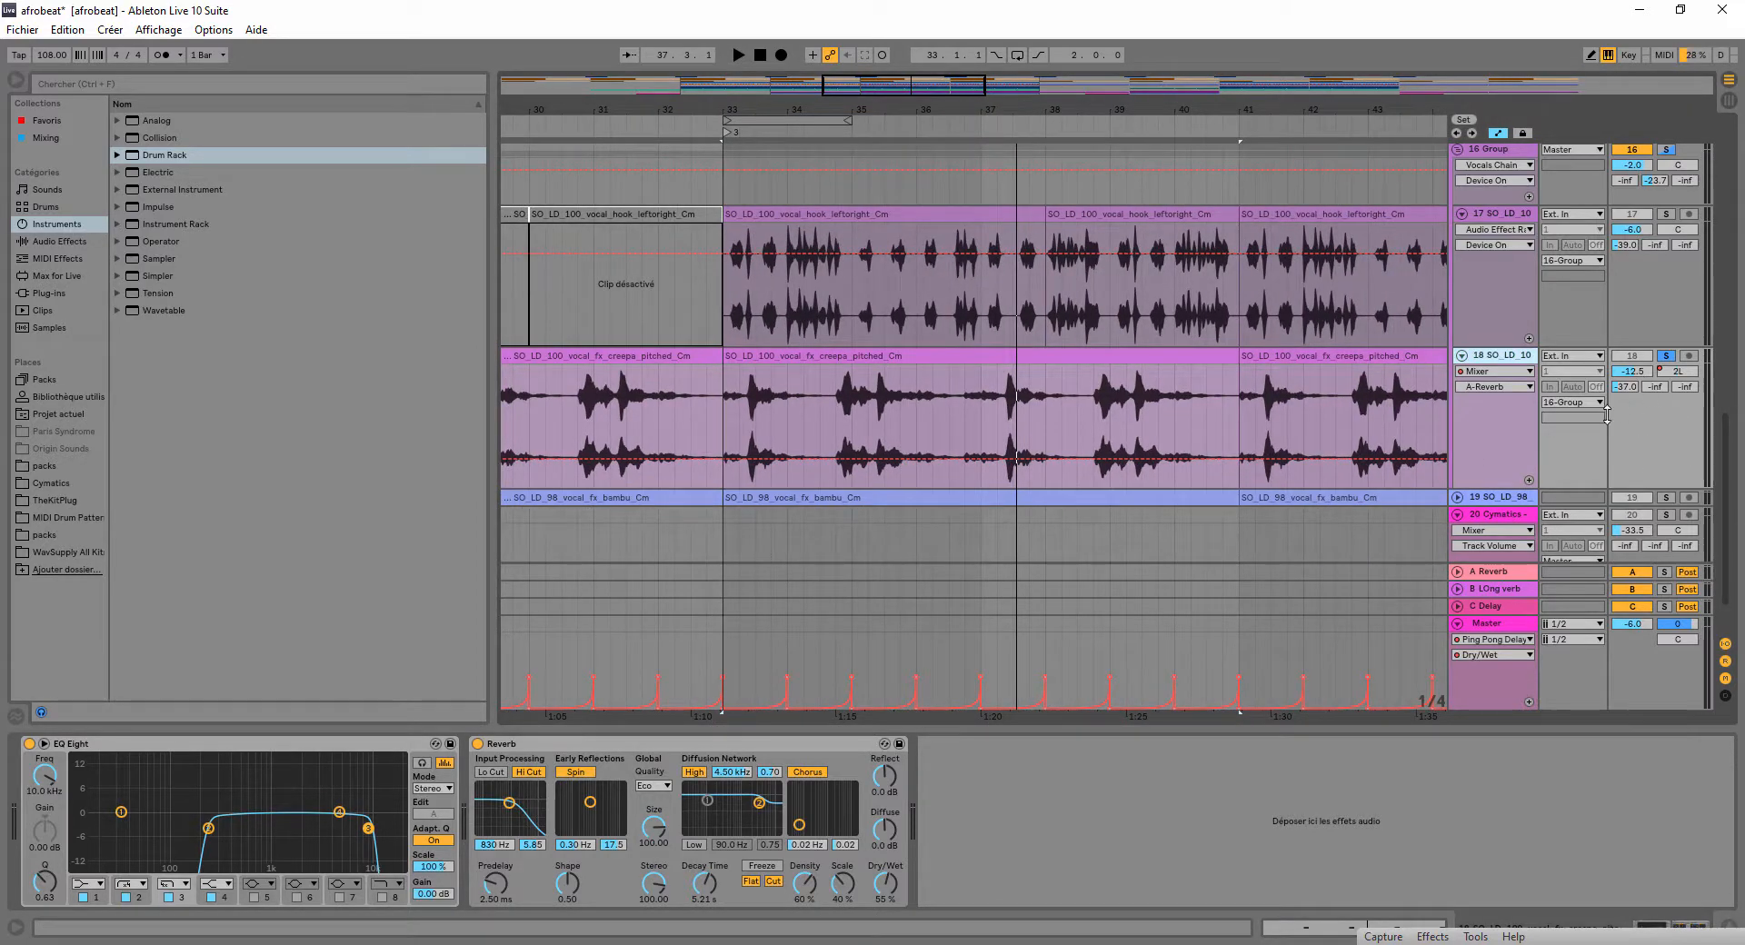
click(1491, 371)
click(1481, 426)
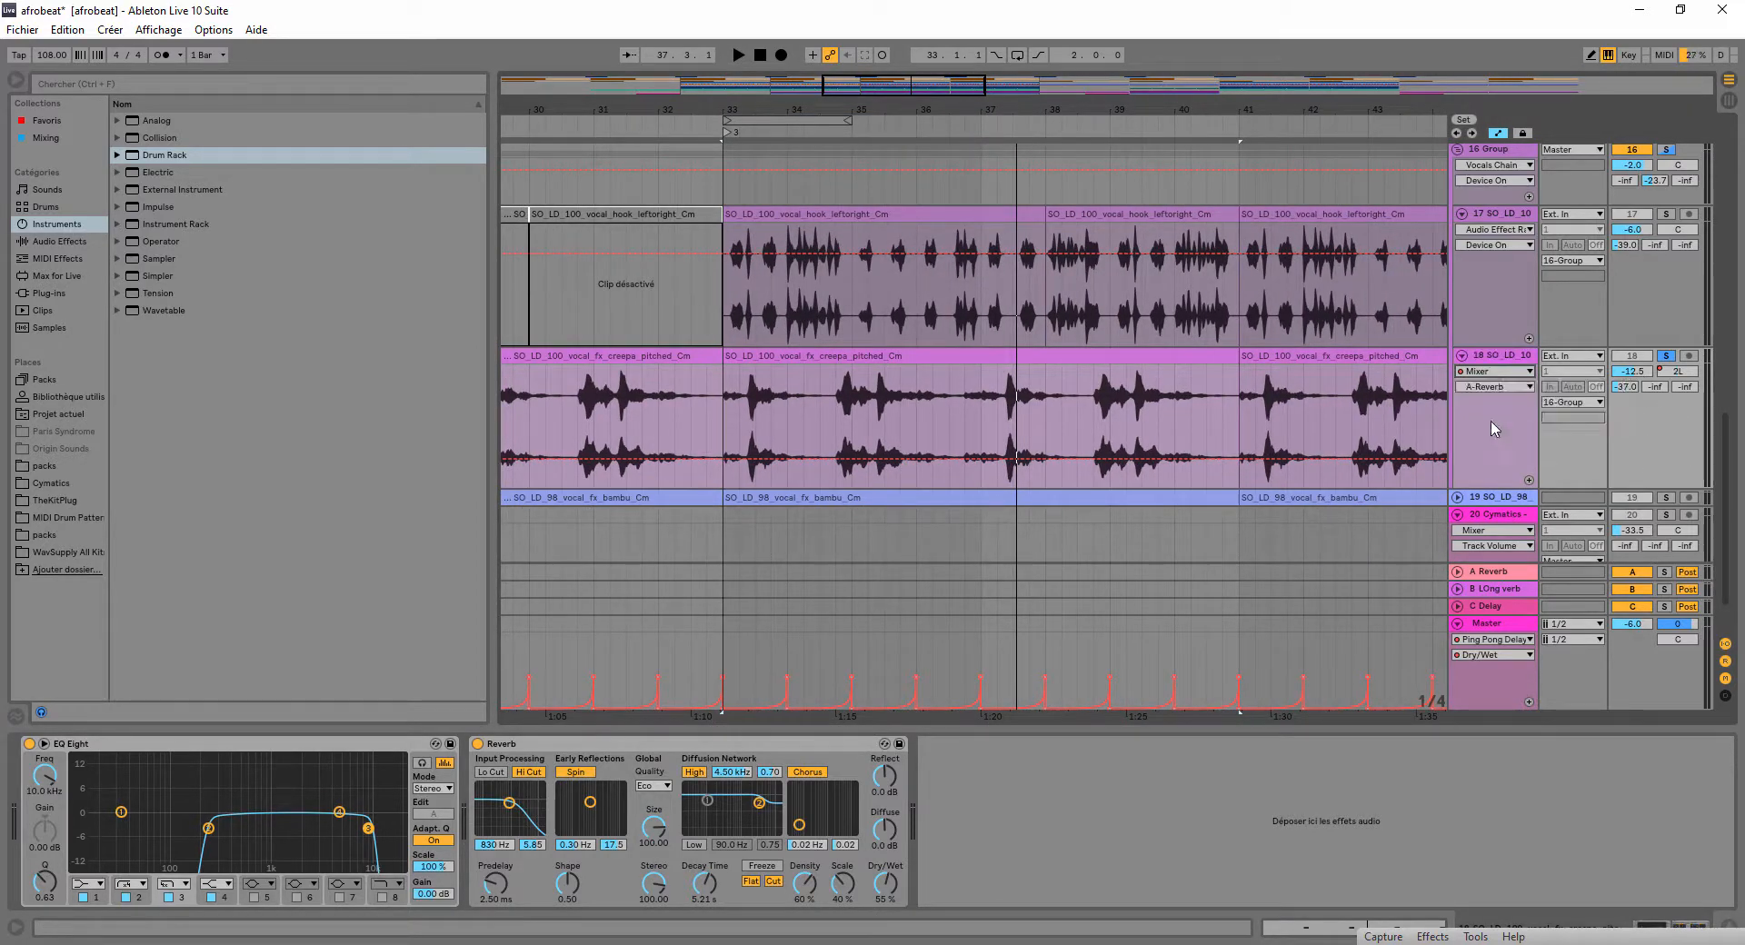
click(1684, 372)
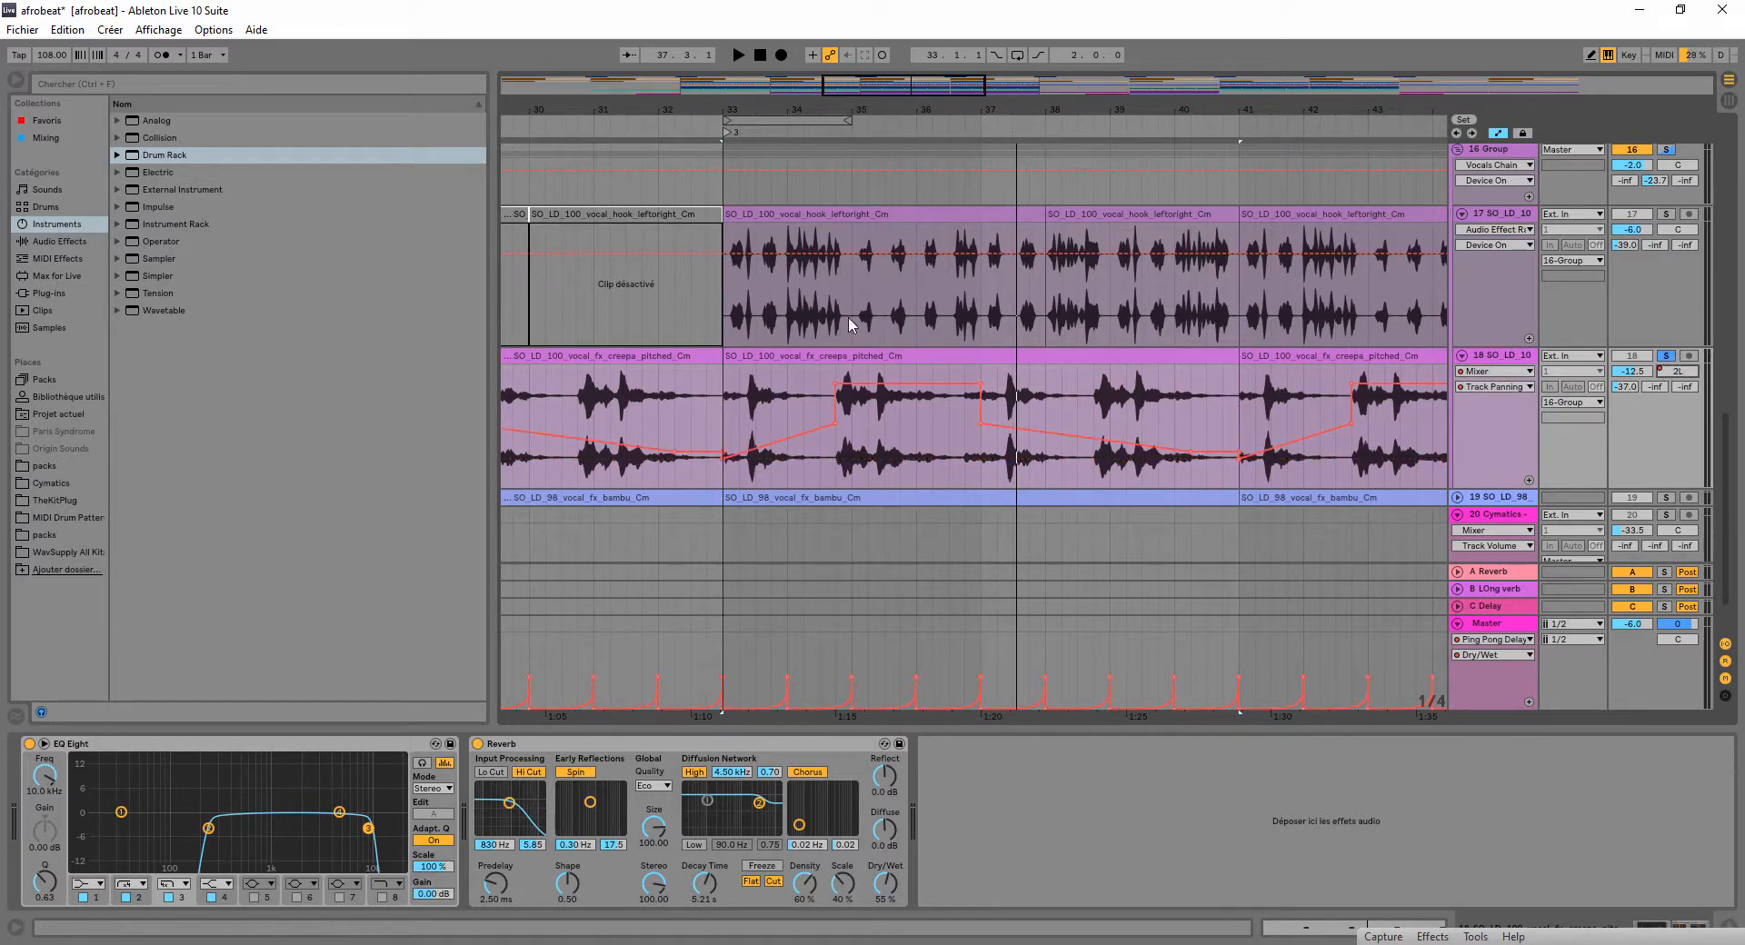
drag(889, 114, 880, 545)
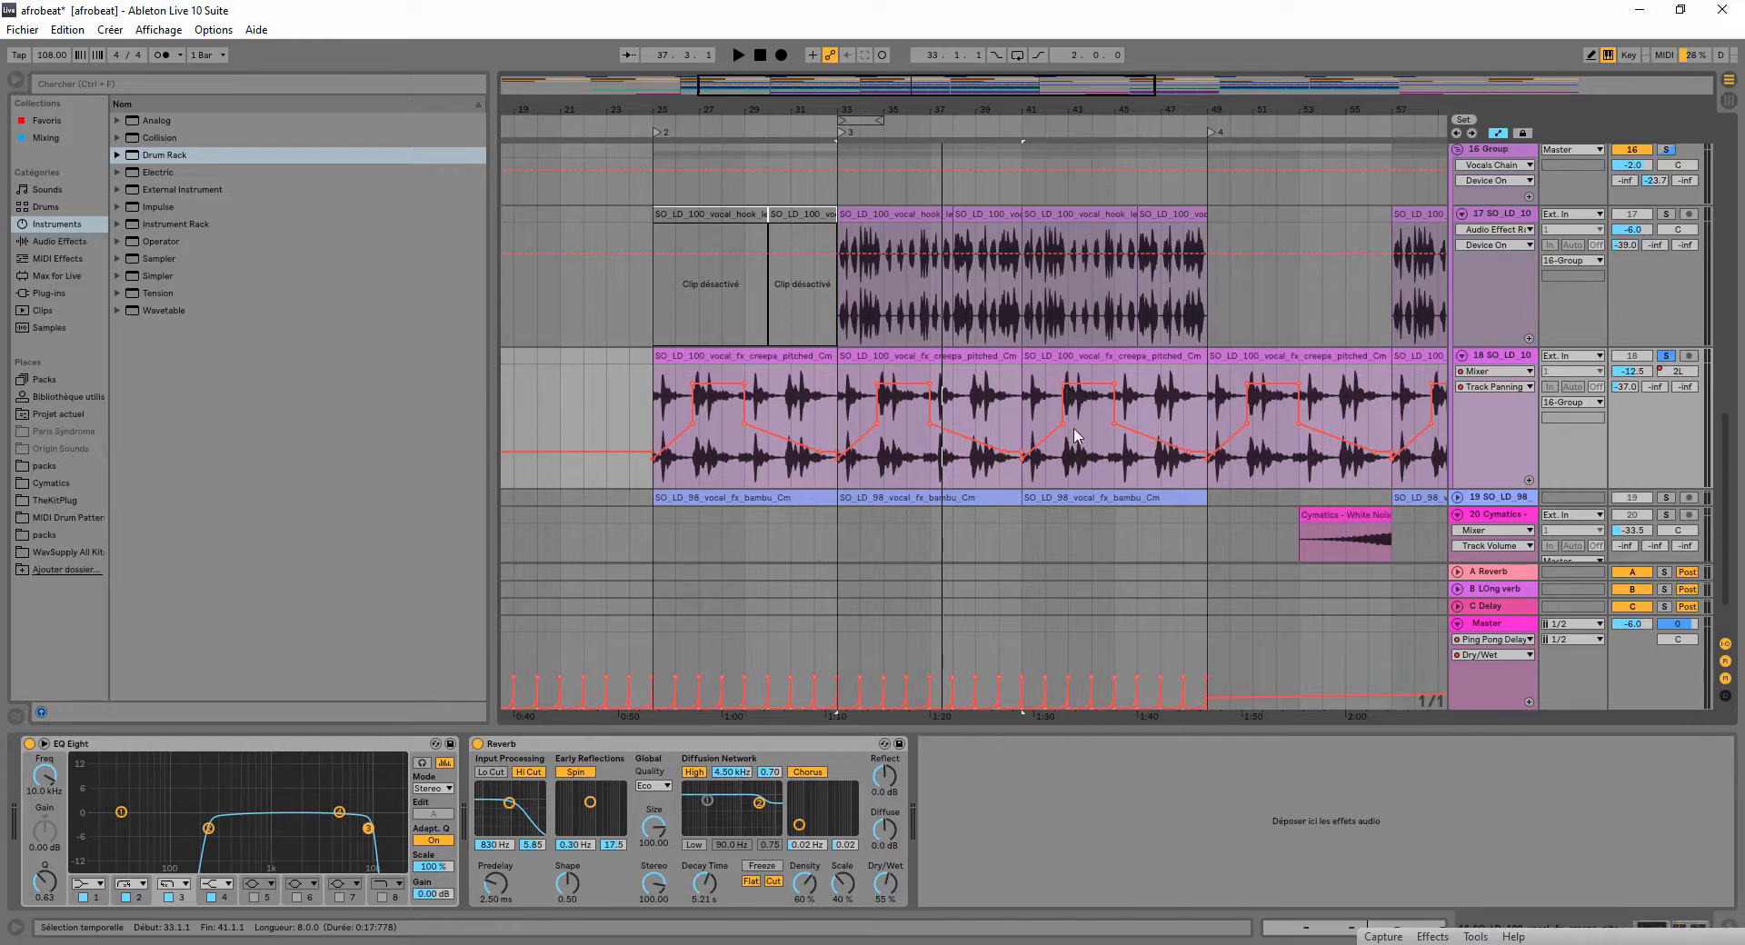
scroll(1086, 454, down, 2)
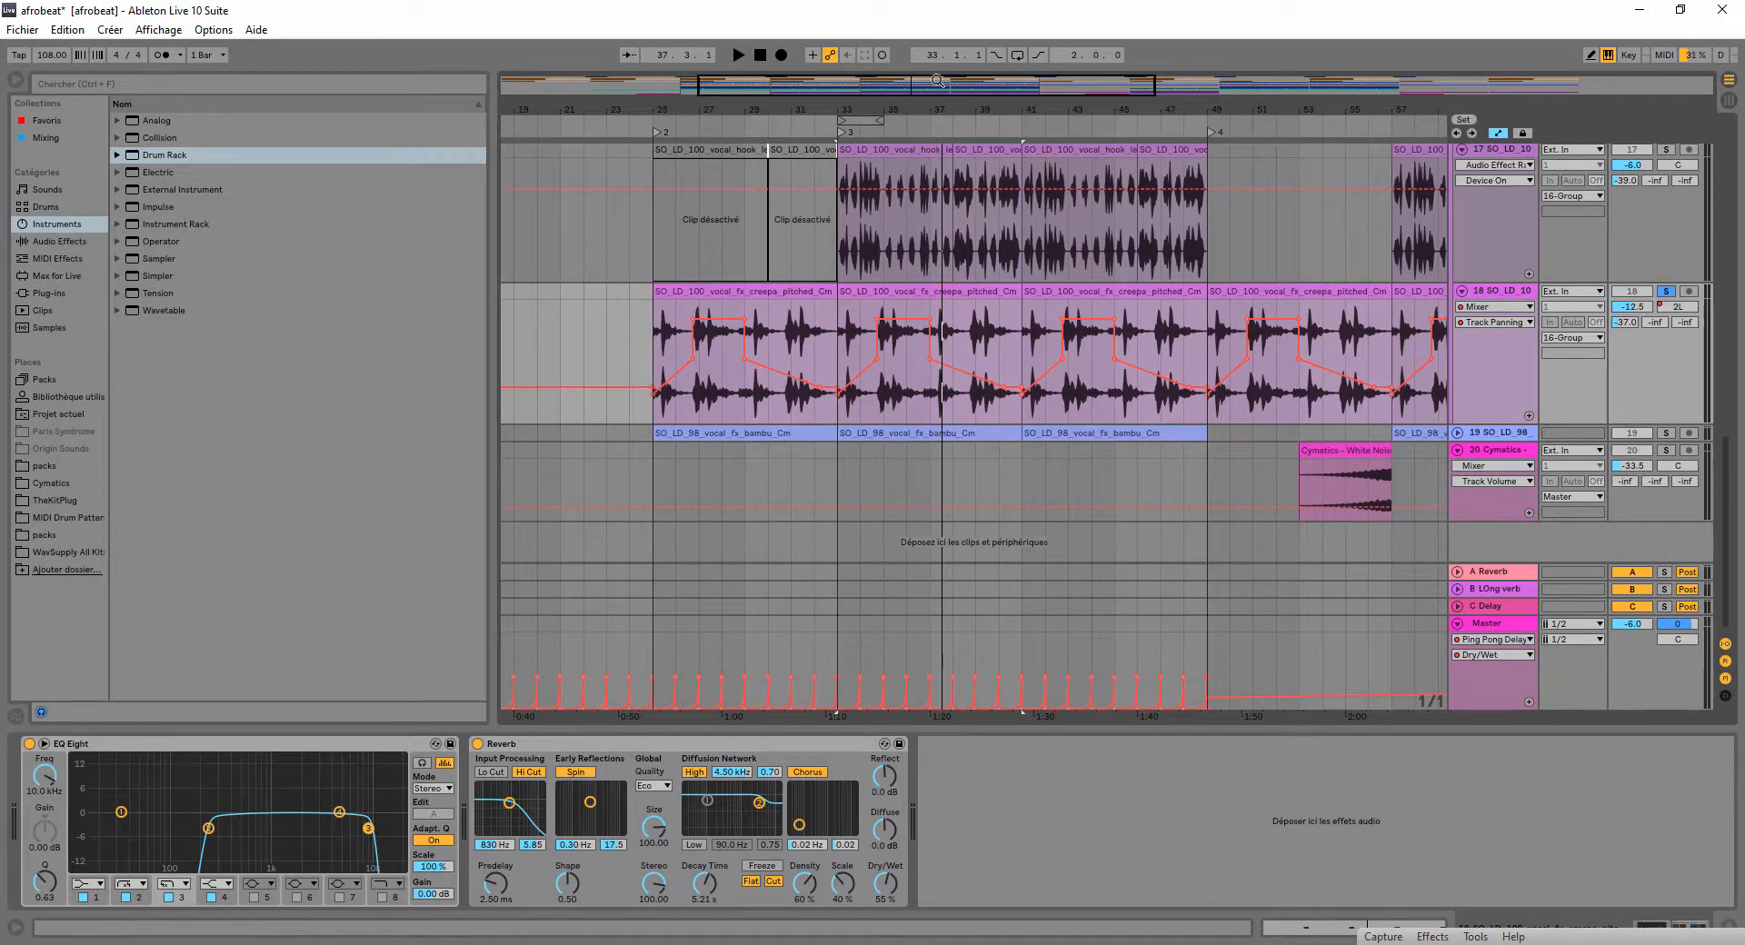
- Solo the Cymatics white noise track 20, play its first riser from bar 13, and stop playback after bar 17
drag(1040, 110, 1040, 55)
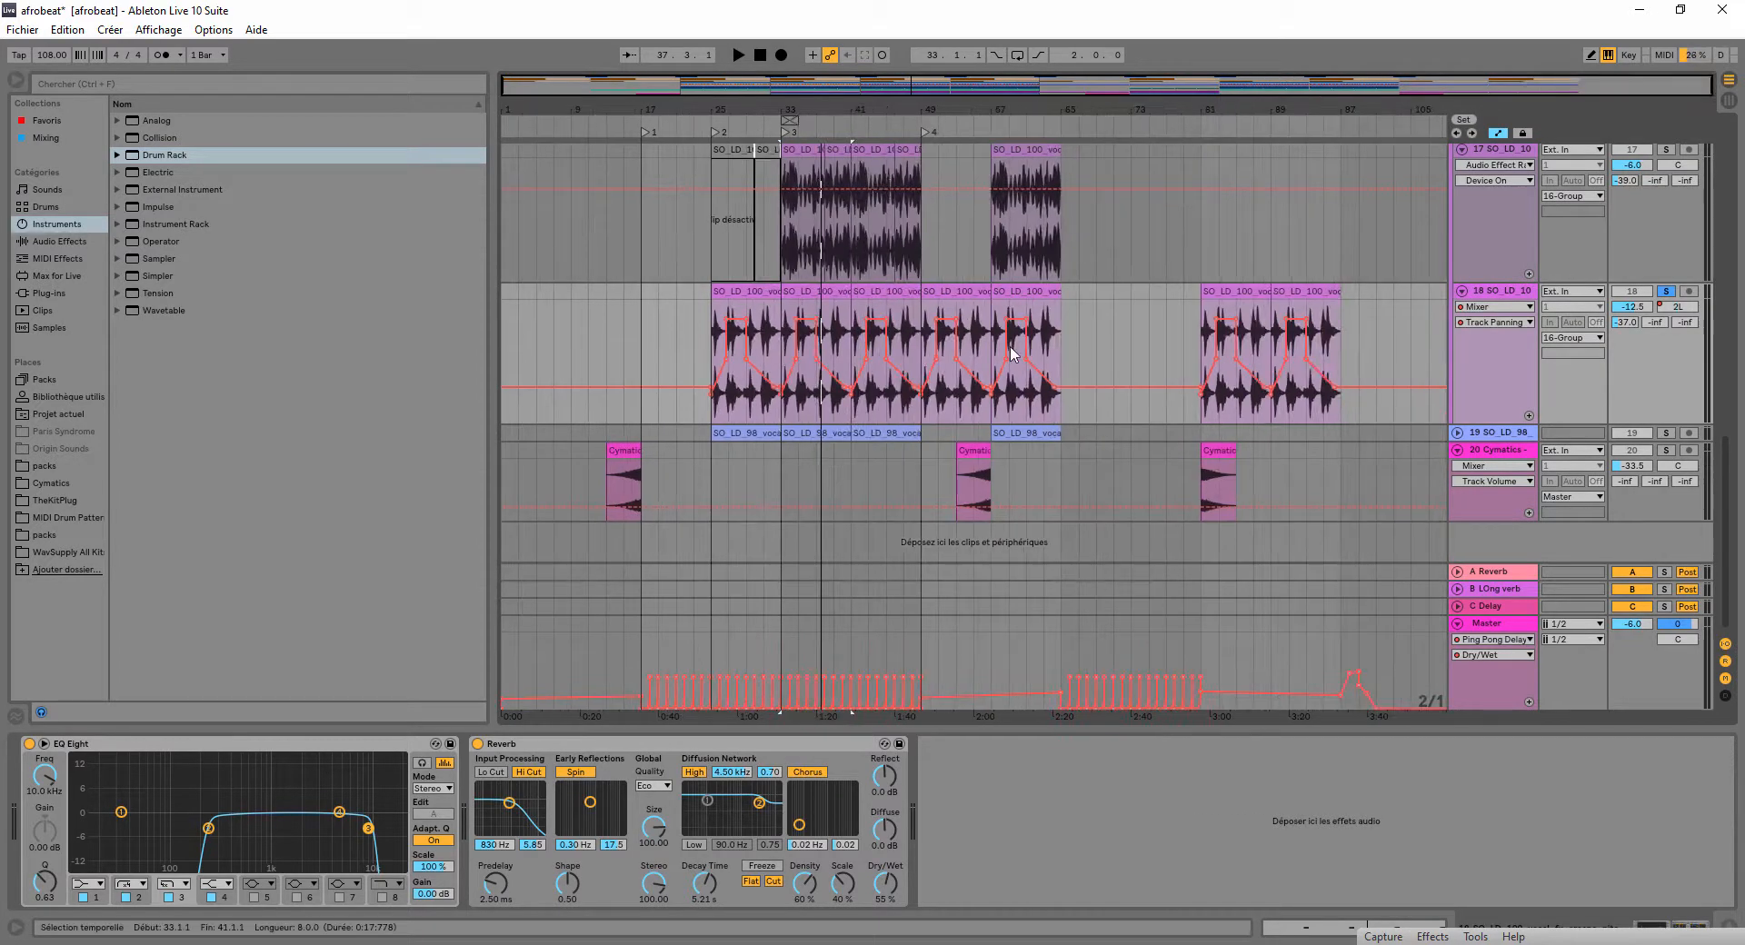
click(1400, 480)
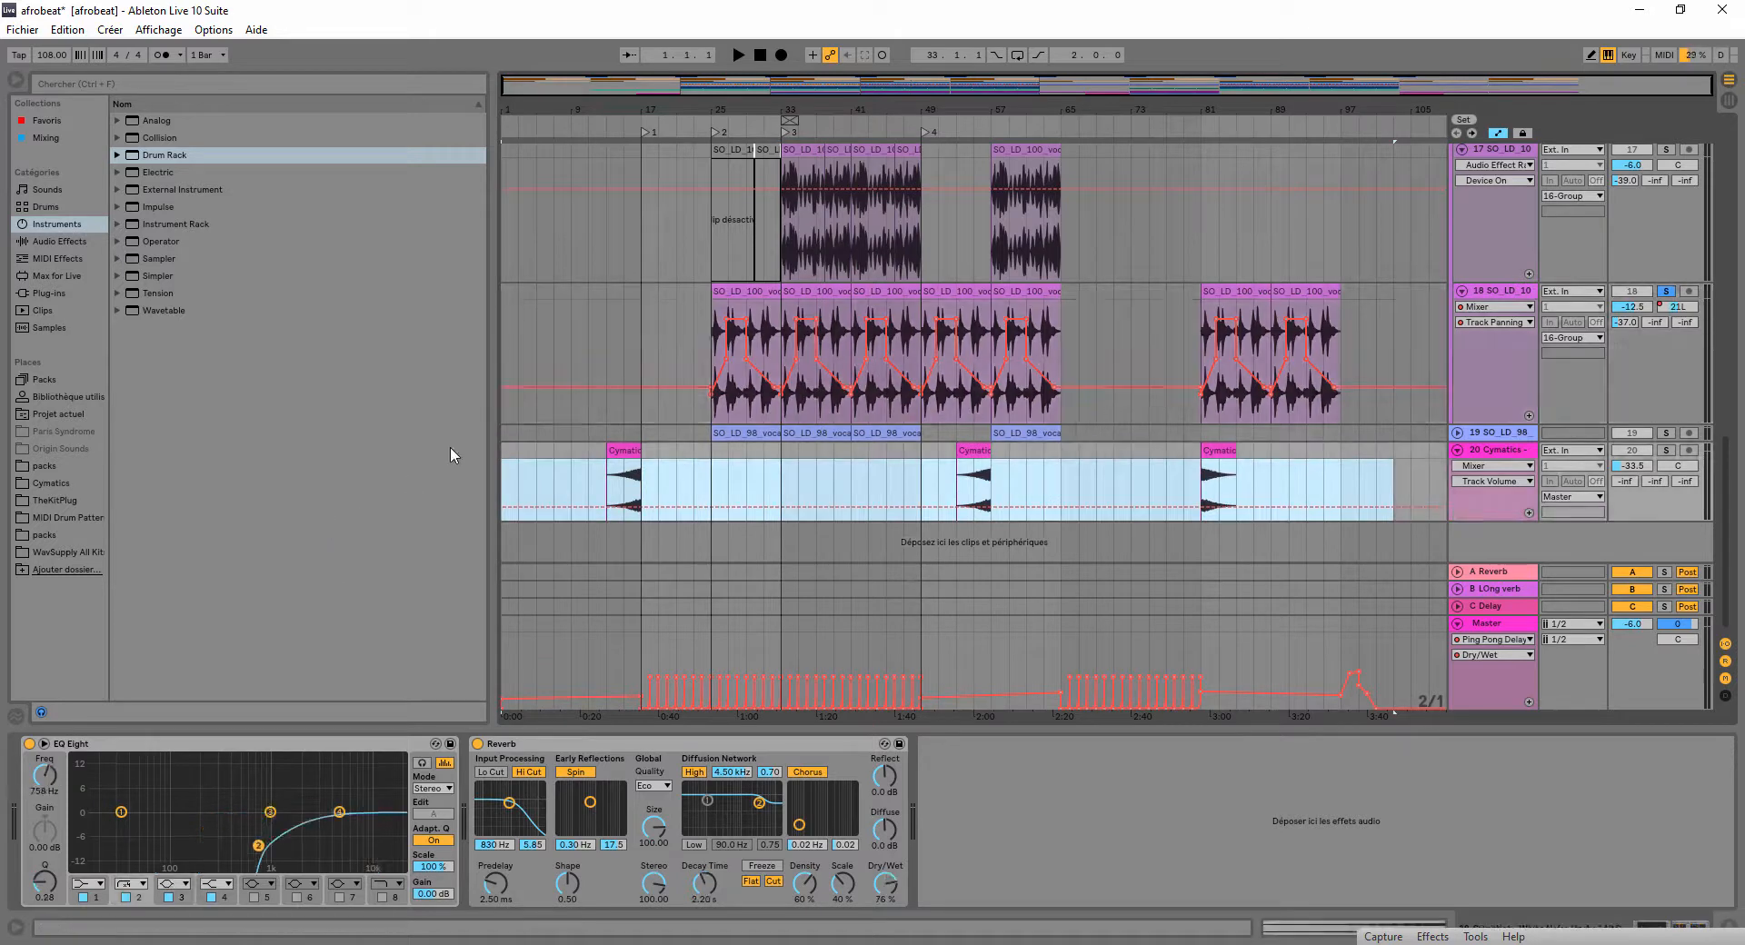
drag(570, 122, 570, 159)
click(1666, 452)
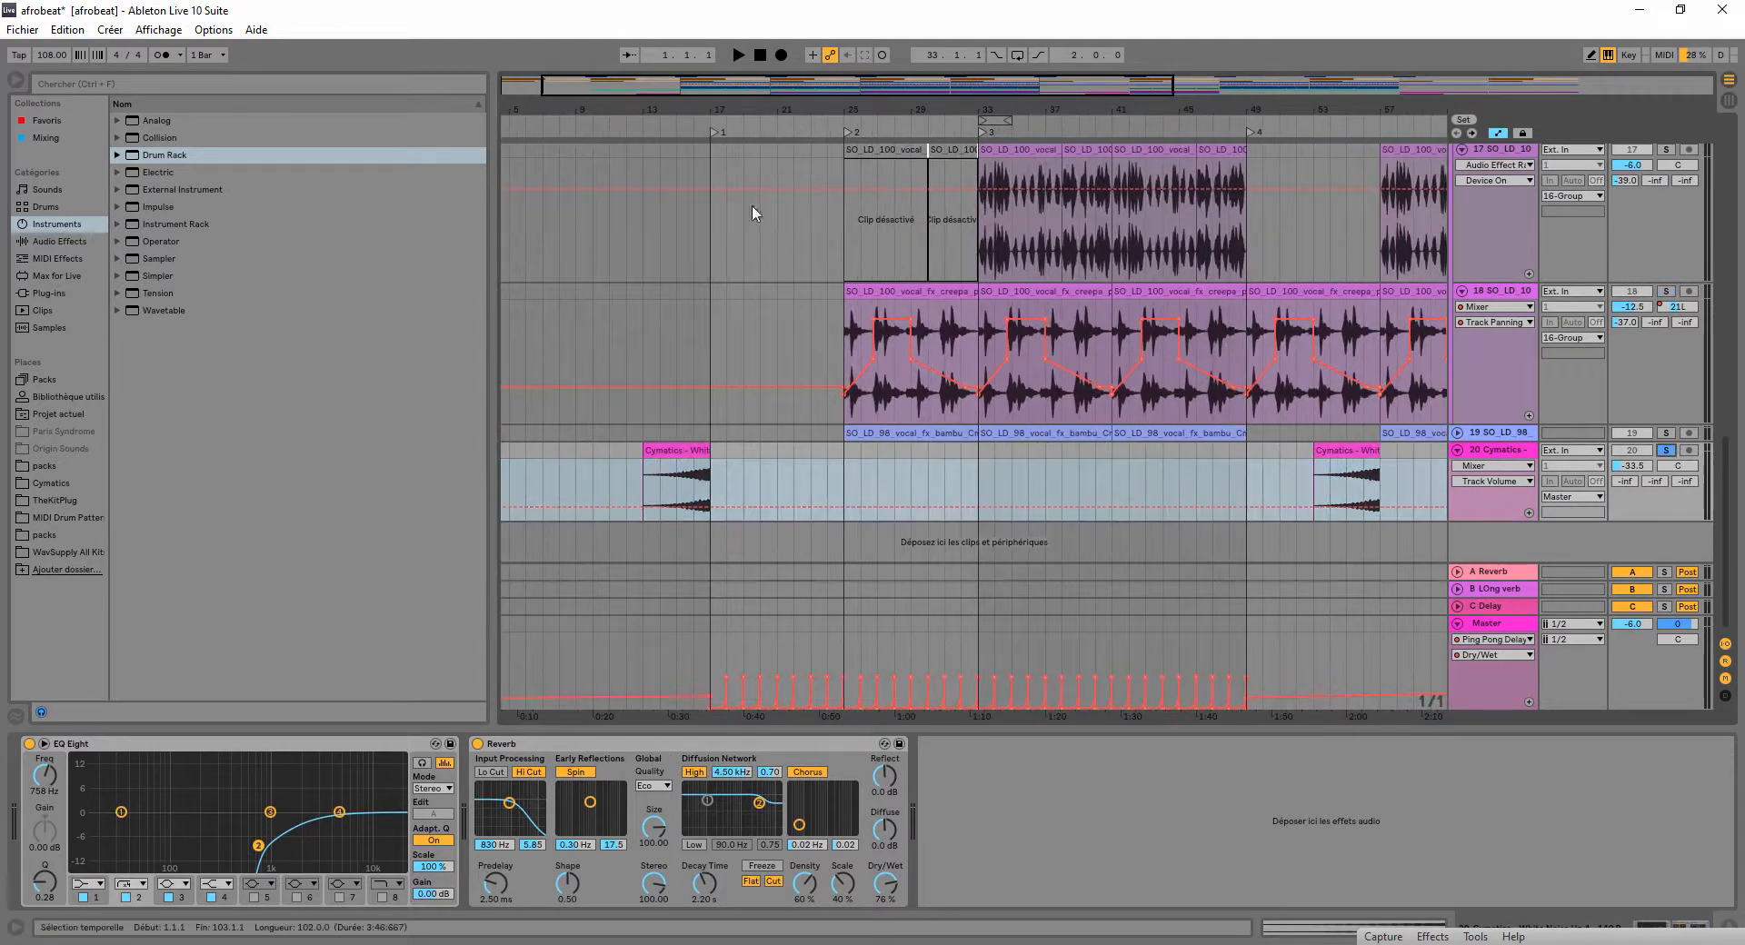
click(645, 128)
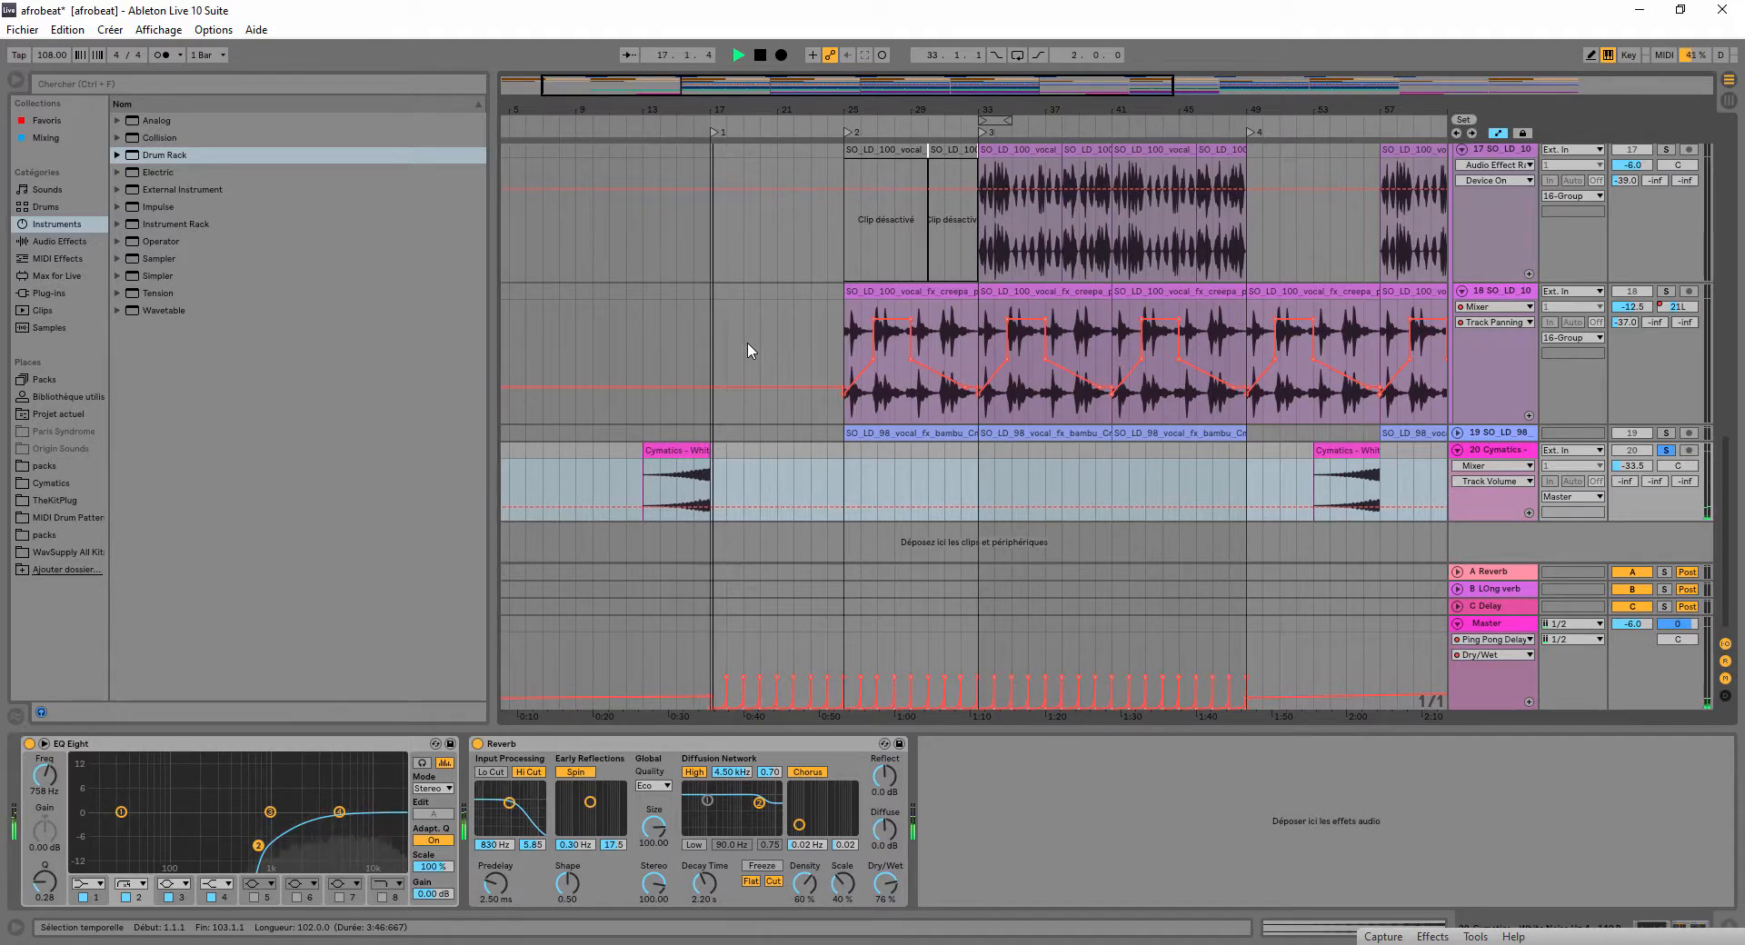
key(space)
- Solo the Cymatics Rev track 1, play its first clip from just before bar 9, and stop playback
scroll(1149, 362, up, 3)
scroll(1149, 362, up, 10)
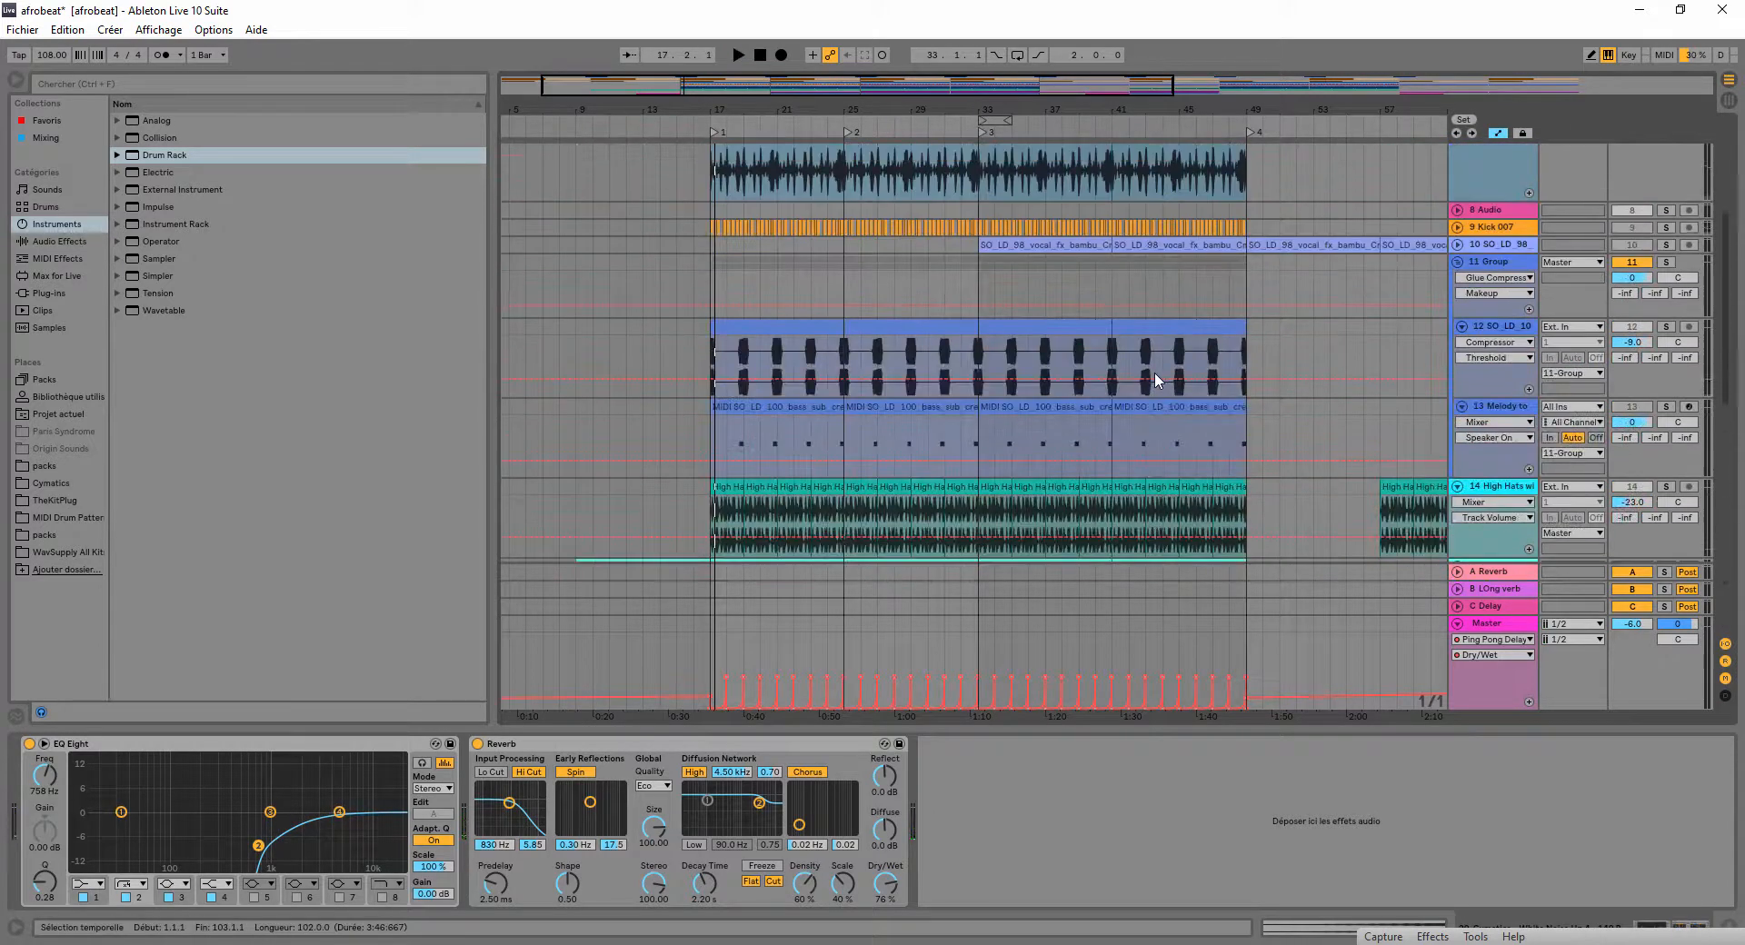
click(1666, 151)
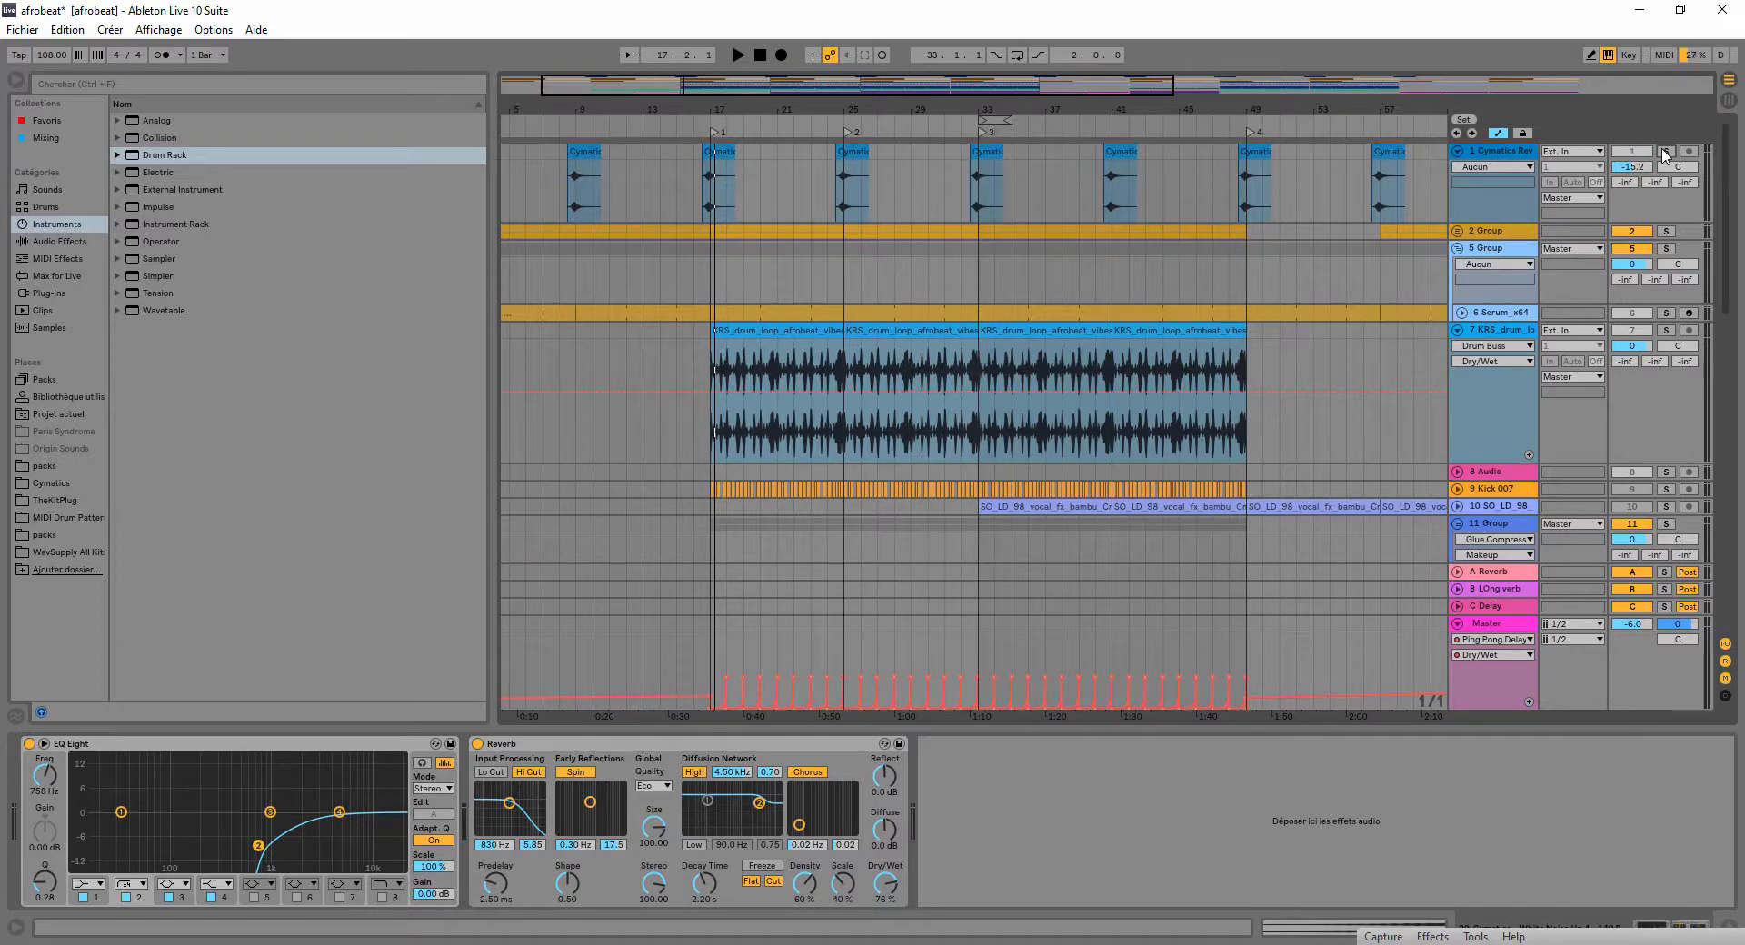
click(565, 125)
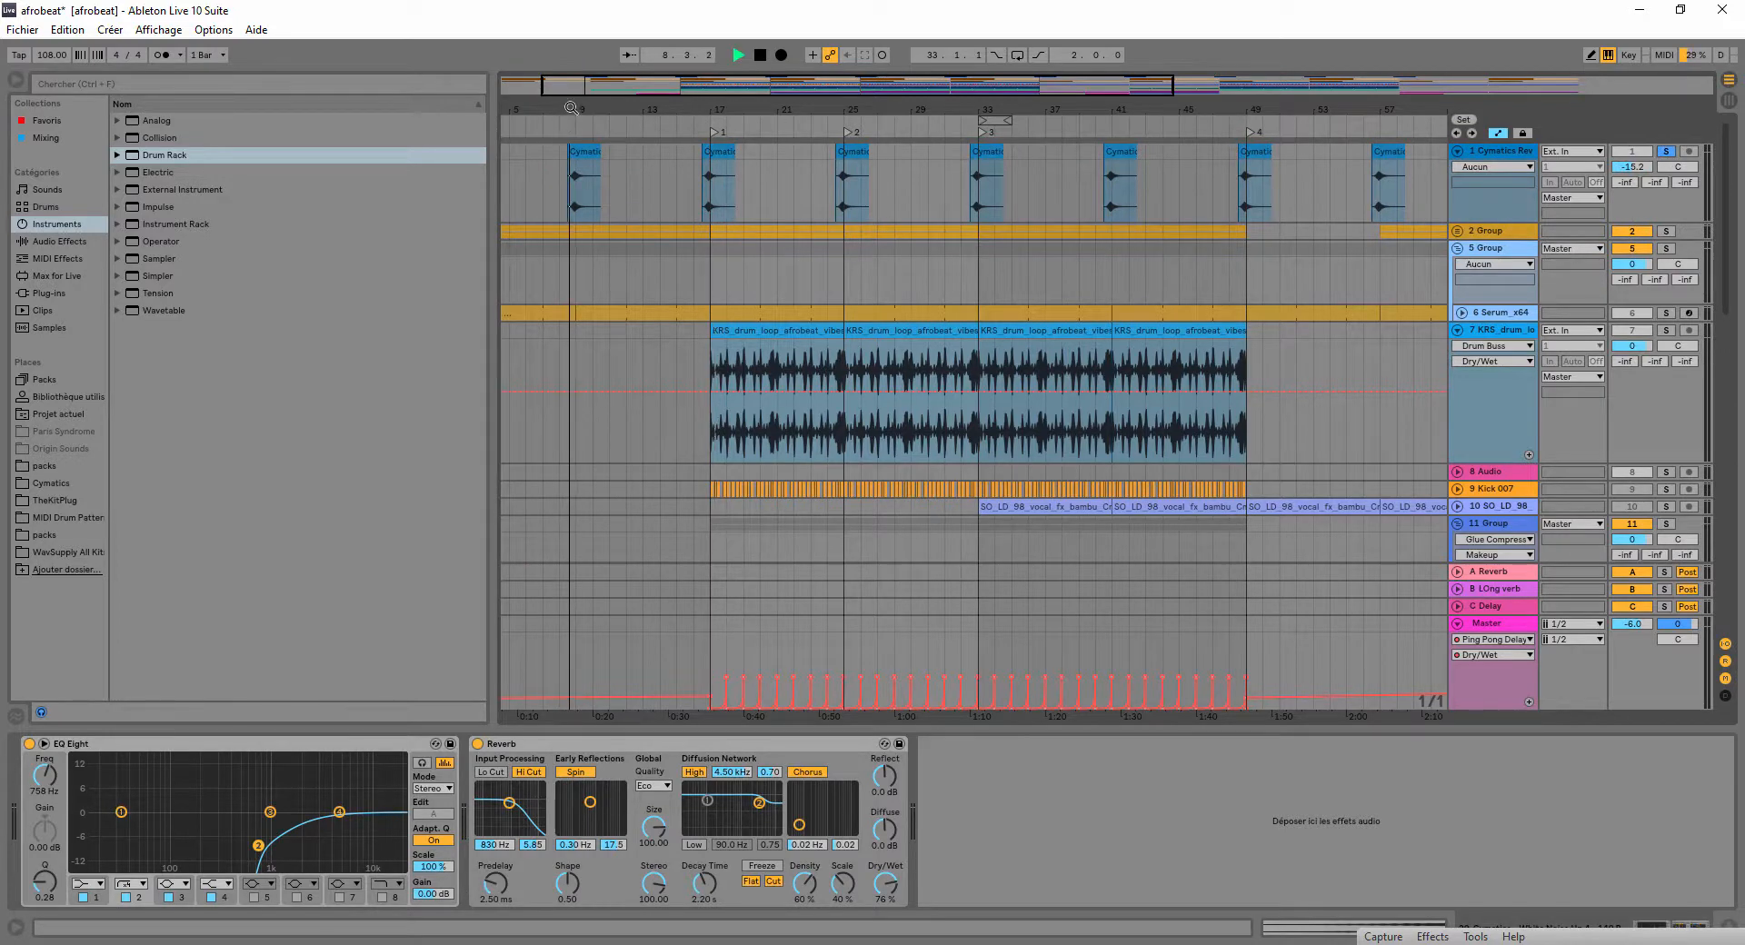
drag(571, 110, 564, 154)
key(space)
- Show the full length of the arrangement, place the insert marker at bar 13 on group 5, and look over the lower tracks
key(w)
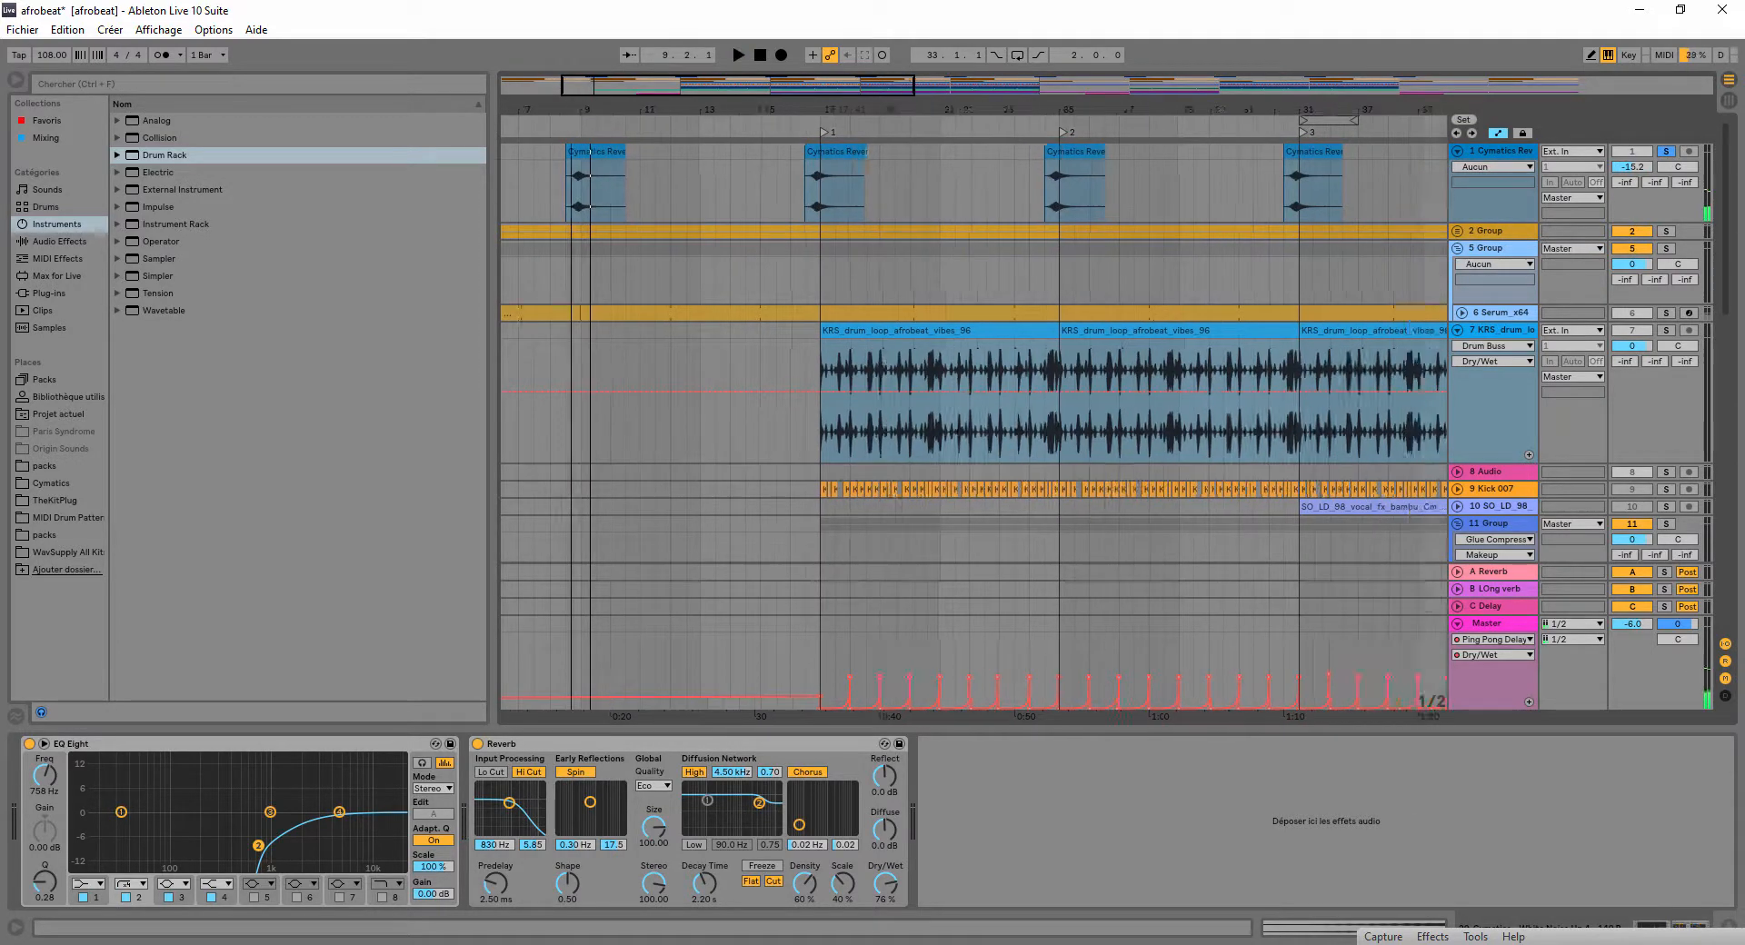
click(602, 271)
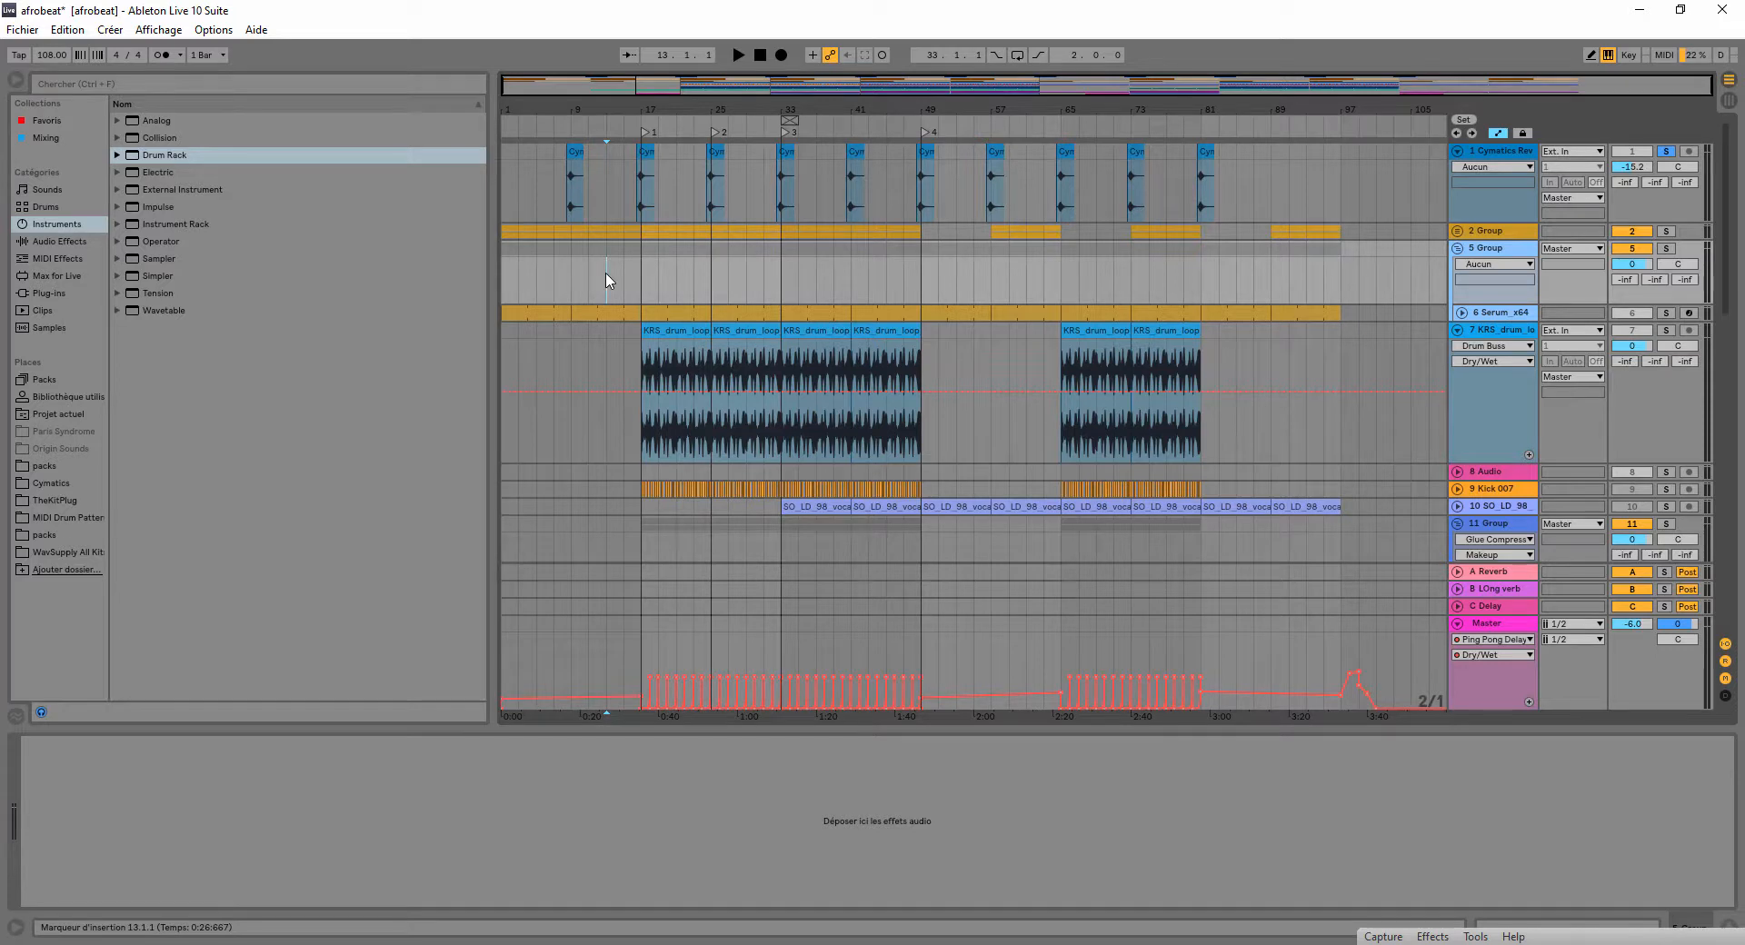
scroll(683, 269, down, 15)
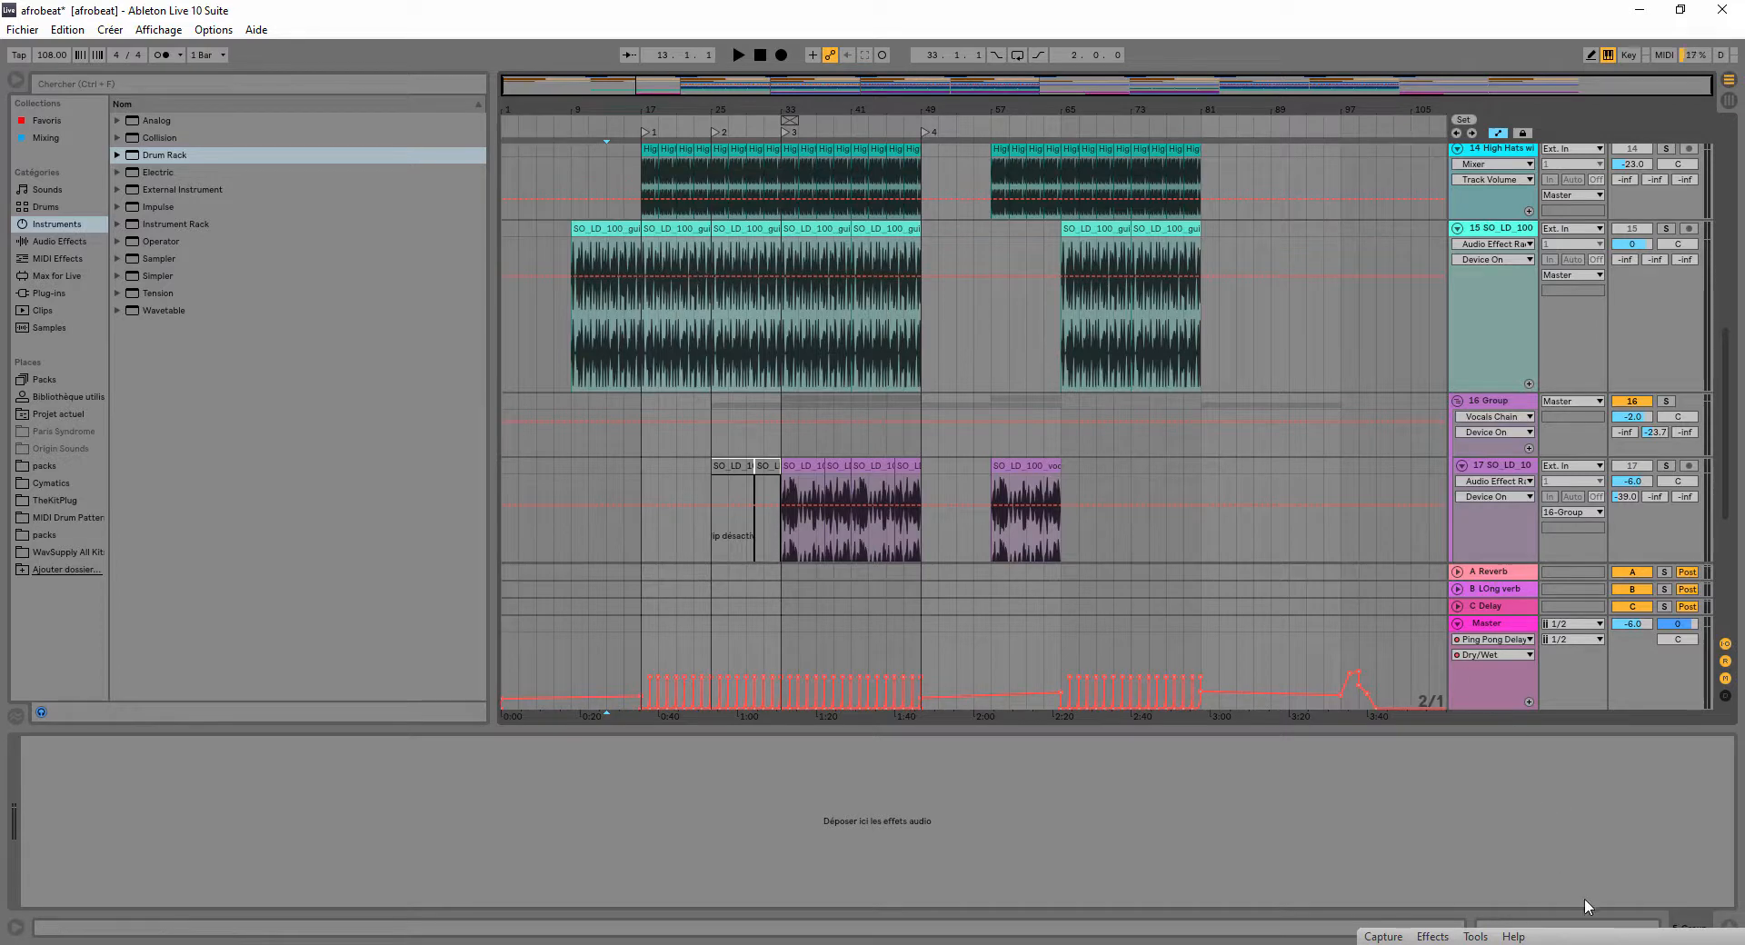
mouse_move(1512, 848)
drag(1511, 847, 1472, 825)
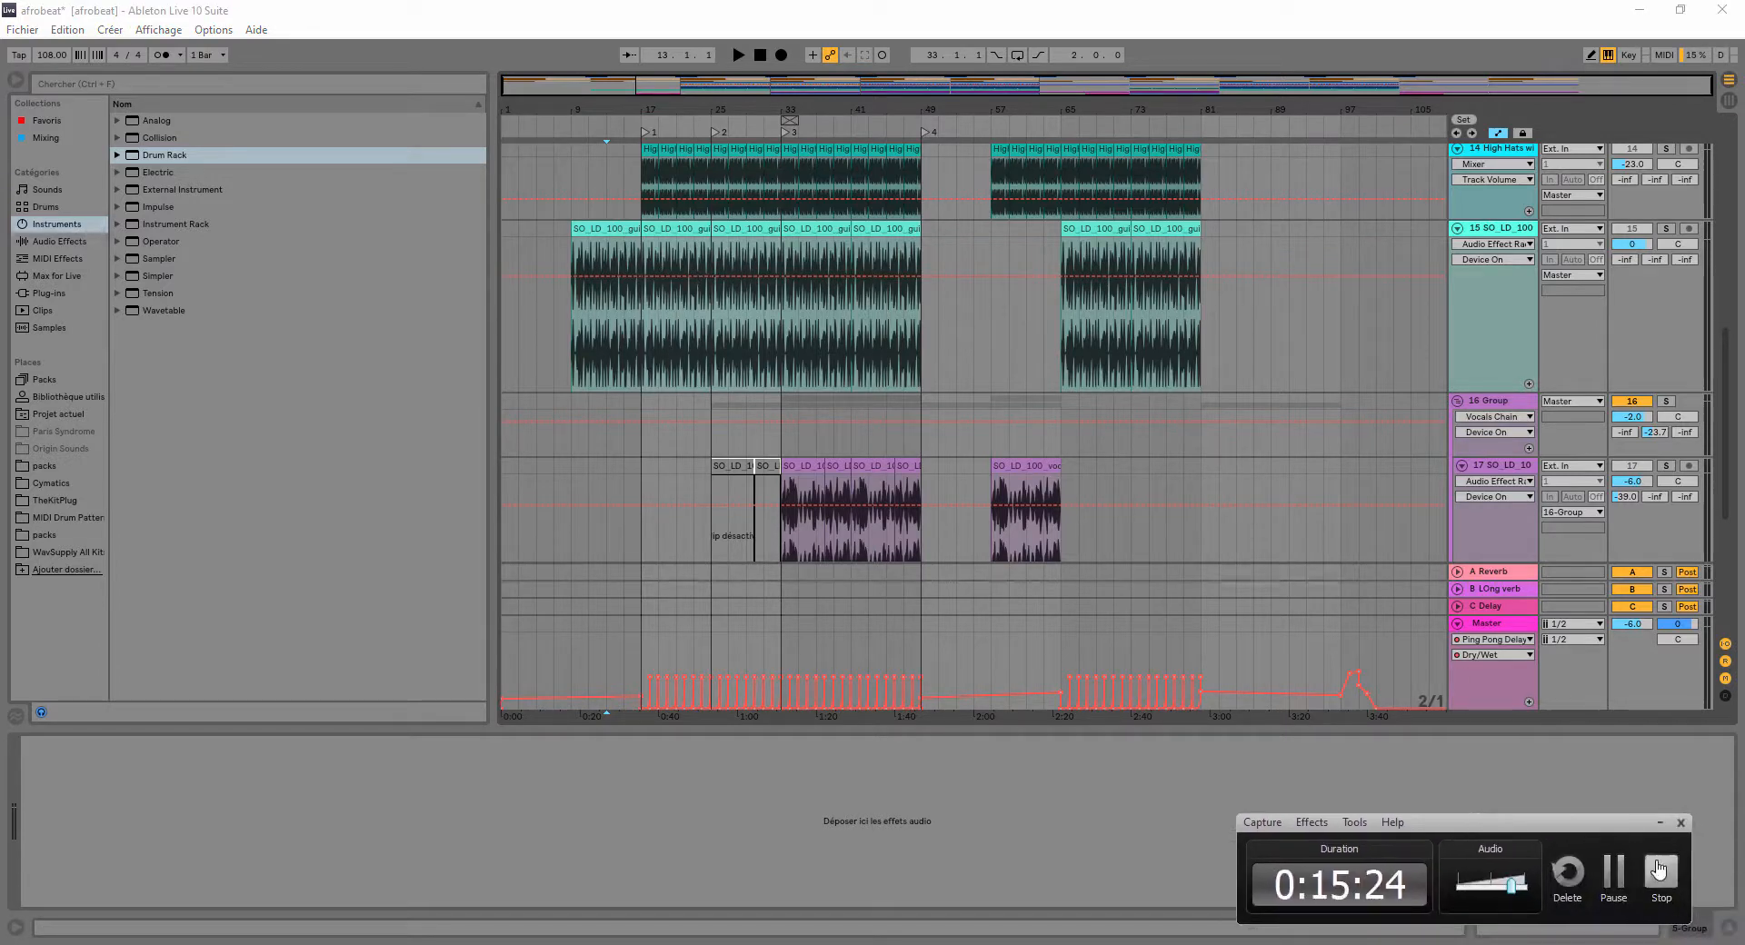